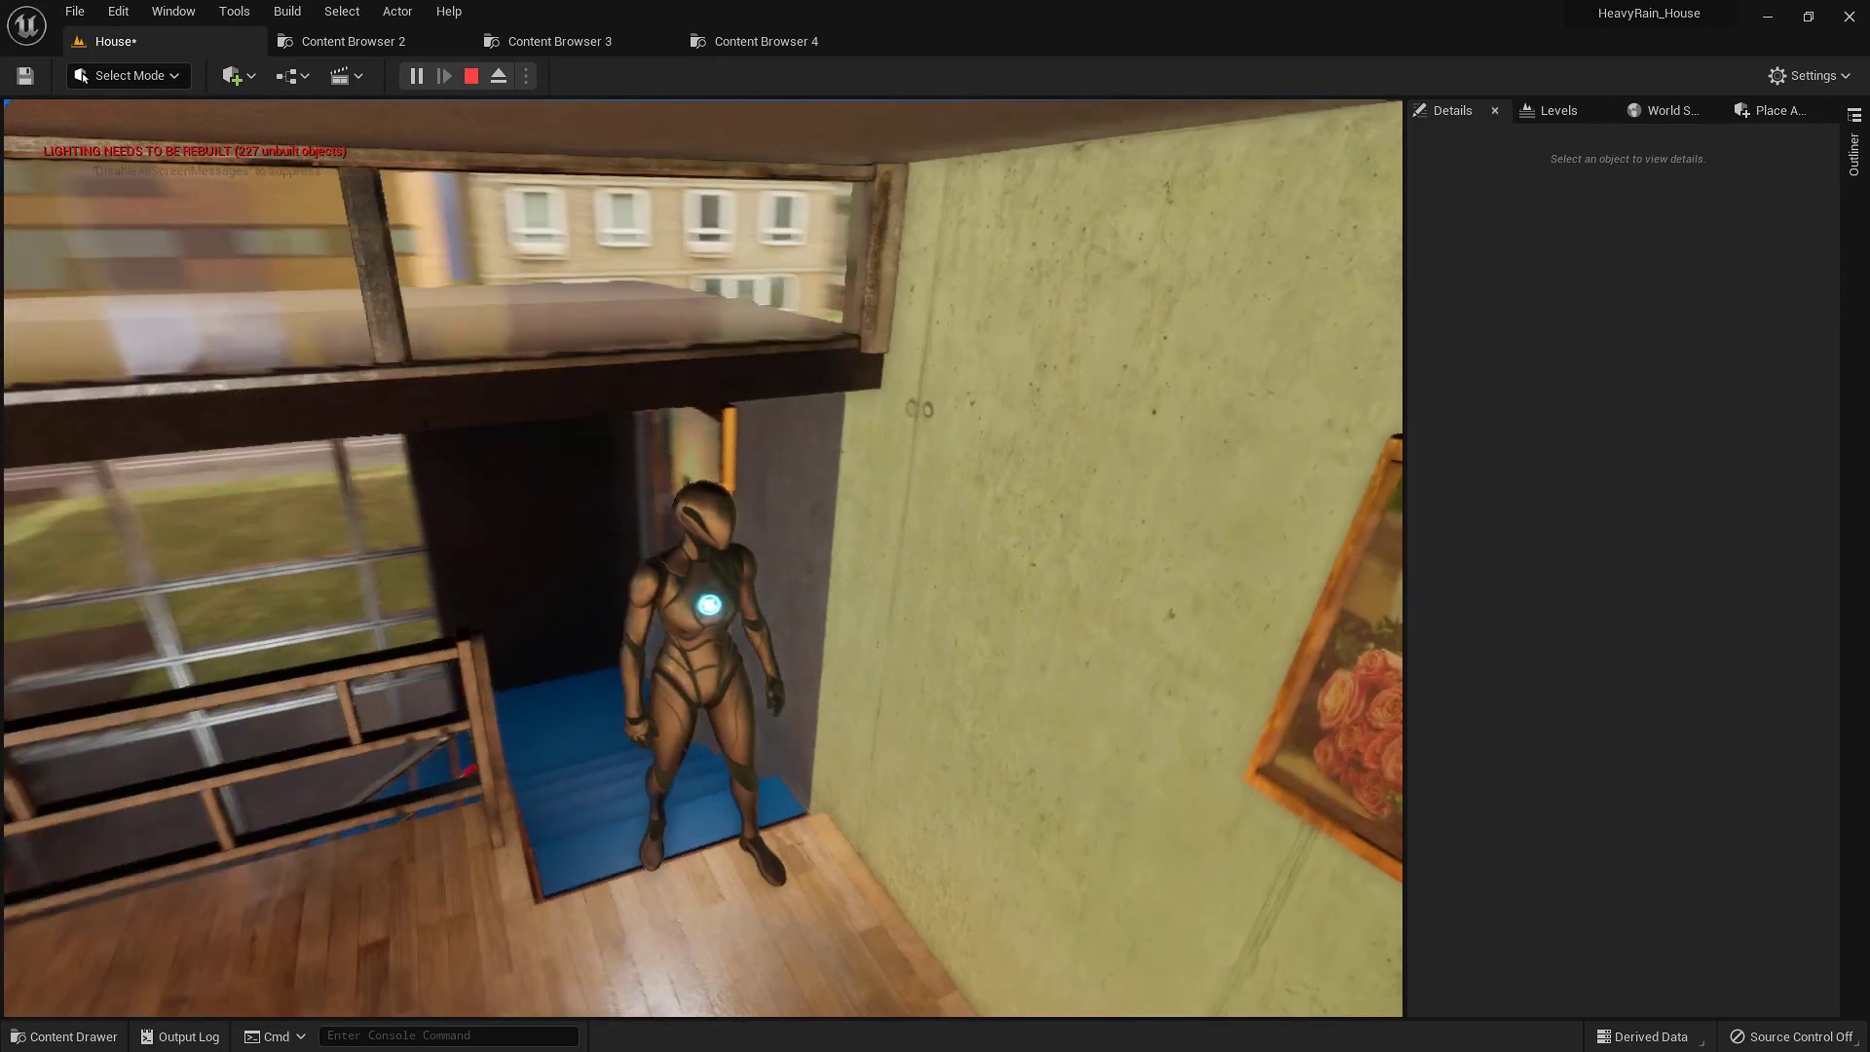
Walk the character down the blue staircase to the ground floor and back upstairs, then stop the play session
{"action": "key", "text": "d"}
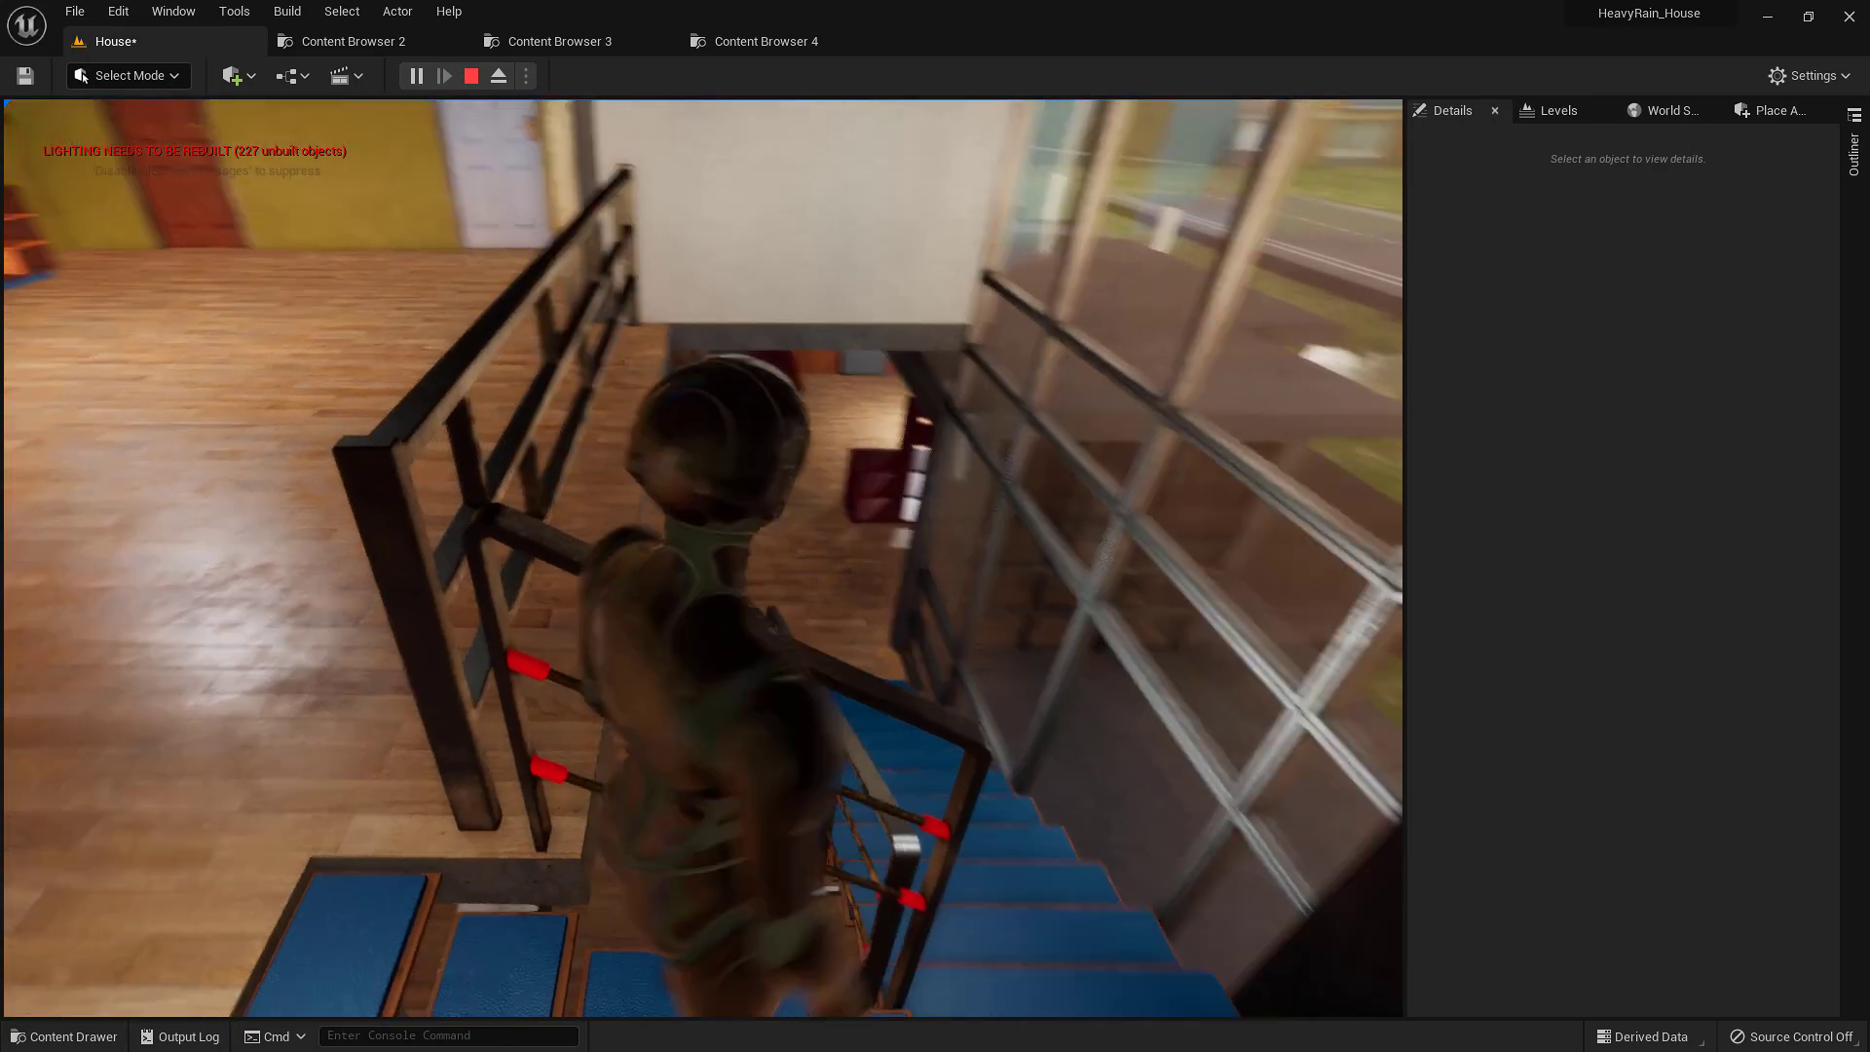
{"action": "key", "text": "w"}
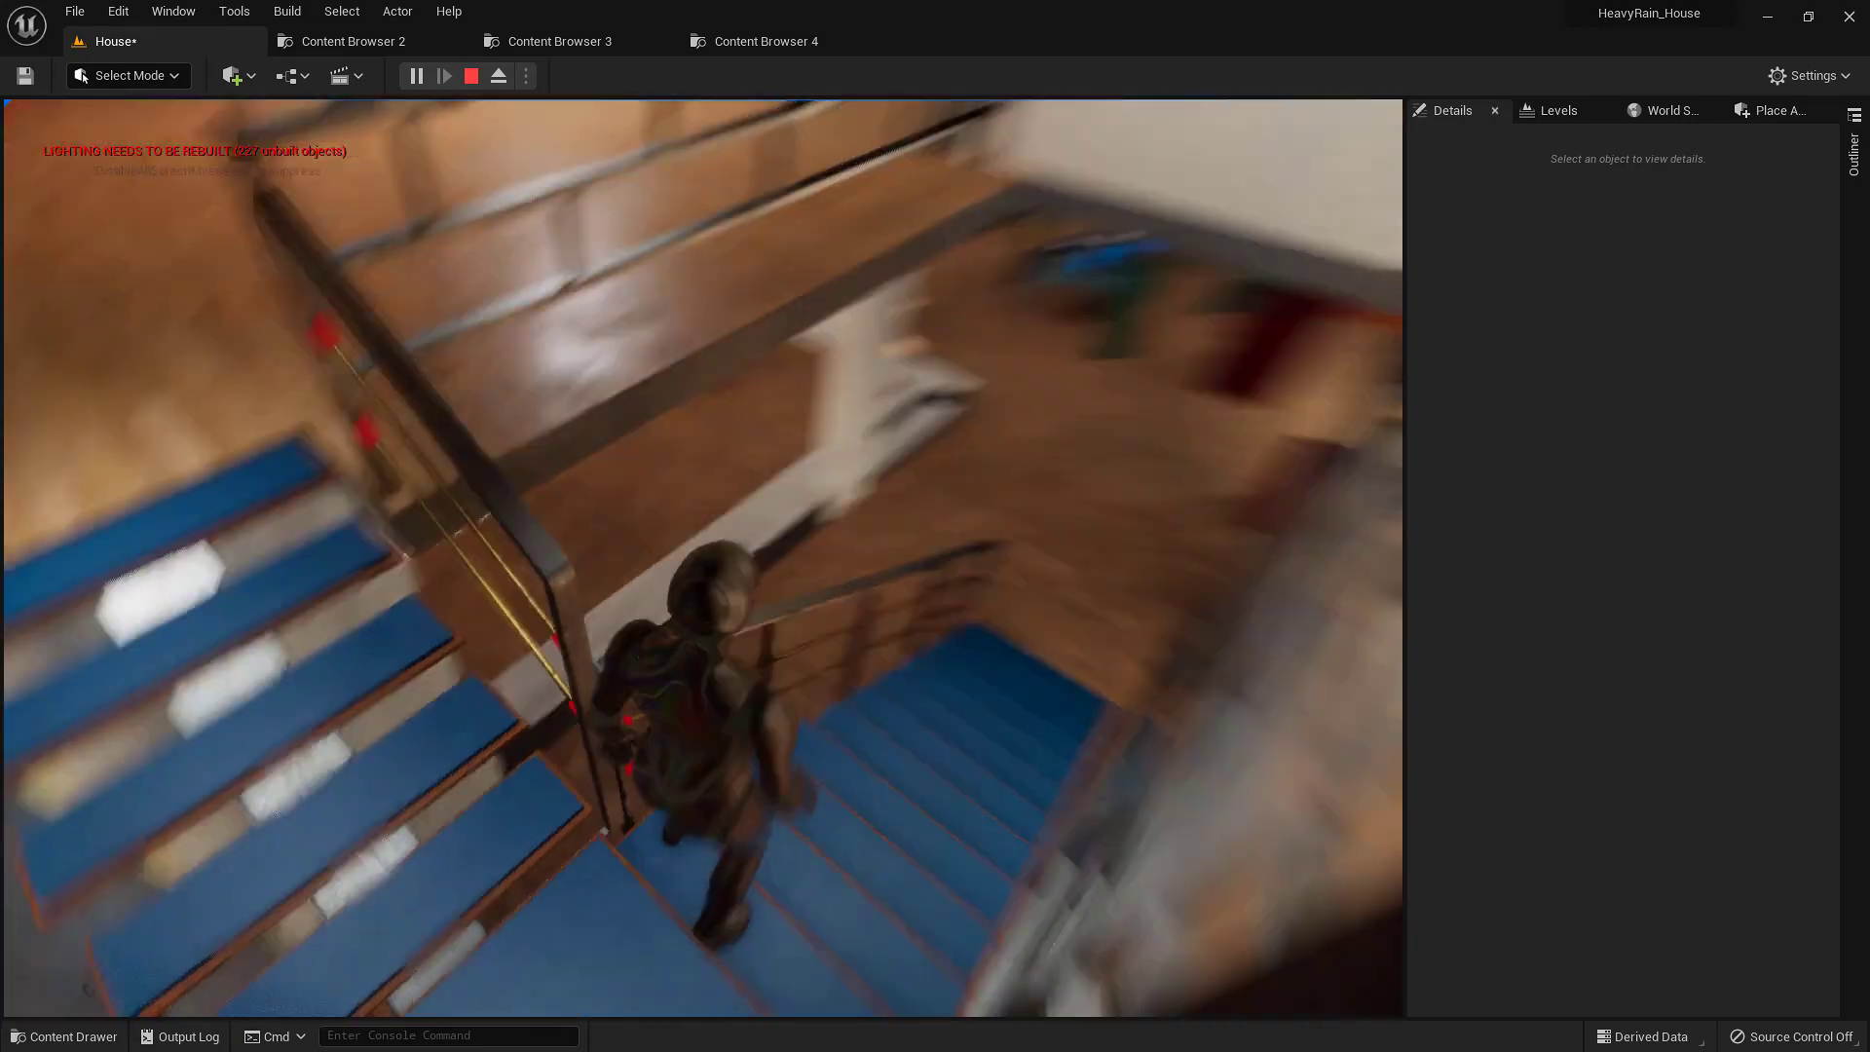
{"action": "key", "text": "w"}
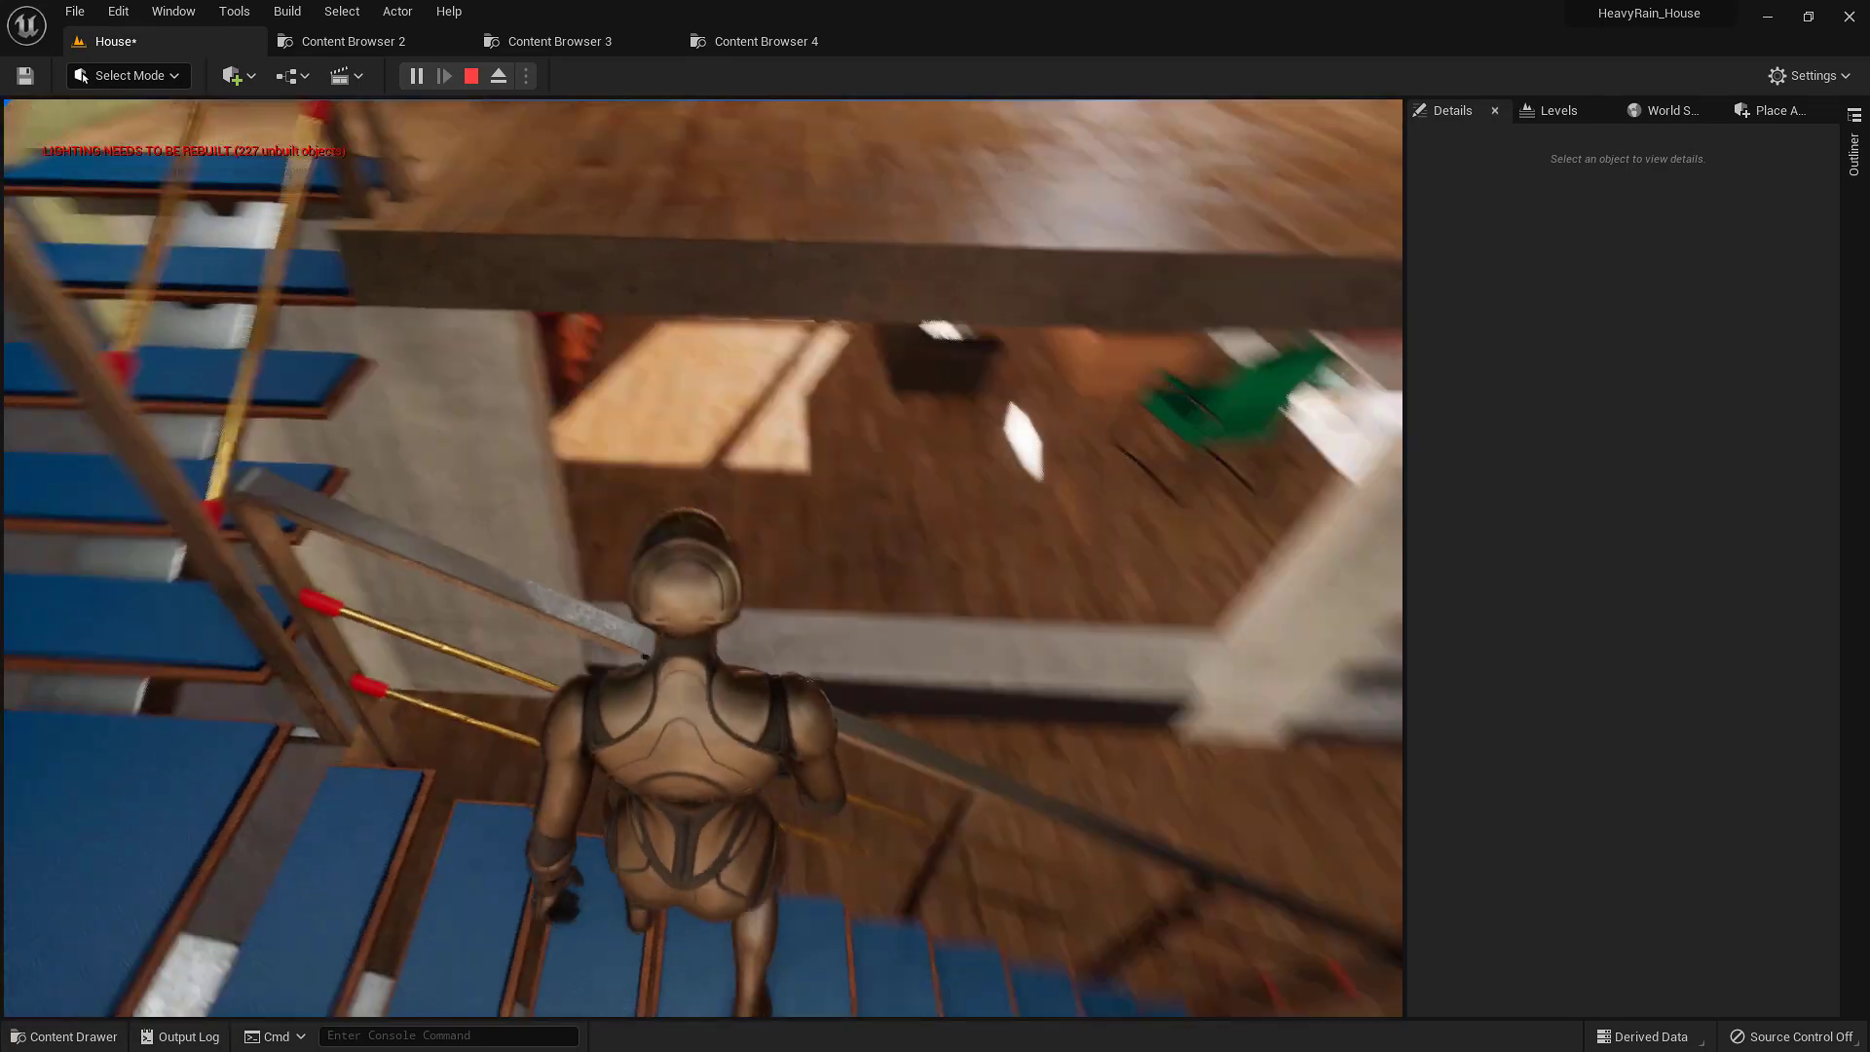
{"action": "key", "text": "w"}
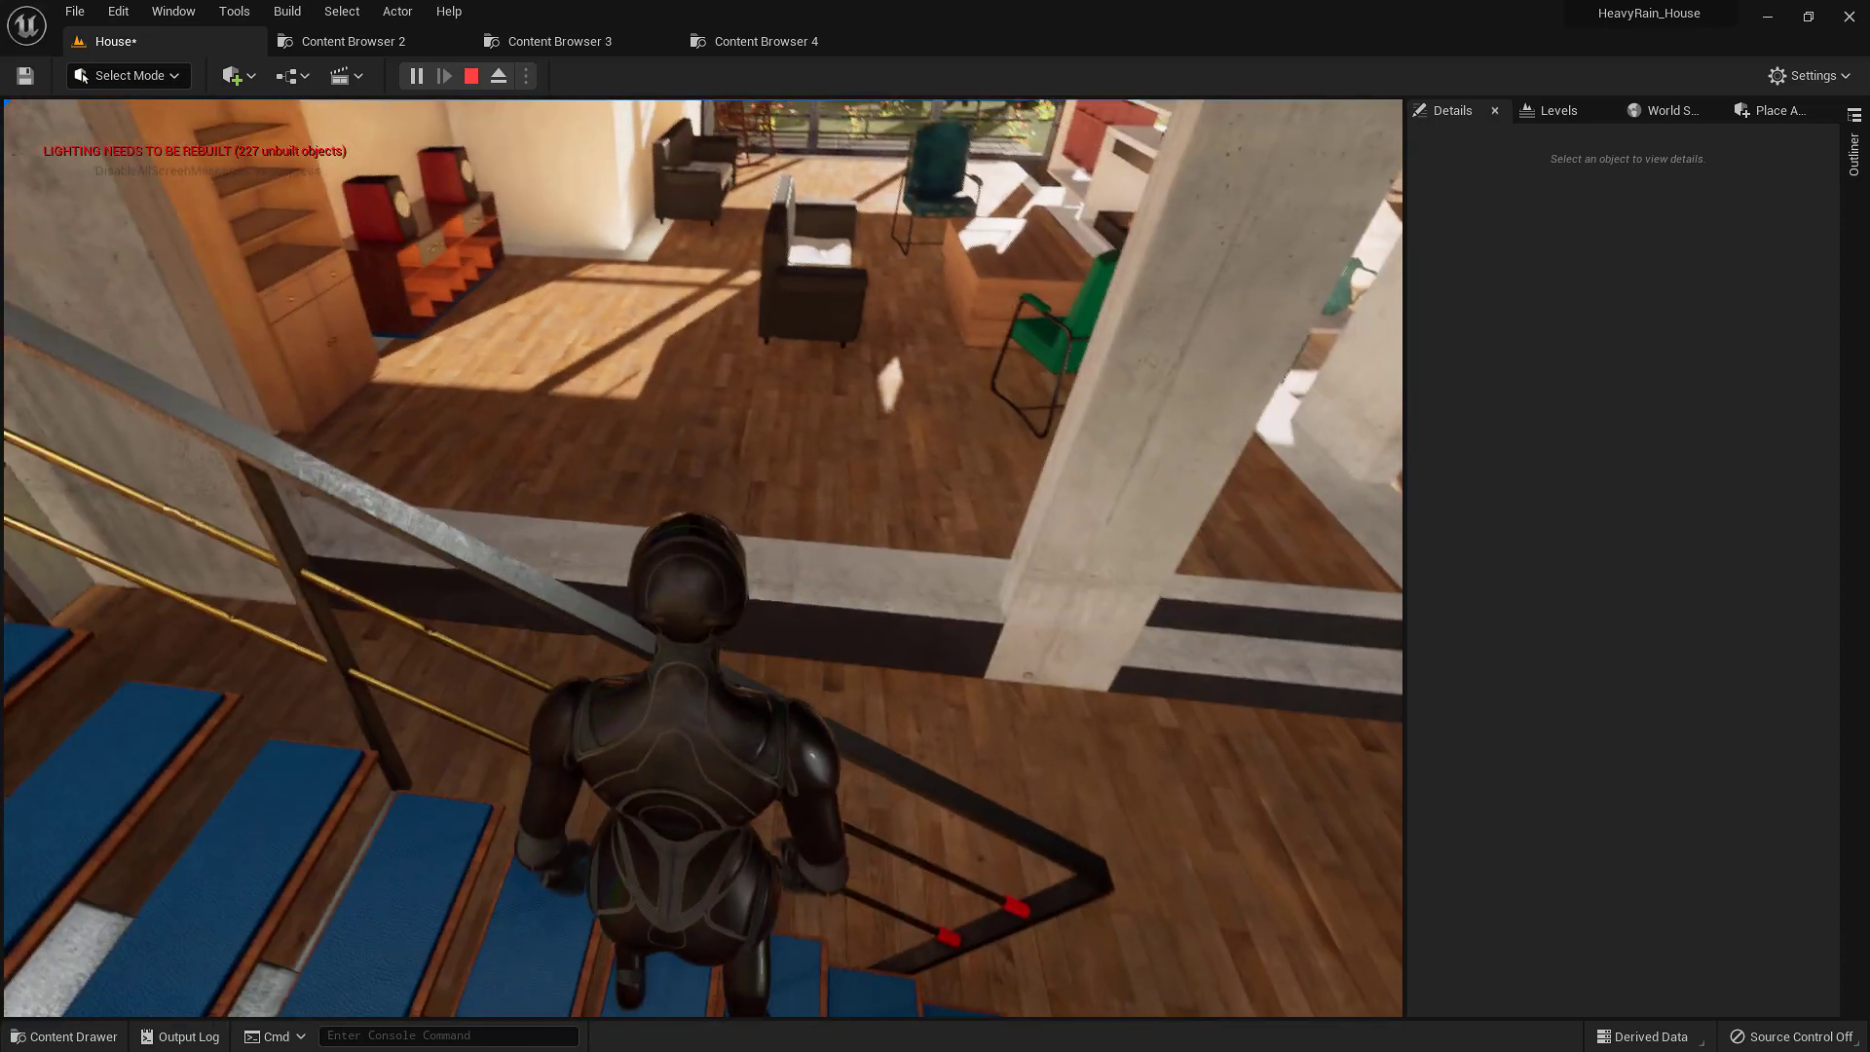
{"action": "key", "text": "w"}
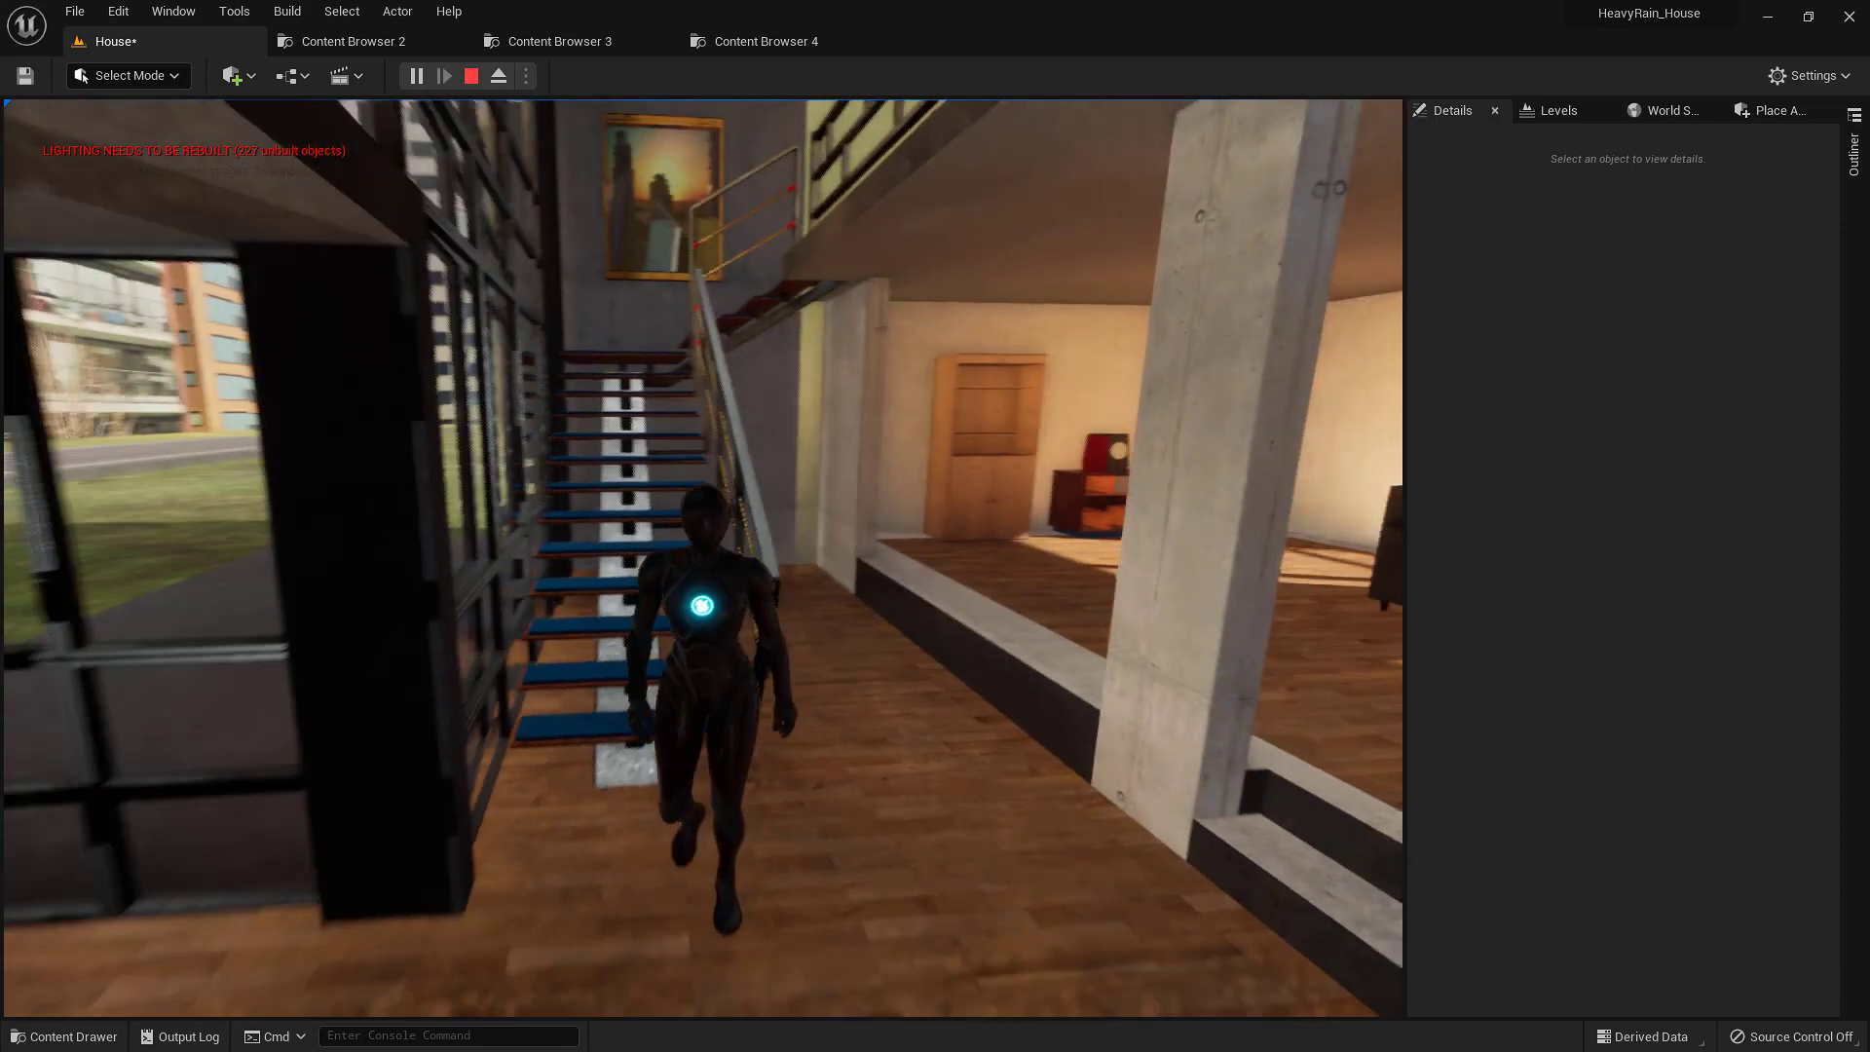
{"action": "key", "text": "w"}
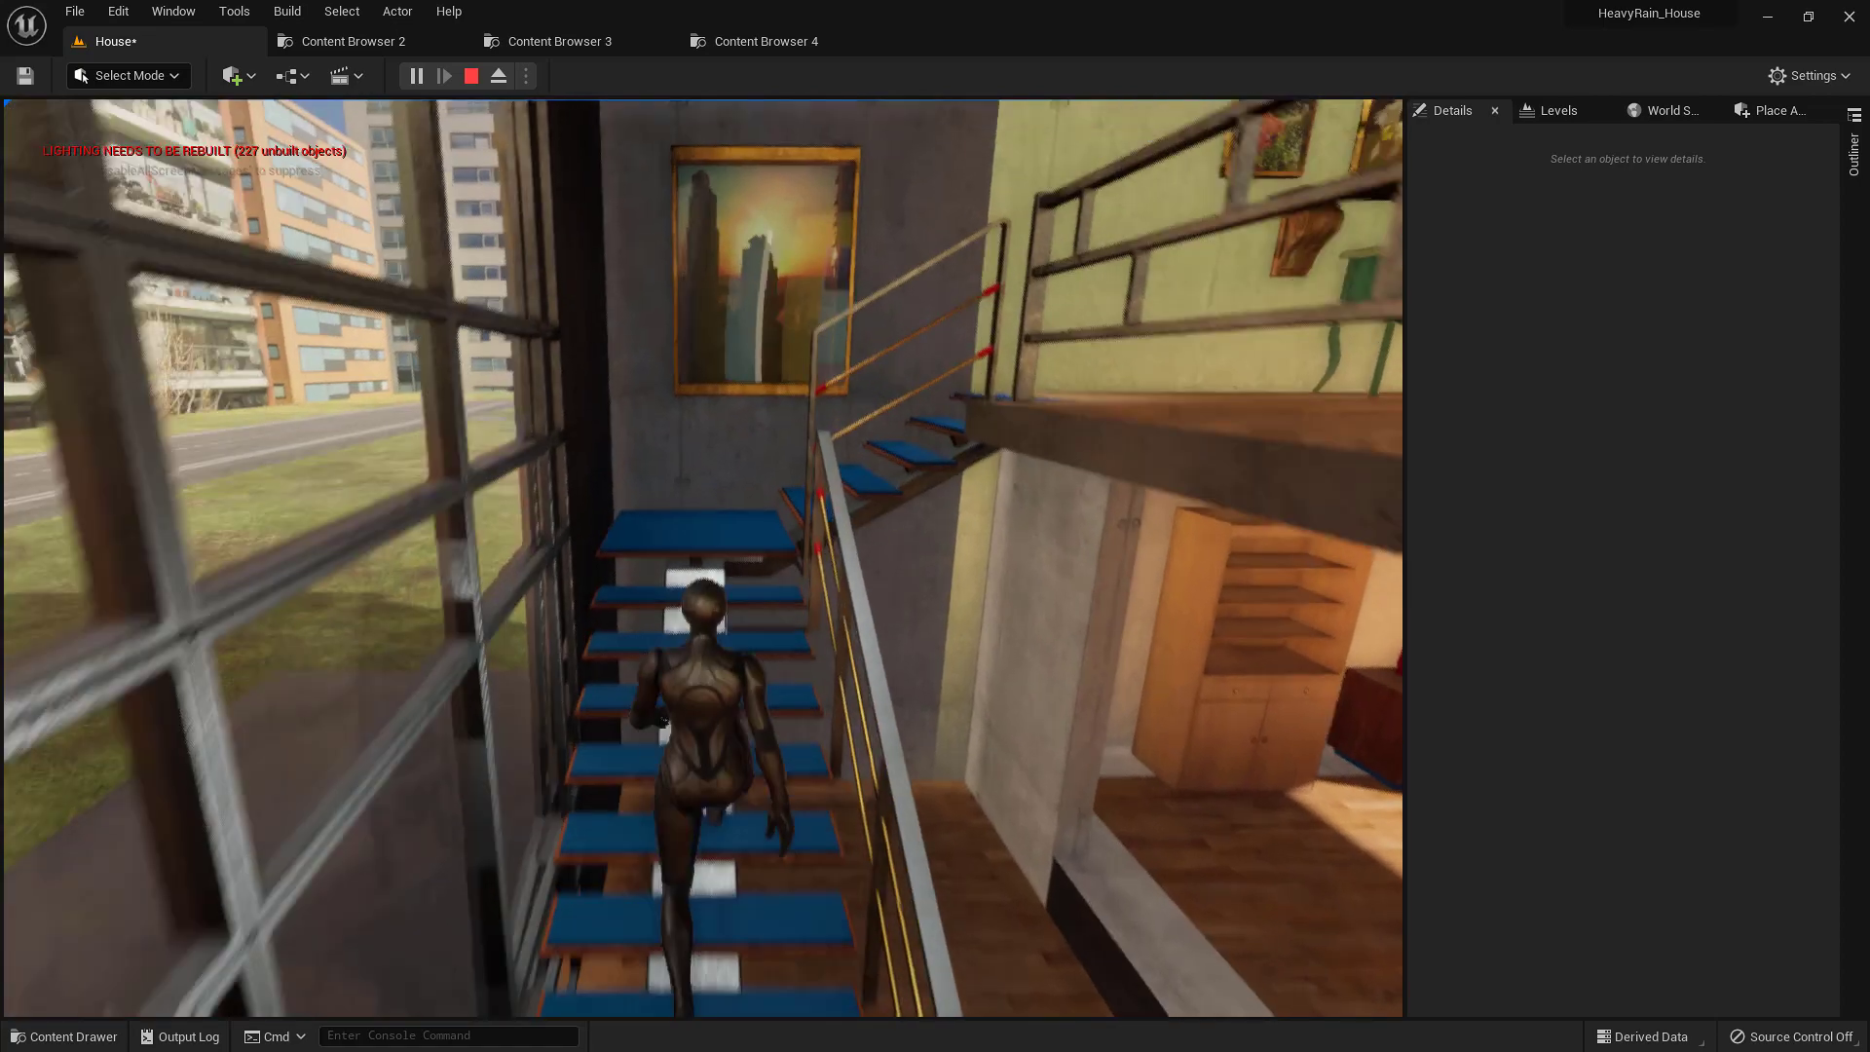
{"action": "key", "text": "w"}
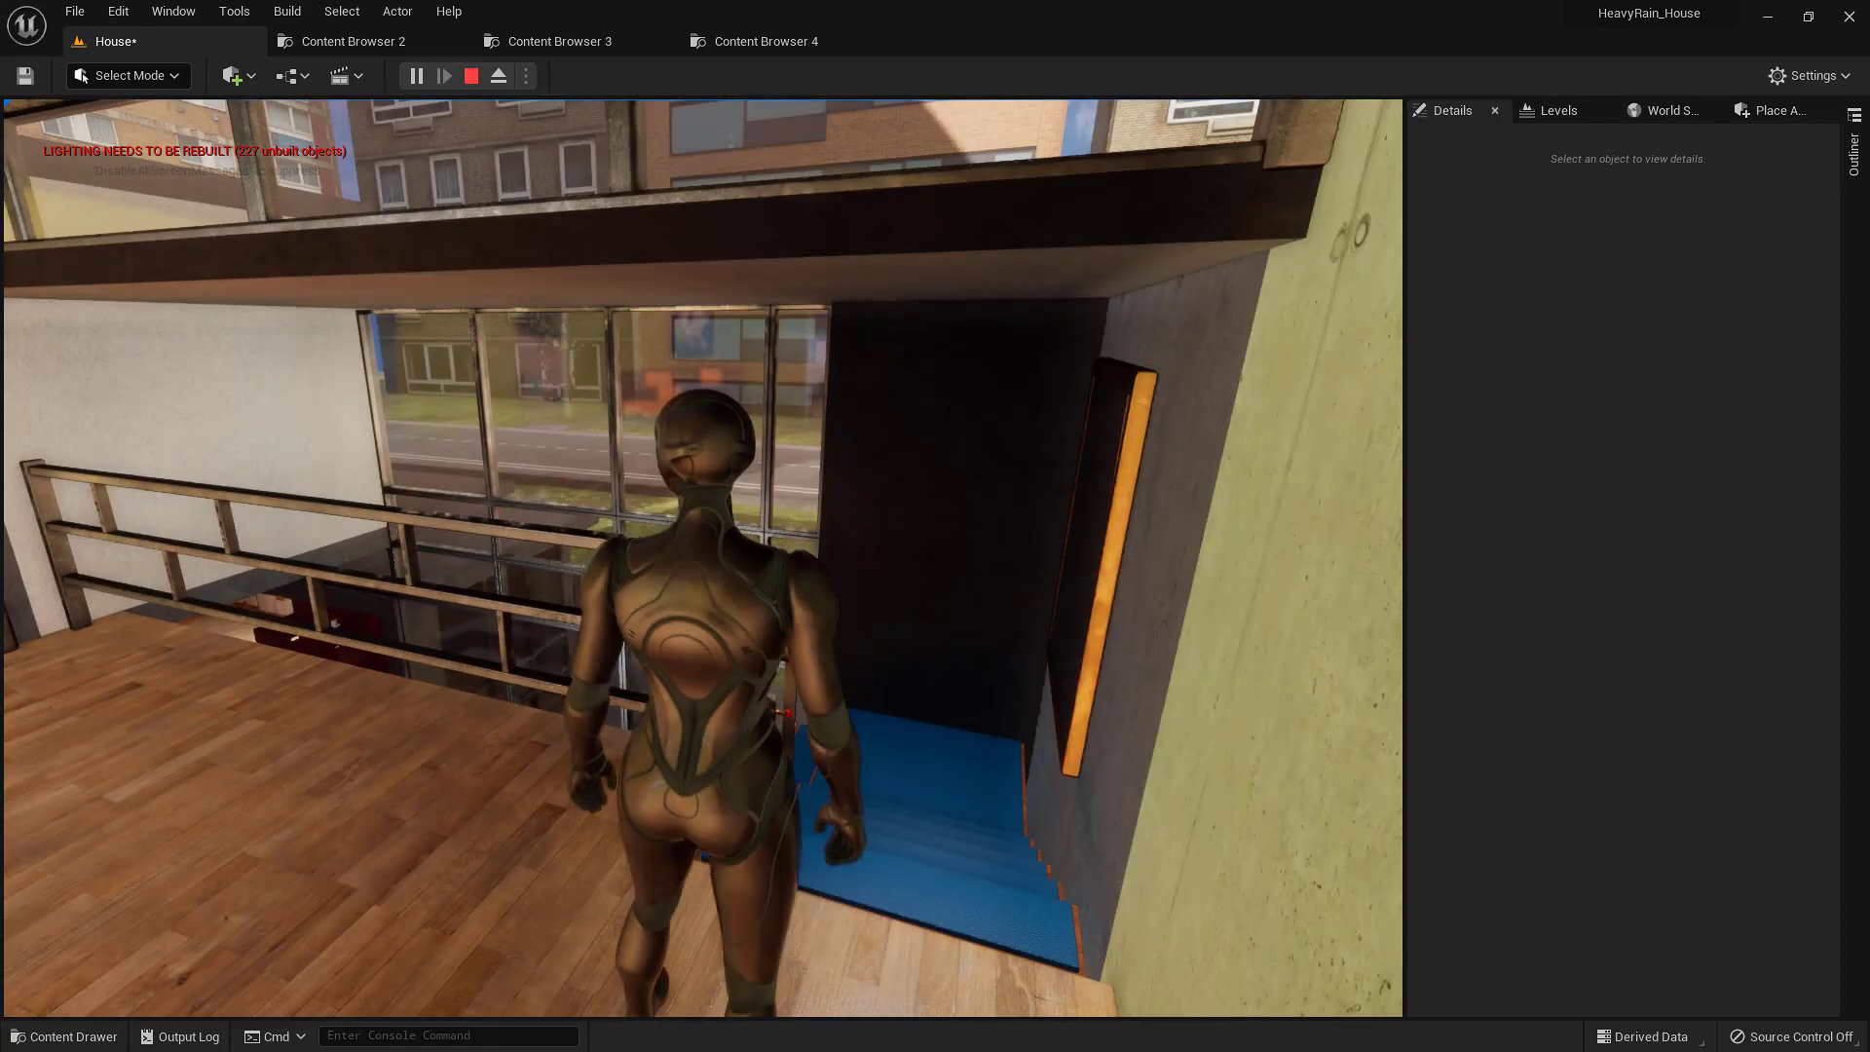
{"action": "key", "text": "Escape"}
Switch to Maya and examine the staircase and upper railing of the imported house model
{"action": "key", "text": "alt+Tab"}
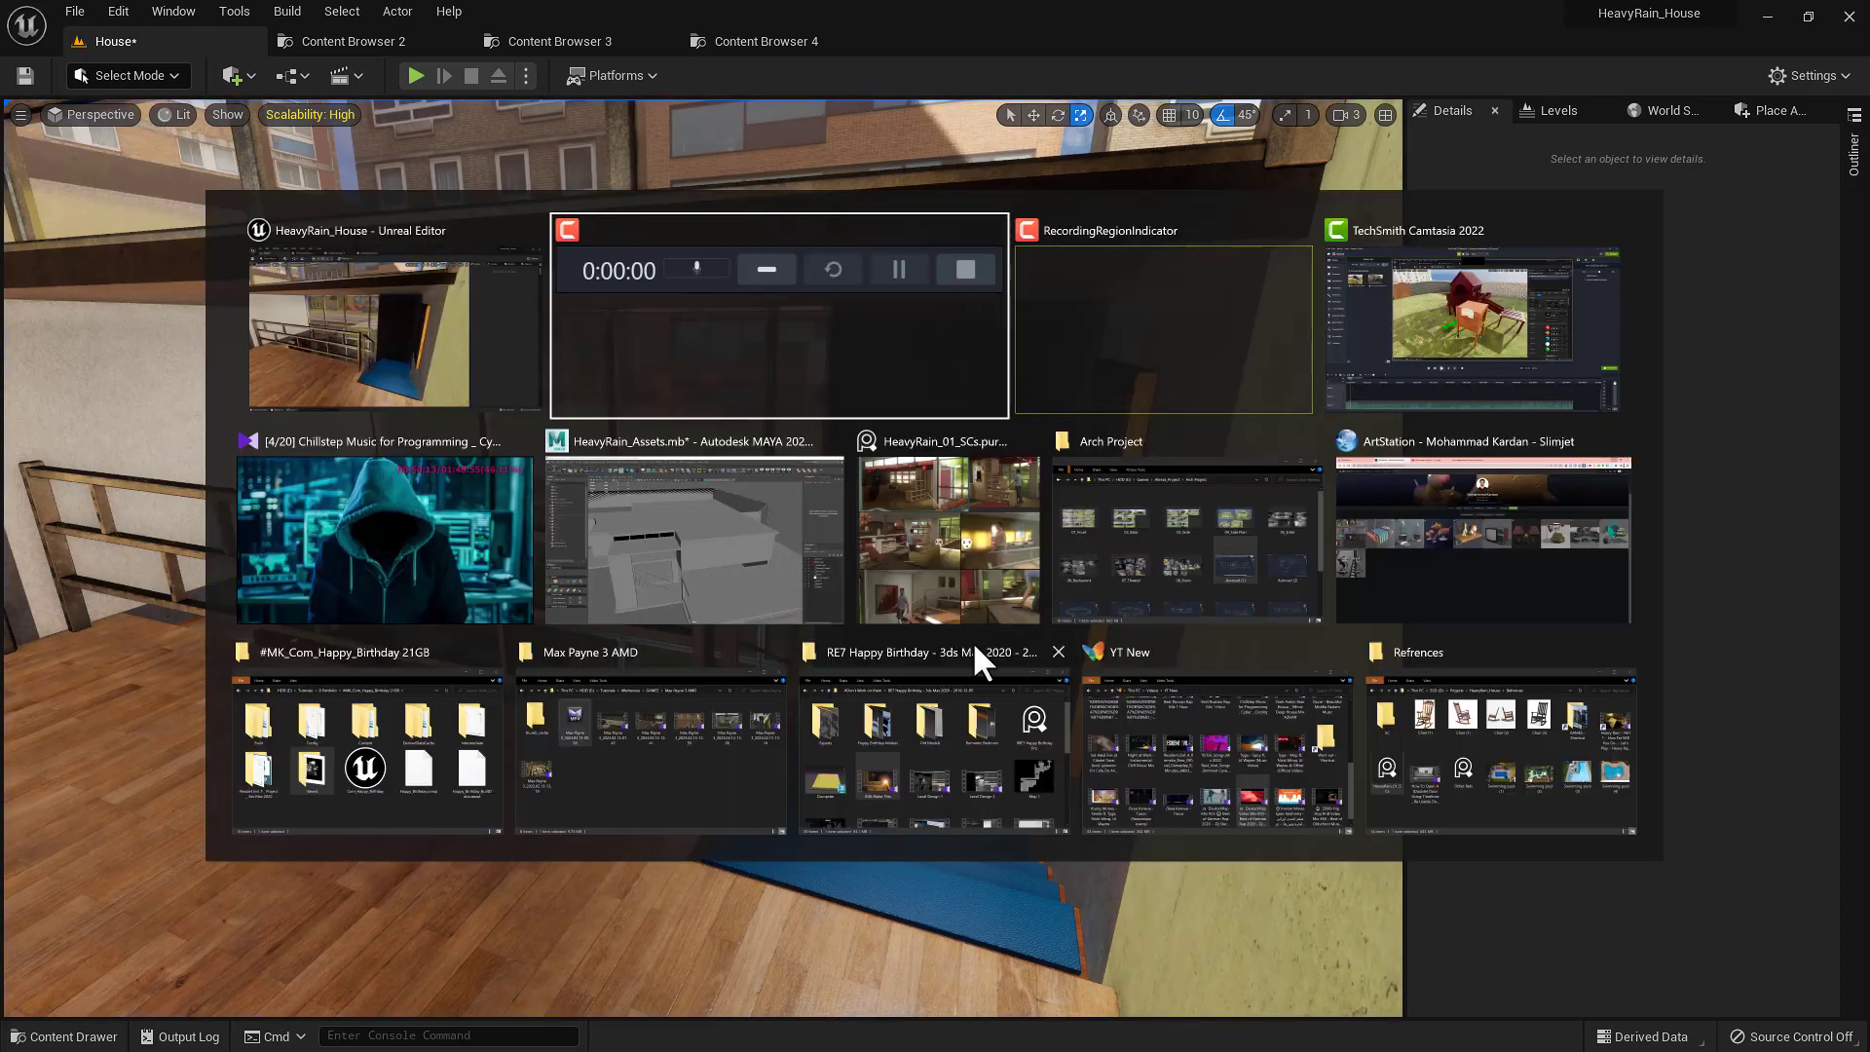
{"action": "left_click", "coordinate": [744, 529]}
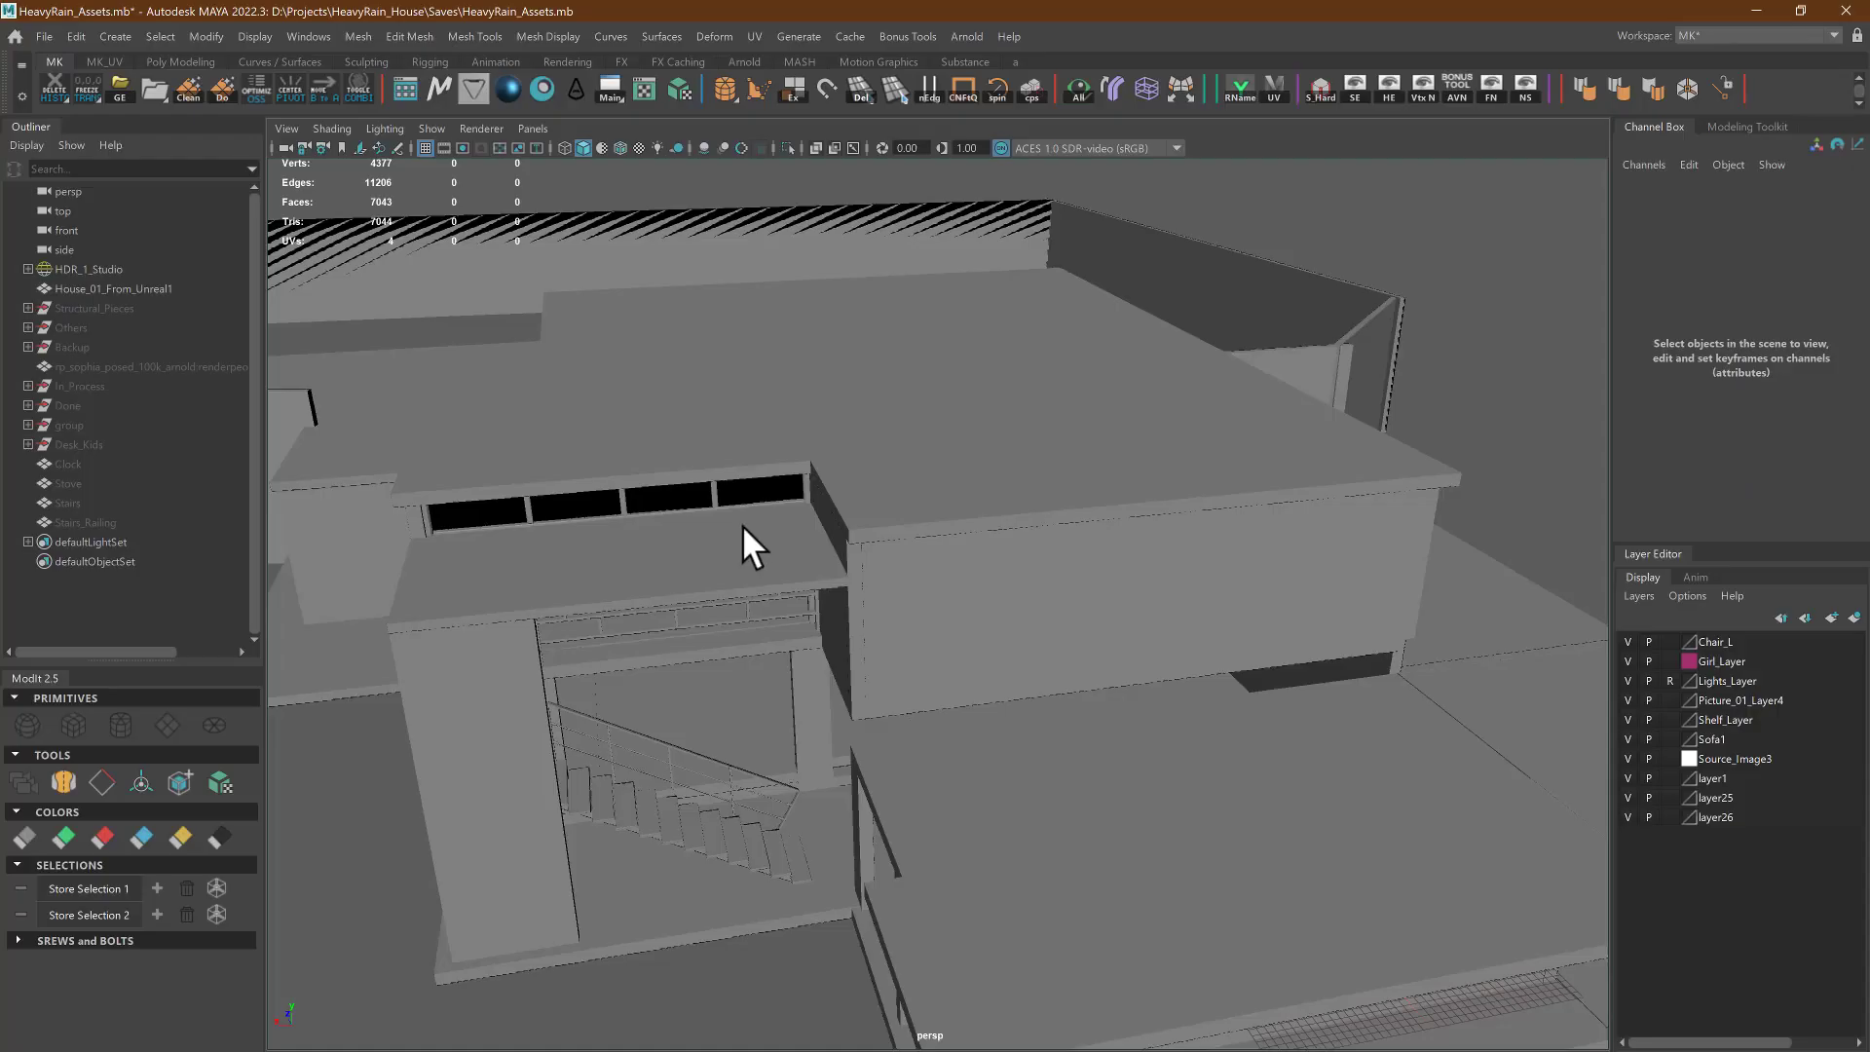
{"action": "right_click_drag", "start_coordinate": [950, 599], "coordinate": [754, 600], "text": "alt"}
{"action": "mouse_move", "coordinate": [754, 601]}
{"action": "middle_mouse_down", "text": "alt"}
{"action": "mouse_move", "coordinate": [760, 559]}
{"action": "mouse_move", "coordinate": [785, 603]}
{"action": "middle_mouse_up", "text": "alt"}
{"action": "left_click_drag", "start_coordinate": [785, 603], "coordinate": [820, 533], "text": "alt"}
{"action": "right_click_drag", "start_coordinate": [923, 637], "coordinate": [1139, 577], "text": "alt"}
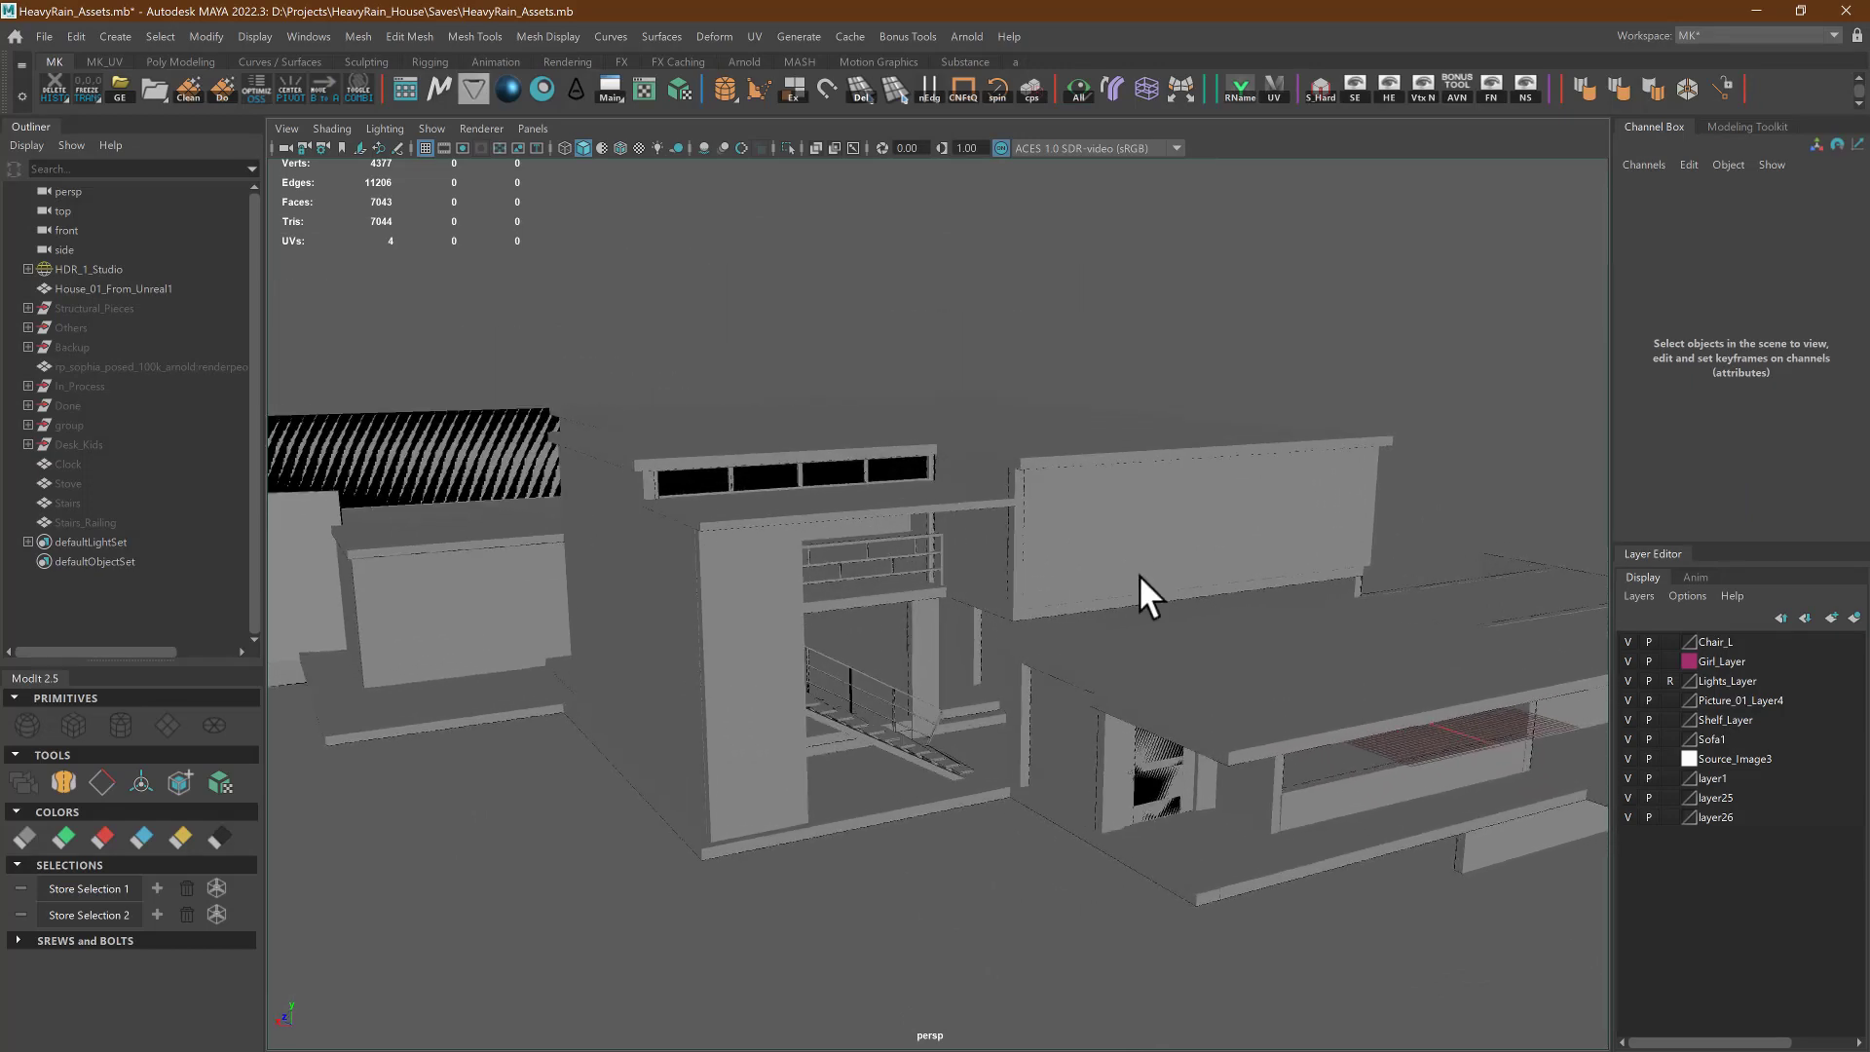
{"action": "left_click_drag", "start_coordinate": [788, 681], "coordinate": [718, 668], "text": "alt"}
{"action": "right_click_drag", "start_coordinate": [769, 667], "coordinate": [1382, 726], "text": "alt"}
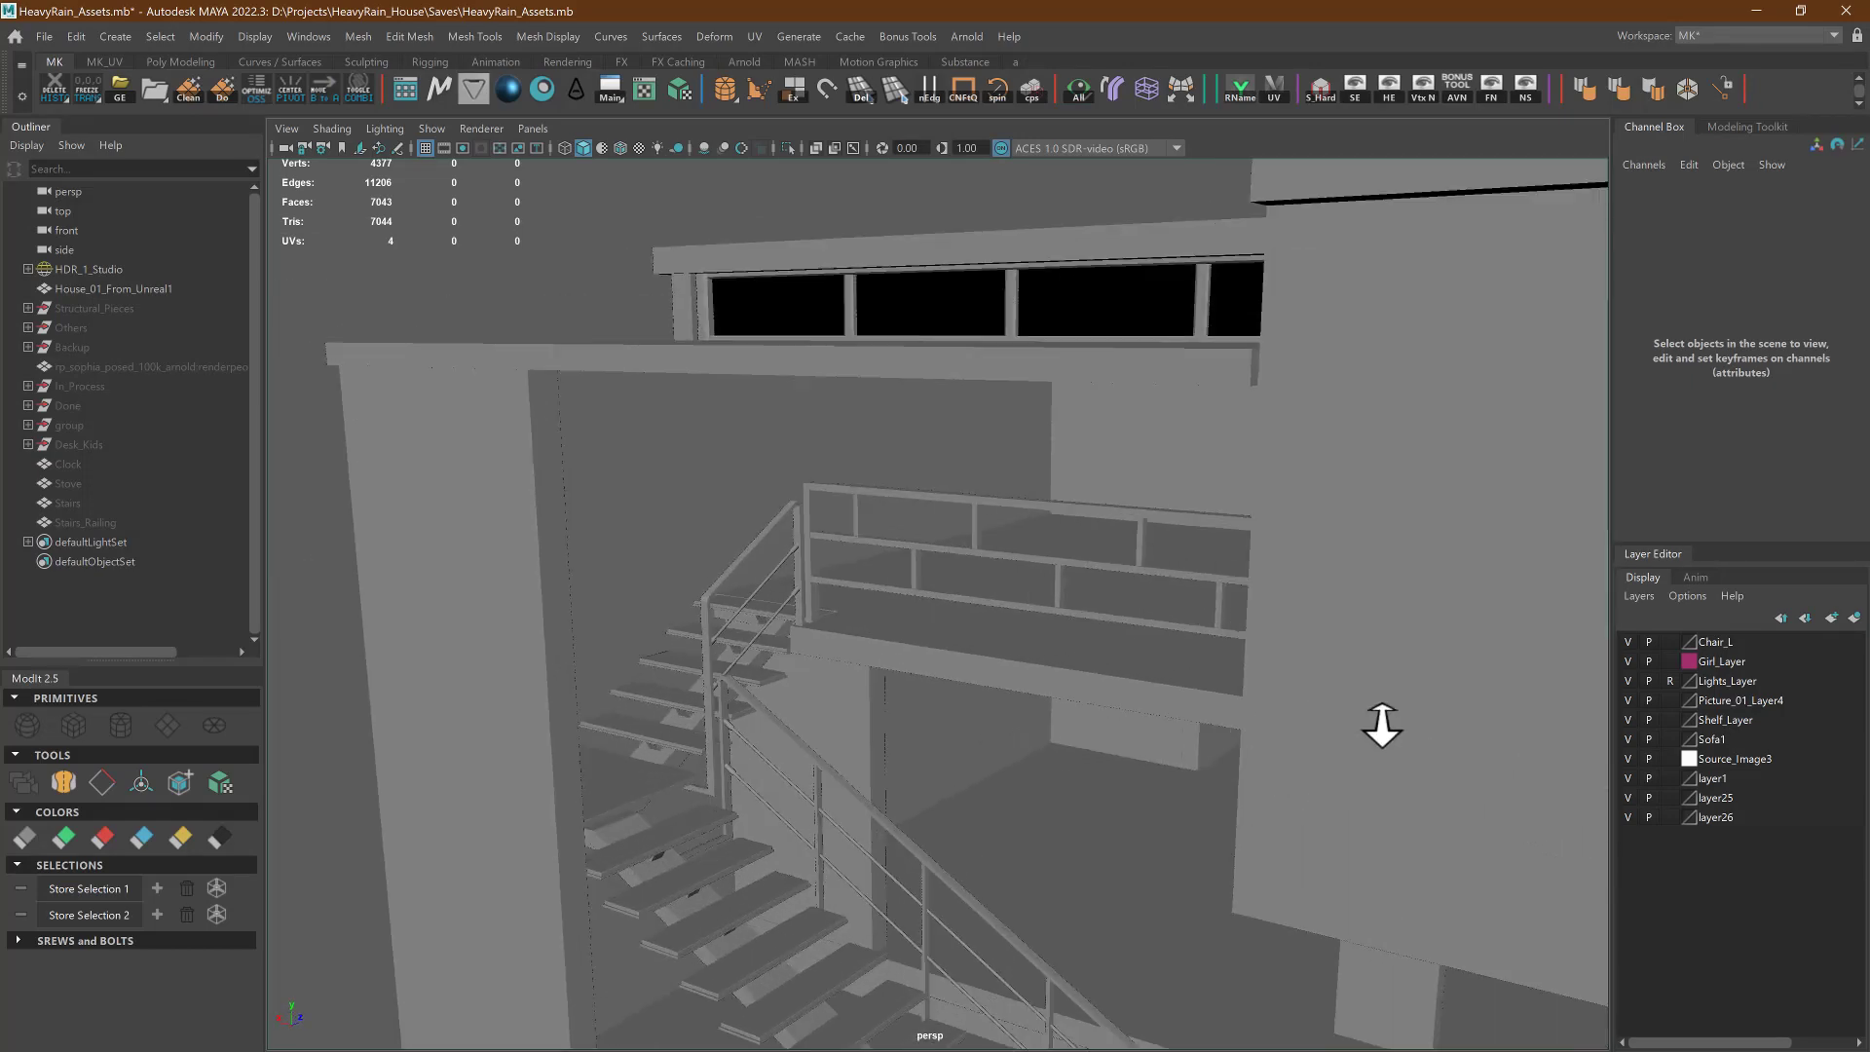
{"action": "middle_click_drag", "start_coordinate": [861, 633], "coordinate": [982, 638], "text": "alt"}
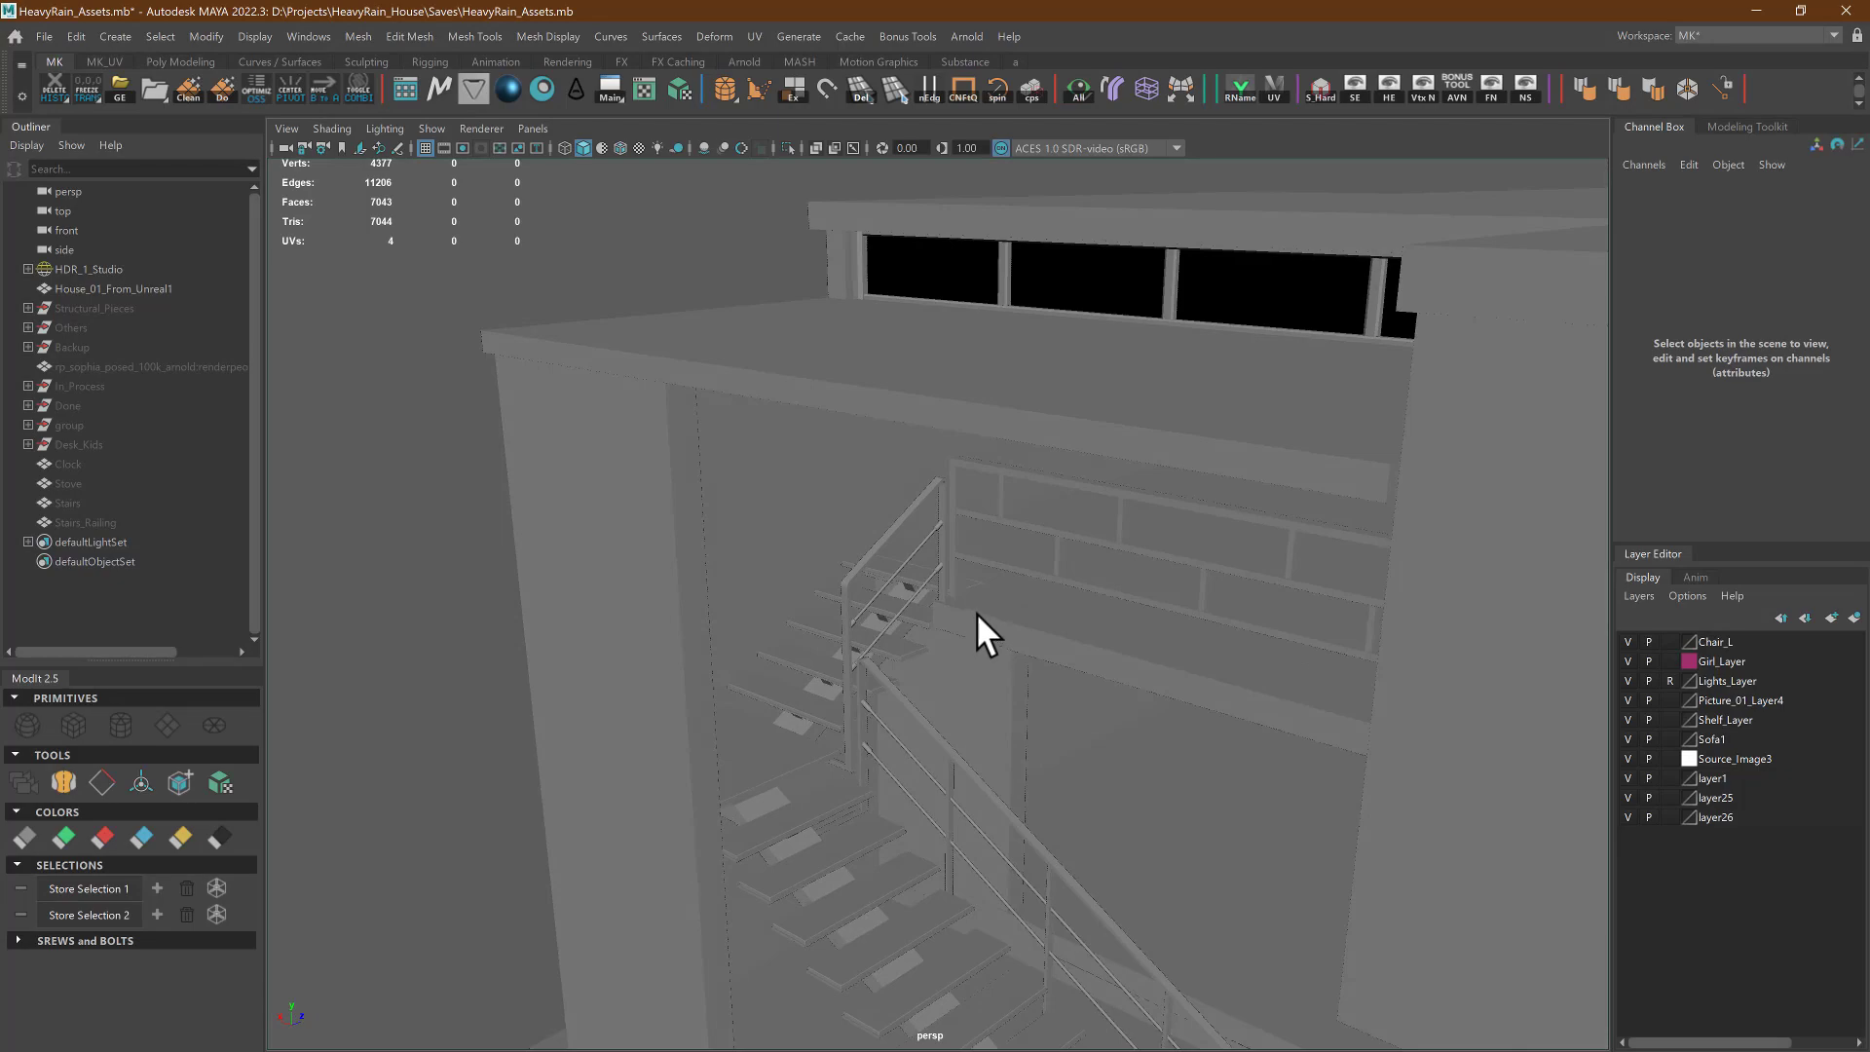
Switch to Unreal Editor, view the house from outside and locate the Assets folder in the Outliner
{"action": "key", "text": "alt+Tab"}
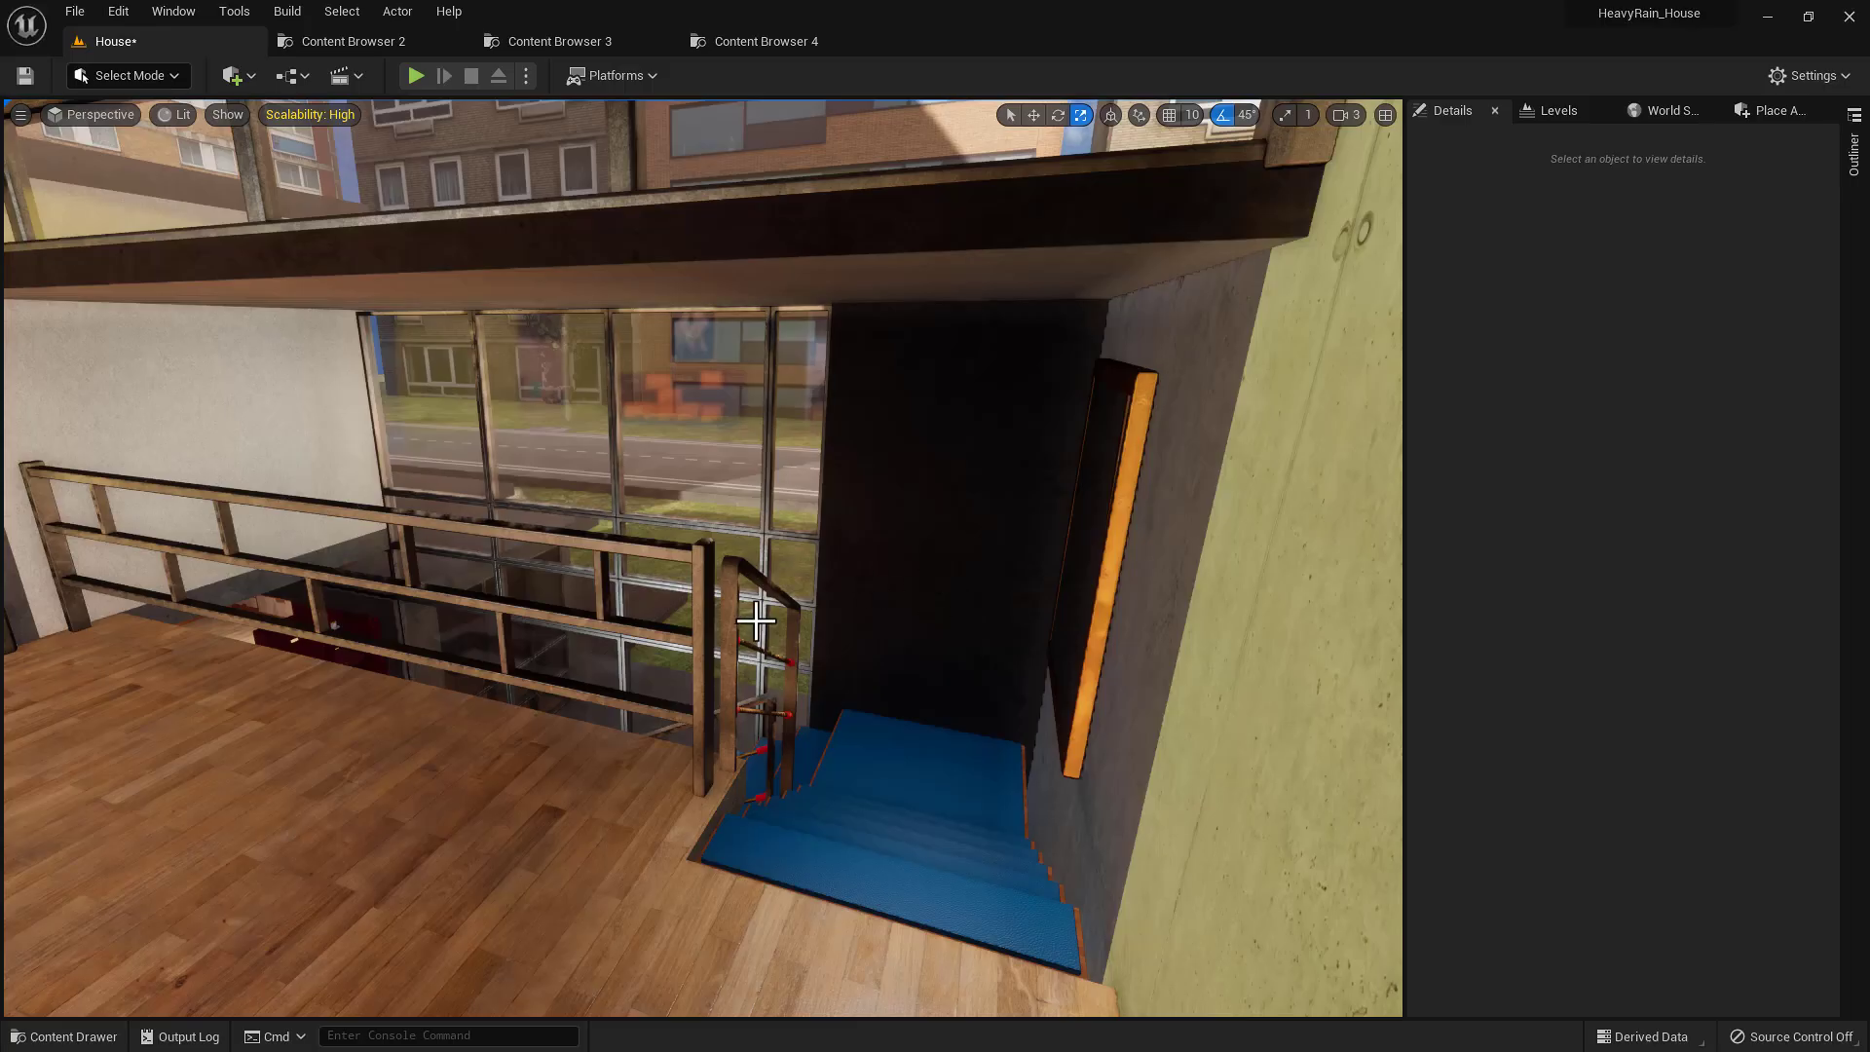
{"action": "key", "text": "w"}
{"action": "right_click_drag", "start_coordinate": [755, 620], "coordinate": [331, 631]}
{"action": "left_click", "coordinate": [1853, 156]}
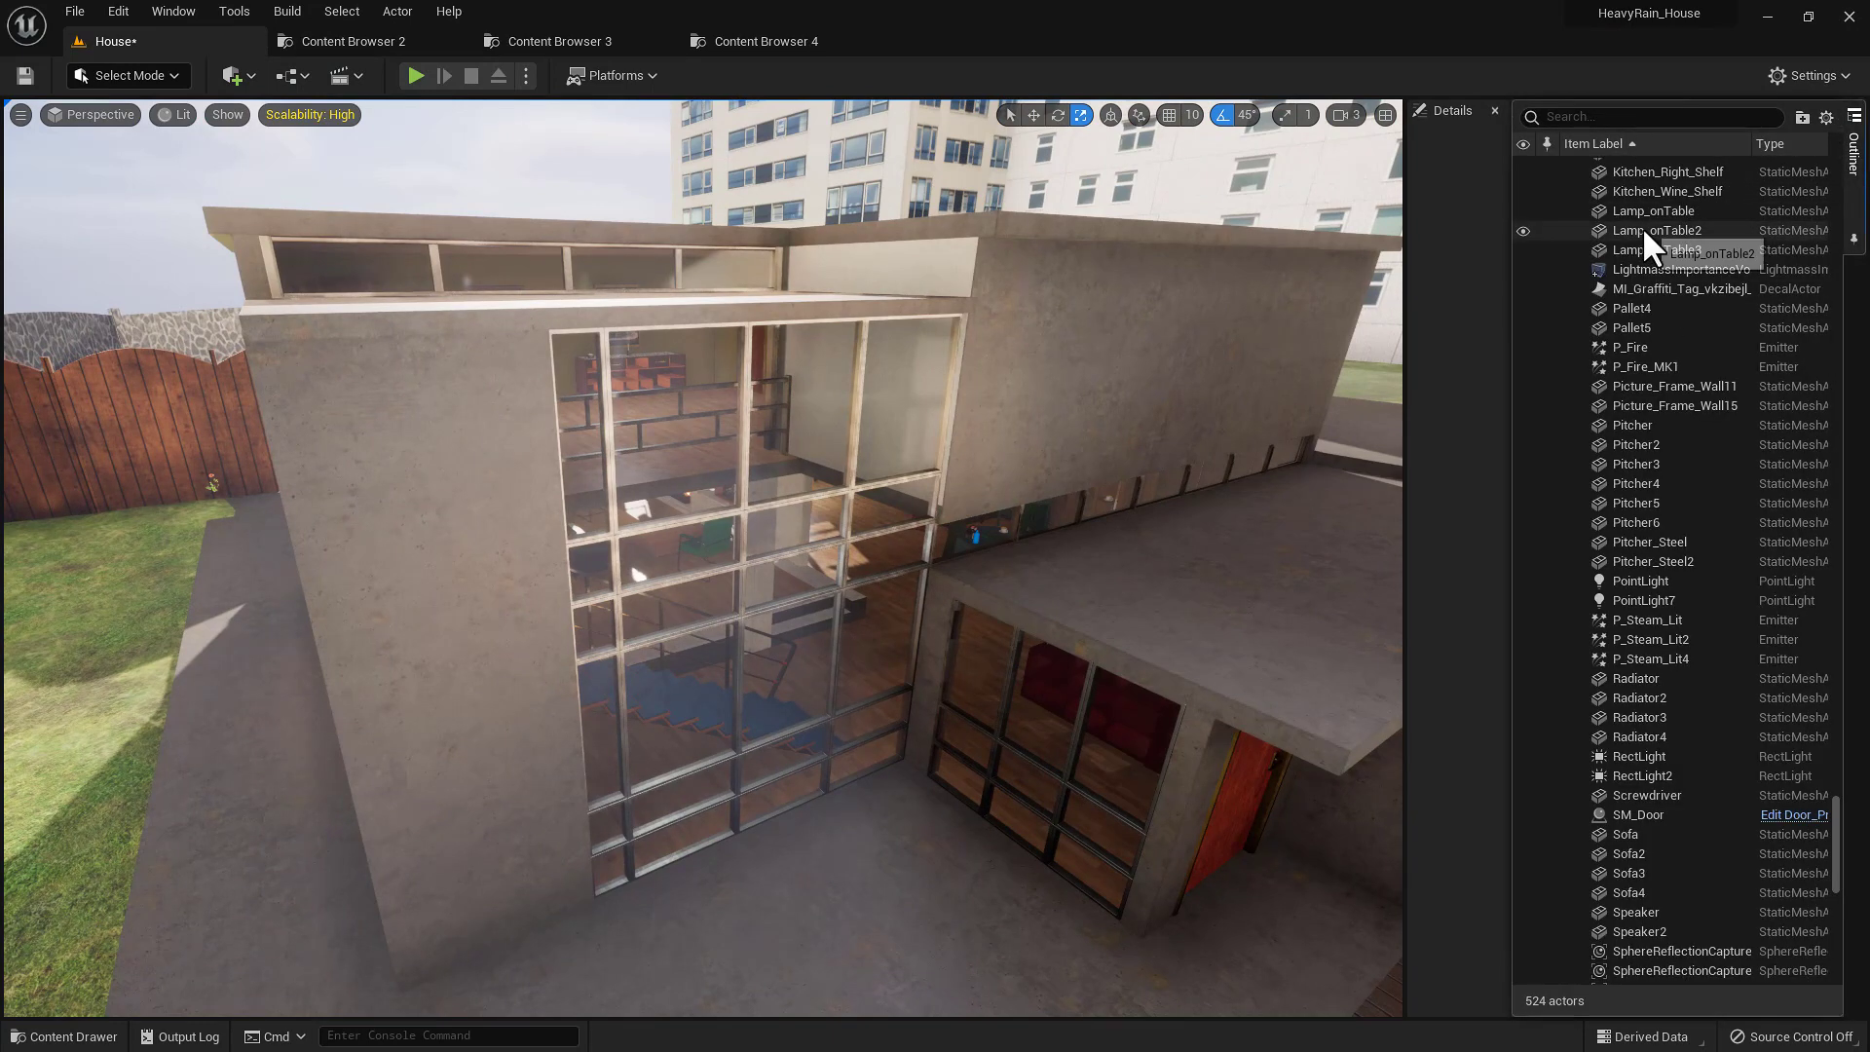
{"action": "scroll", "coordinate": [1655, 263], "scroll_direction": "up", "scroll_amount": 6}
{"action": "left_click", "coordinate": [1662, 263]}
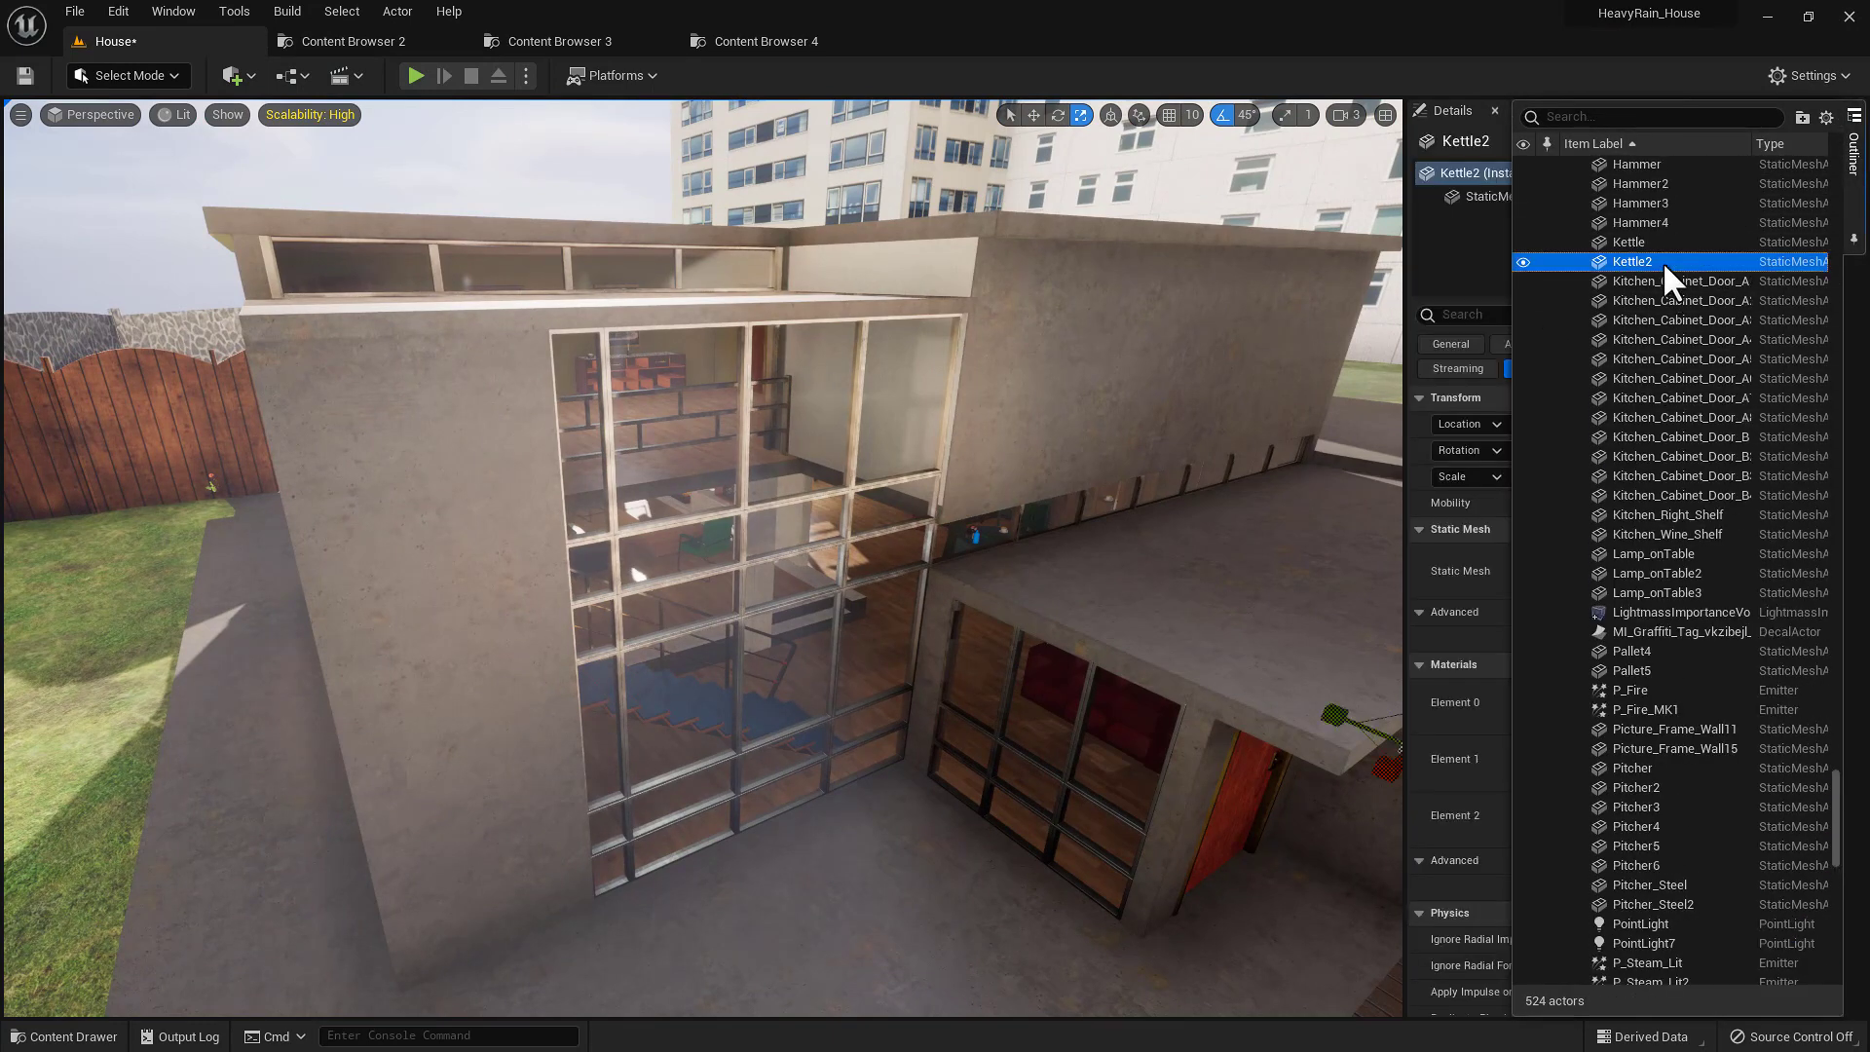
{"action": "key", "text": "Left"}
{"action": "key", "text": "Left"}
{"action": "key", "text": "Right"}
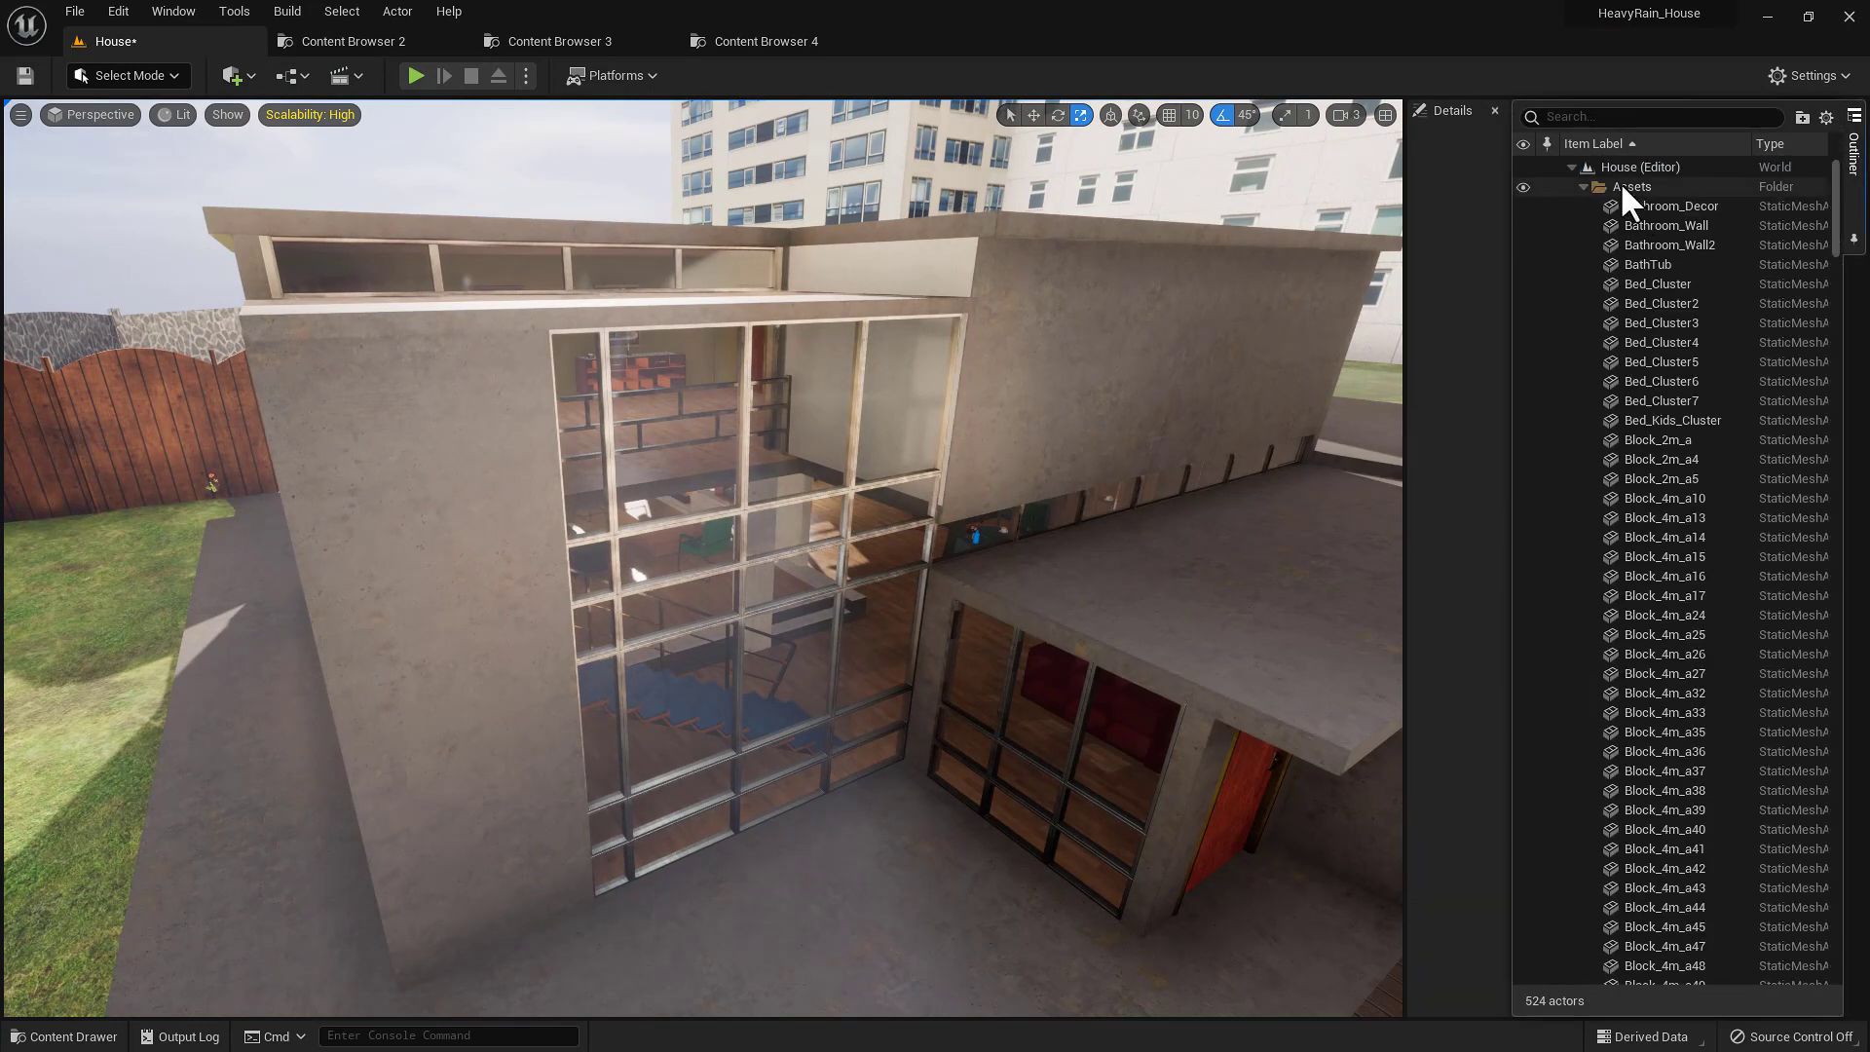
Select all descendants of the Assets folder and view the highlighted house pieces
{"action": "left_click", "coordinate": [1616, 184]}
{"action": "right_click", "coordinate": [1616, 183]}
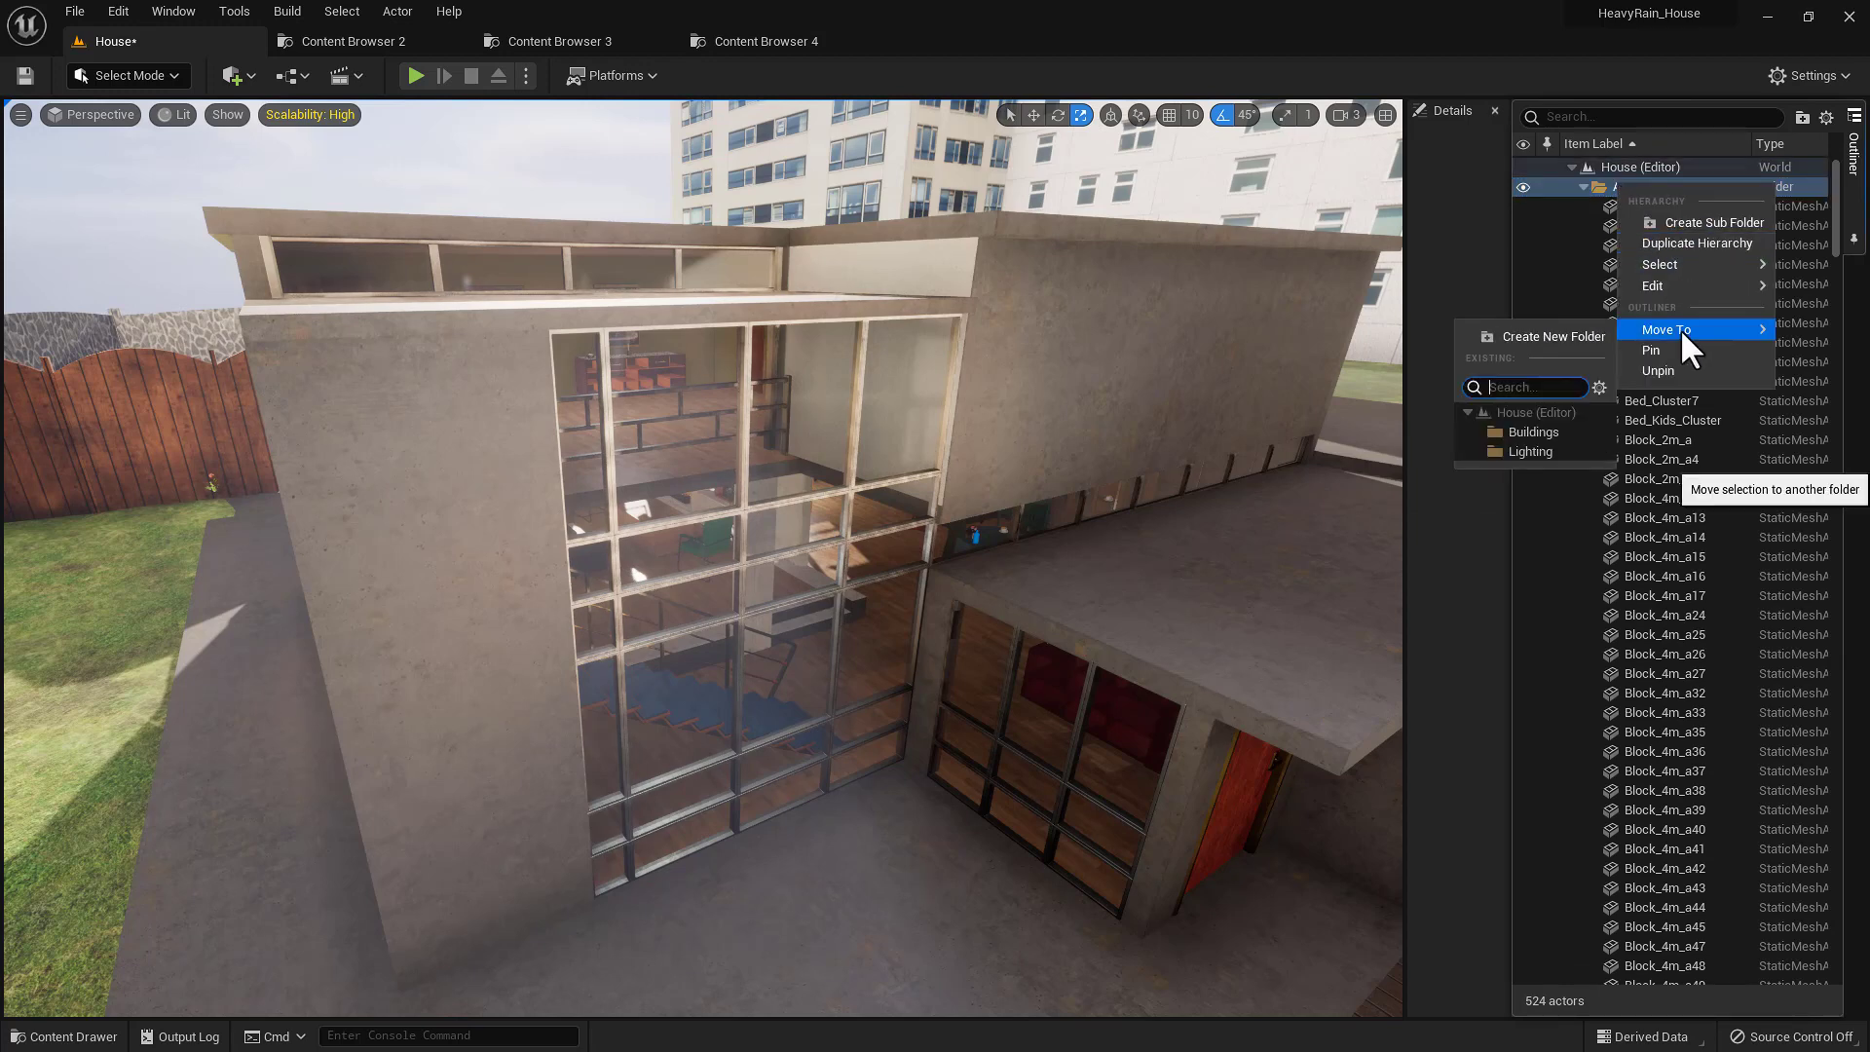
{"action": "mouse_move", "coordinate": [1682, 263]}
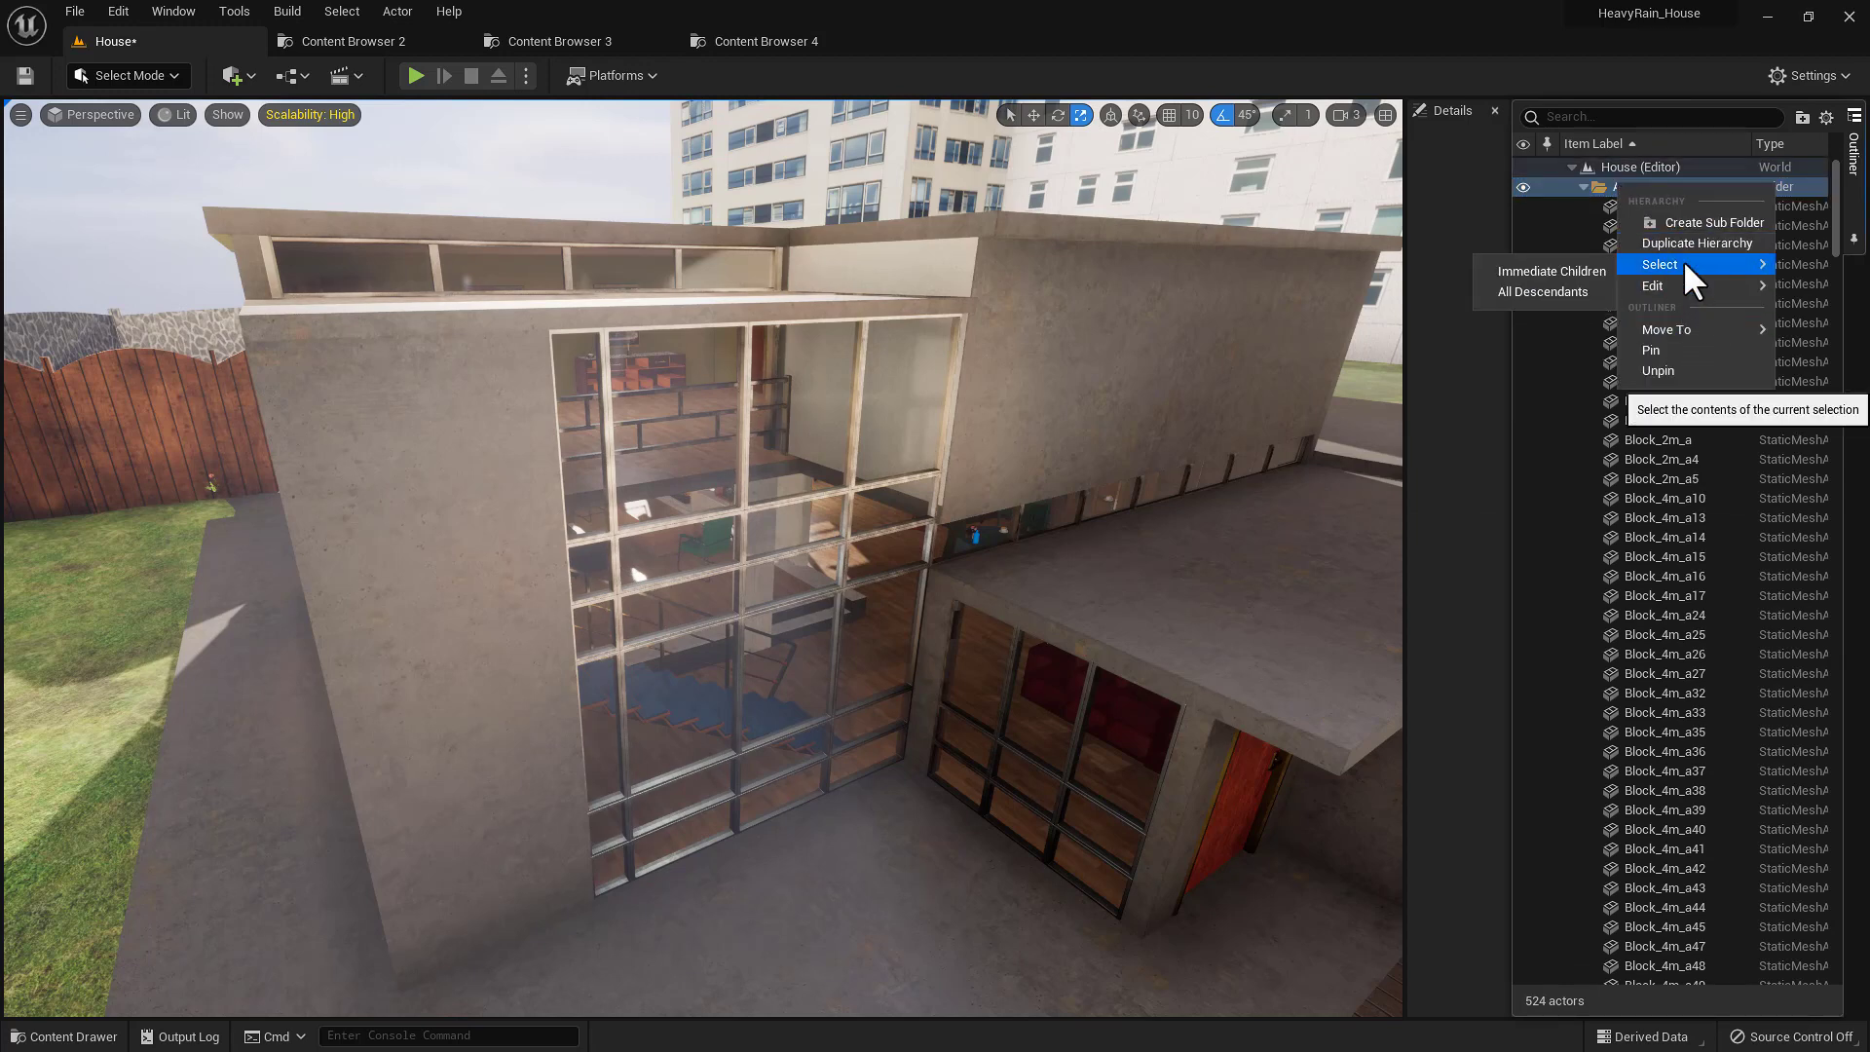
{"action": "left_click", "coordinate": [1560, 284]}
{"action": "right_click_drag", "start_coordinate": [872, 558], "coordinate": [665, 595]}
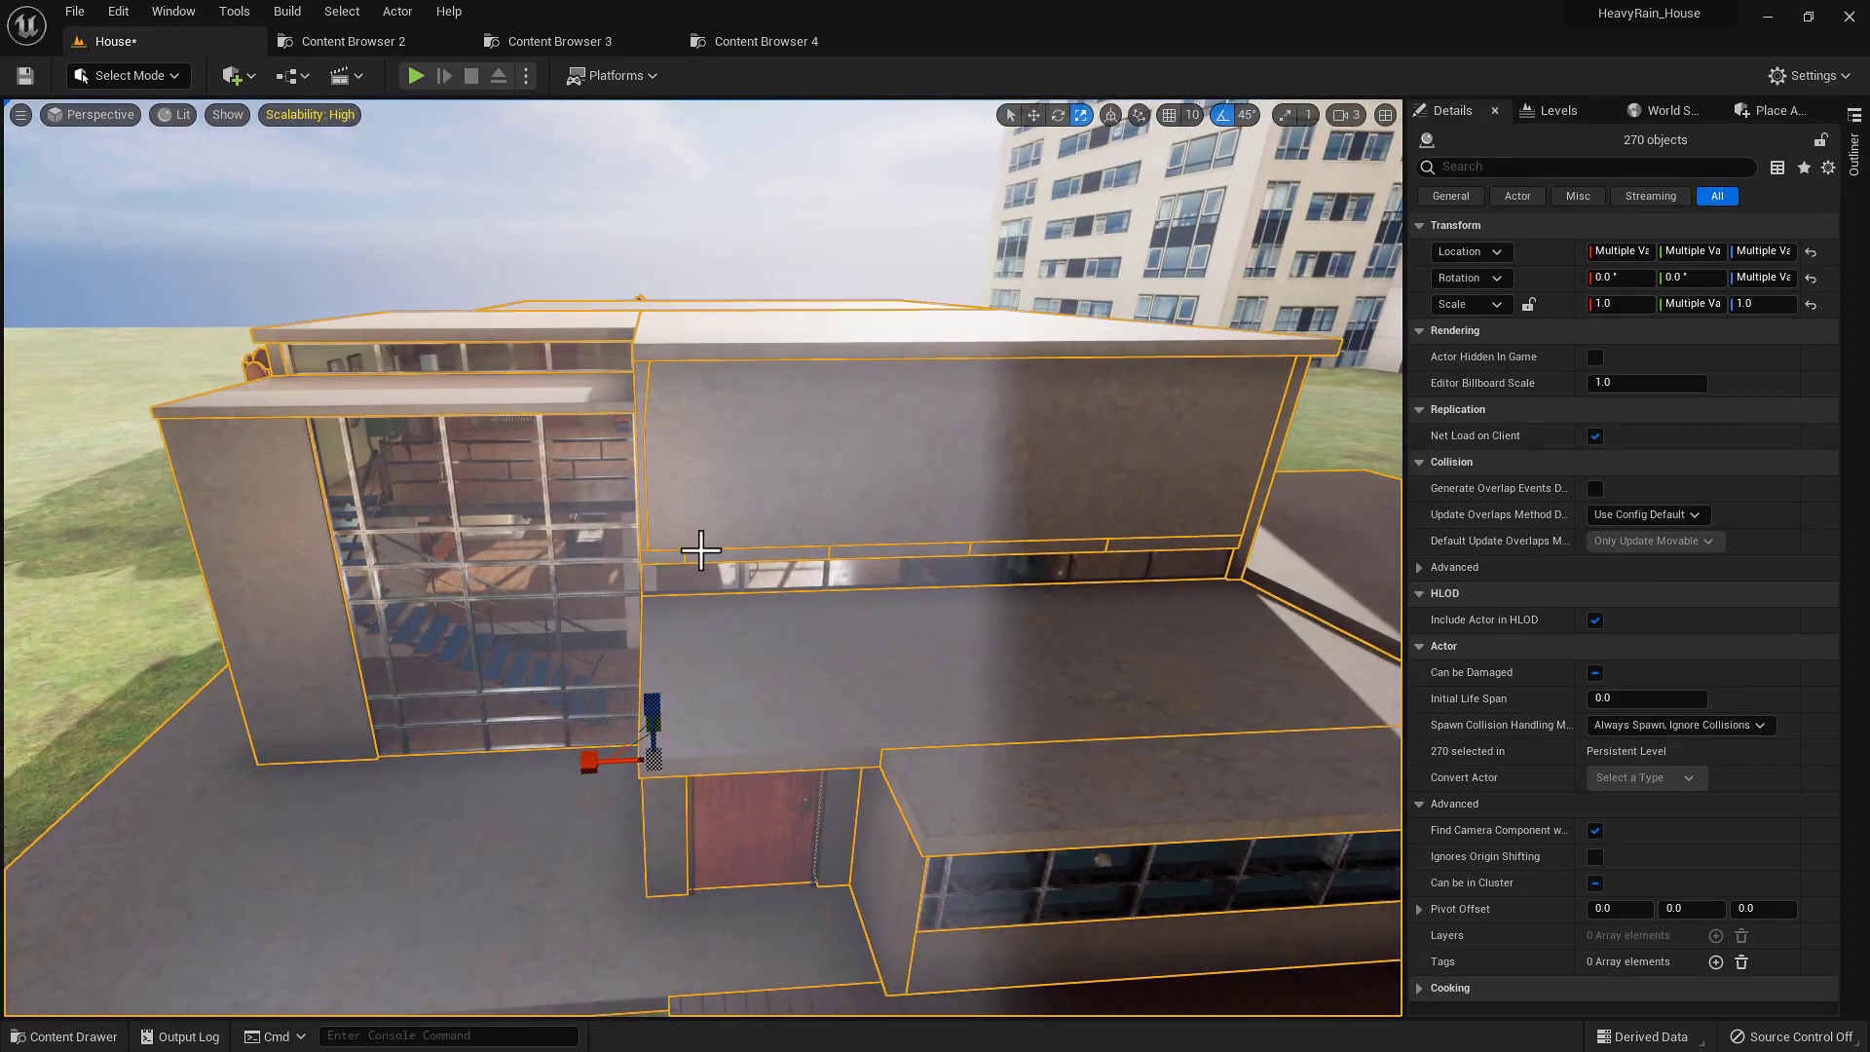
Switch to Maya, select the House_01_From_Unreal1 mesh, inspect it from several sides and enter face selection mode
{"action": "key", "text": "alt+Tab"}
{"action": "left_click", "coordinate": [748, 411]}
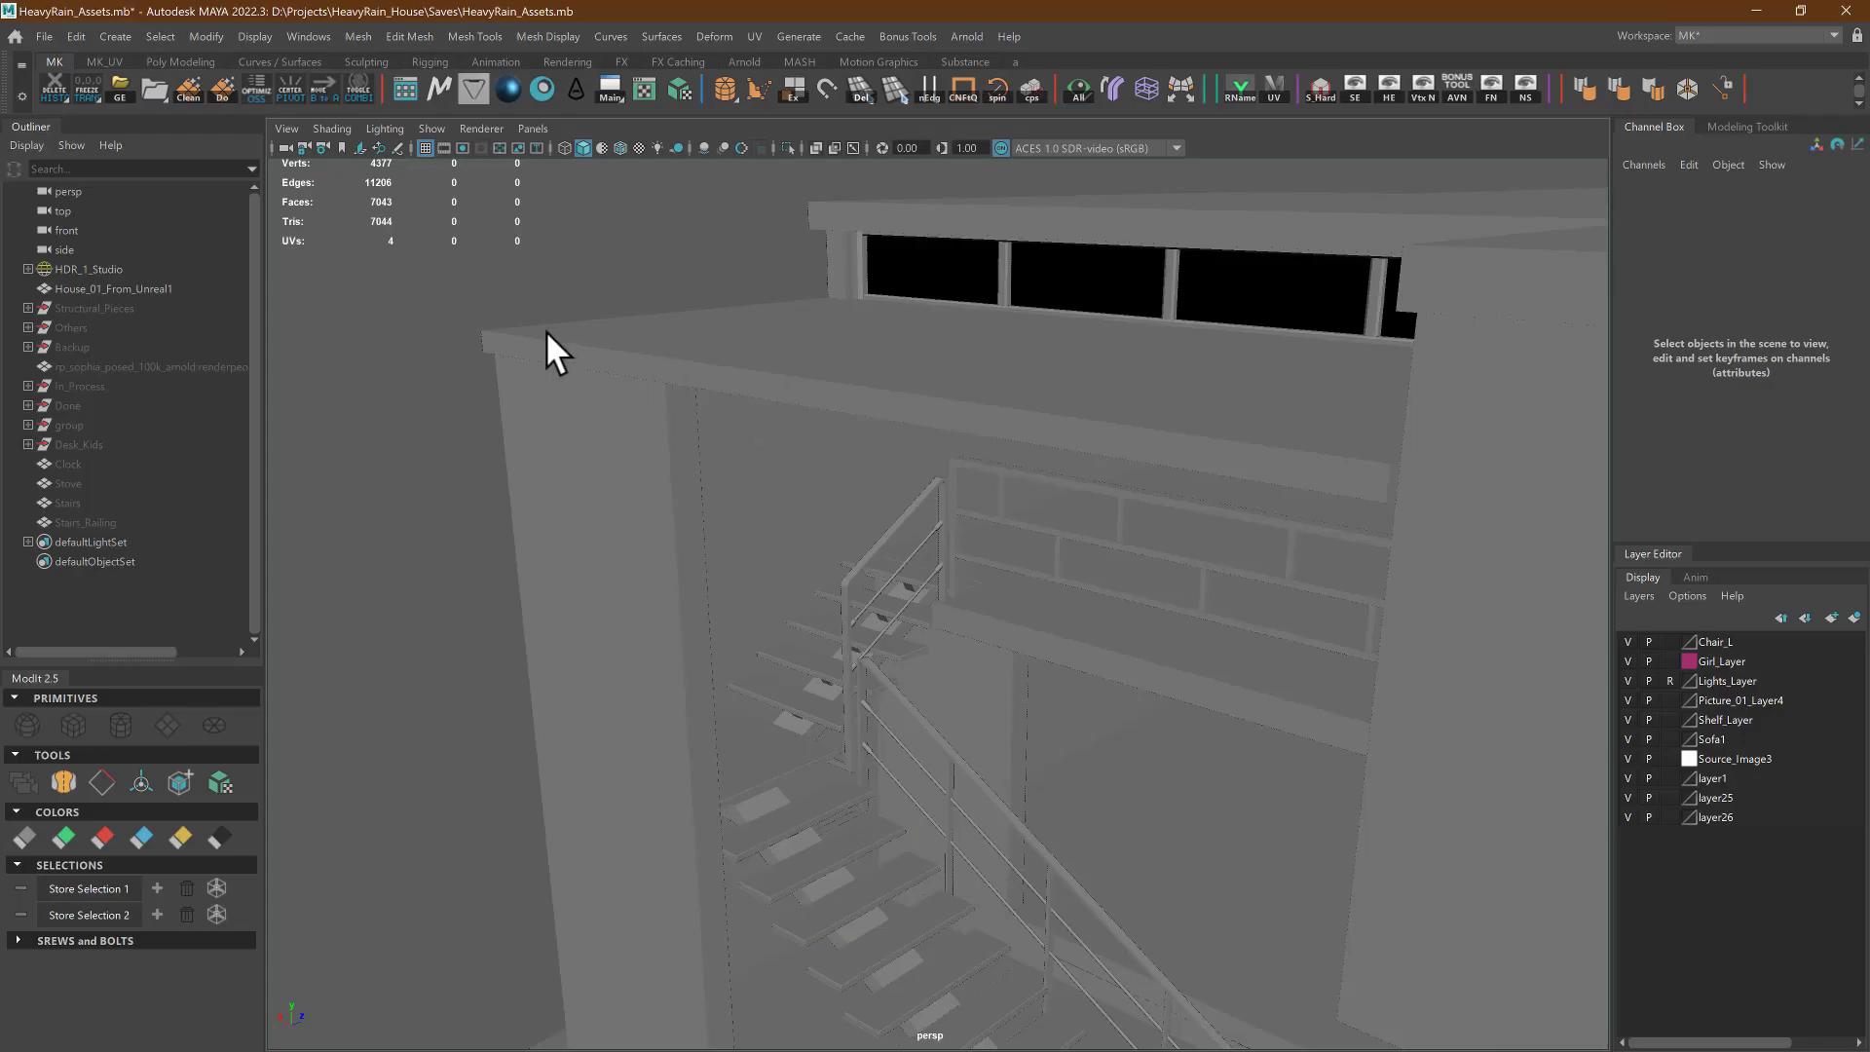
{"action": "left_click", "coordinate": [888, 489]}
{"action": "right_click_drag", "start_coordinate": [890, 489], "coordinate": [752, 451], "text": "alt"}
{"action": "mouse_move", "coordinate": [752, 452]}
{"action": "left_mouse_down", "text": "alt"}
{"action": "mouse_move", "coordinate": [739, 442]}
{"action": "mouse_move", "coordinate": [848, 441]}
{"action": "mouse_move", "coordinate": [776, 447]}
{"action": "left_mouse_up", "text": "alt"}
{"action": "right_click_drag", "start_coordinate": [776, 447], "coordinate": [1010, 633], "text": "alt"}
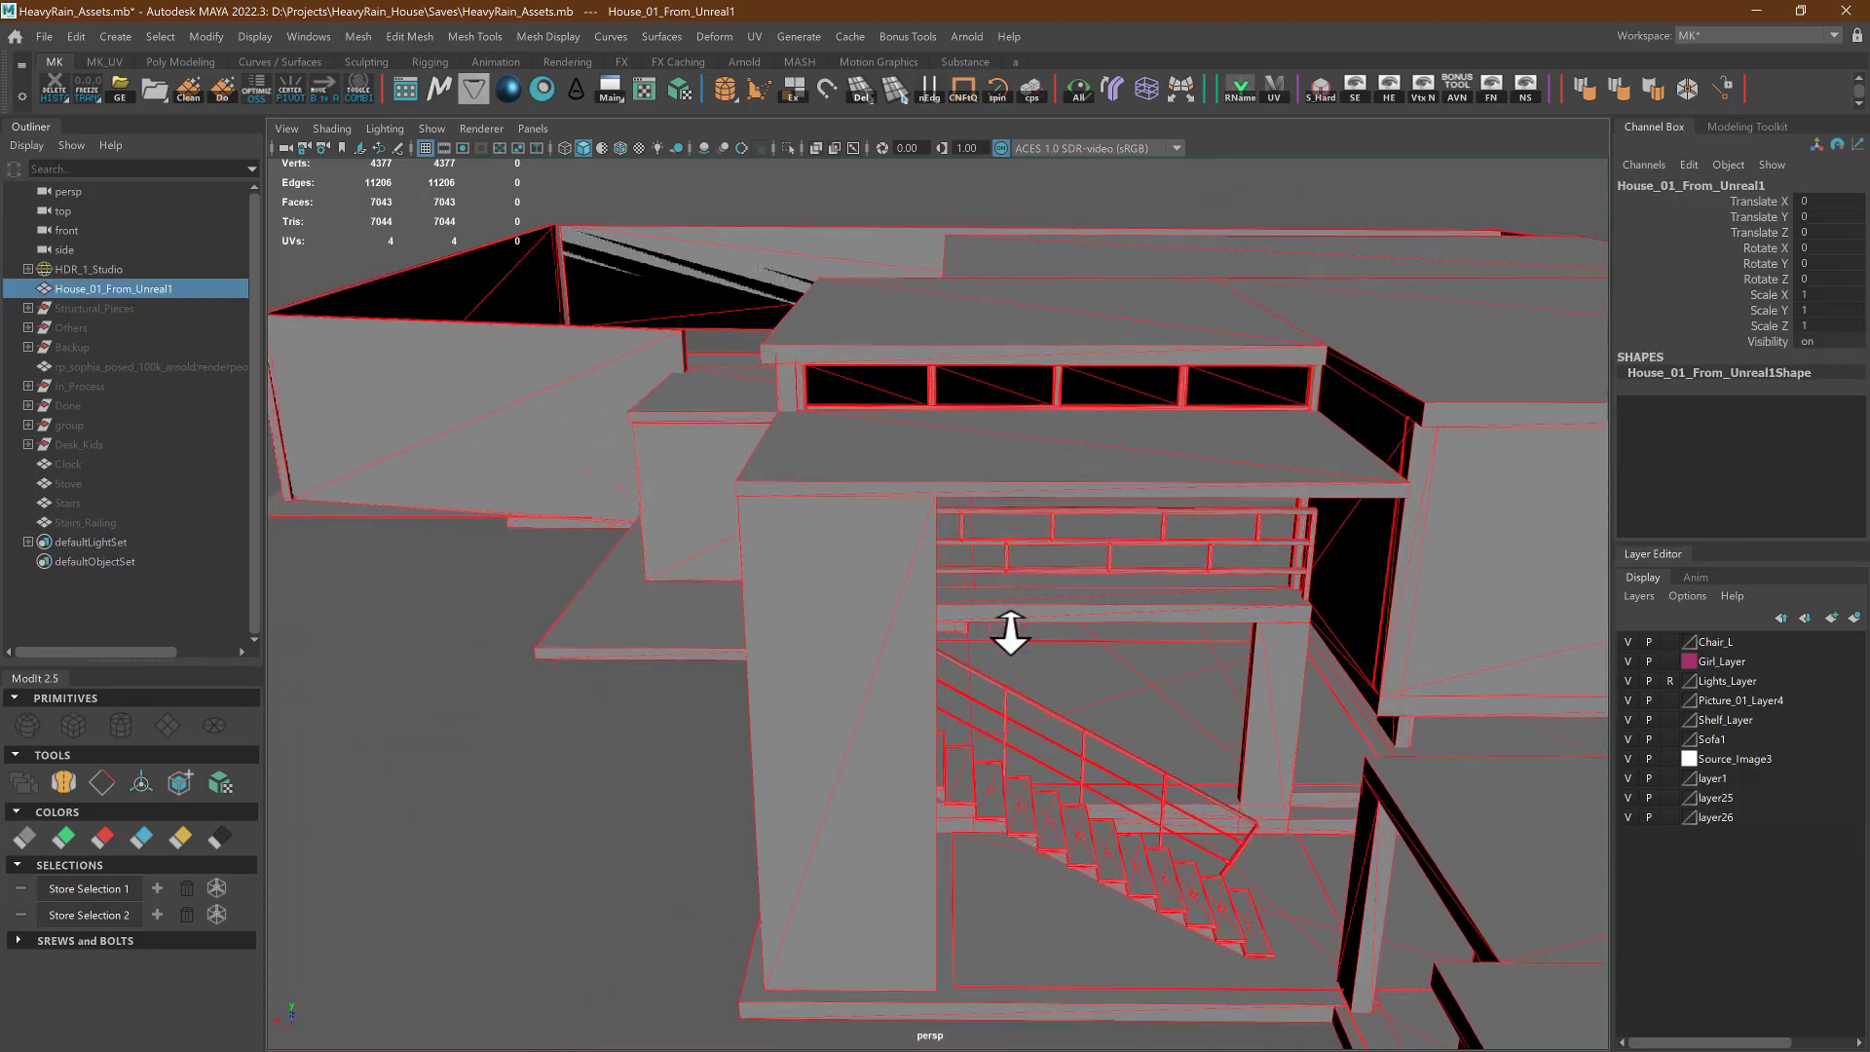
{"action": "left_click_drag", "start_coordinate": [1010, 634], "coordinate": [1152, 614], "text": "alt"}
{"action": "right_click_drag", "start_coordinate": [1151, 613], "coordinate": [1173, 648], "text": "alt"}
{"action": "left_click_drag", "start_coordinate": [1173, 648], "coordinate": [1144, 574], "text": "alt"}
{"action": "right_click_drag", "start_coordinate": [1143, 575], "coordinate": [818, 500], "text": "alt"}
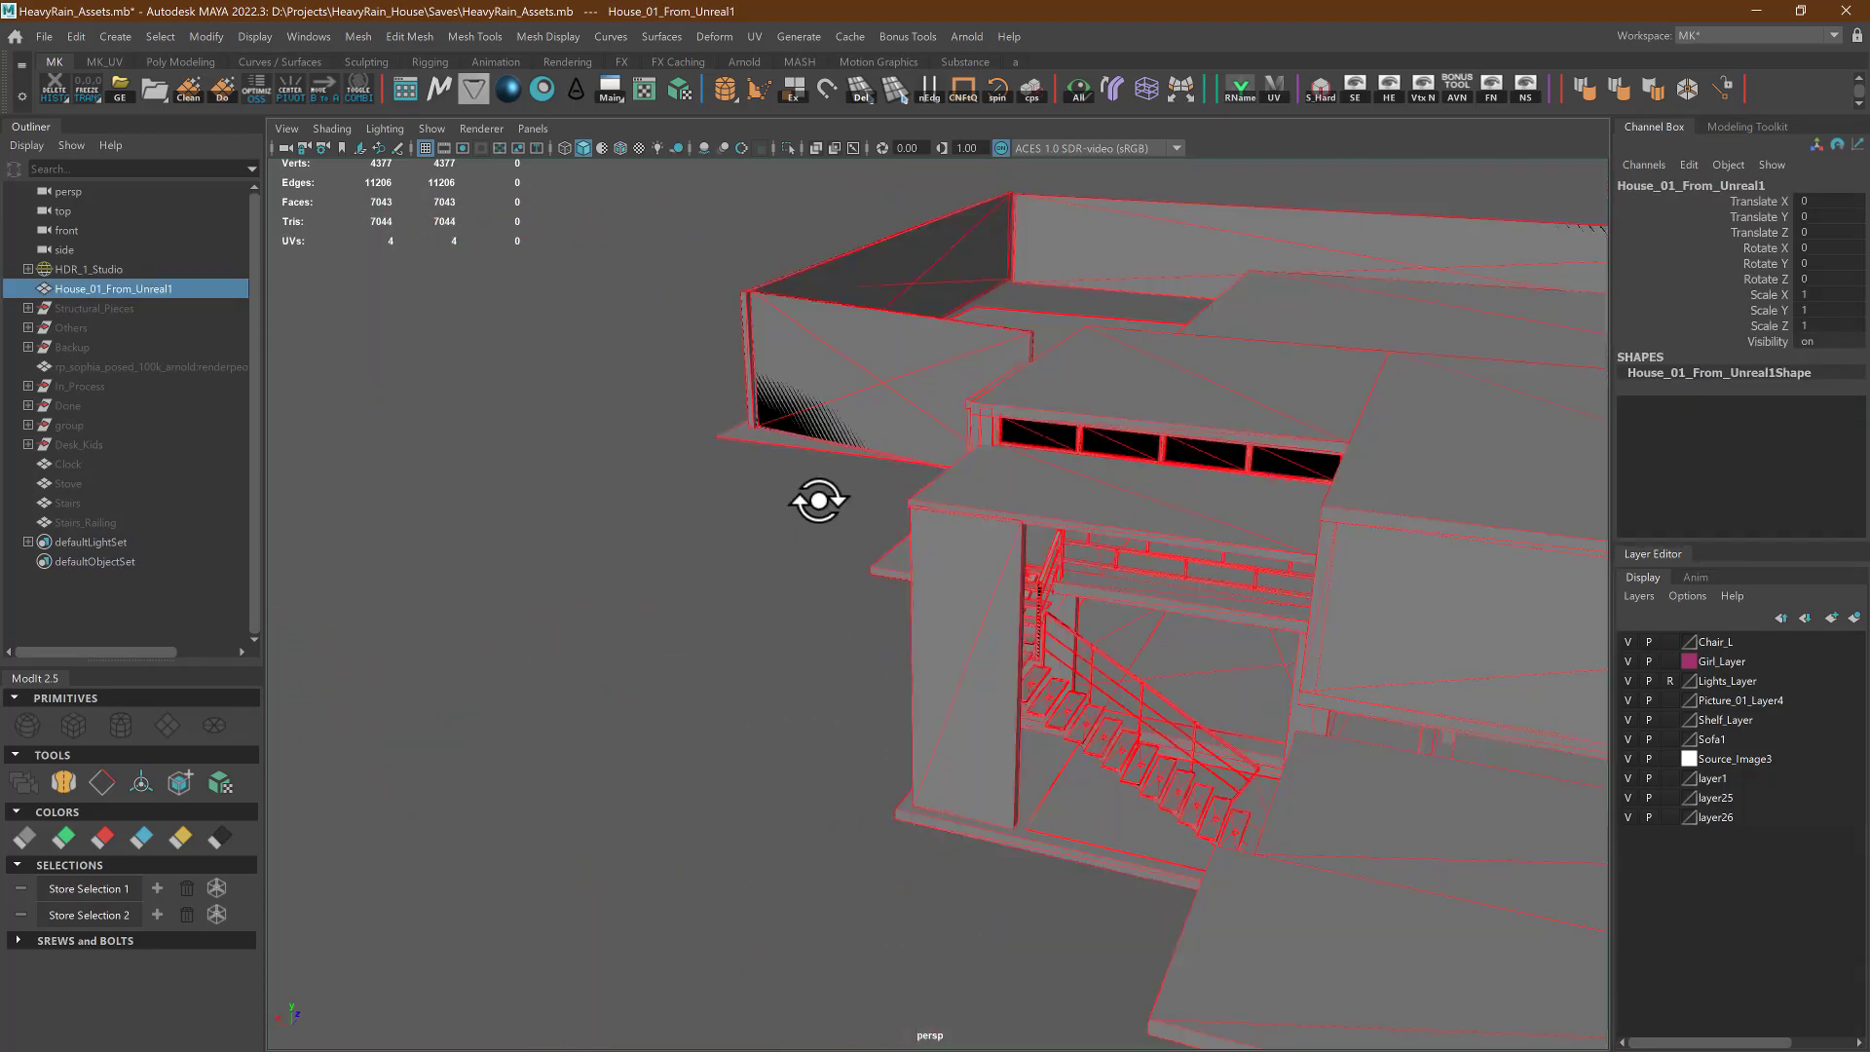
{"action": "left_click_drag", "start_coordinate": [818, 500], "coordinate": [840, 547], "text": "alt"}
{"action": "right_click_drag", "start_coordinate": [840, 547], "coordinate": [764, 479], "text": "alt"}
{"action": "left_click_drag", "start_coordinate": [764, 479], "coordinate": [704, 500], "text": "alt"}
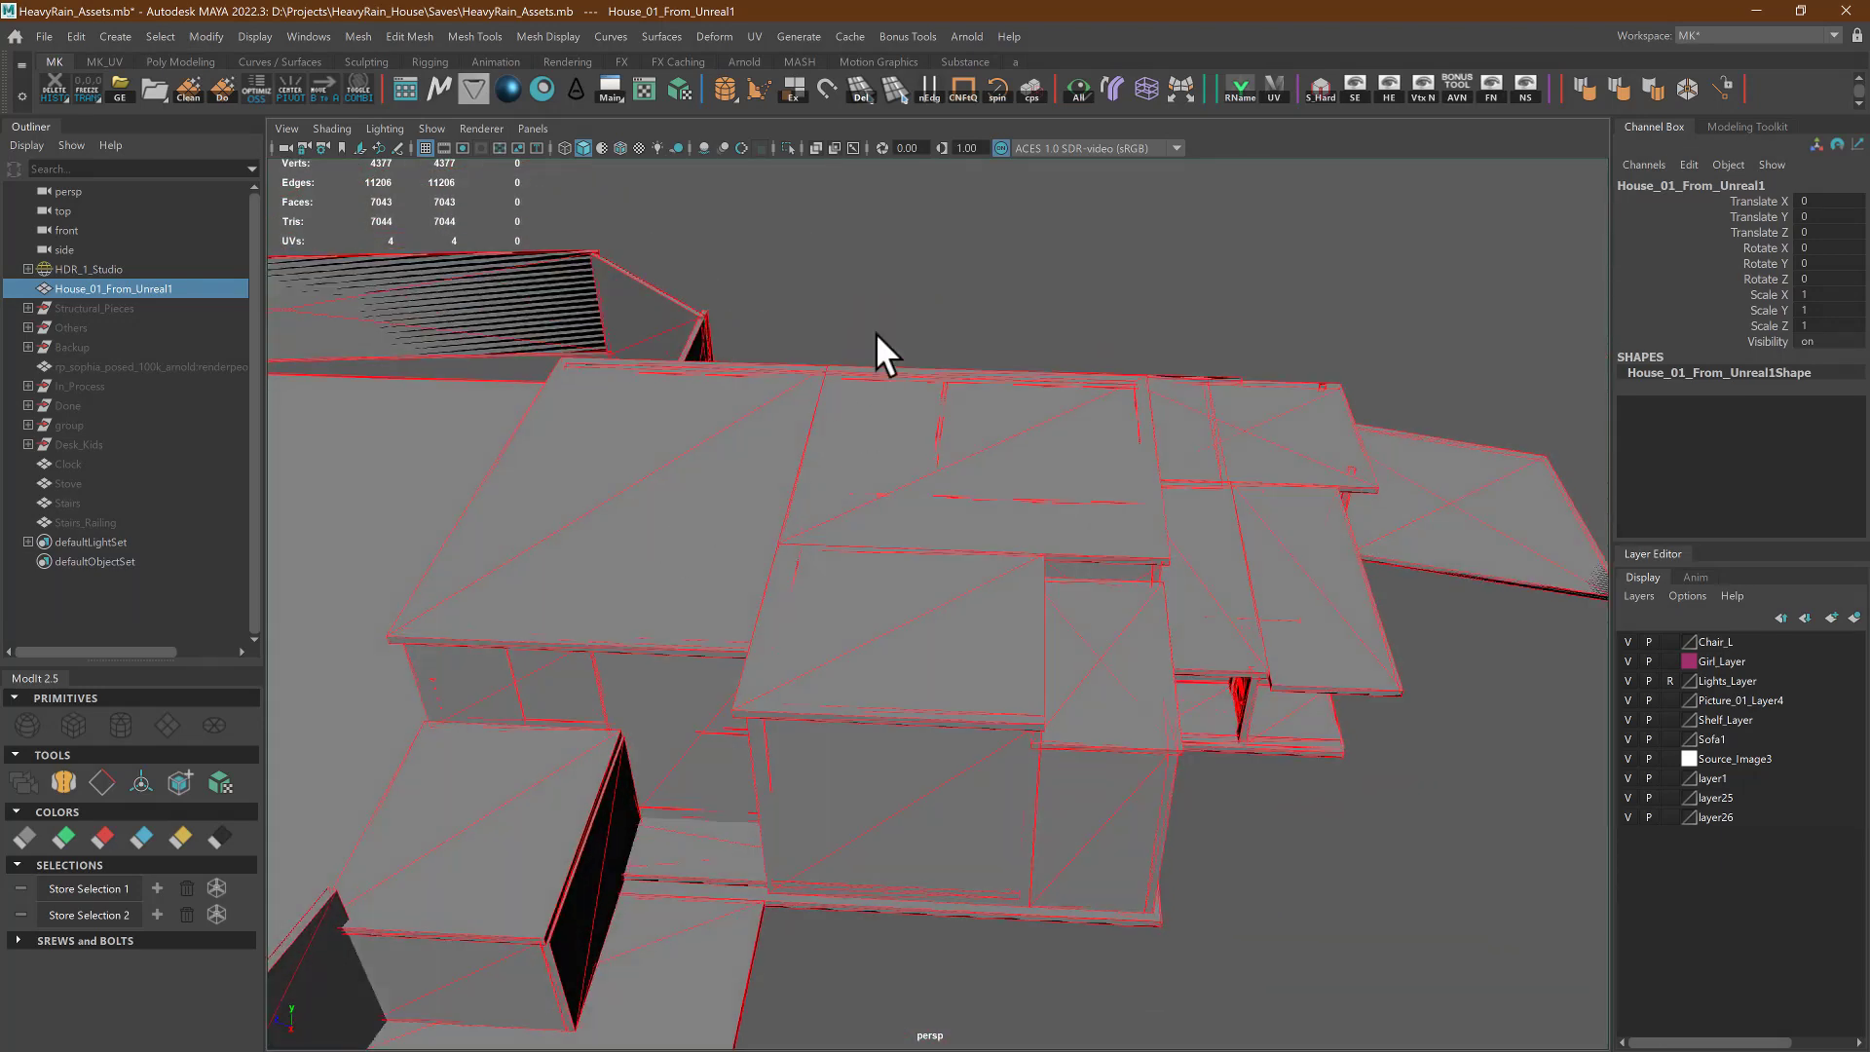
{"action": "right_click_drag", "start_coordinate": [877, 353], "coordinate": [935, 277]}
Try hiding the faces across the central section of the house, then undo it
{"action": "left_click_drag", "start_coordinate": [908, 943], "coordinate": [906, 952]}
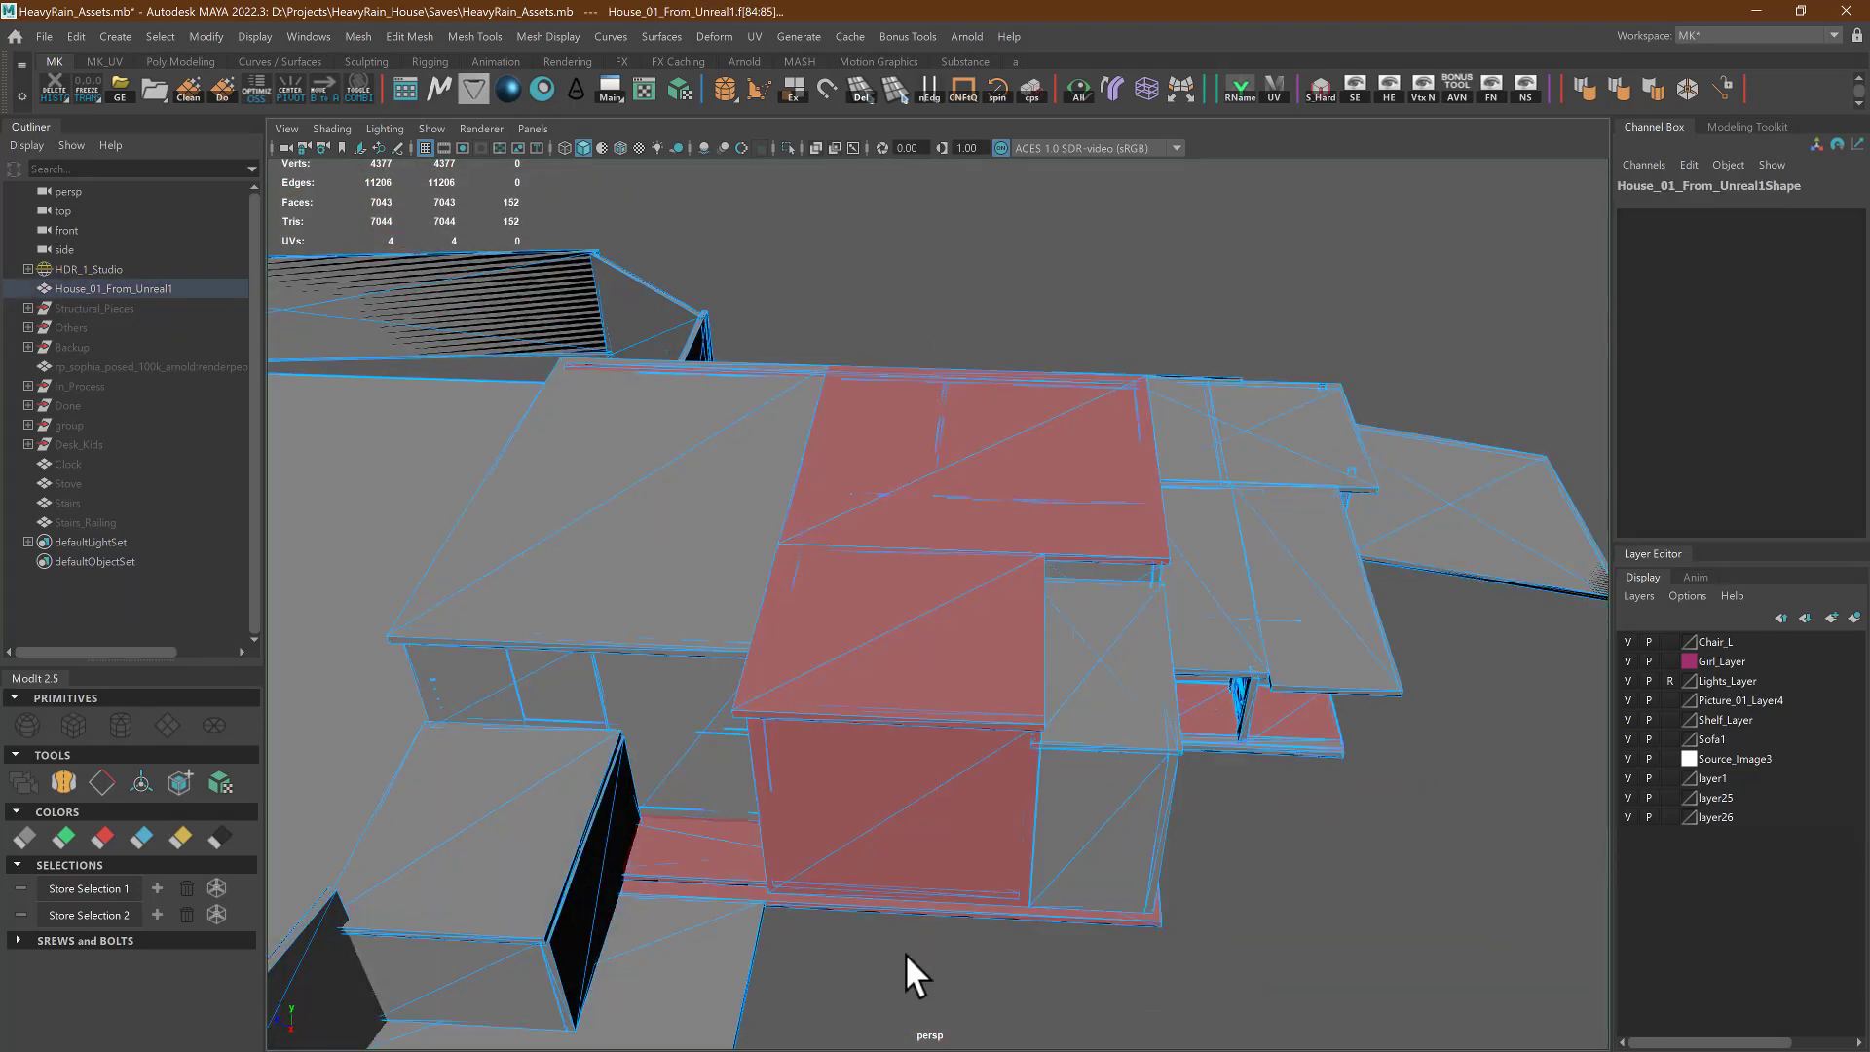
{"action": "key", "text": "ctrl+h"}
{"action": "left_click_drag", "start_coordinate": [638, 341], "coordinate": [770, 570], "text": "alt"}
{"action": "key", "text": "ctrl+z"}
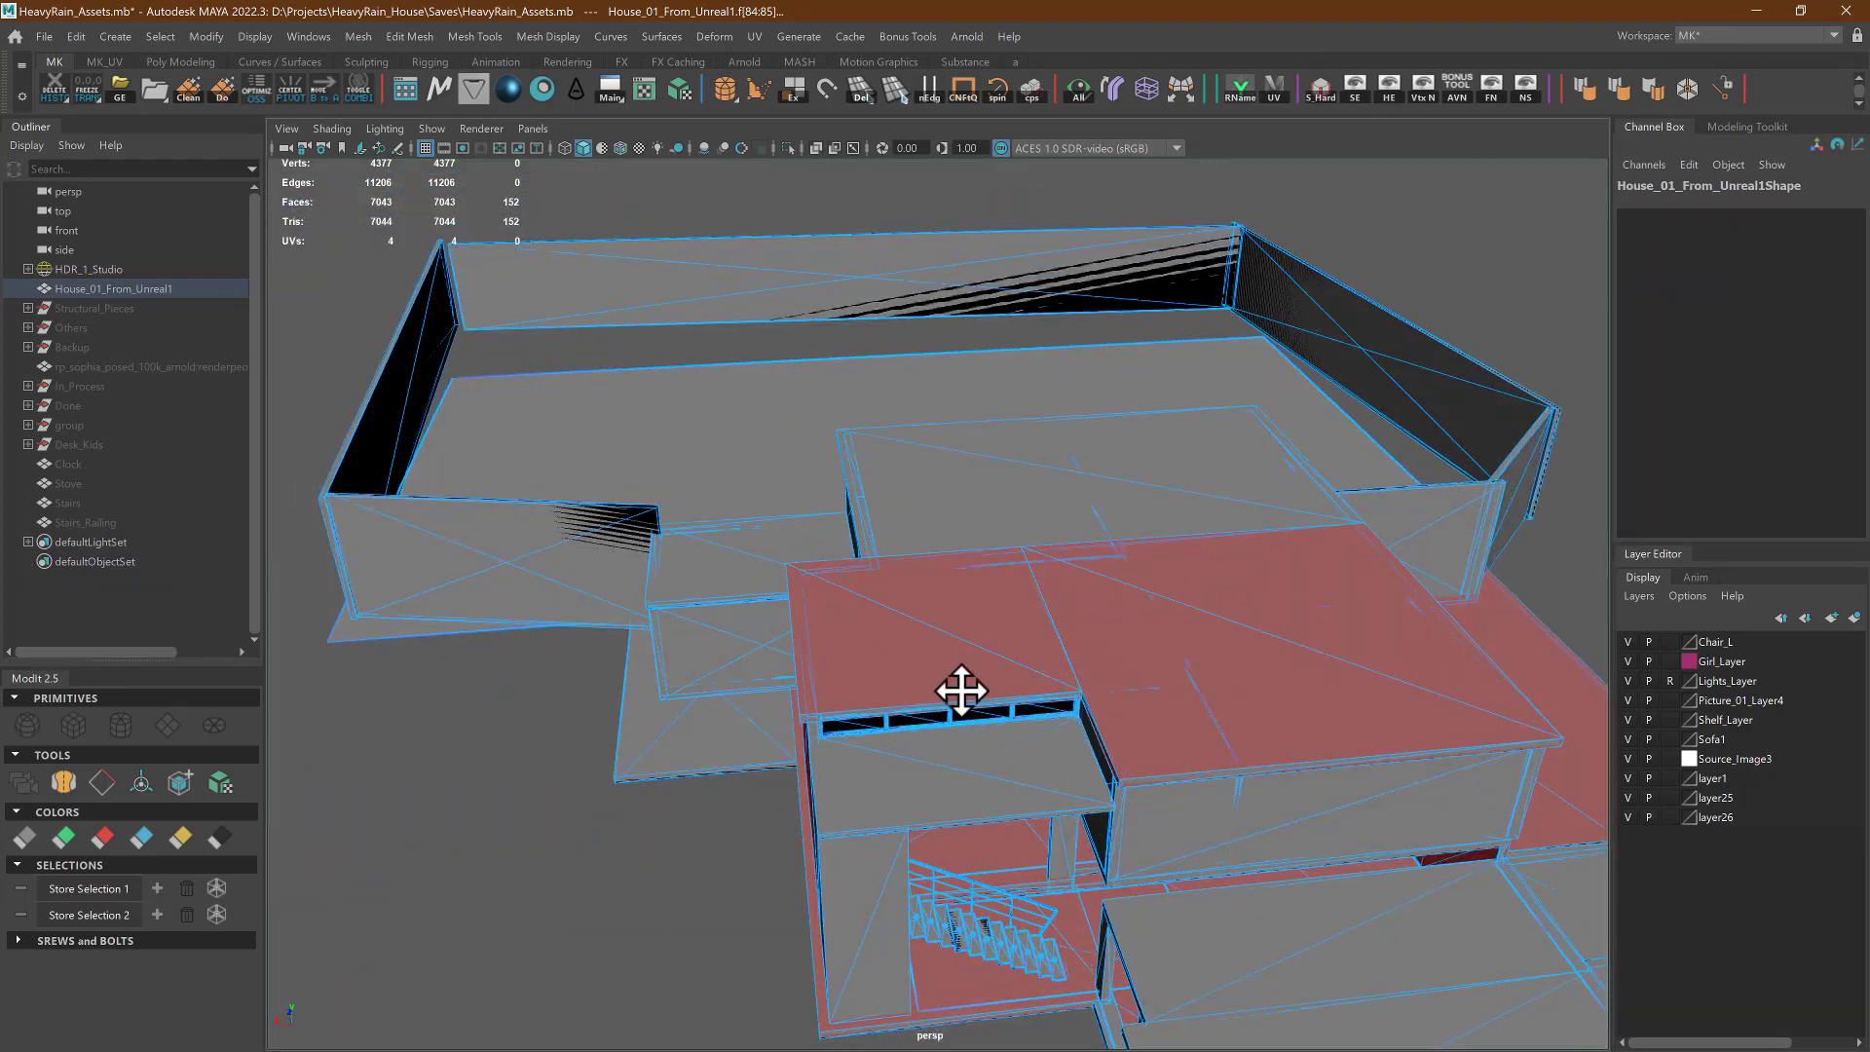
Hide the house faces around the staircase section, including the main block, yard walls and large outer slab, then clear the selection
{"action": "middle_click_drag", "start_coordinate": [960, 689], "coordinate": [682, 468], "text": "alt"}
{"action": "scroll", "coordinate": [897, 574], "scroll_direction": "down", "scroll_amount": 4}
{"action": "left_click_drag", "start_coordinate": [1410, 272], "coordinate": [1108, 721]}
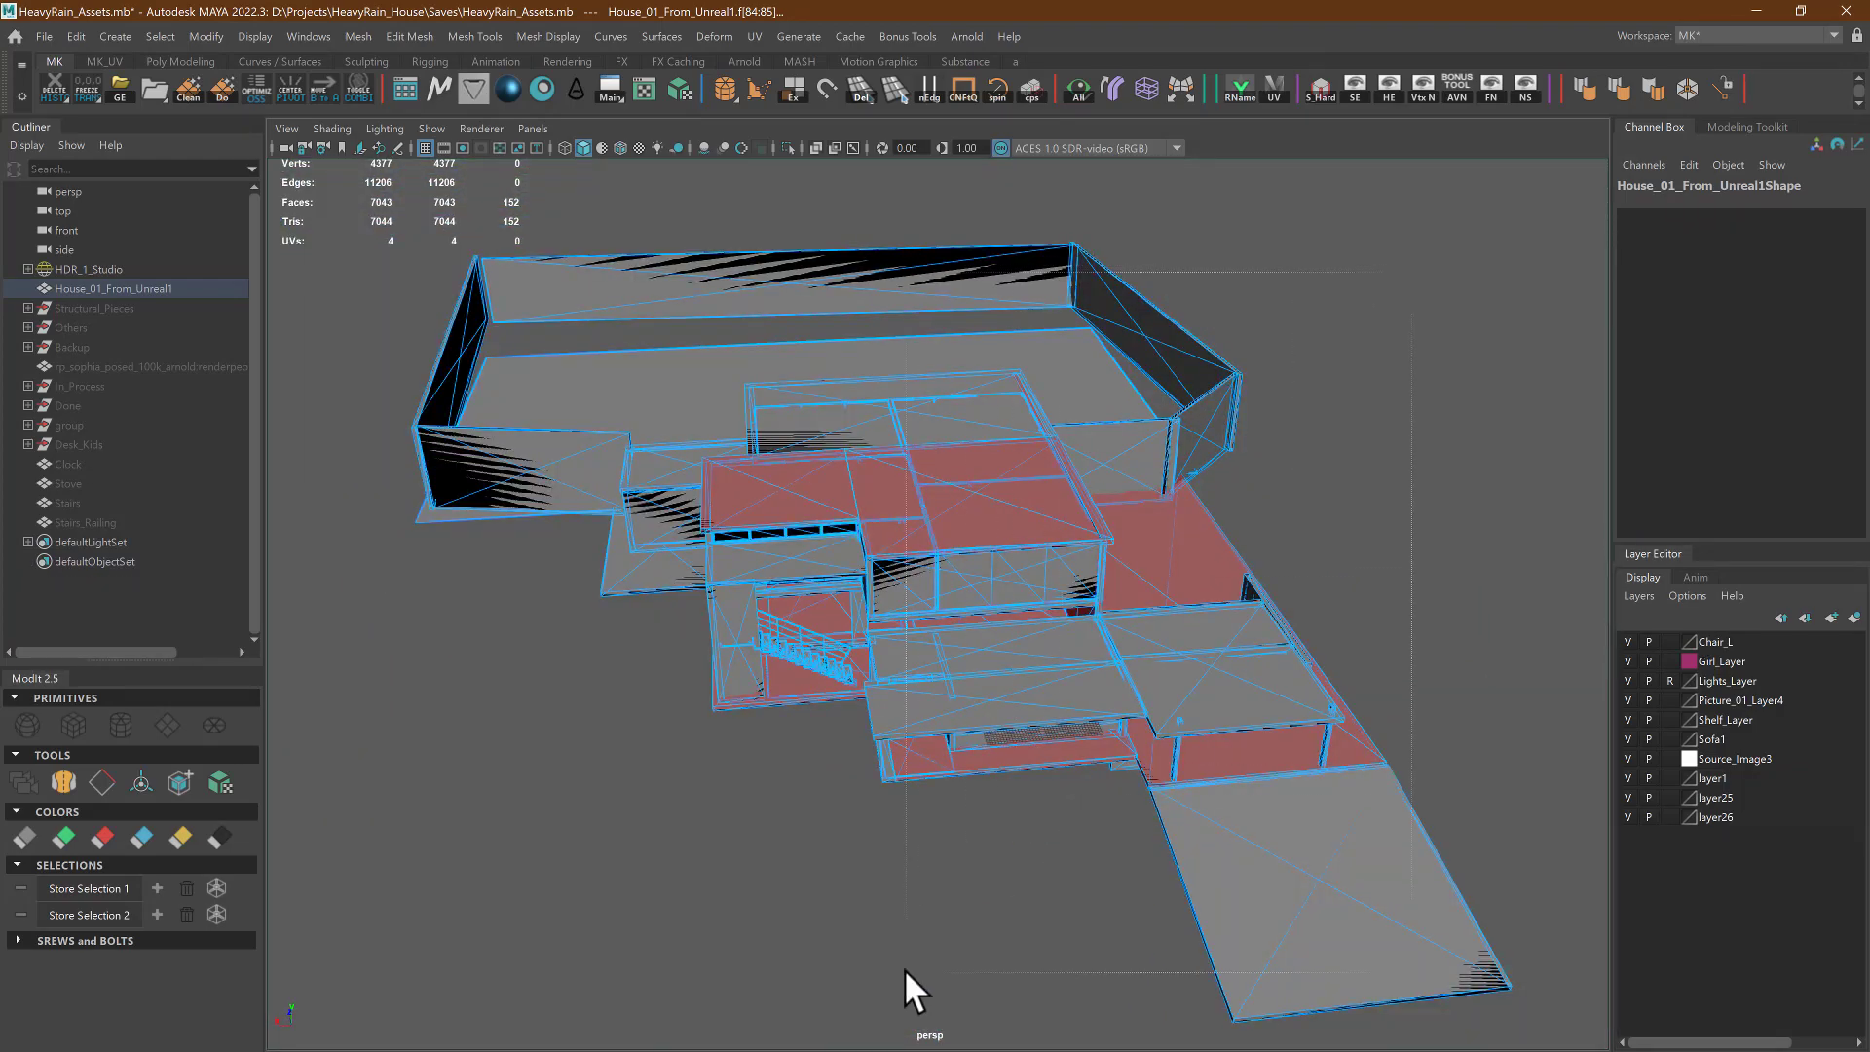
{"action": "left_click_drag", "start_coordinate": [881, 971], "coordinate": [881, 971]}
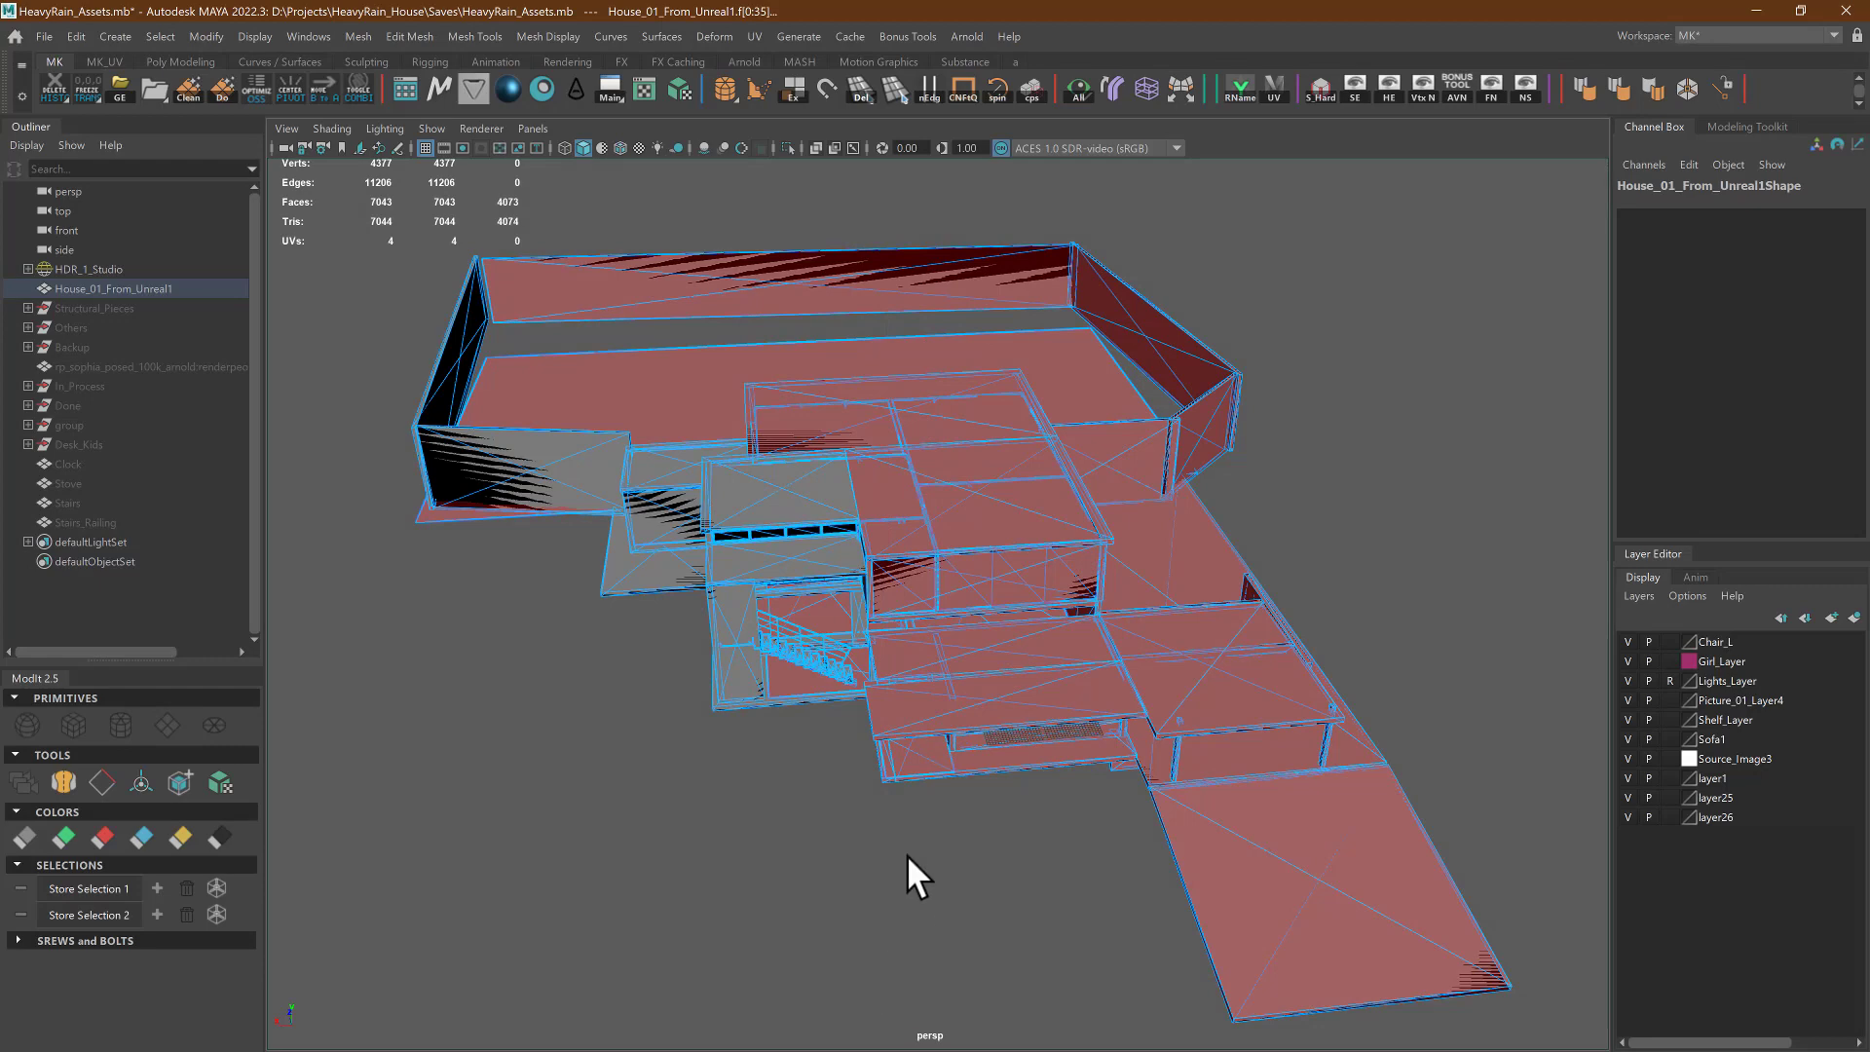
{"action": "key", "text": "ctrl+h"}
{"action": "scroll", "coordinate": [824, 681], "scroll_direction": "up", "scroll_amount": 5}
{"action": "left_click", "coordinate": [602, 985]}
Examine the cutaway beside the upper railing by selecting its wall and roof faces, then deselect them
{"action": "left_click_drag", "start_coordinate": [844, 888], "coordinate": [447, 663], "text": "alt"}
{"action": "middle_click_drag", "start_coordinate": [447, 663], "coordinate": [871, 864], "text": "alt"}
{"action": "scroll", "coordinate": [661, 692], "scroll_direction": "up", "scroll_amount": 3}
{"action": "left_click_drag", "start_coordinate": [661, 692], "coordinate": [992, 619], "text": "alt"}
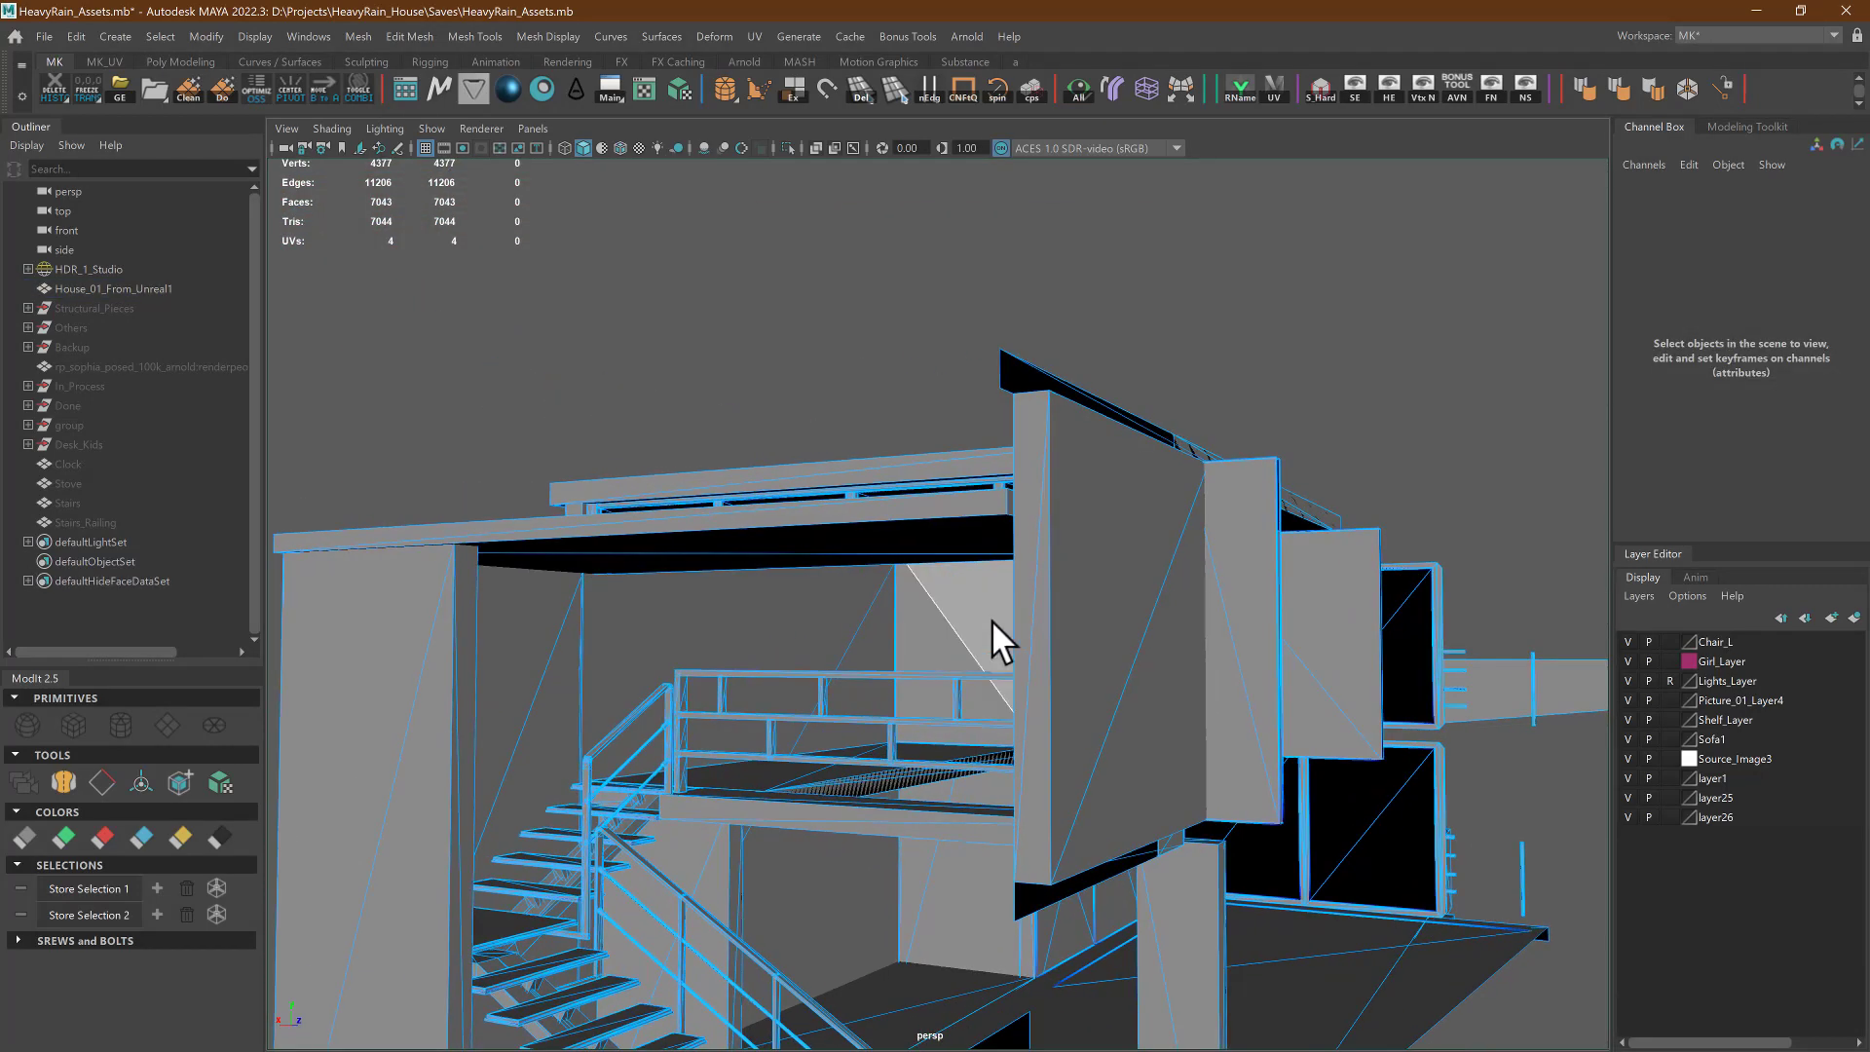
{"action": "left_click_drag", "start_coordinate": [907, 563], "coordinate": [1212, 570], "text": "alt"}
{"action": "left_click", "coordinate": [1071, 579]}
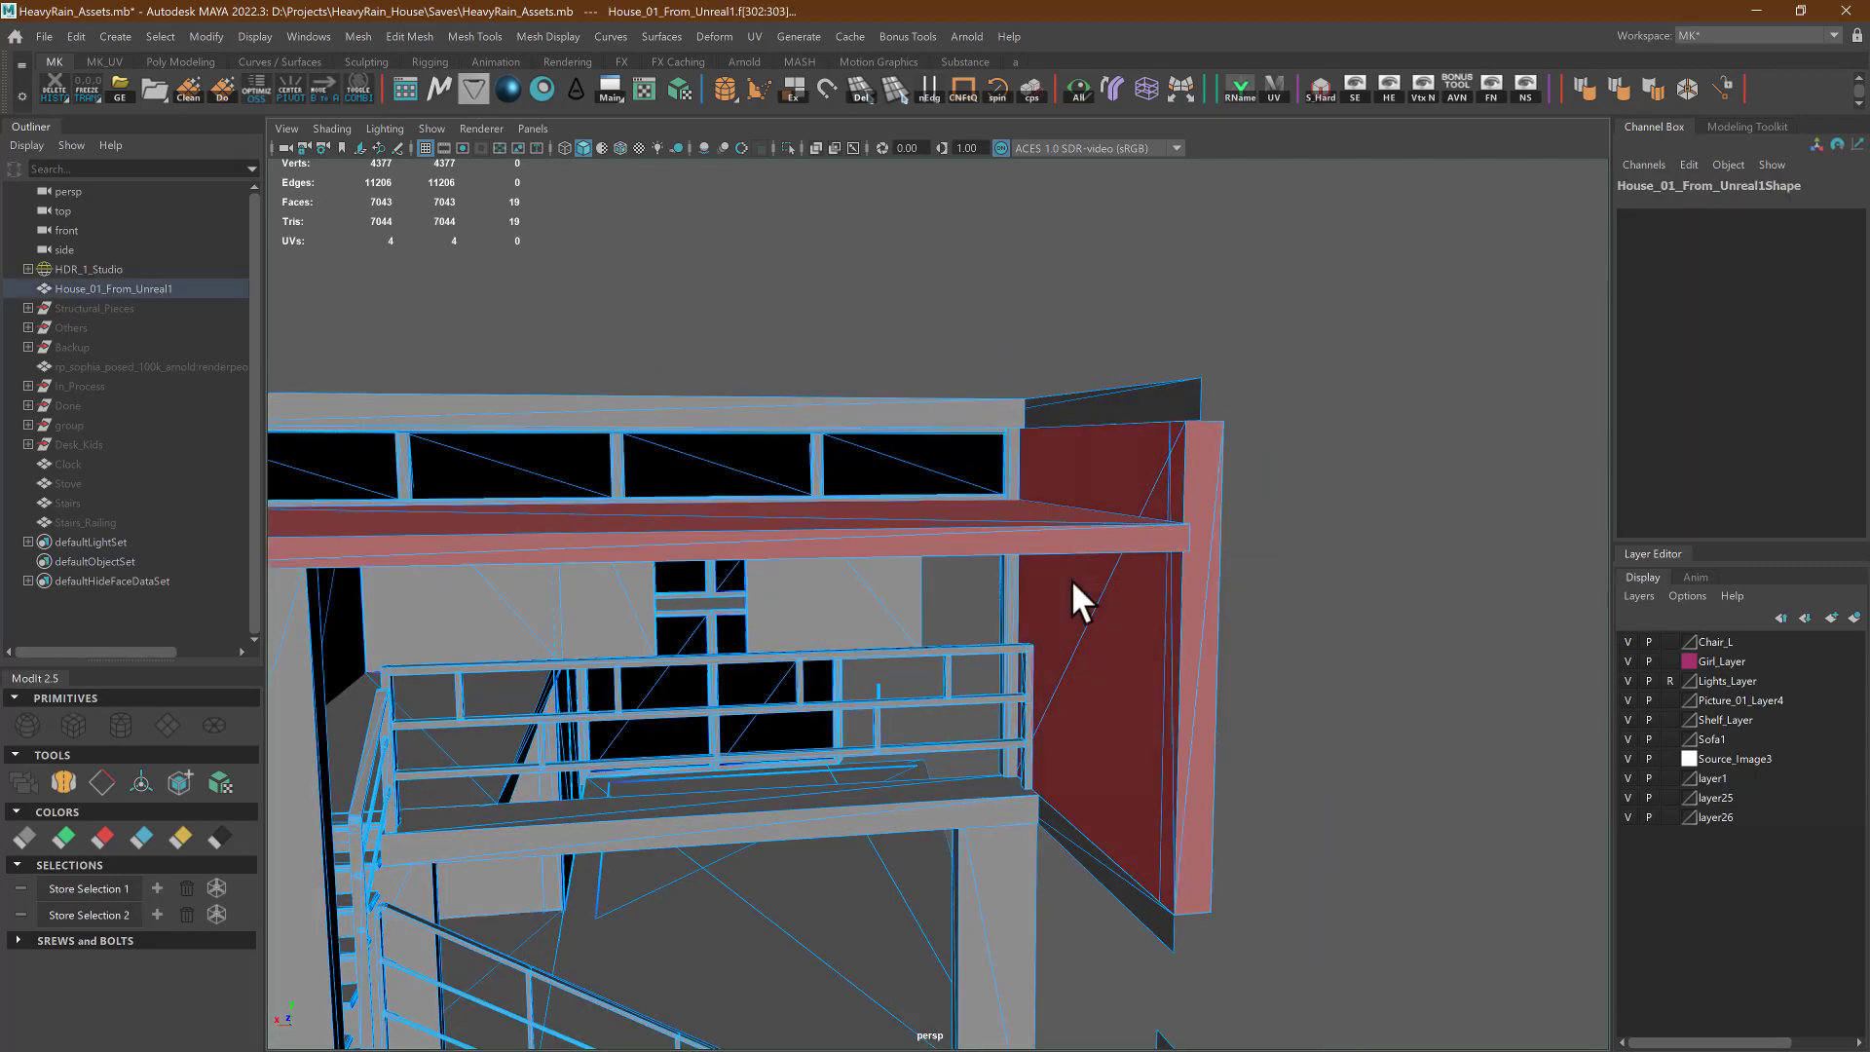
{"action": "left_click_drag", "start_coordinate": [1071, 578], "coordinate": [862, 588], "text": "alt"}
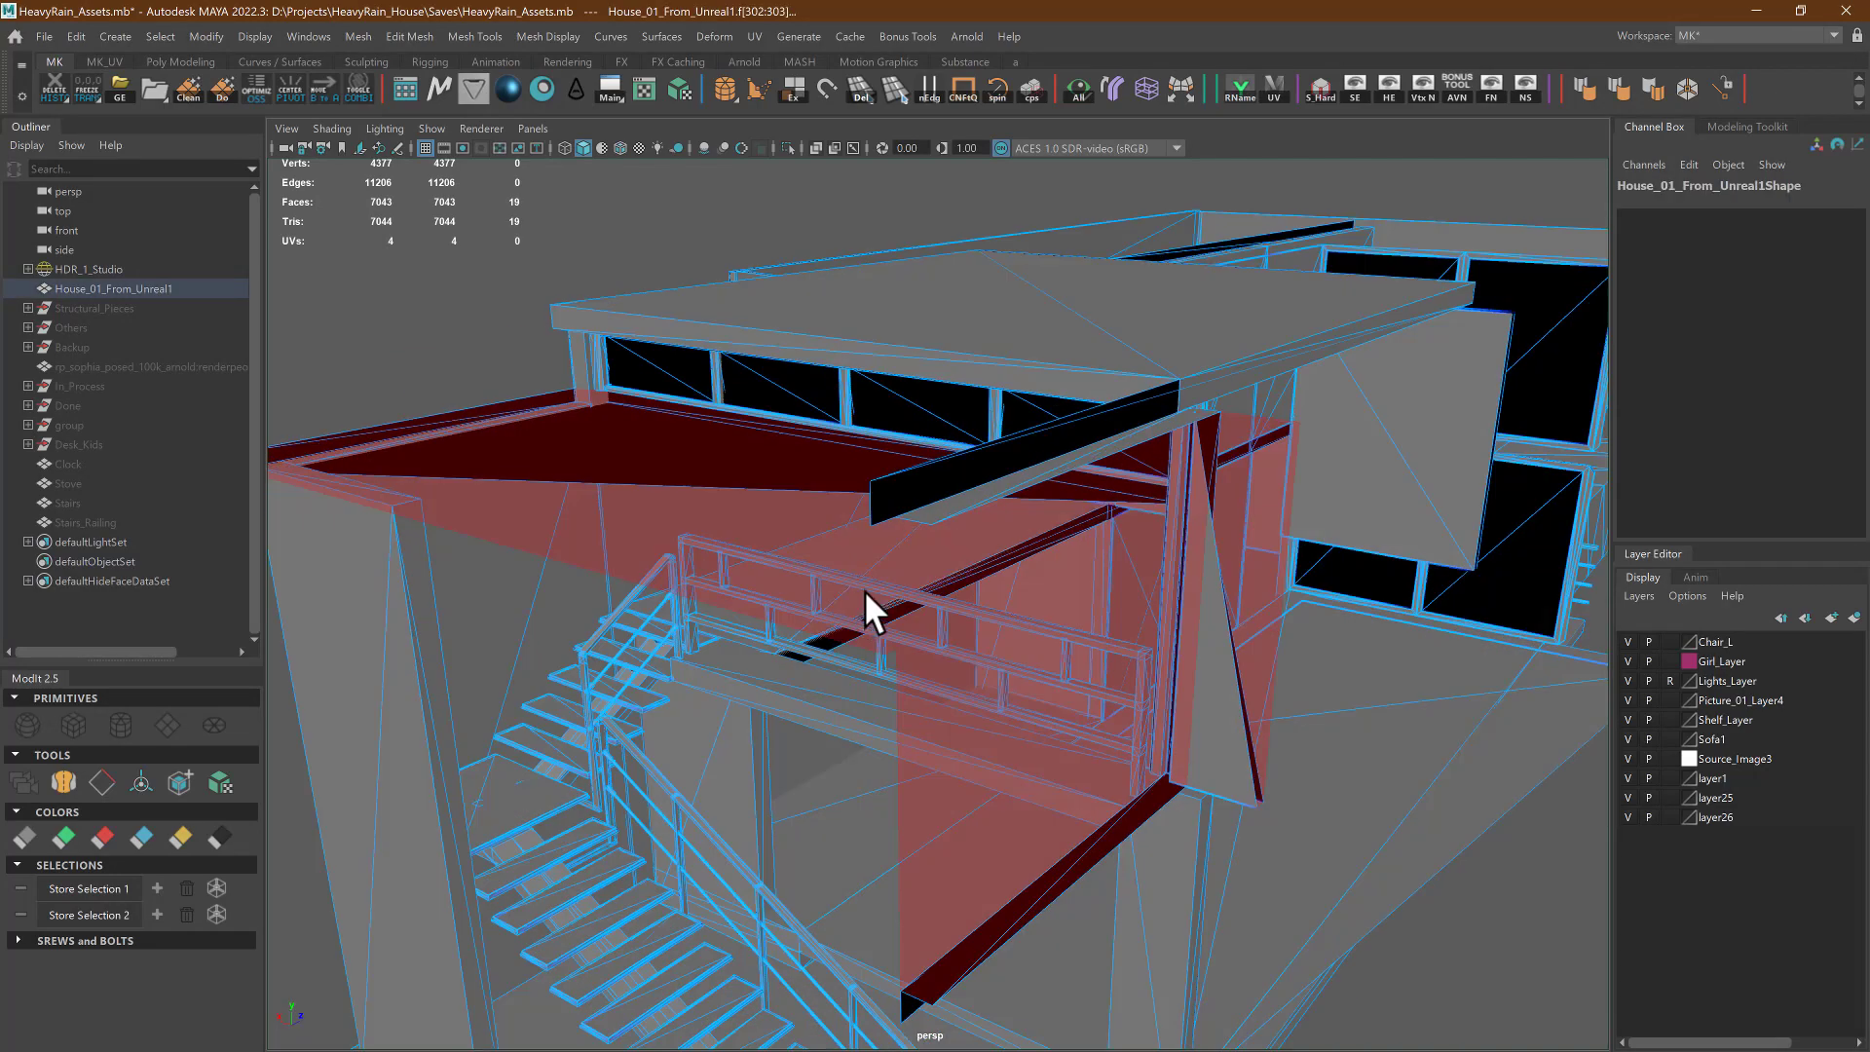
{"action": "left_click", "coordinate": [385, 380]}
Inspect the upper stair flight, selecting the face behind the railing and the tall narrow face beside the stairs
{"action": "middle_click_drag", "start_coordinate": [582, 563], "coordinate": [547, 558], "text": "alt"}
{"action": "right_click_drag", "start_coordinate": [546, 559], "coordinate": [983, 557], "text": "alt"}
{"action": "left_click_drag", "start_coordinate": [984, 557], "coordinate": [779, 568], "text": "alt"}
{"action": "right_click_drag", "start_coordinate": [779, 568], "coordinate": [699, 530], "text": "alt"}
{"action": "middle_click_drag", "start_coordinate": [699, 530], "coordinate": [865, 447], "text": "alt"}
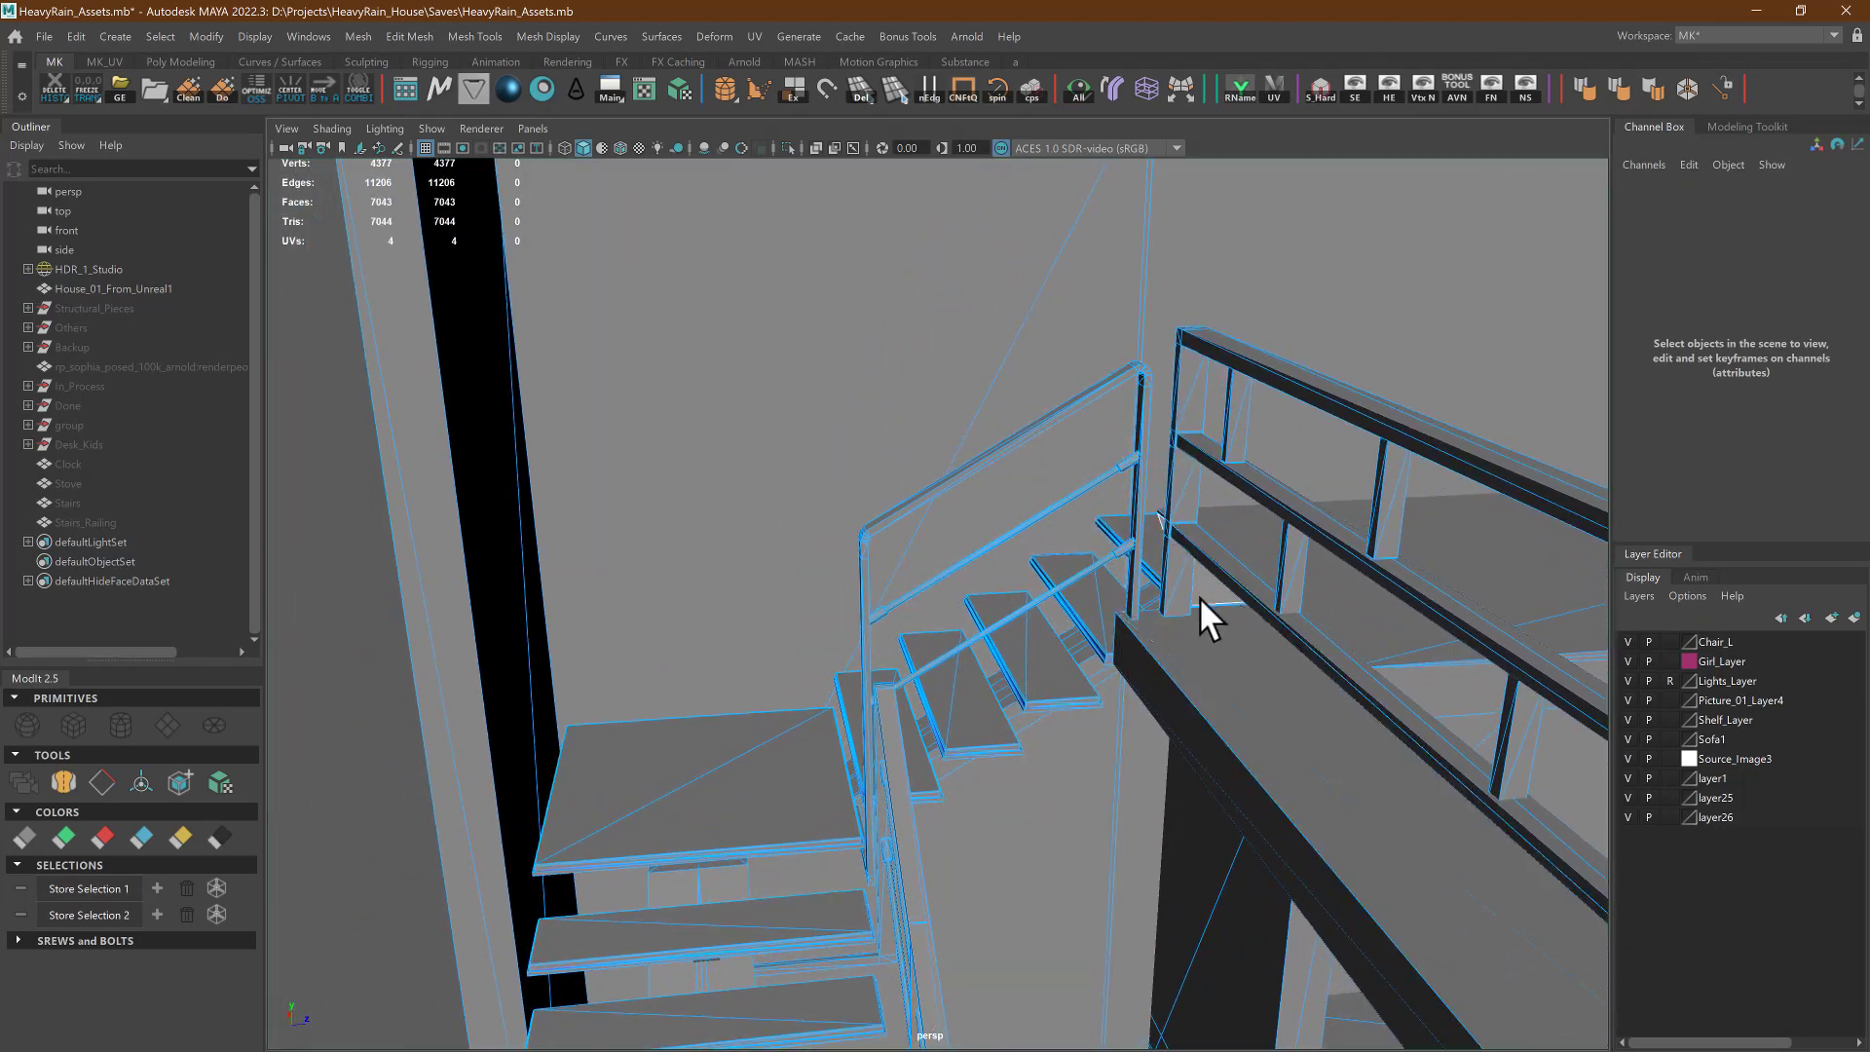
{"action": "left_click_drag", "start_coordinate": [1236, 641], "coordinate": [1218, 551], "text": "alt"}
{"action": "left_click", "coordinate": [1227, 506]}
{"action": "left_click_drag", "start_coordinate": [526, 629], "coordinate": [422, 646], "text": "alt"}
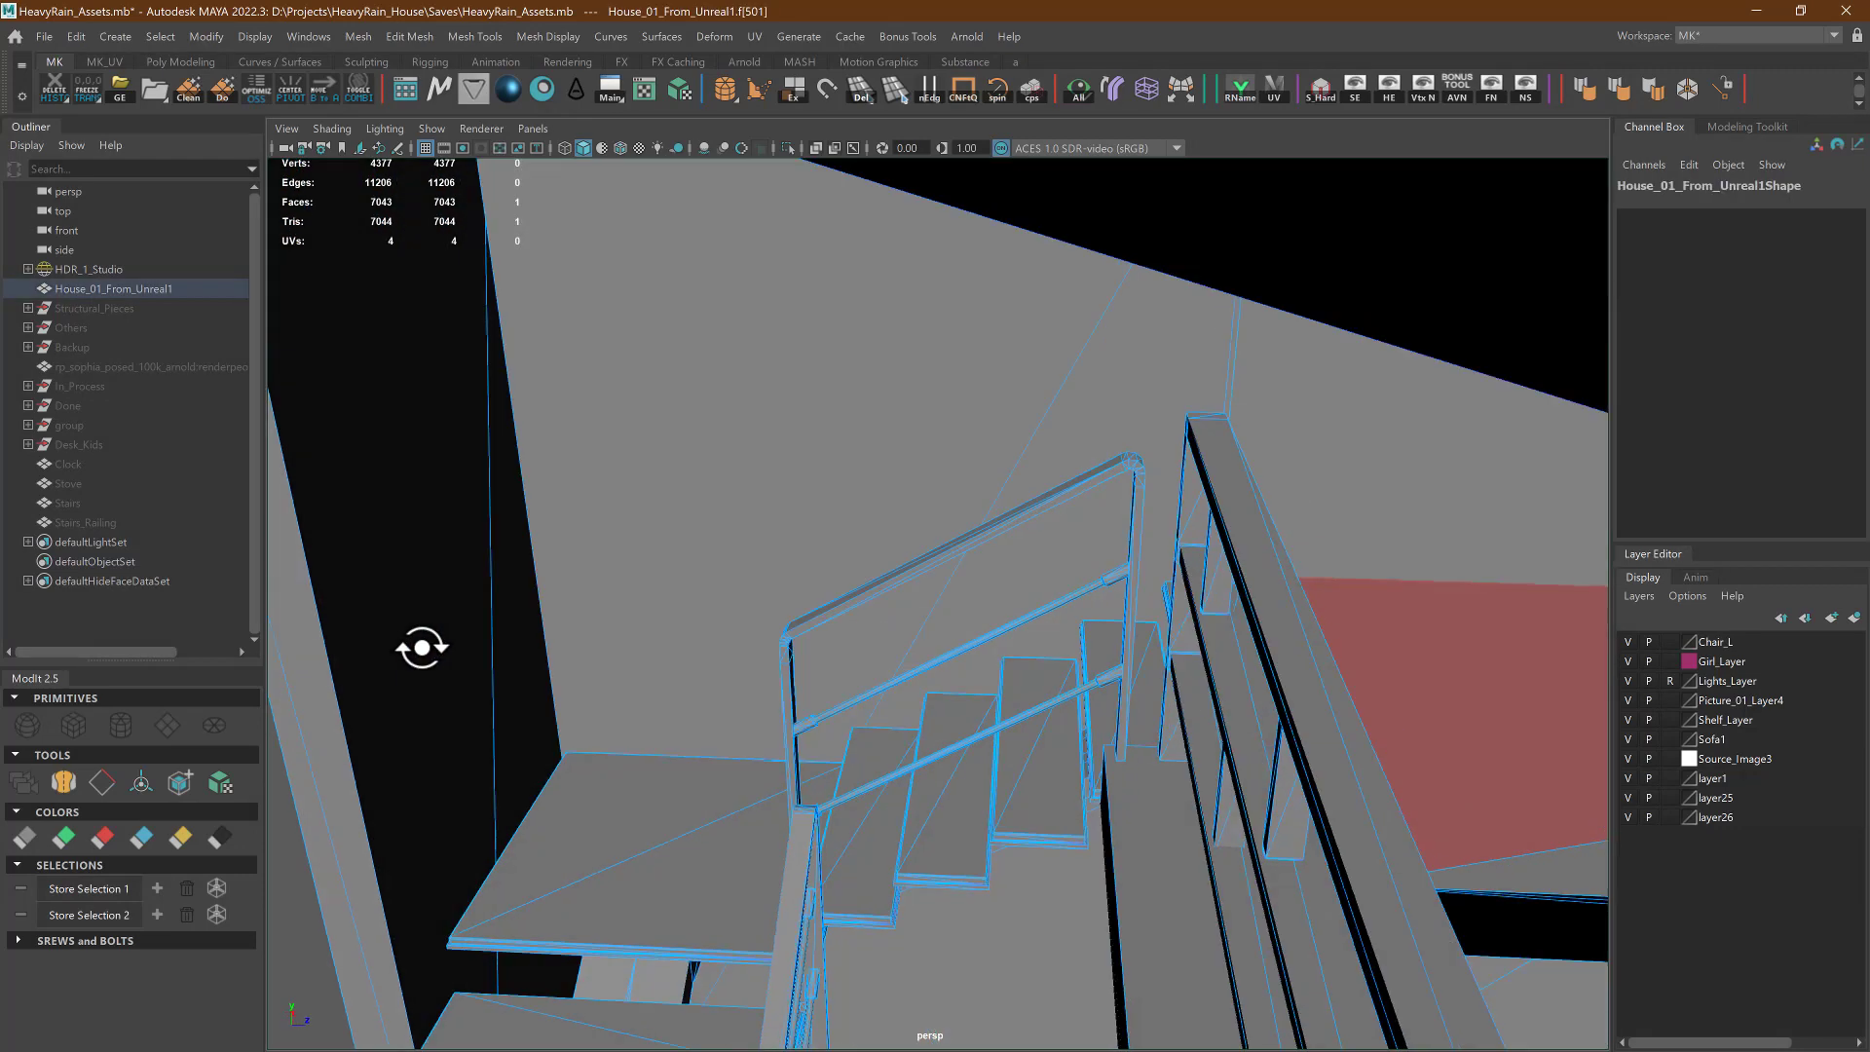
{"action": "left_click", "coordinate": [418, 645], "text": "shift"}
{"action": "middle_click_drag", "start_coordinate": [763, 657], "coordinate": [884, 470], "text": "alt"}
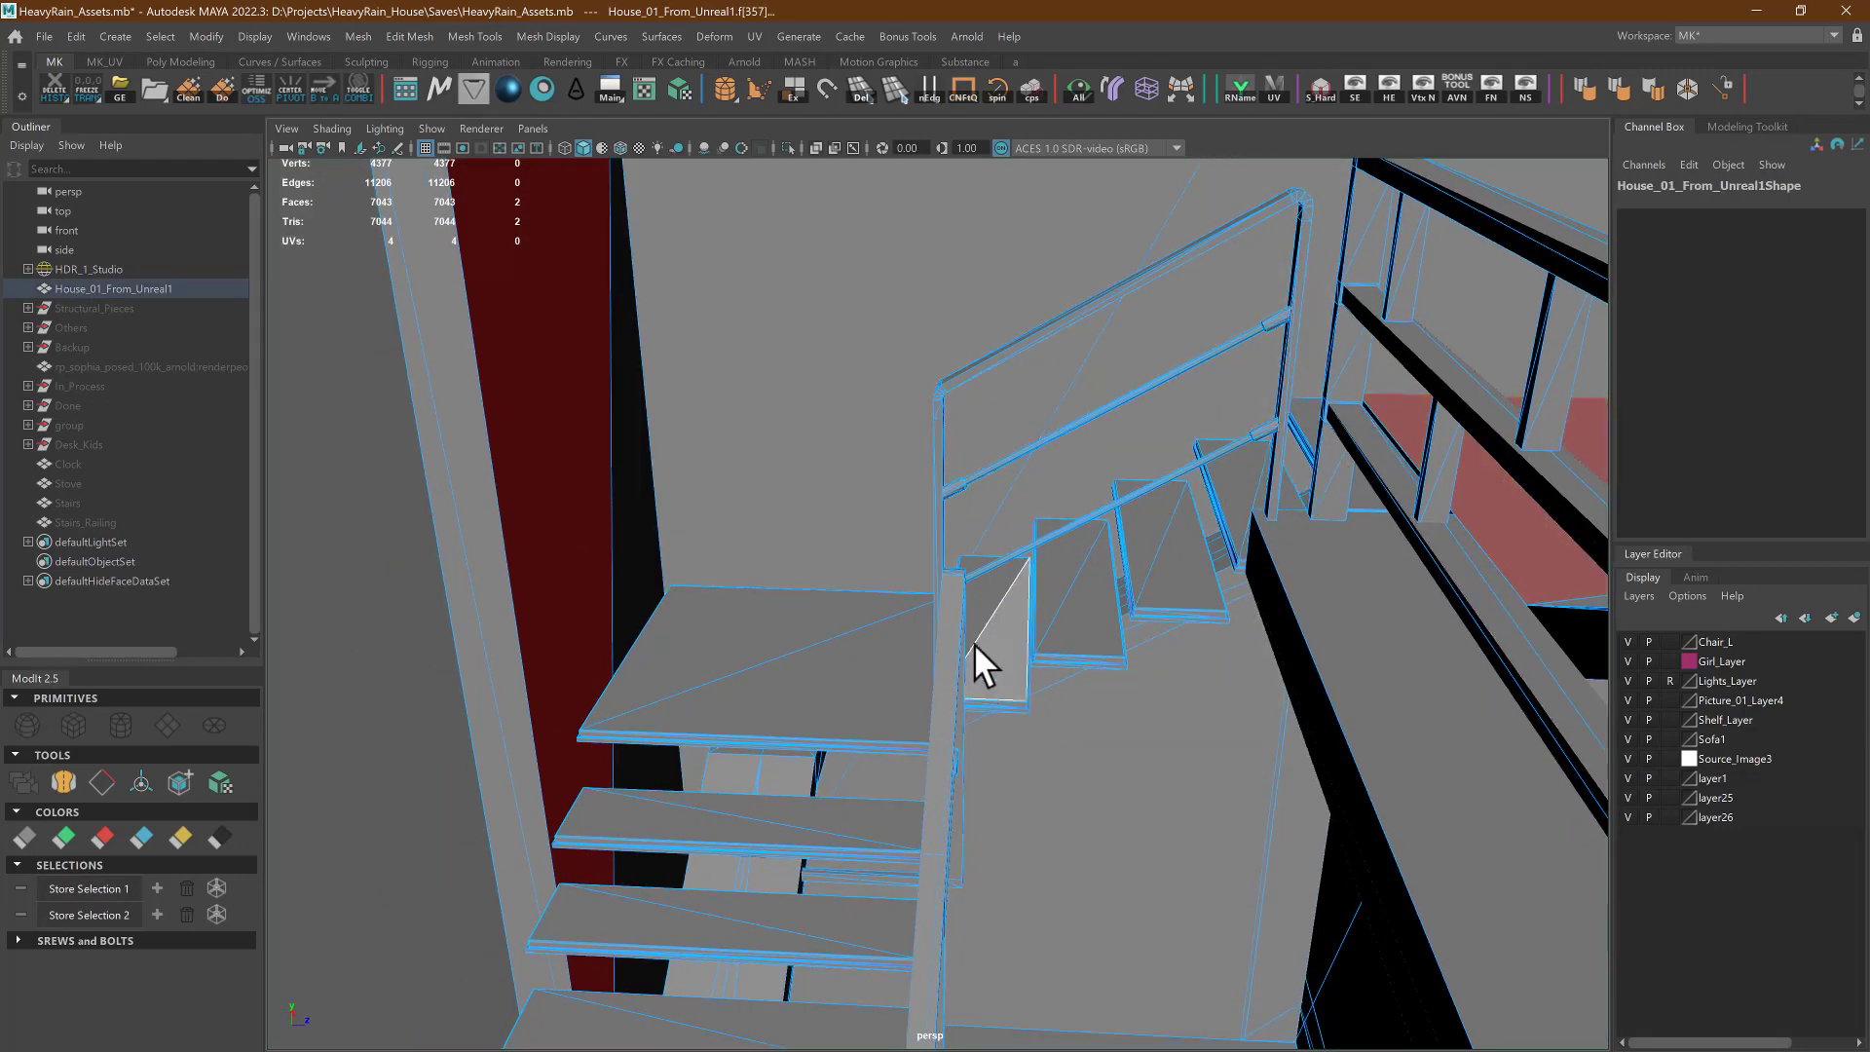
Add the connected support faces beneath the stair treads to the selection and examine them from the front
{"action": "left_click_drag", "start_coordinate": [985, 660], "coordinate": [993, 626], "text": "alt"}
{"action": "double_click", "coordinate": [1189, 617], "text": "shift"}
{"action": "left_click_drag", "start_coordinate": [1189, 617], "coordinate": [1106, 610], "text": "alt"}
{"action": "left_click_drag", "start_coordinate": [889, 763], "coordinate": [943, 703], "text": "alt"}
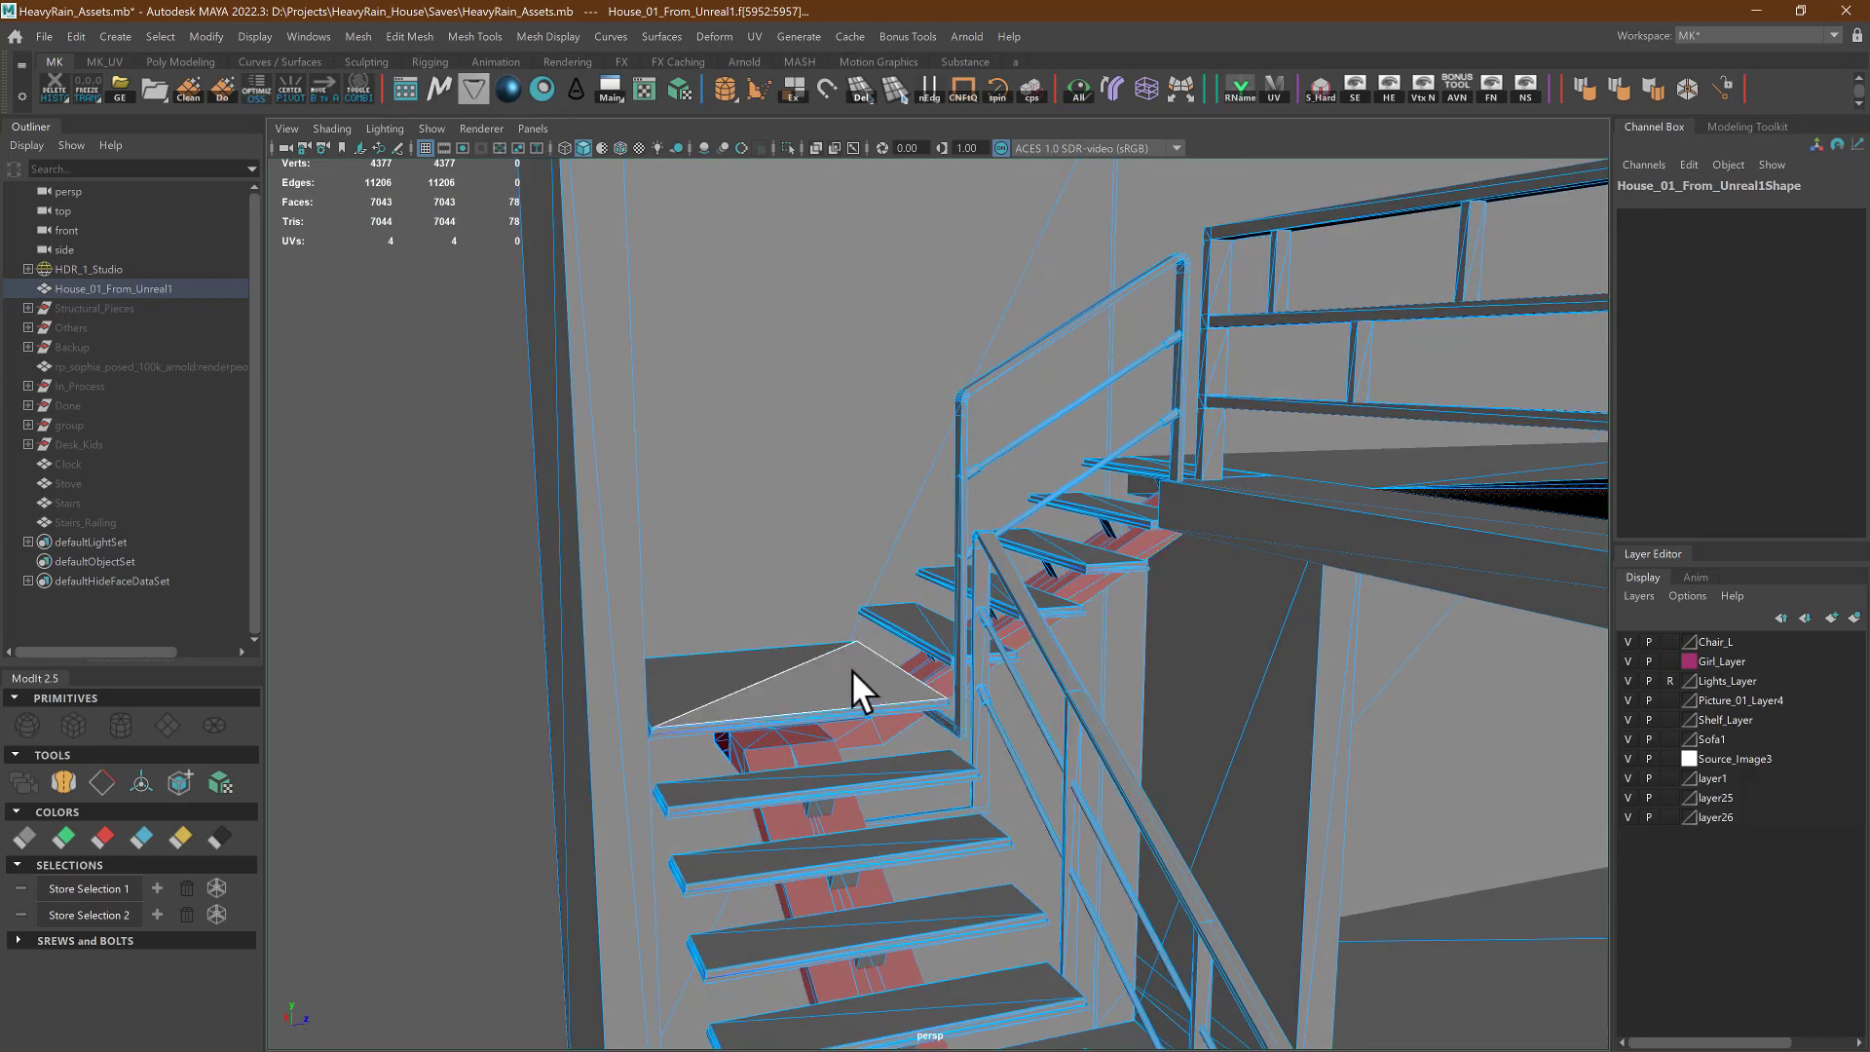
Clear the face selection and return the house mesh to object mode
{"action": "left_click", "coordinate": [477, 472]}
{"action": "right_click_drag", "start_coordinate": [879, 282], "coordinate": [976, 255]}
{"action": "left_click", "coordinate": [450, 464]}
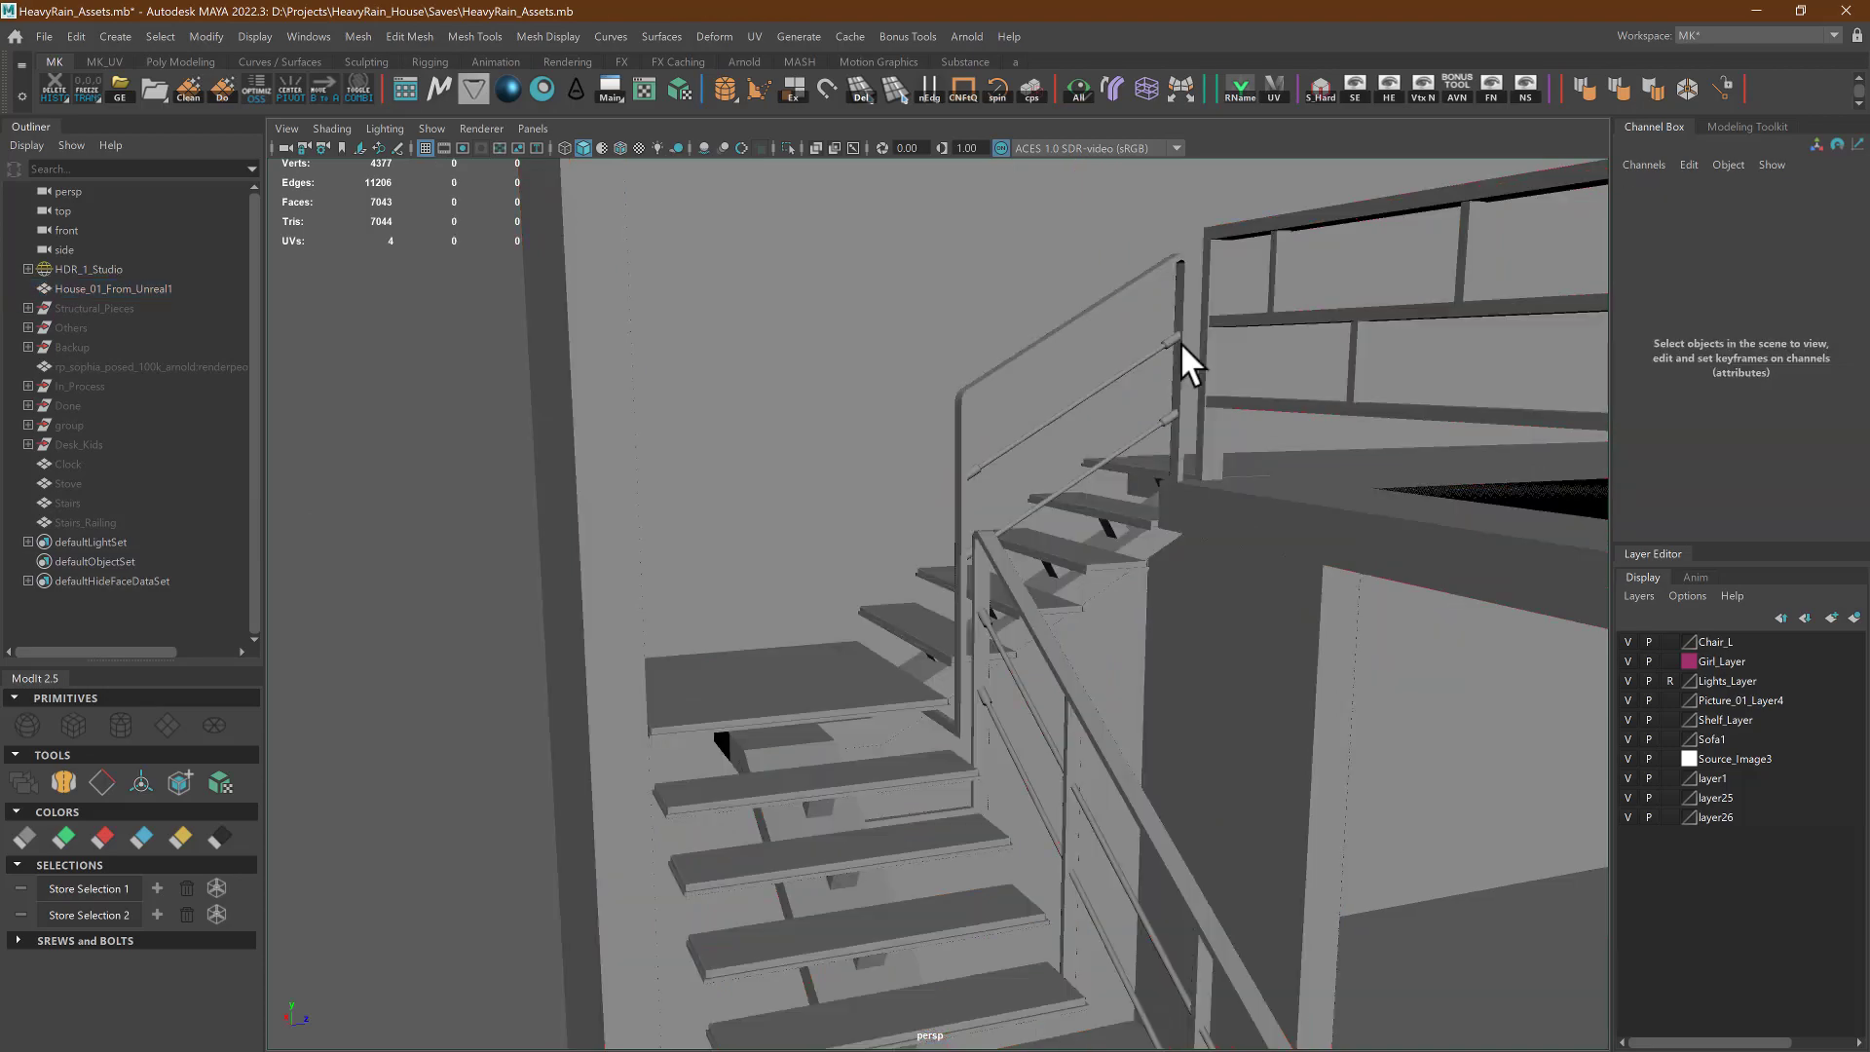
Select the house mesh and examine its stair flights and upper railing close up, then from farther out
{"action": "left_click", "coordinate": [1159, 297]}
{"action": "left_click_drag", "start_coordinate": [1147, 292], "coordinate": [1264, 430], "text": "alt"}
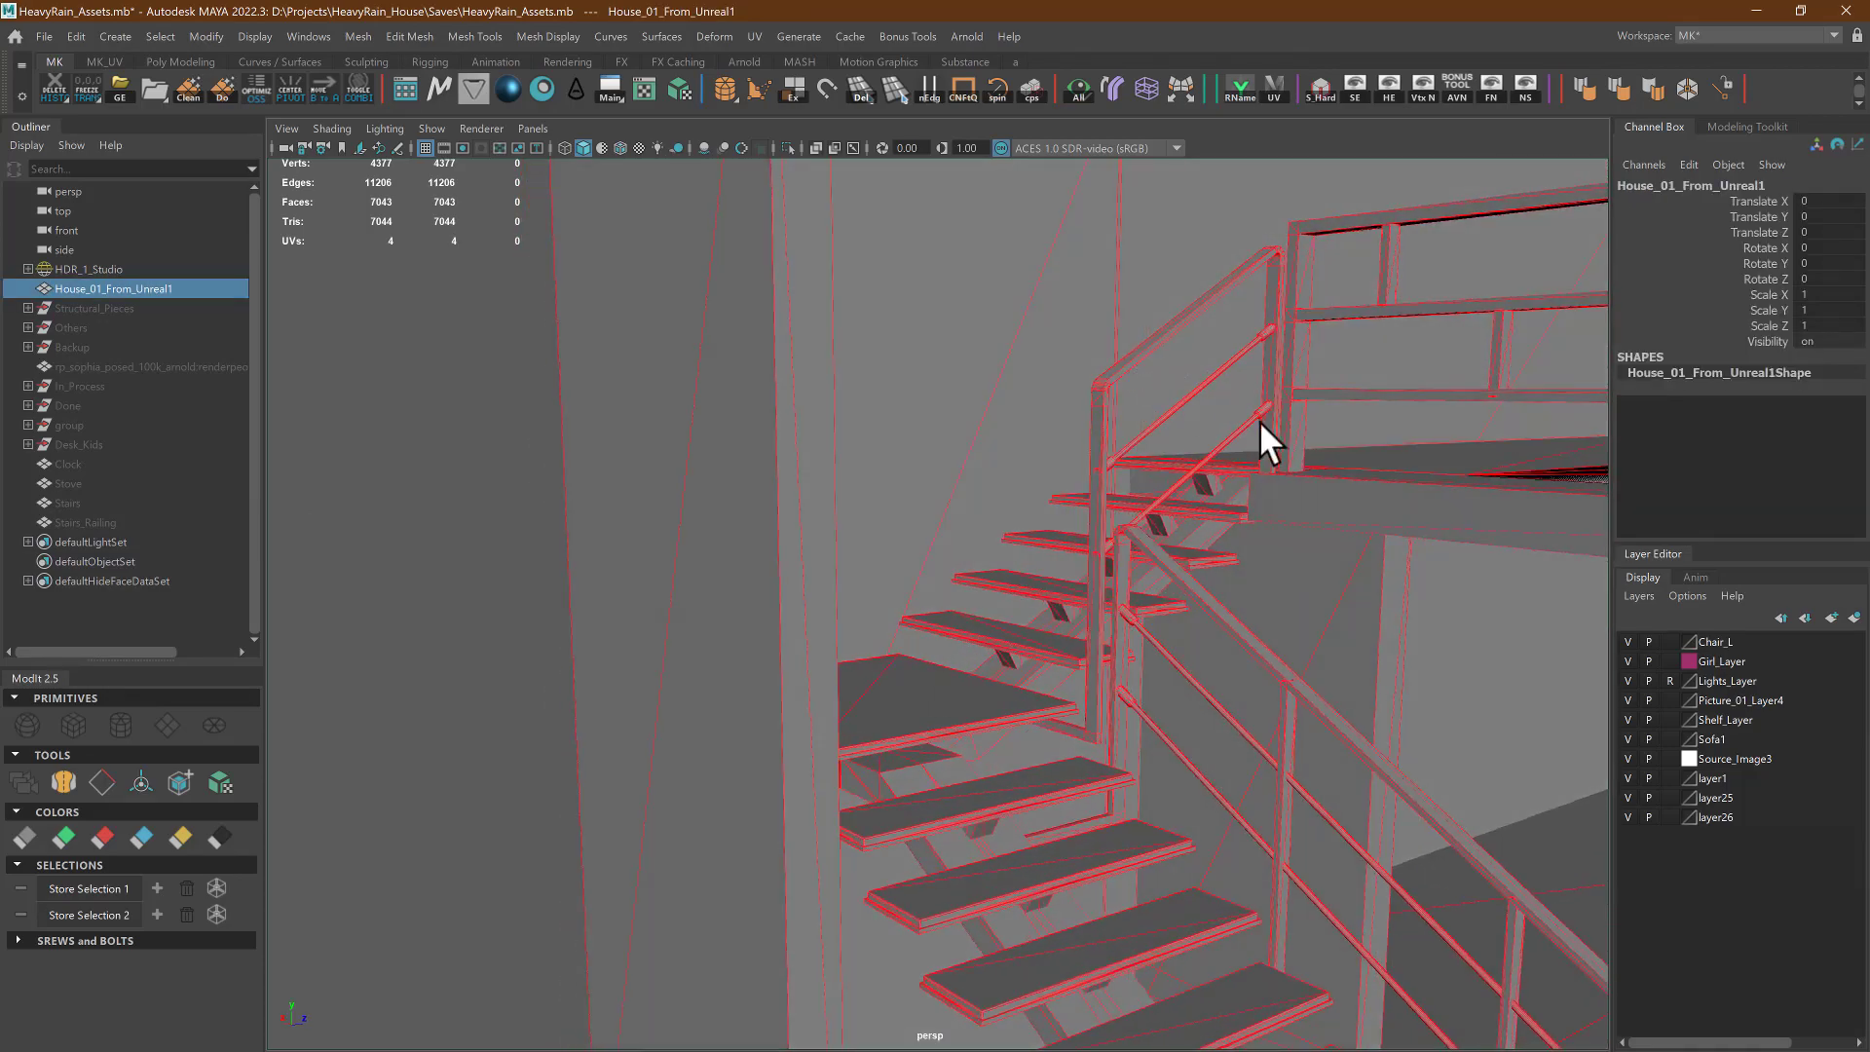
{"action": "middle_click_drag", "start_coordinate": [1264, 429], "coordinate": [1123, 463], "text": "alt"}
{"action": "left_click_drag", "start_coordinate": [1124, 464], "coordinate": [1046, 450], "text": "alt"}
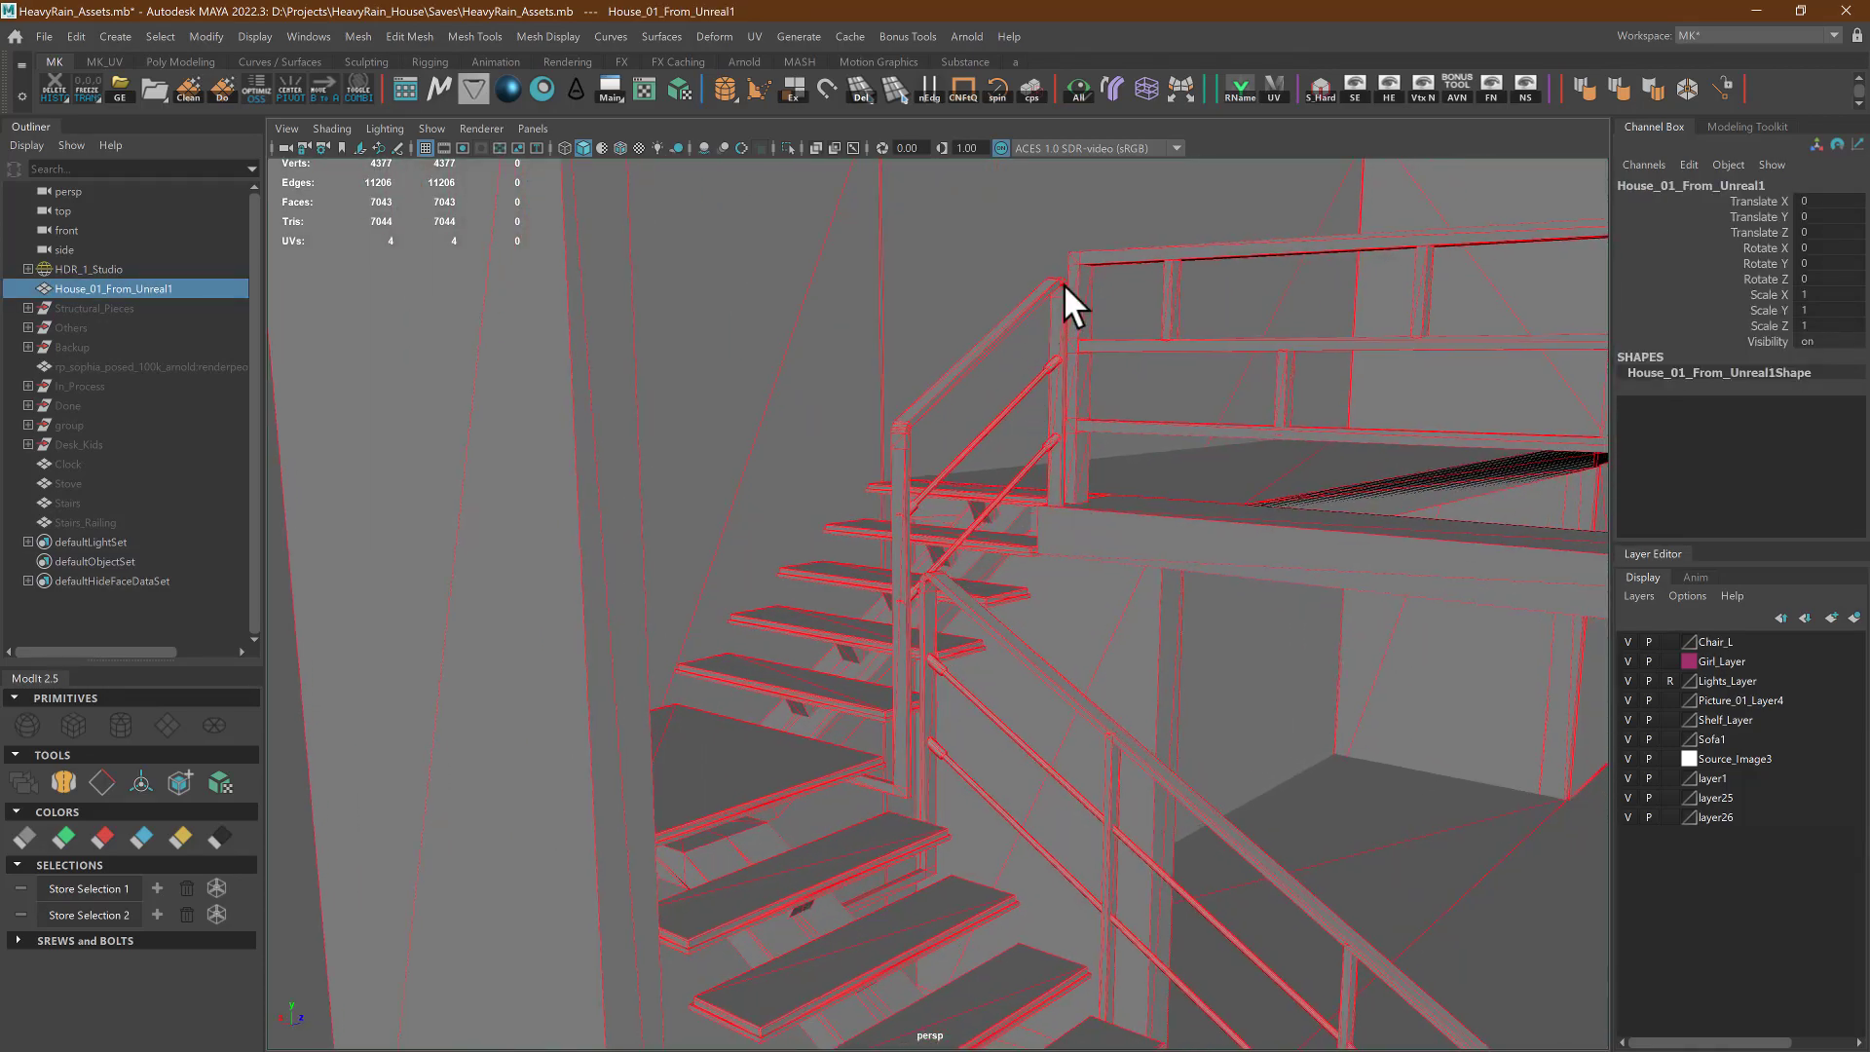
{"action": "left_click_drag", "start_coordinate": [1047, 847], "coordinate": [980, 564], "text": "alt"}
{"action": "middle_click_drag", "start_coordinate": [980, 564], "coordinate": [909, 567], "text": "alt"}
{"action": "left_click_drag", "start_coordinate": [909, 568], "coordinate": [989, 477], "text": "alt"}
{"action": "right_click_drag", "start_coordinate": [1165, 678], "coordinate": [792, 550], "text": "alt"}
{"action": "left_click", "coordinate": [487, 476]}
{"action": "key", "text": "ctrl+z"}
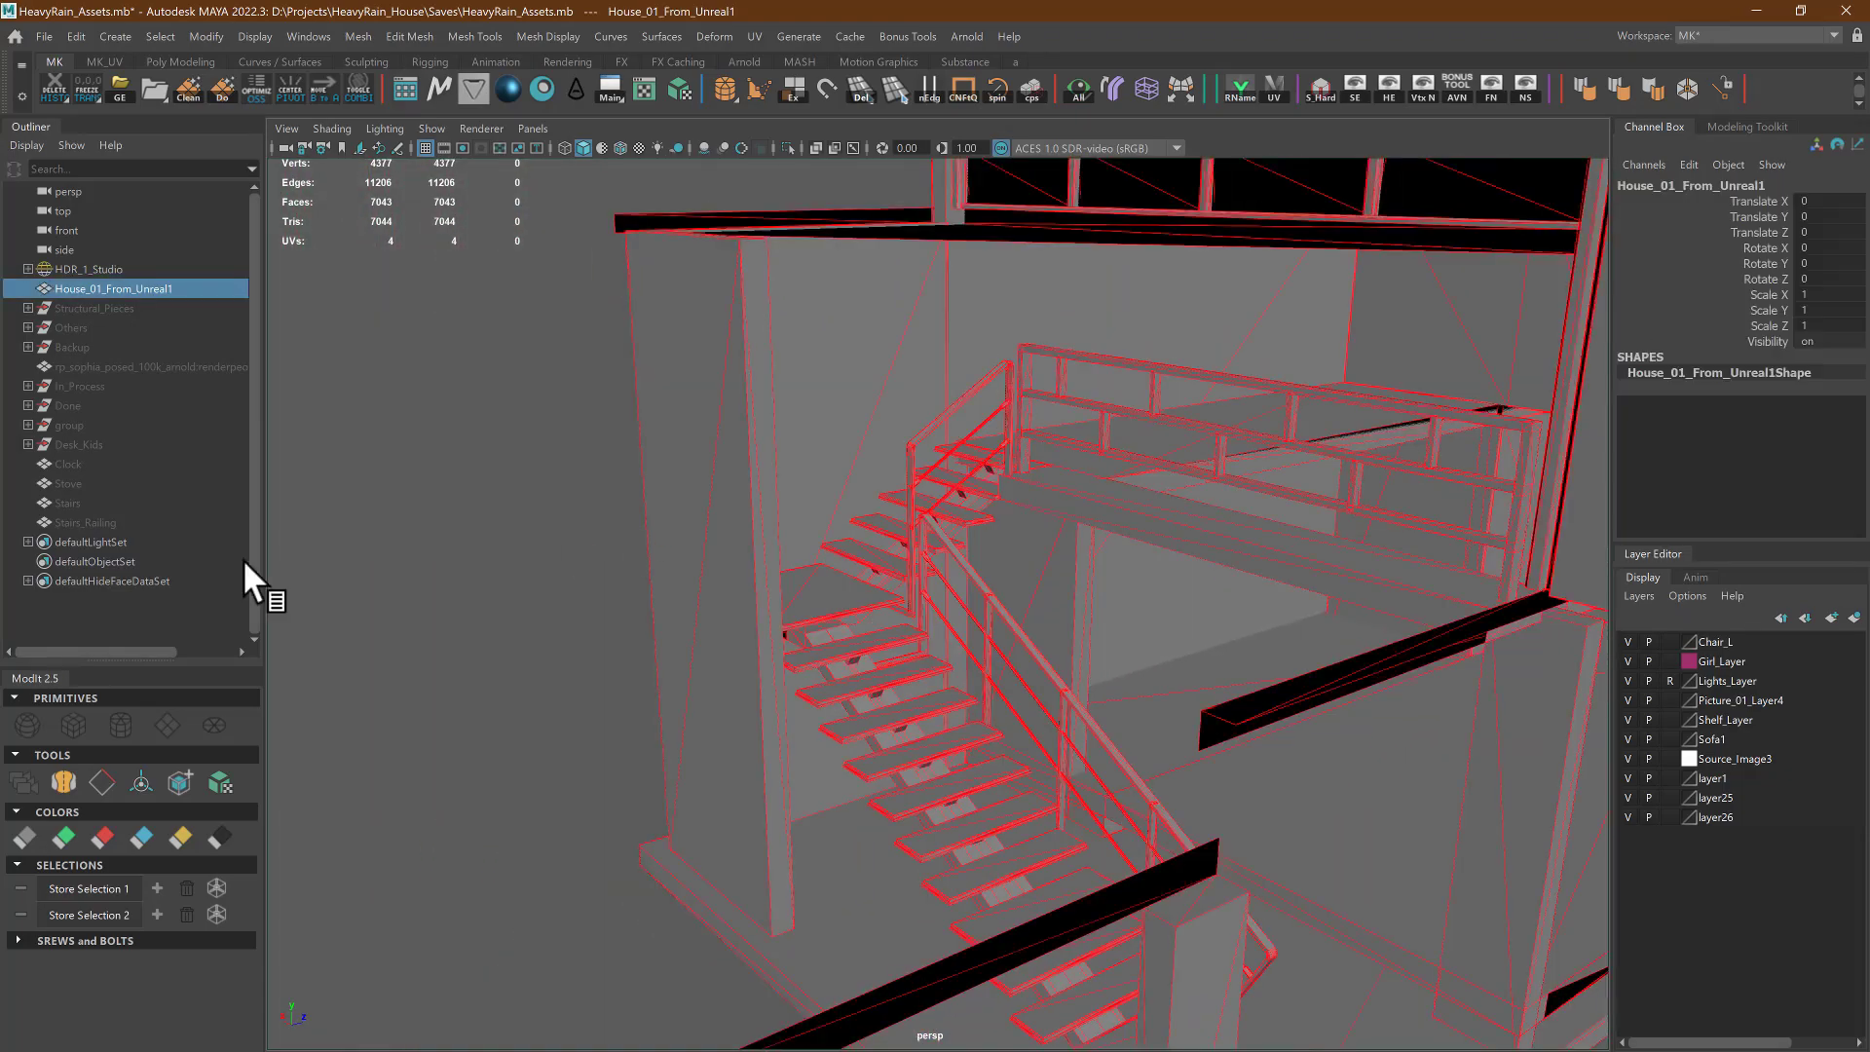
Hide the House_01_From_Unreal1 mesh, then show the Stairs object by itself and frame it
{"action": "key", "text": "ctrl+h"}
{"action": "left_click", "coordinate": [93, 500]}
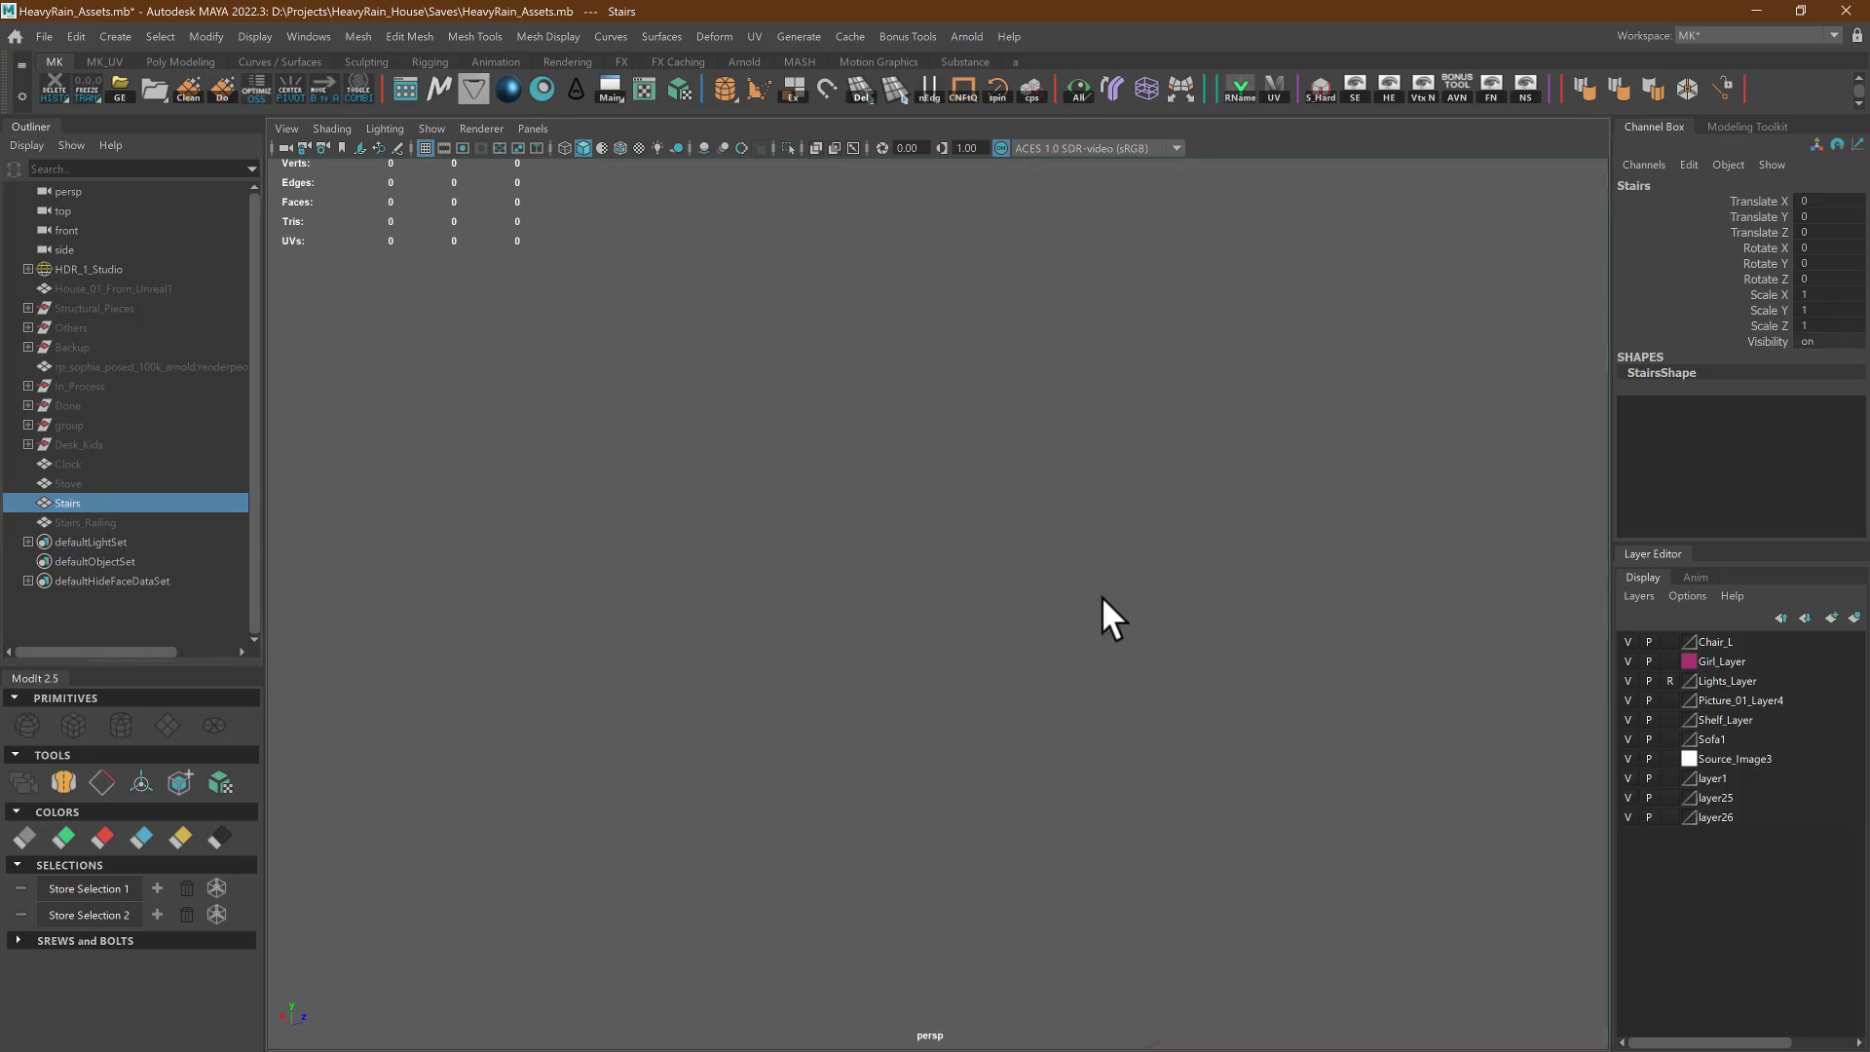
{"action": "right_click_drag", "start_coordinate": [1102, 598], "coordinate": [913, 504], "text": "alt"}
{"action": "key", "text": "f"}
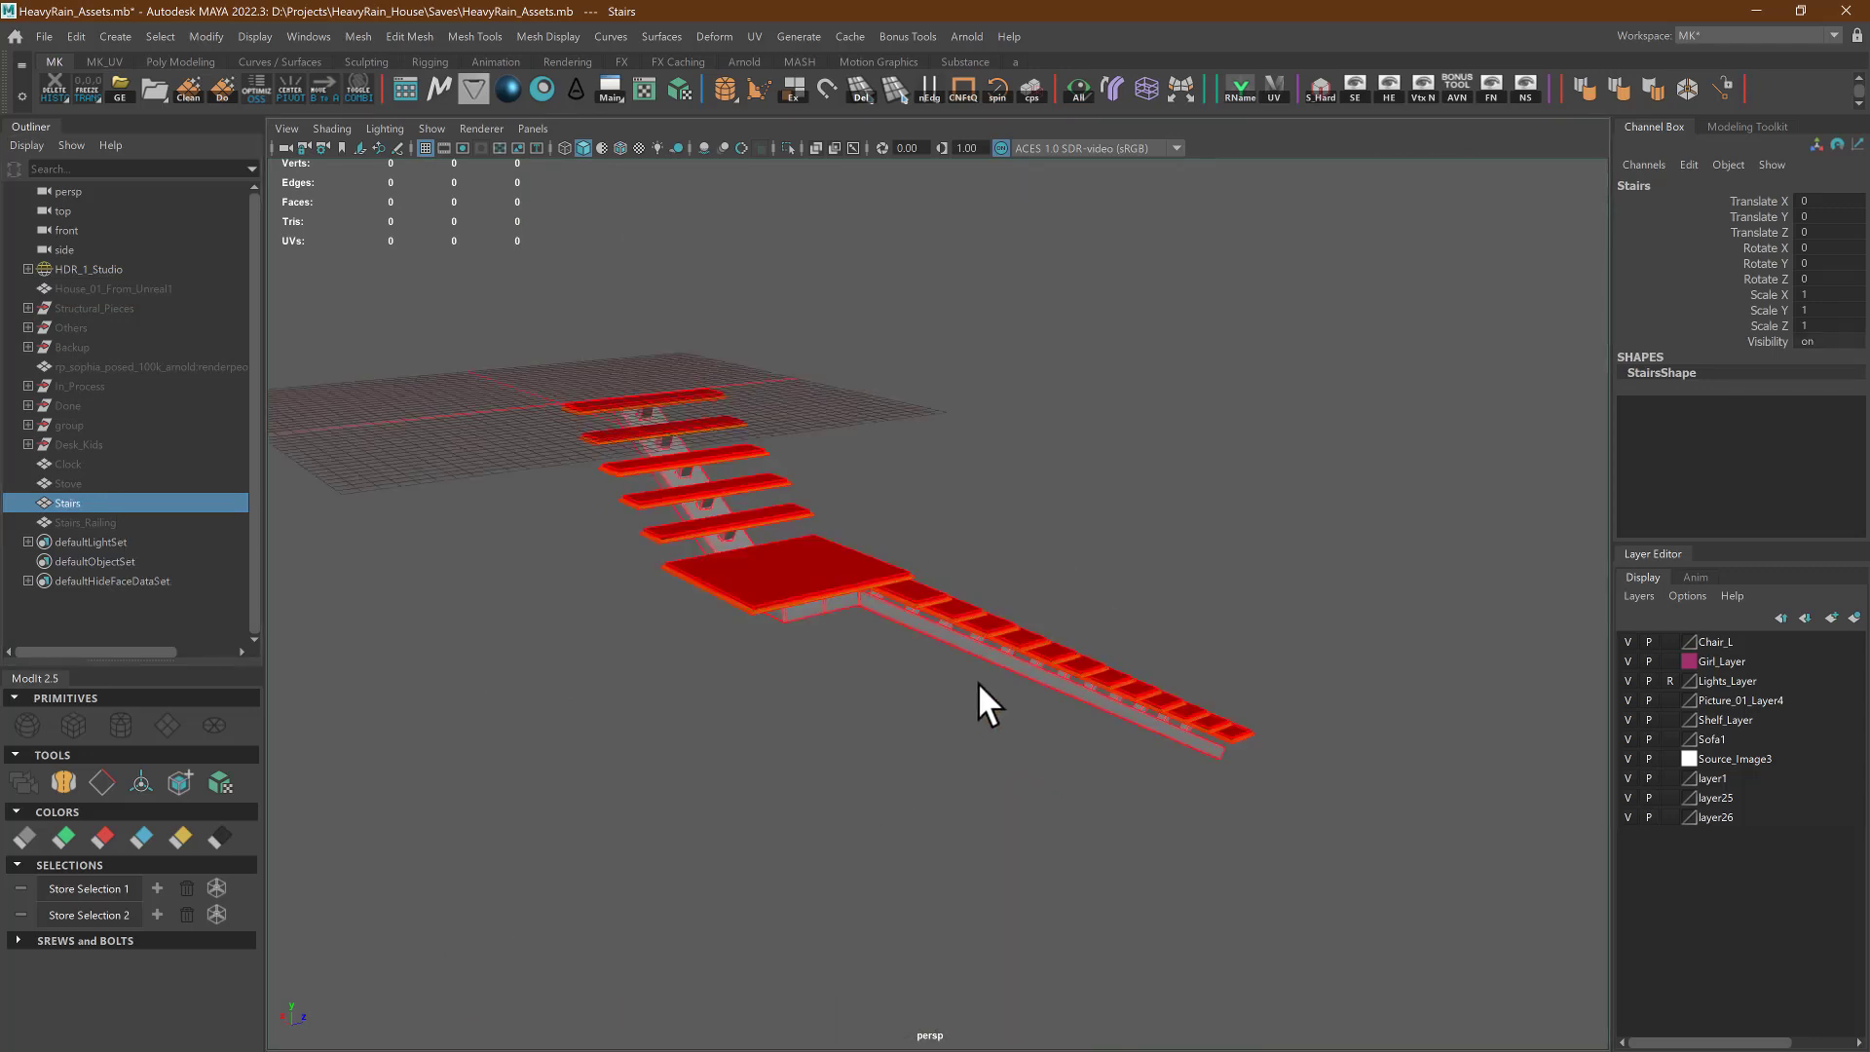
Examine the Stairs model's treads, landing and central support beam from above and below, clearing its selection
{"action": "left_click_drag", "start_coordinate": [978, 682], "coordinate": [774, 575], "text": "alt"}
{"action": "middle_click_drag", "start_coordinate": [774, 575], "coordinate": [806, 707], "text": "alt"}
{"action": "right_click_drag", "start_coordinate": [806, 707], "coordinate": [1523, 814], "text": "alt"}
{"action": "left_click_drag", "start_coordinate": [1207, 808], "coordinate": [1127, 726], "text": "alt"}
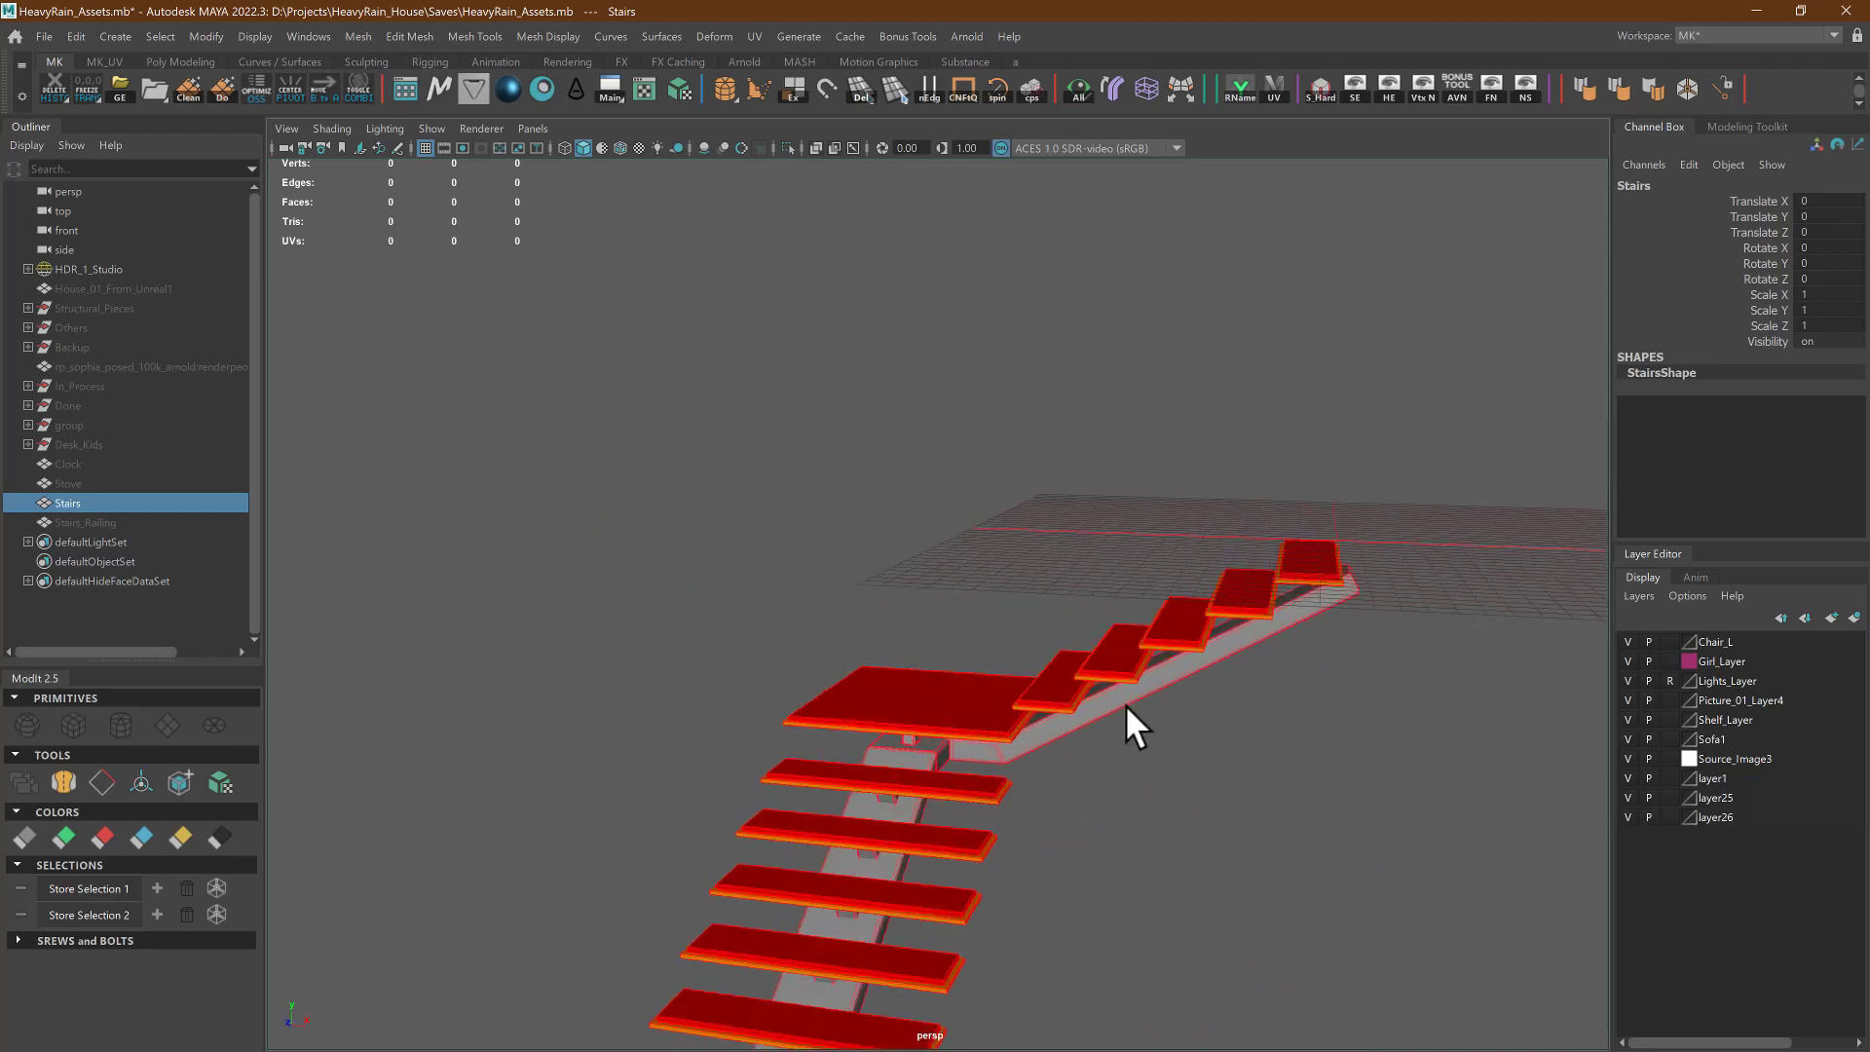
{"action": "left_click_drag", "start_coordinate": [1150, 792], "coordinate": [1100, 720], "text": "alt"}
{"action": "middle_click_drag", "start_coordinate": [1100, 720], "coordinate": [985, 647], "text": "alt"}
{"action": "left_click", "coordinate": [984, 646]}
{"action": "left_click_drag", "start_coordinate": [964, 637], "coordinate": [896, 590], "text": "alt"}
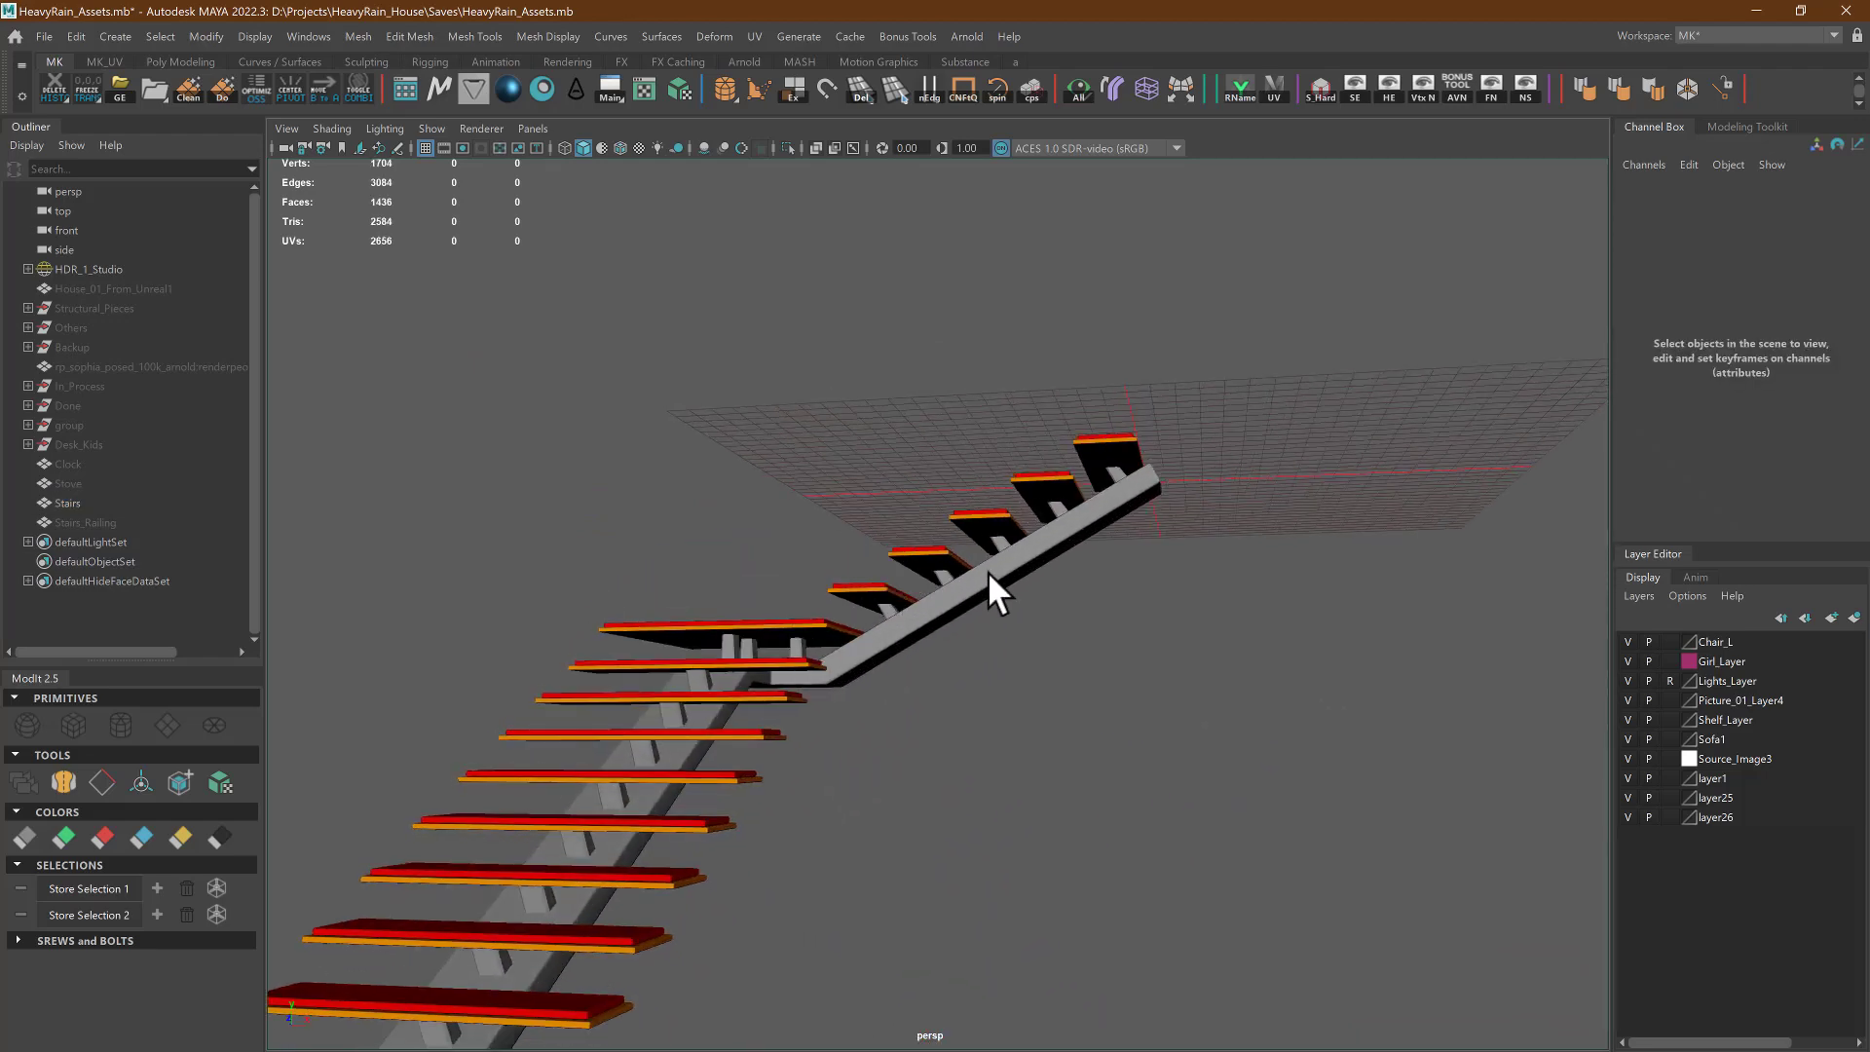
{"action": "right_click_drag", "start_coordinate": [991, 589], "coordinate": [960, 646], "text": "alt"}
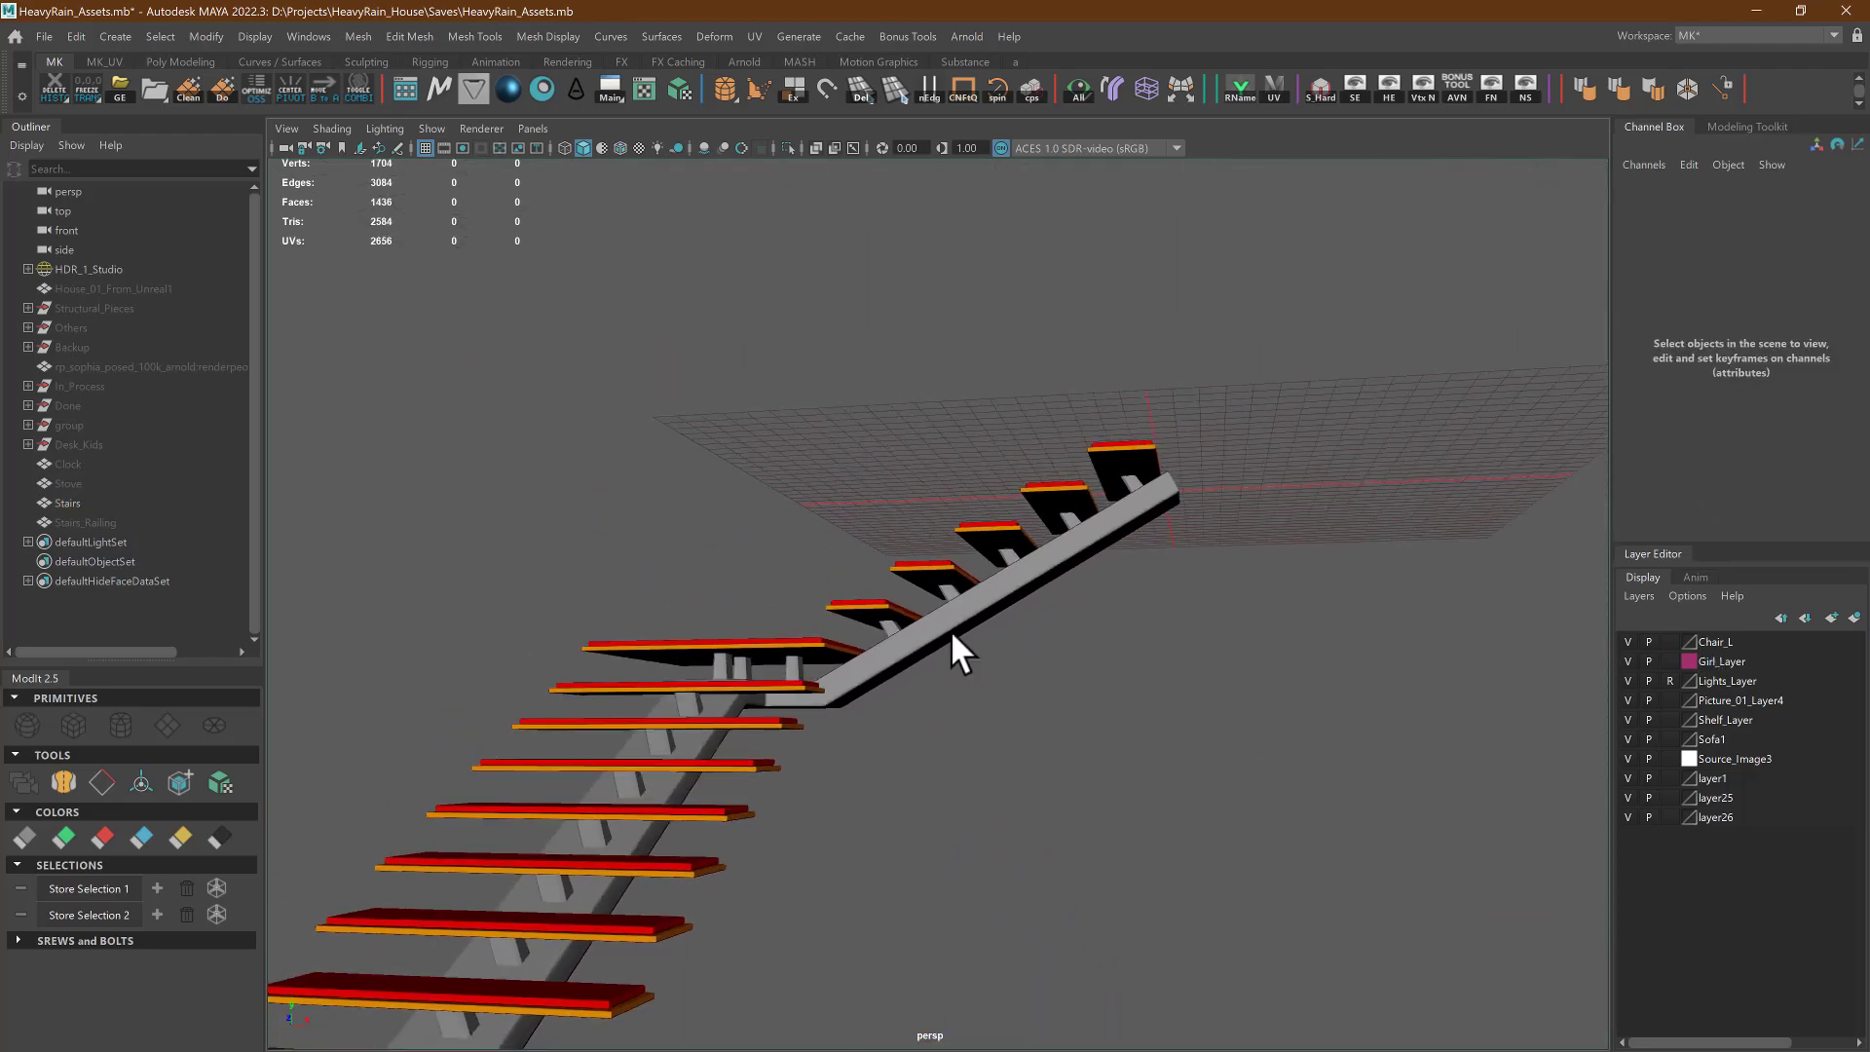
{"action": "left_click_drag", "start_coordinate": [960, 647], "coordinate": [1119, 697], "text": "alt"}
Switch to the HeavyRain_01_SCs PureRef board, maximize it and enlarge the kitchen screenshot showing the stair railing
{"action": "key", "text": "alt+Tab"}
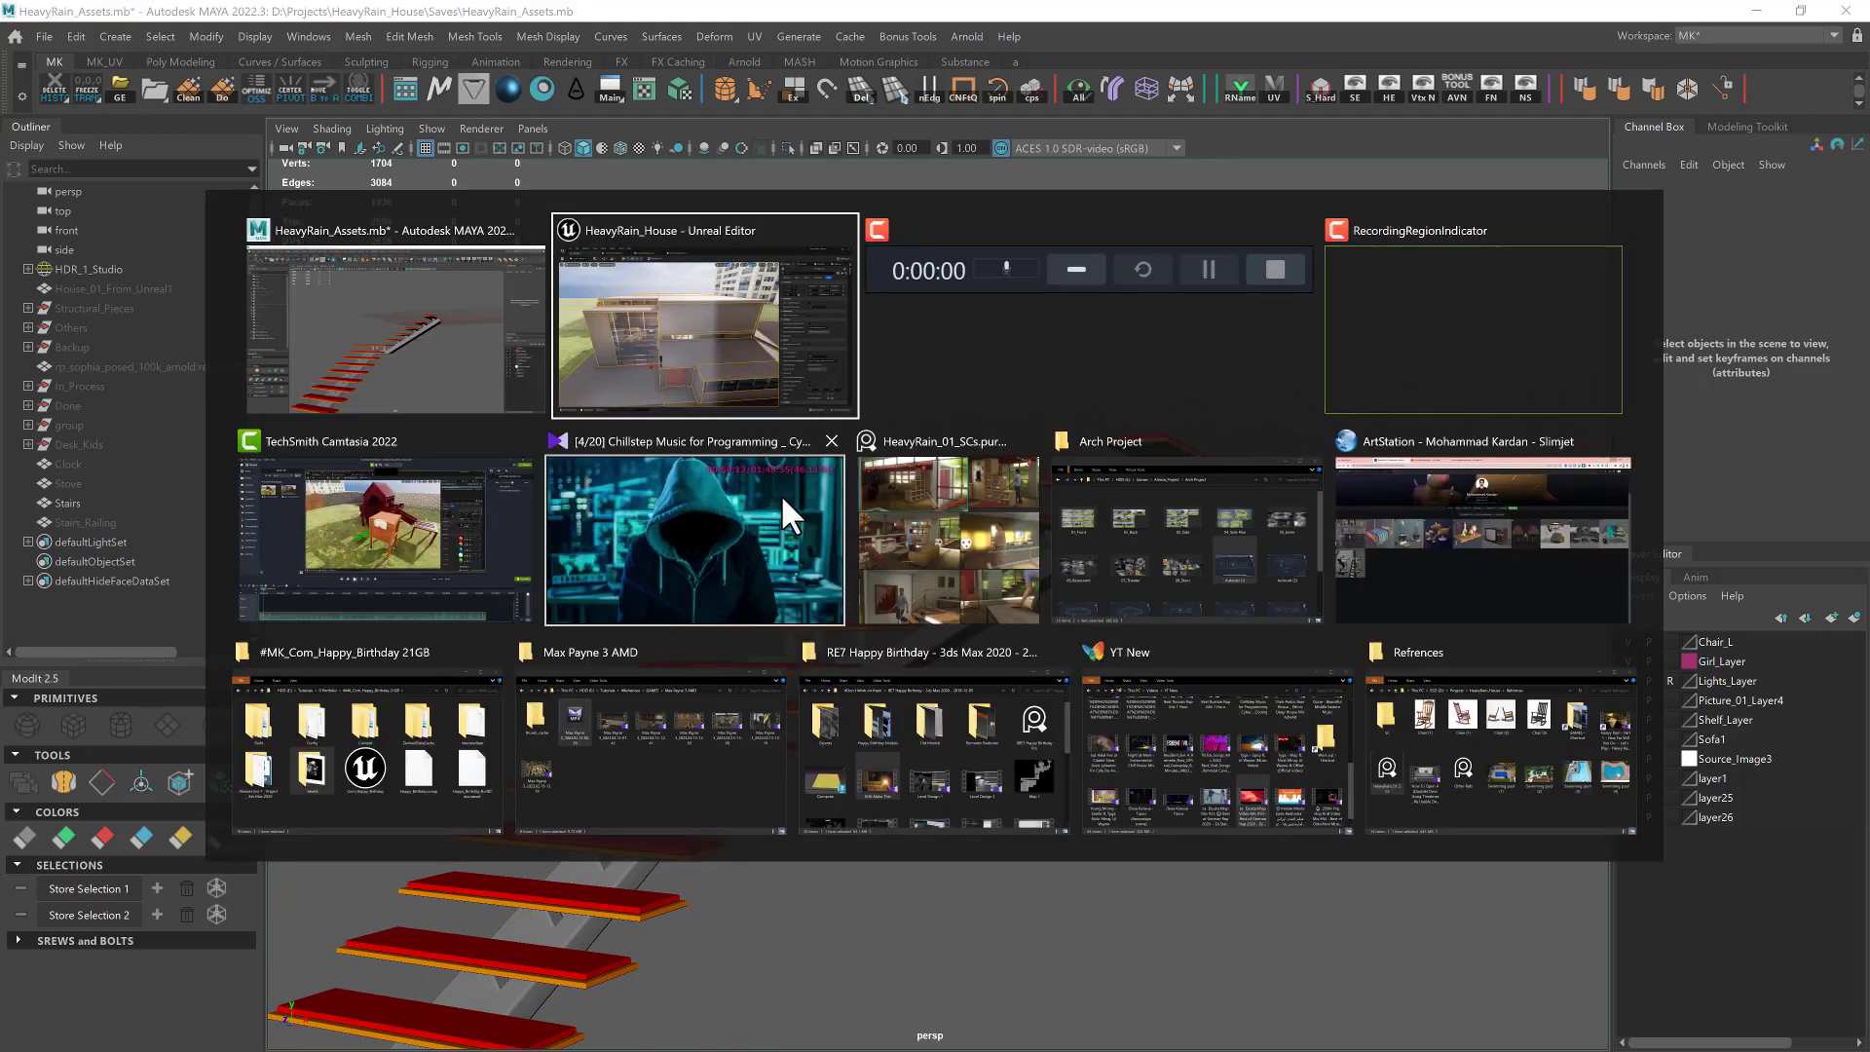
{"action": "left_click", "coordinate": [894, 499]}
{"action": "key", "text": "ctrl+f"}
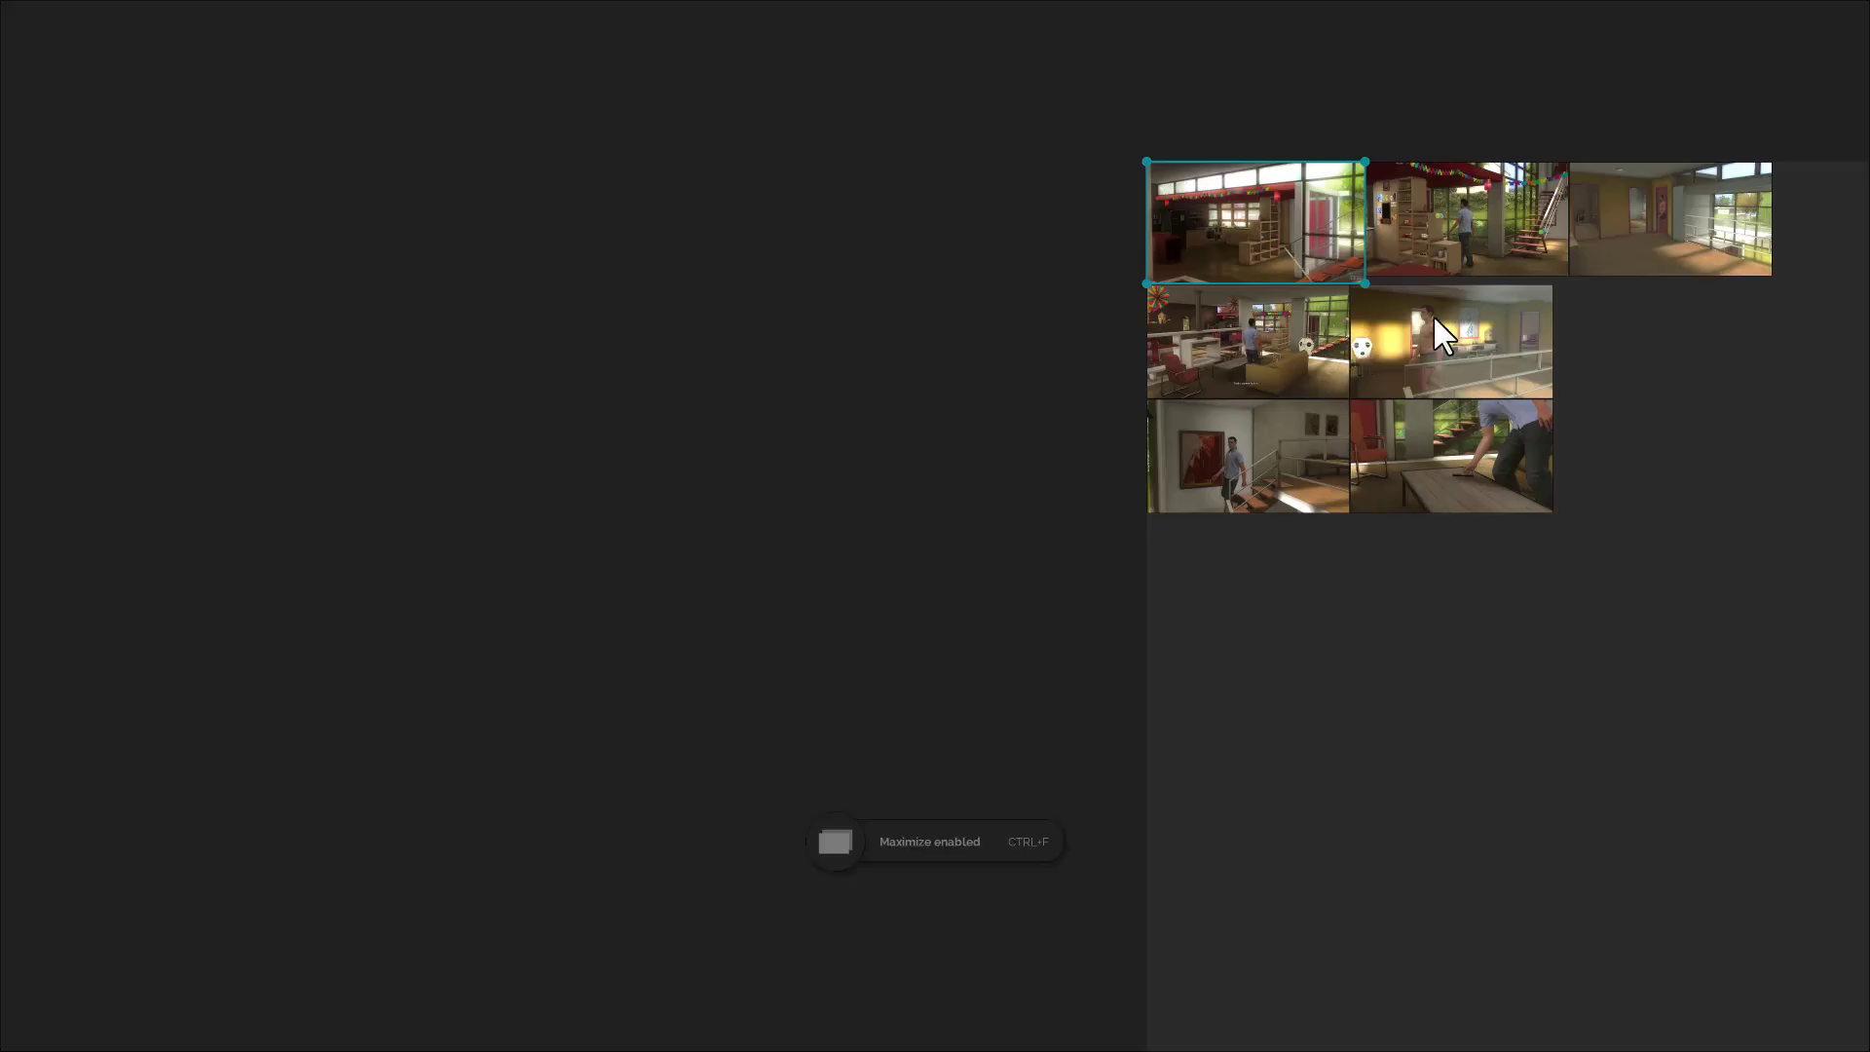
{"action": "scroll", "coordinate": [1440, 334], "scroll_direction": "up", "scroll_amount": 4}
{"action": "middle_click_drag", "start_coordinate": [1137, 113], "coordinate": [1096, 366]}
{"action": "scroll", "coordinate": [1102, 350], "scroll_direction": "up", "scroll_amount": 6}
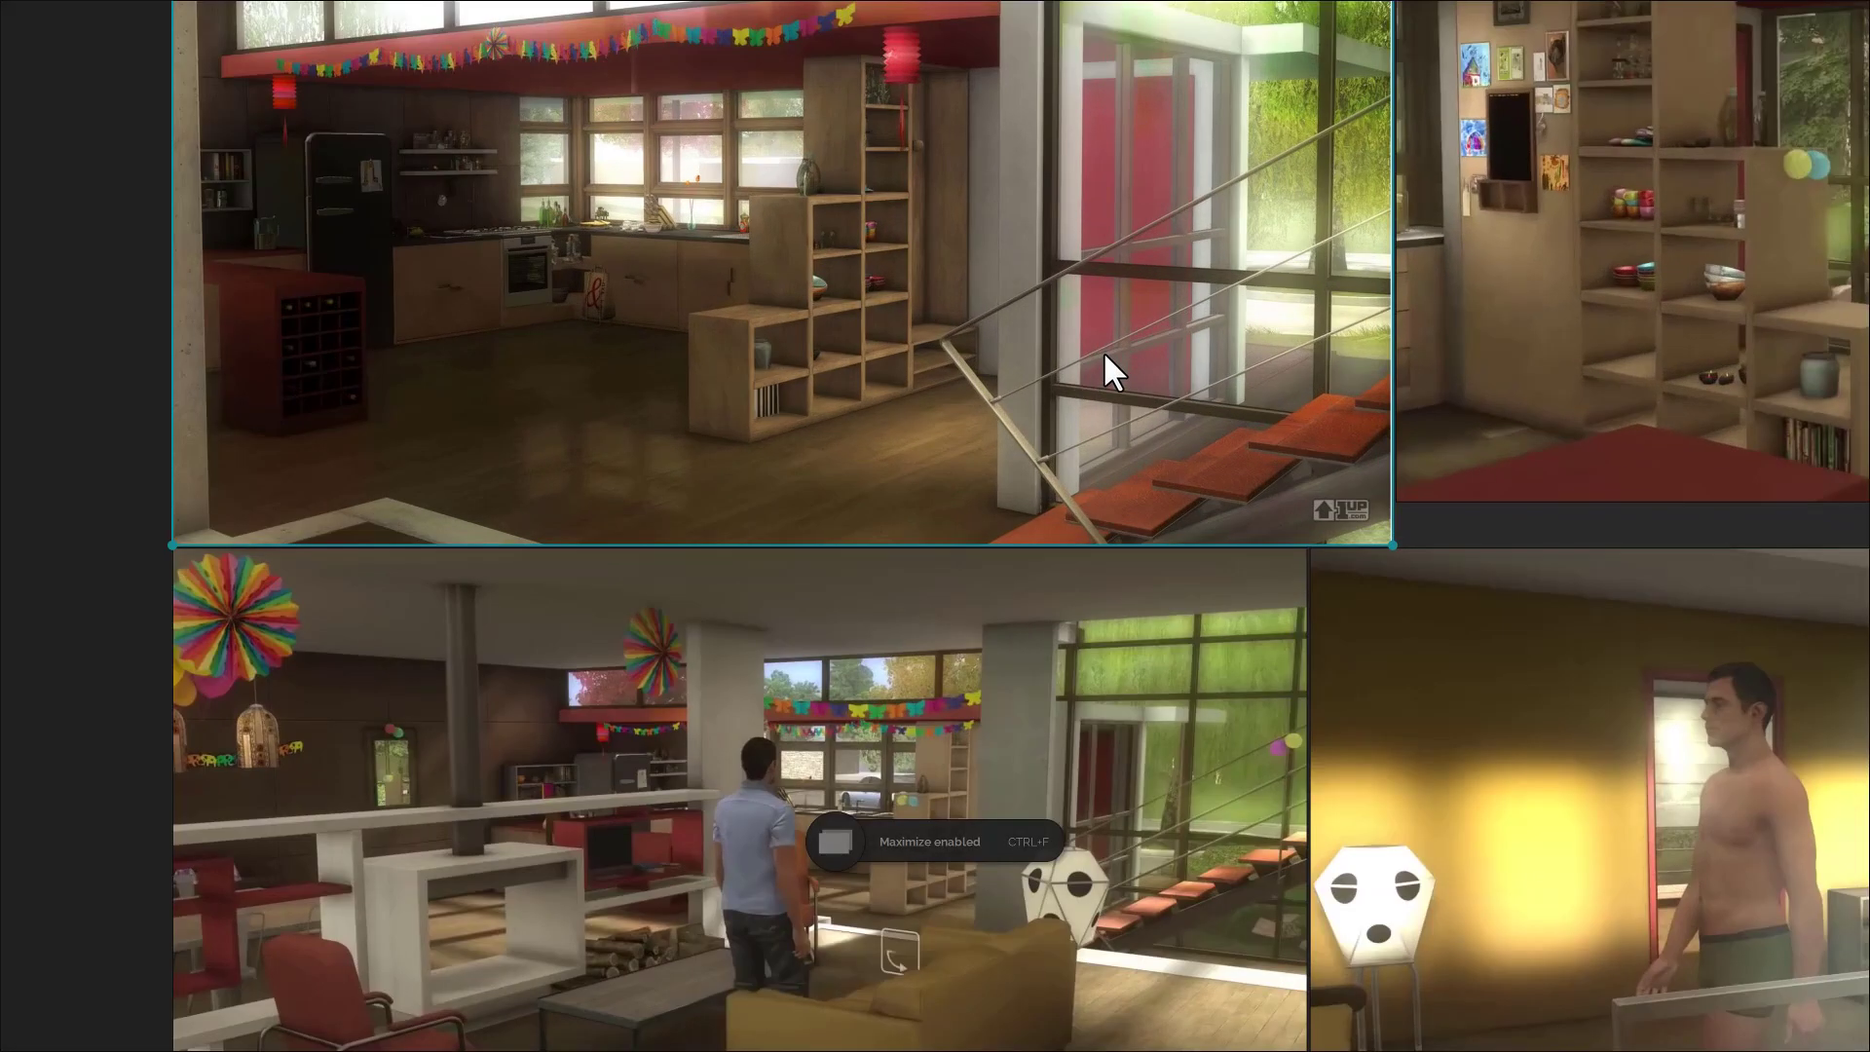
{"action": "scroll", "coordinate": [1283, 569], "scroll_direction": "down", "scroll_amount": 3}
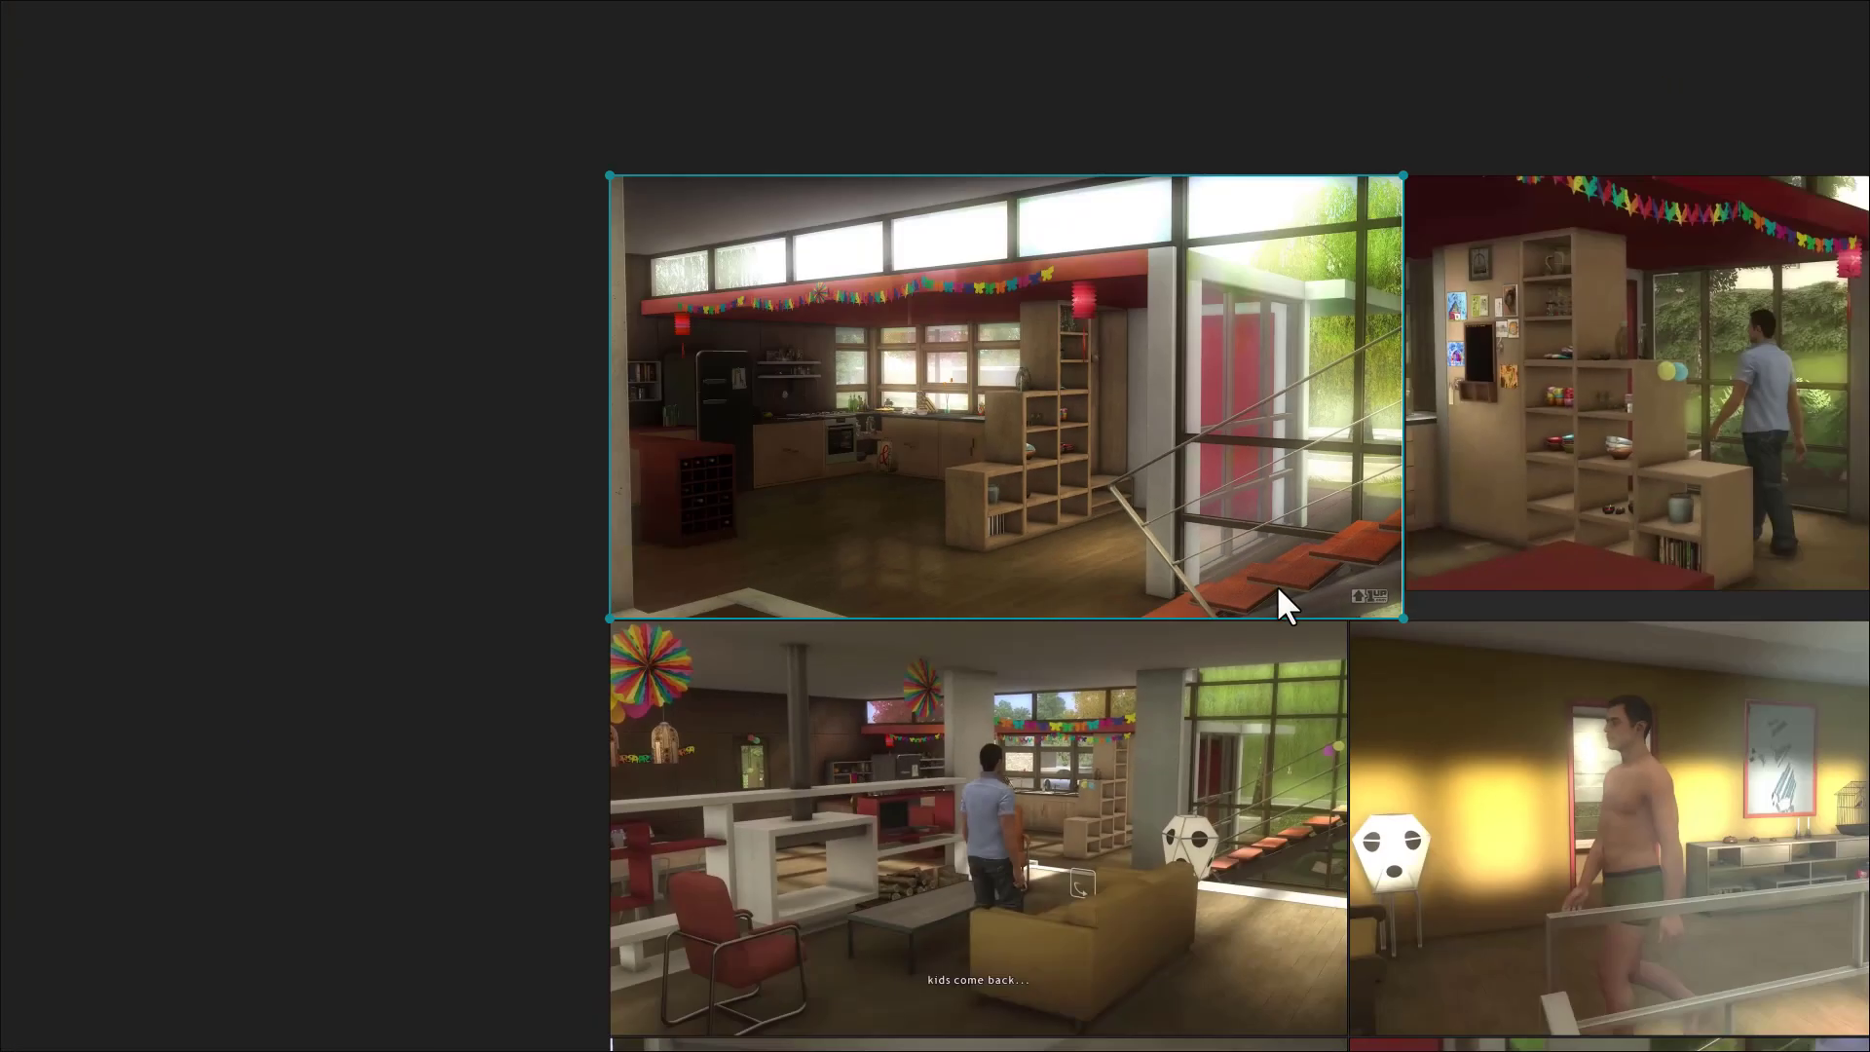
Examine the full staircase in the reference screenshot with the man beside the open shelves
{"action": "middle_click_drag", "start_coordinate": [1277, 601], "coordinate": [558, 707]}
{"action": "scroll", "coordinate": [1256, 409], "scroll_direction": "up", "scroll_amount": 3}
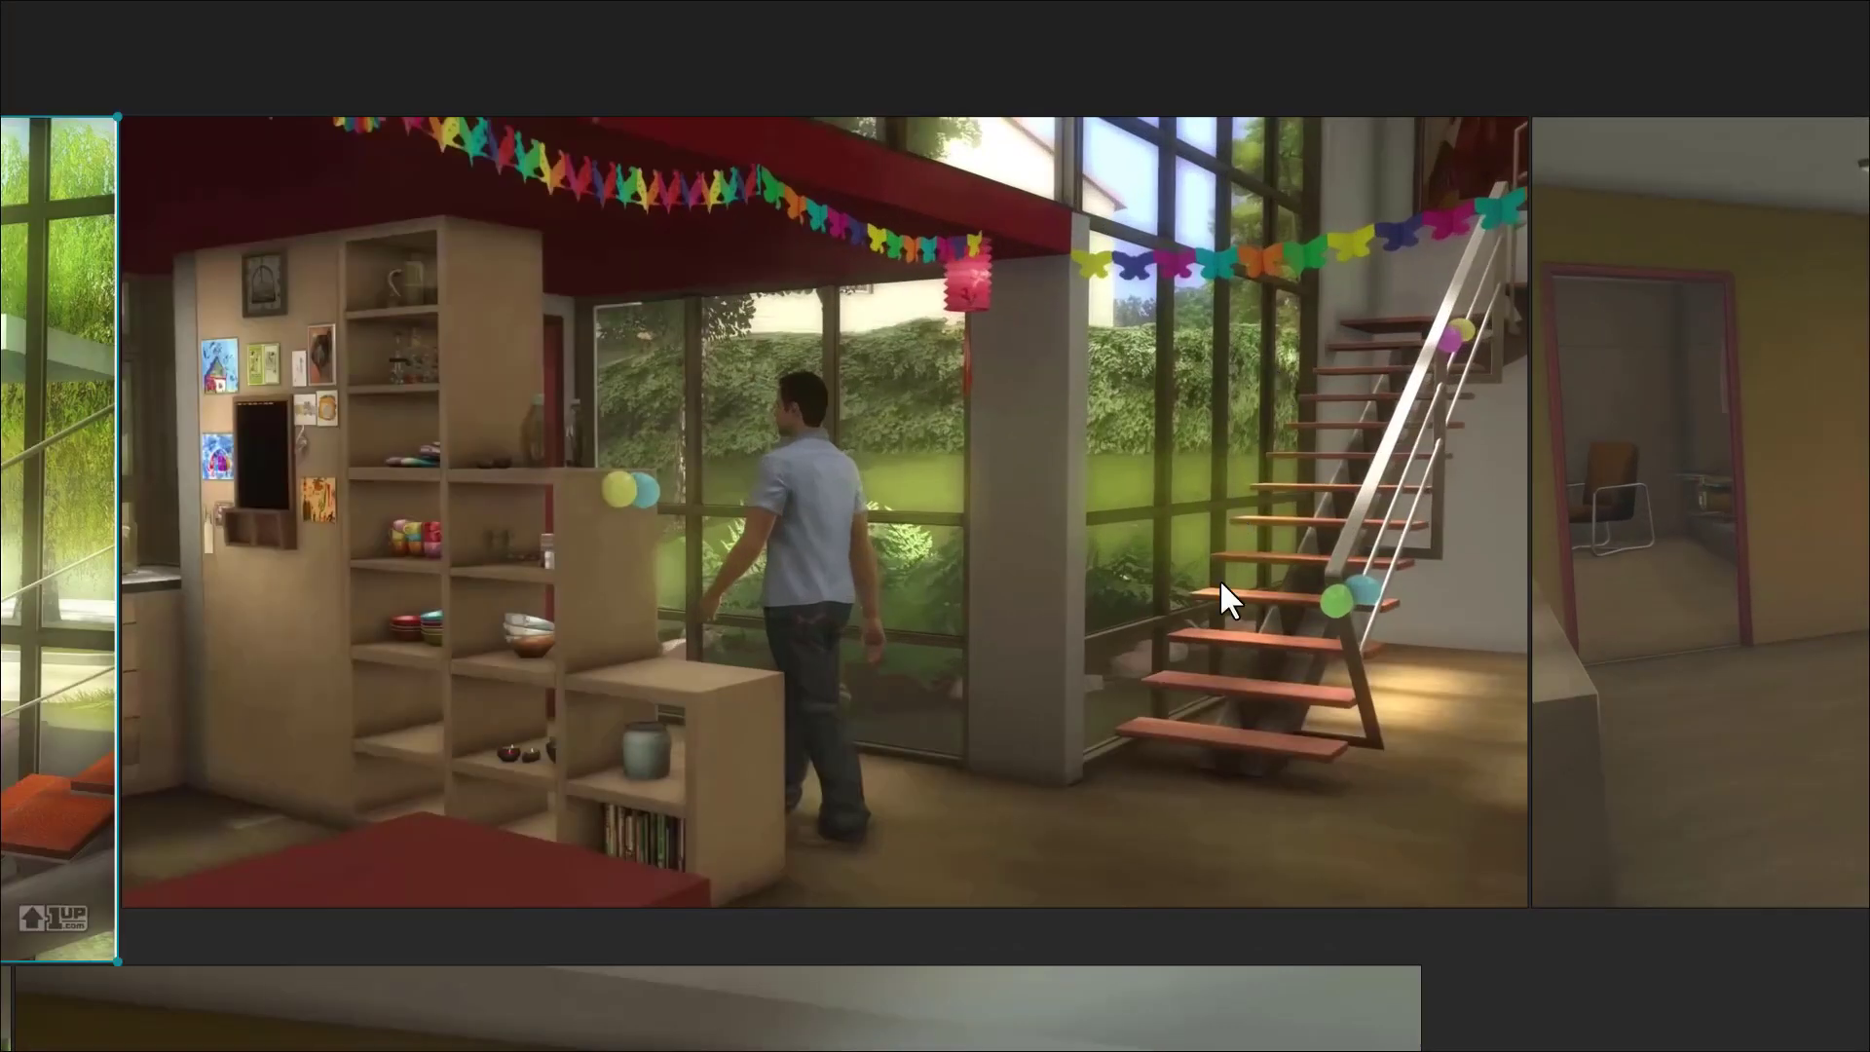
{"action": "middle_click_drag", "start_coordinate": [1369, 389], "coordinate": [1207, 433]}
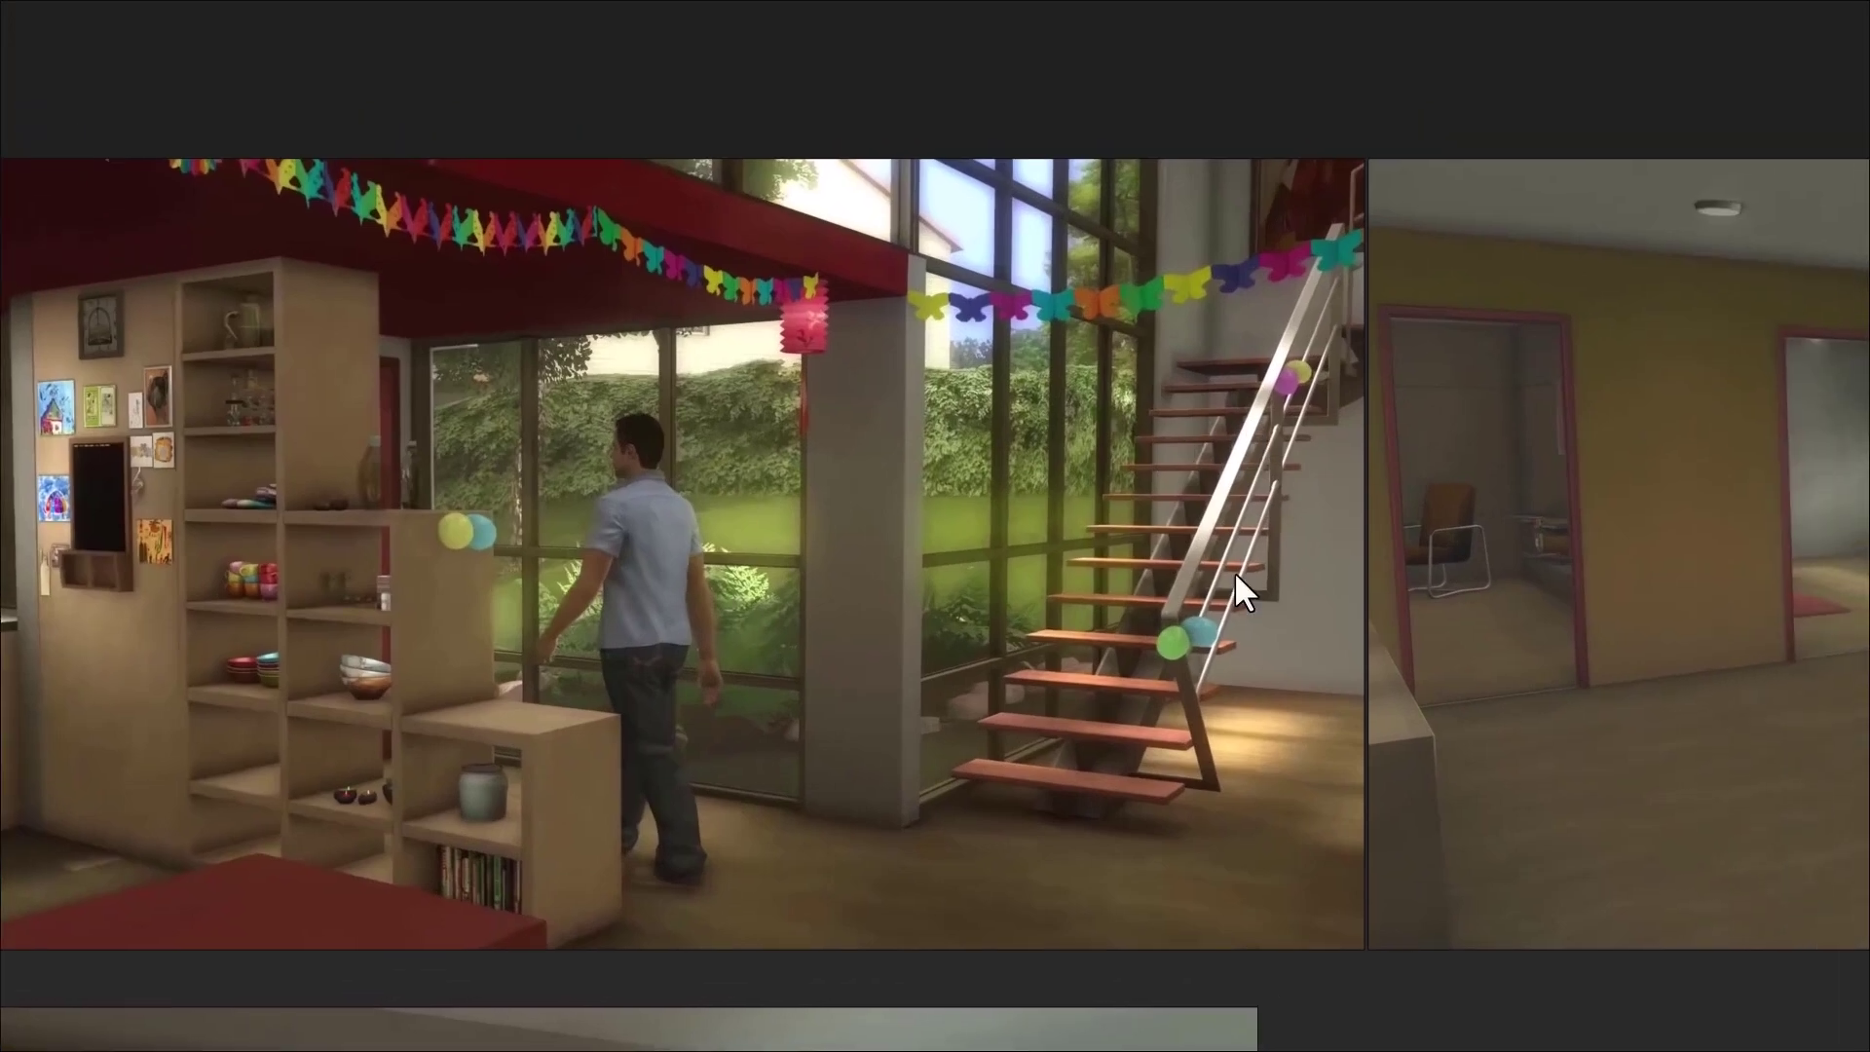
{"action": "scroll", "coordinate": [1153, 781], "scroll_direction": "up", "scroll_amount": 2}
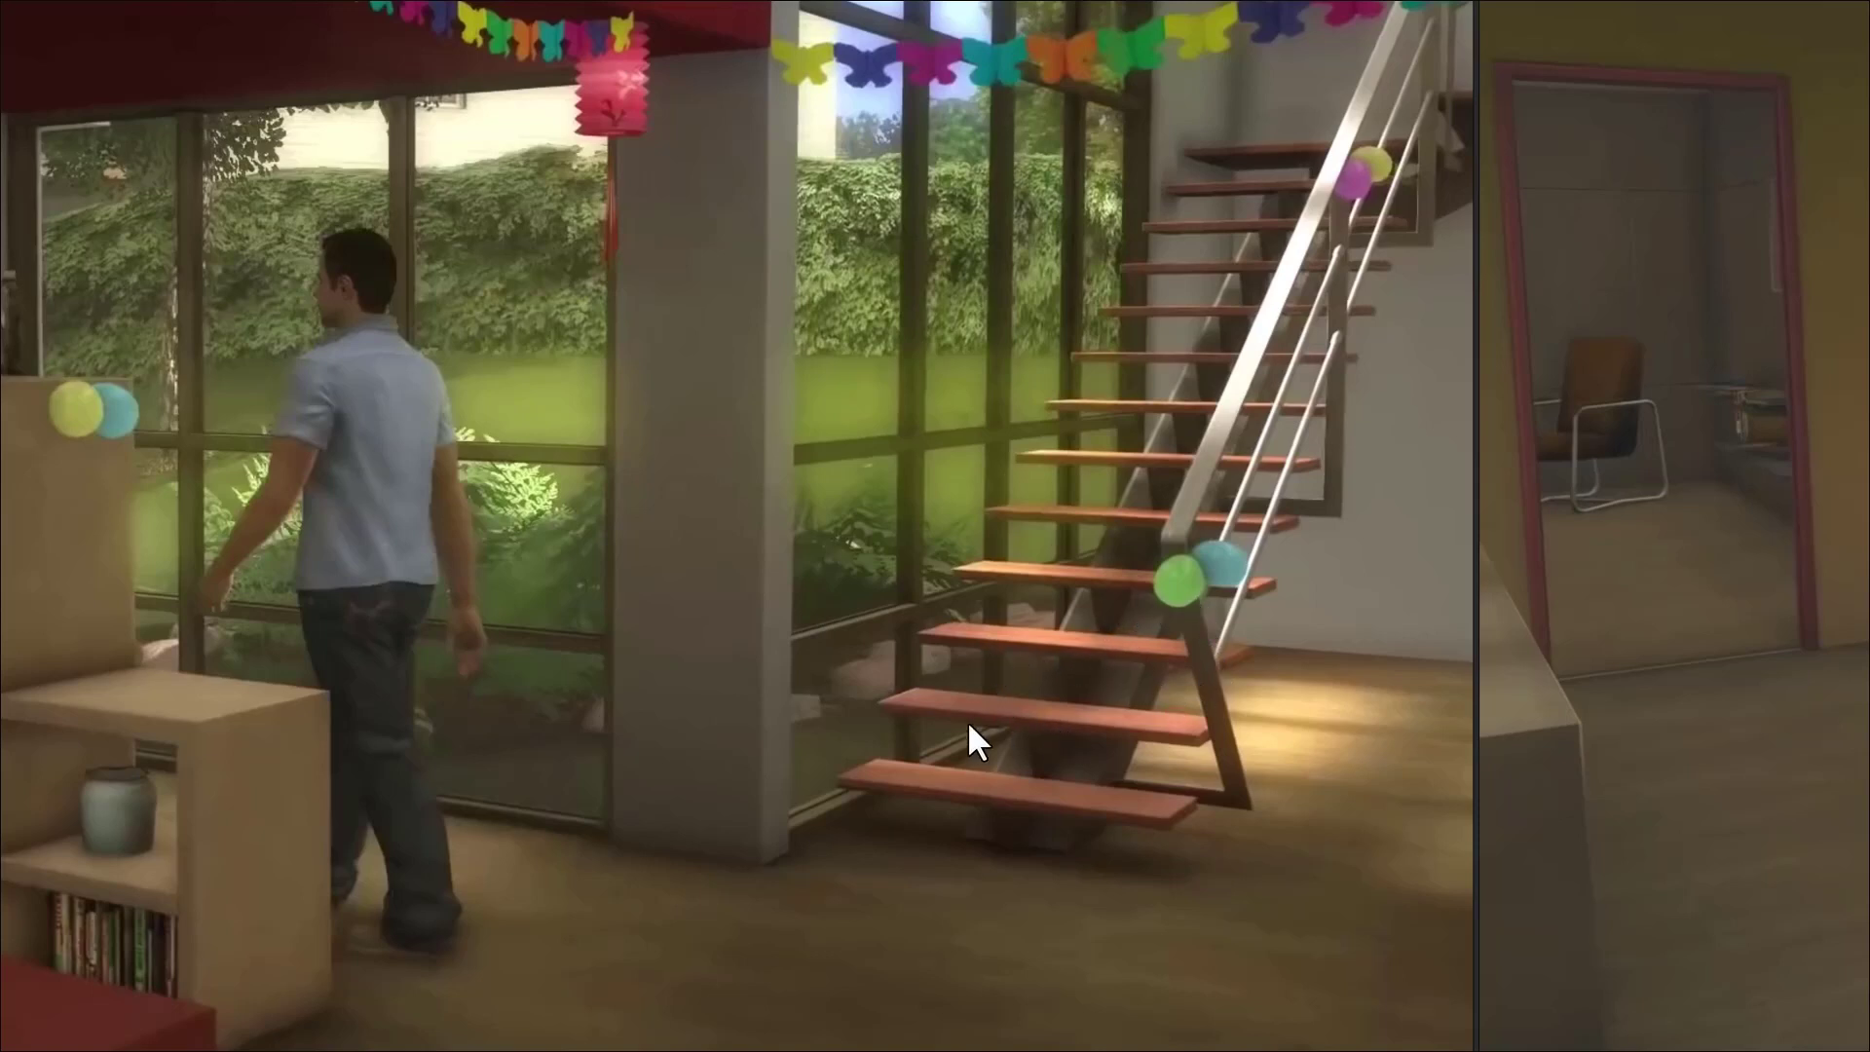
{"action": "middle_click_drag", "start_coordinate": [1088, 368], "coordinate": [927, 497]}
{"action": "scroll", "coordinate": [915, 493], "scroll_direction": "down", "scroll_amount": 5}
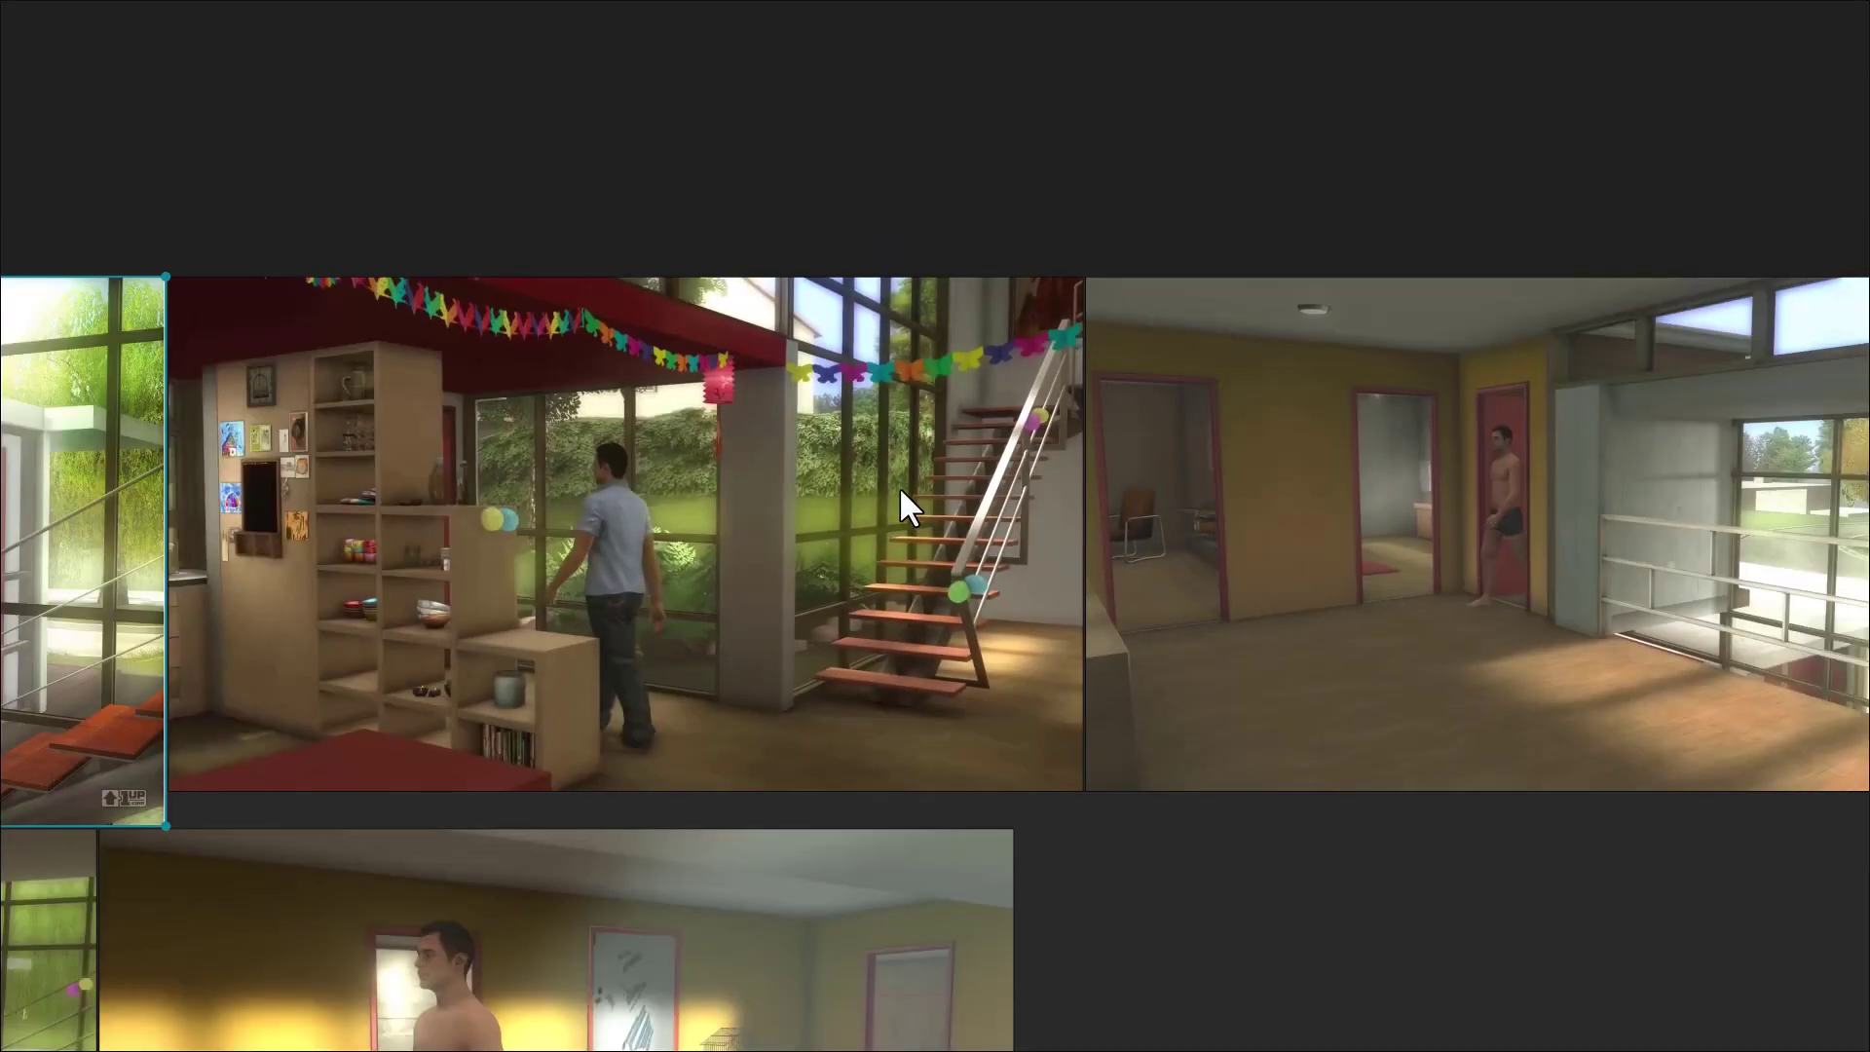
Examine the railing rods, slanted post and orange treads close up in the kitchen reference screenshot
{"action": "middle_click_drag", "start_coordinate": [577, 494], "coordinate": [1324, 448]}
{"action": "scroll", "coordinate": [633, 749], "scroll_direction": "up", "scroll_amount": 8}
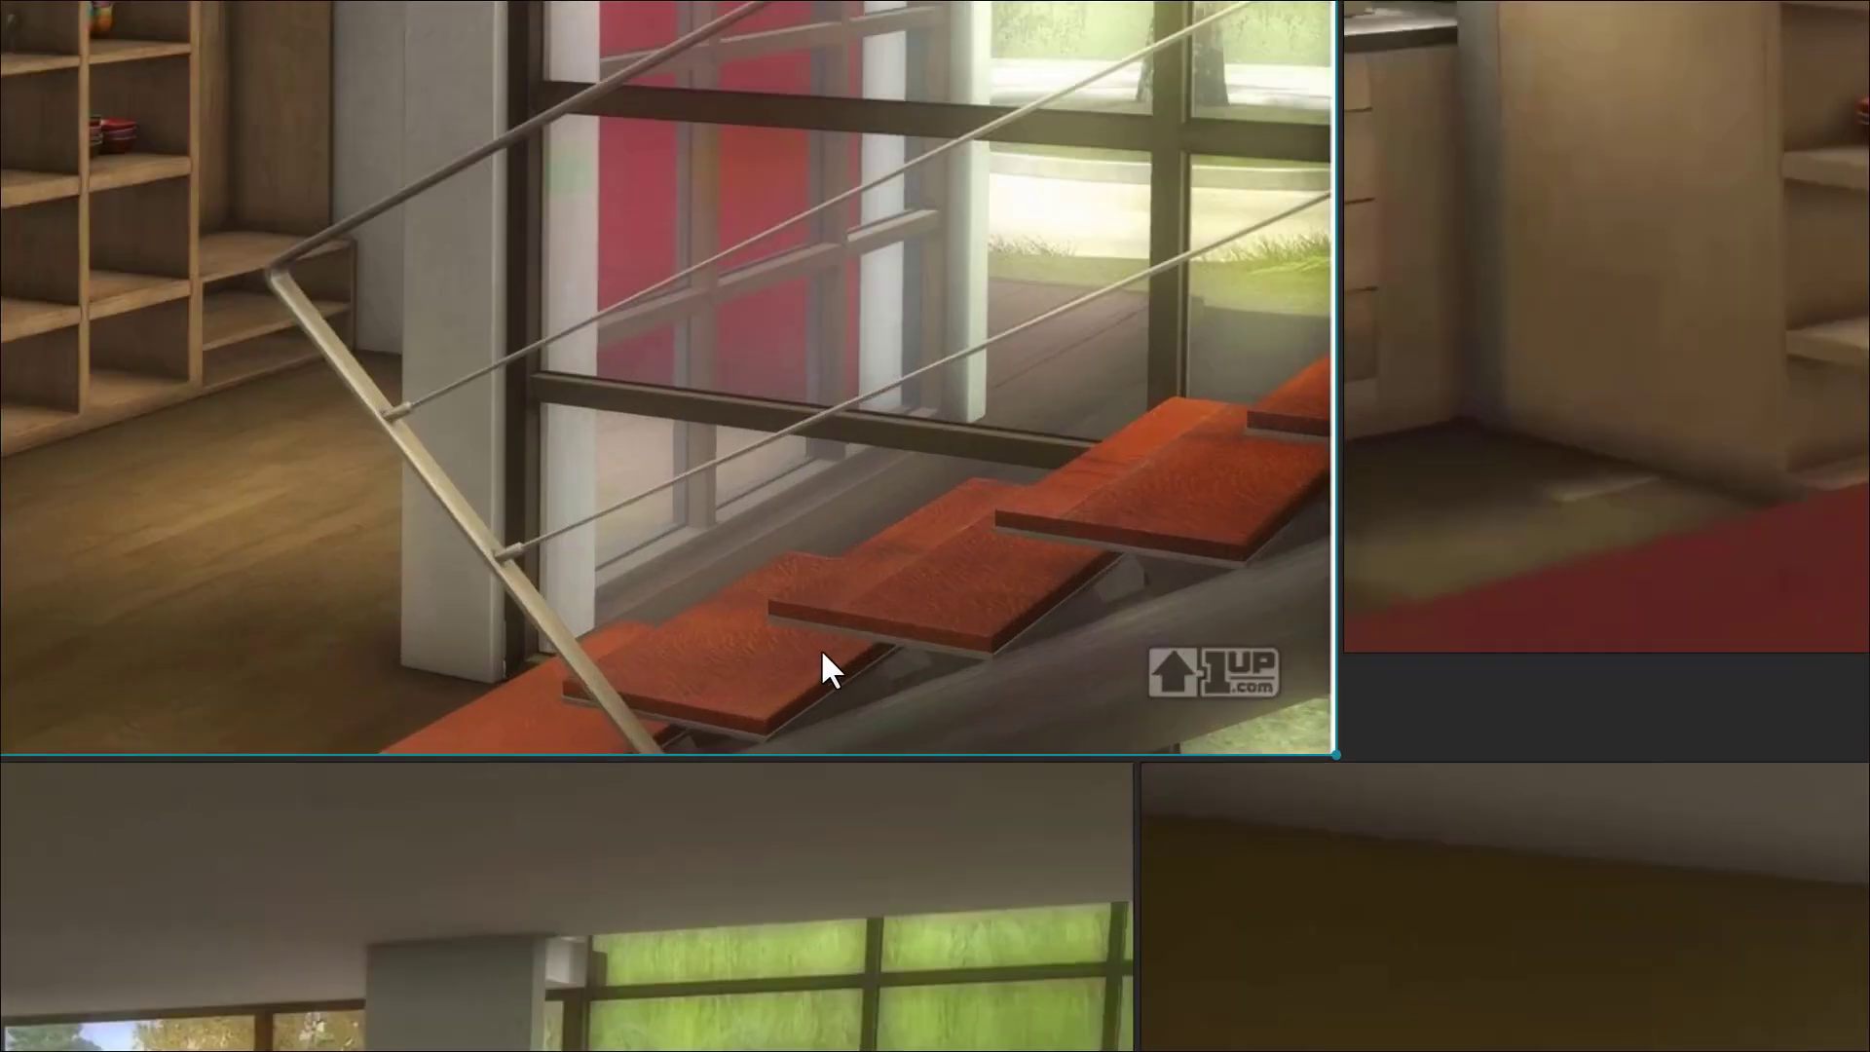
{"action": "scroll", "coordinate": [925, 585], "scroll_direction": "down", "scroll_amount": 5}
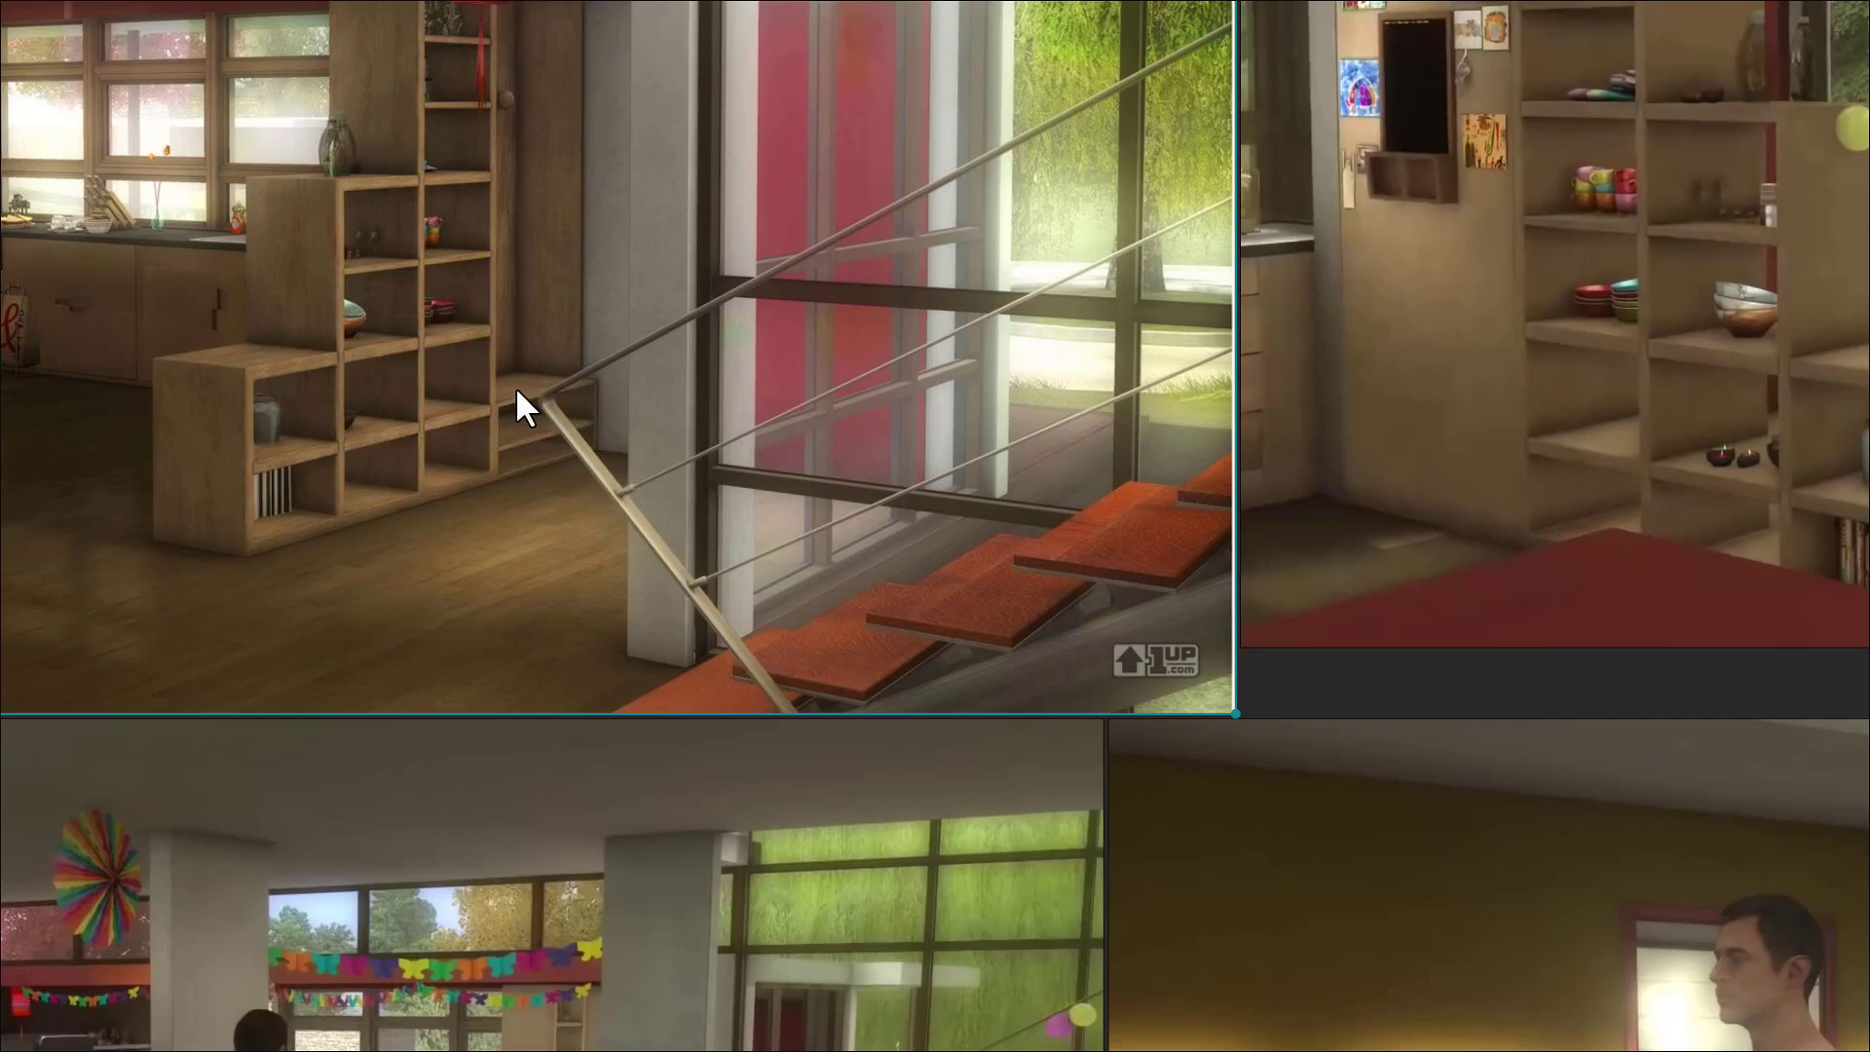
{"action": "scroll", "coordinate": [1407, 395], "scroll_direction": "down", "scroll_amount": 5}
Restore the reference board from its maximized view, move it aside and return to Maya
{"action": "key", "text": "ctrl+f"}
{"action": "right_click_drag", "start_coordinate": [1279, 452], "coordinate": [1340, 542]}
{"action": "left_click", "coordinate": [892, 370]}
Examine the upper flight's treads close up, checking the red pads, orange bases and supports underneath
{"action": "left_click_drag", "start_coordinate": [901, 505], "coordinate": [950, 521], "text": "alt"}
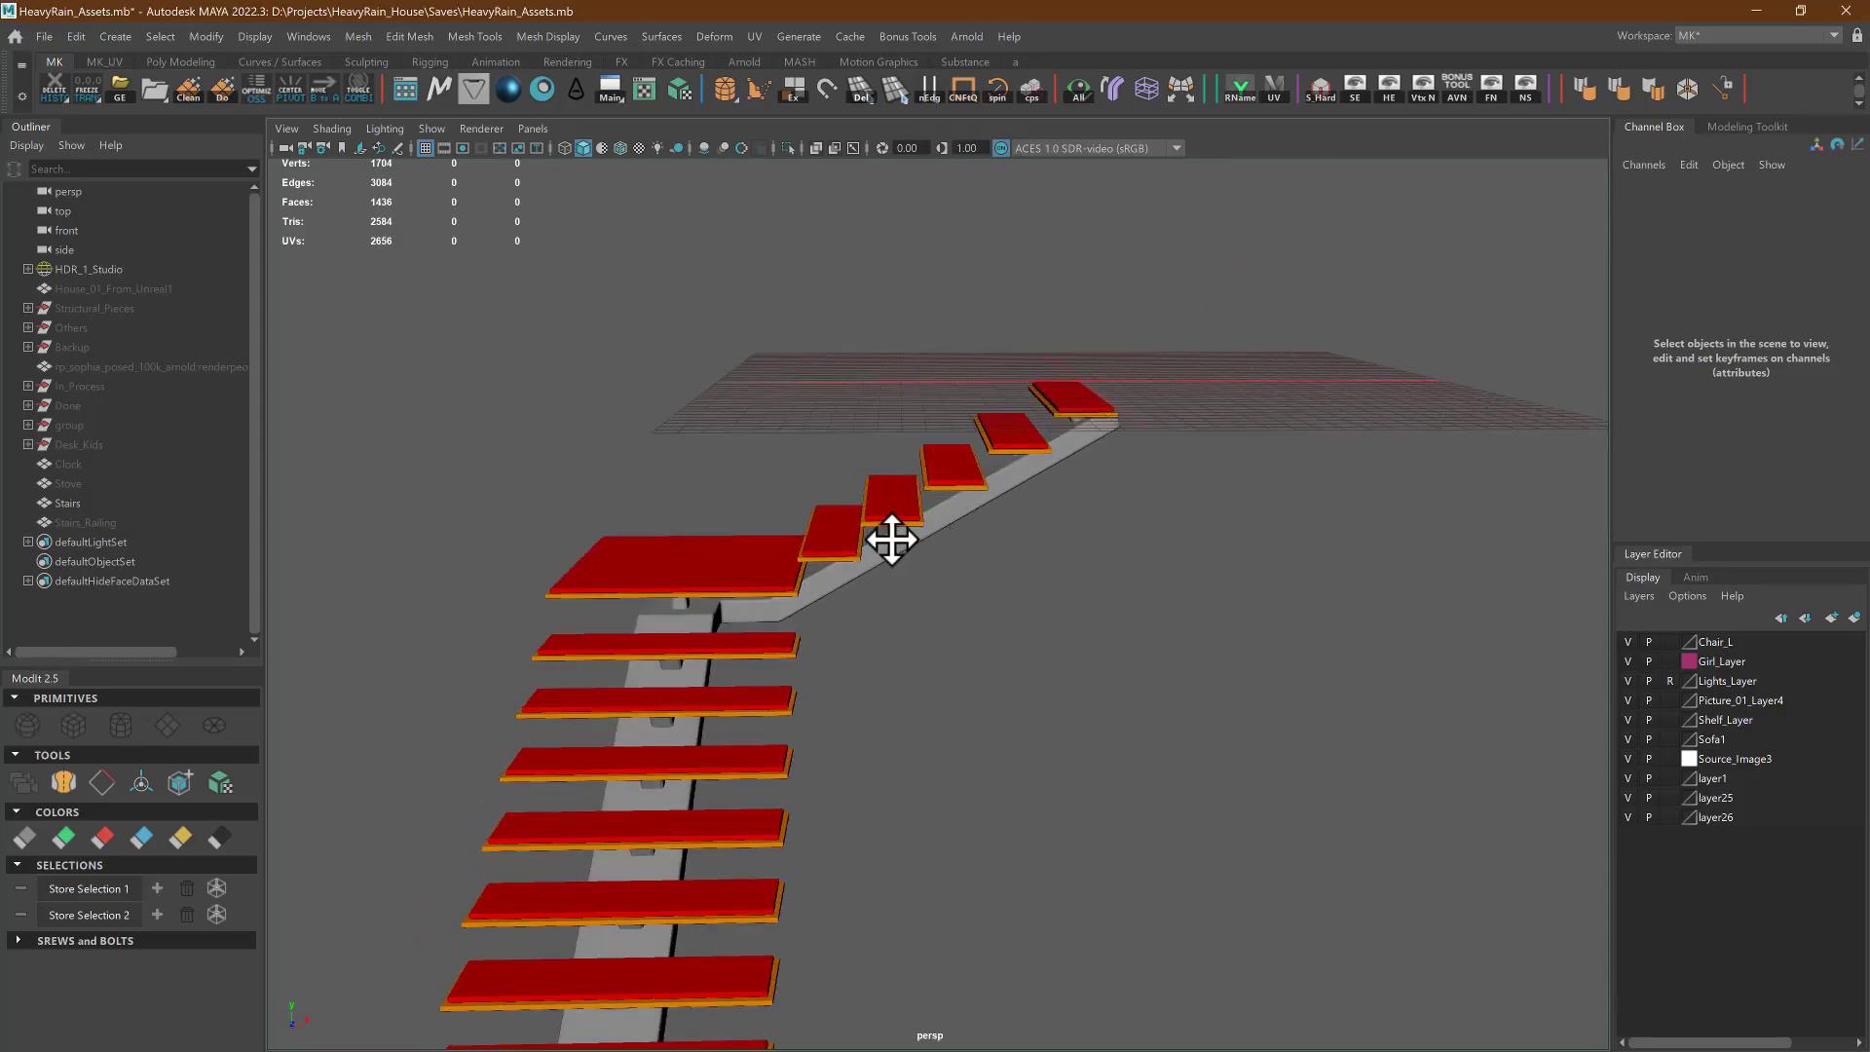
{"action": "middle_click_drag", "start_coordinate": [891, 539], "coordinate": [974, 548], "text": "alt"}
{"action": "left_click", "coordinate": [1156, 428]}
{"action": "middle_click_drag", "start_coordinate": [1156, 428], "coordinate": [1110, 536], "text": "alt"}
{"action": "right_click_drag", "start_coordinate": [1207, 575], "coordinate": [1607, 730], "text": "alt"}
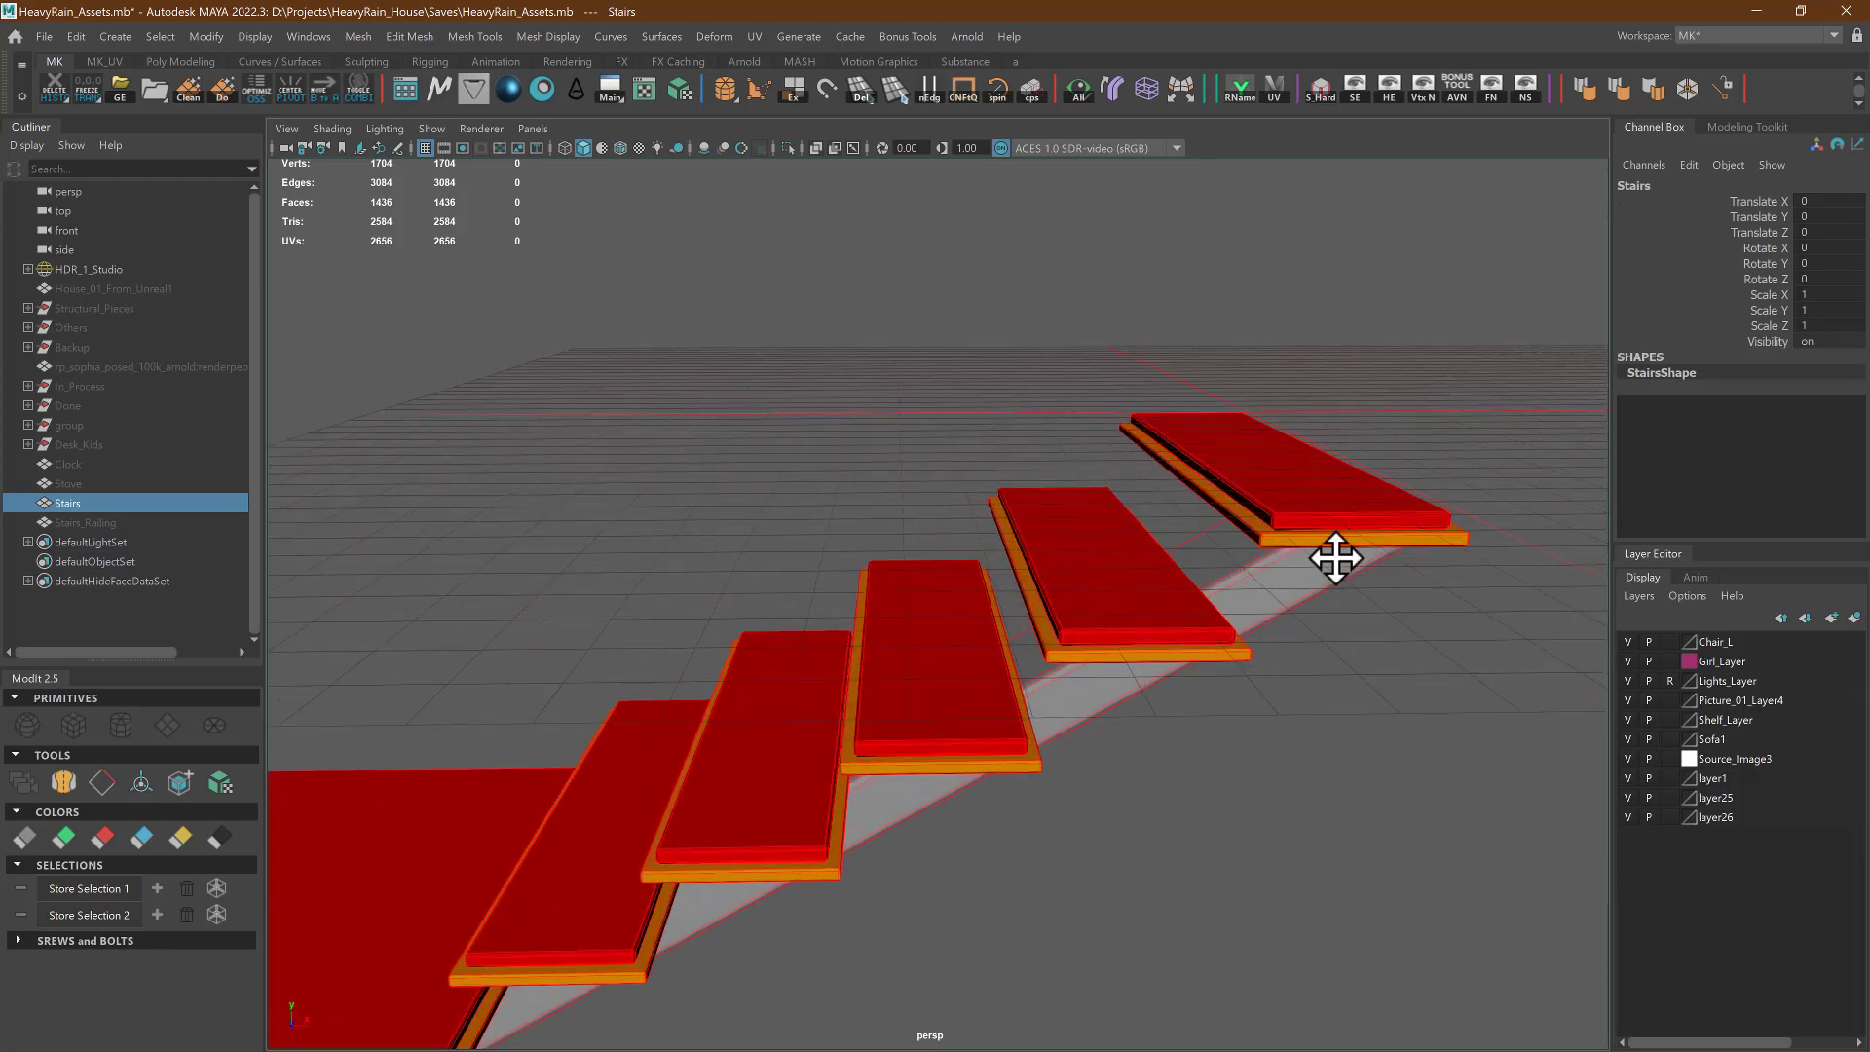
{"action": "middle_click_drag", "start_coordinate": [1335, 559], "coordinate": [1158, 628], "text": "alt"}
{"action": "right_click_drag", "start_coordinate": [1266, 613], "coordinate": [1513, 617], "text": "alt"}
{"action": "left_click_drag", "start_coordinate": [1364, 624], "coordinate": [1310, 510], "text": "alt"}
{"action": "left_click", "coordinate": [1310, 509]}
{"action": "middle_click_drag", "start_coordinate": [1087, 693], "coordinate": [1067, 492], "text": "alt"}
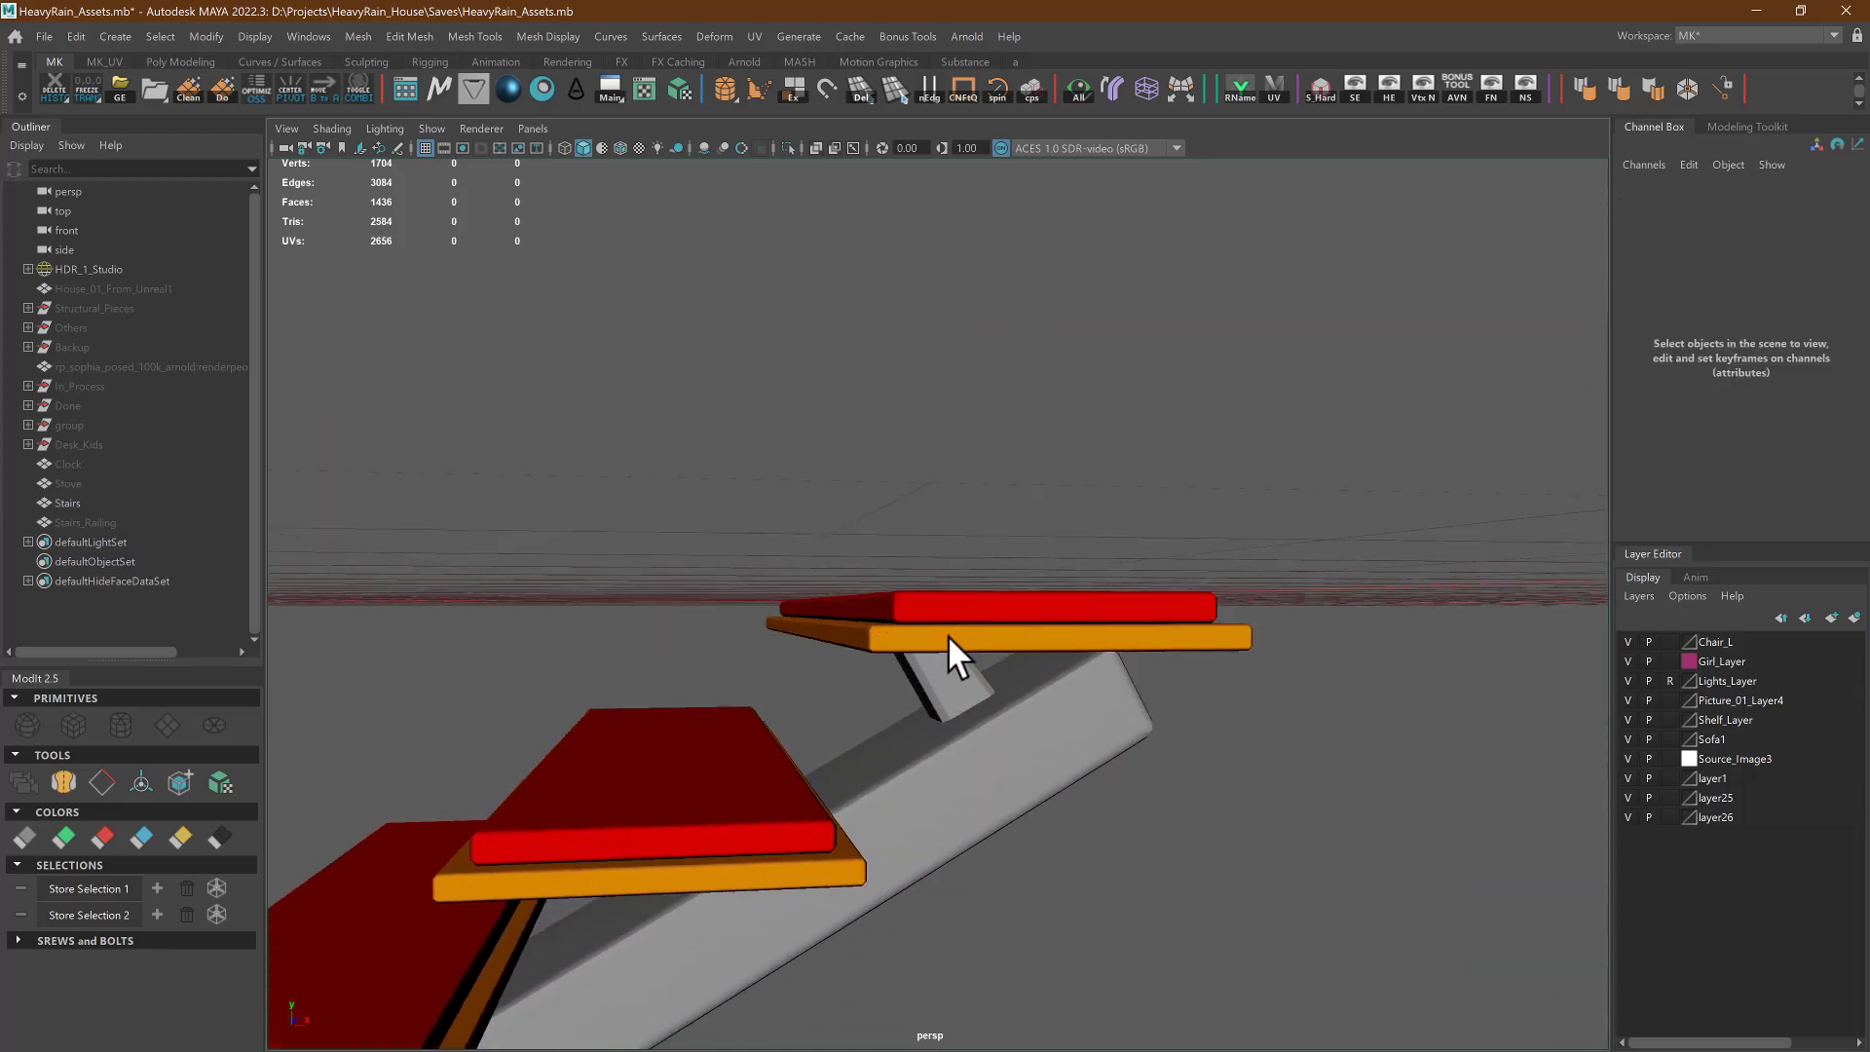
{"action": "left_click", "coordinate": [949, 636]}
{"action": "left_click_drag", "start_coordinate": [875, 536], "coordinate": [880, 562], "text": "alt"}
{"action": "middle_click_drag", "start_coordinate": [1118, 283], "coordinate": [1156, 772], "text": "alt"}
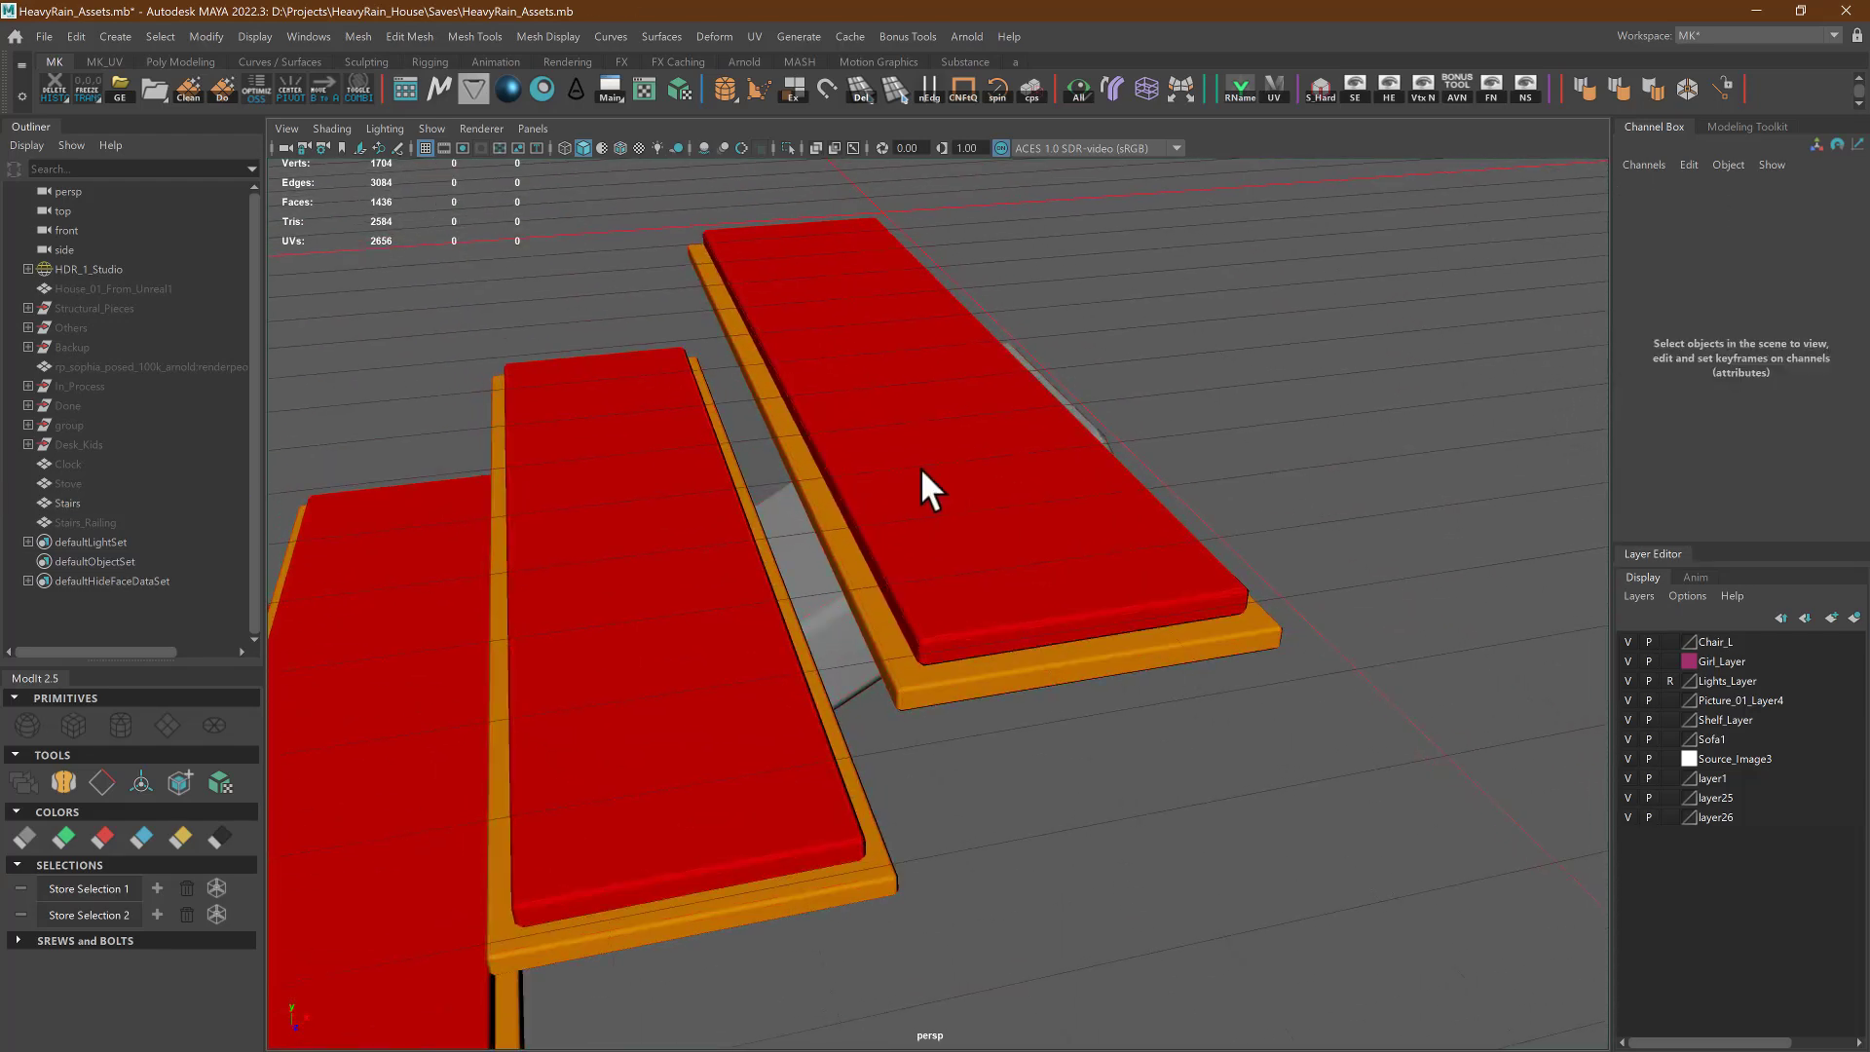
Examine both stair flights and the landing as a whole, ending with a low view of the support beam
{"action": "right_click_drag", "start_coordinate": [1259, 553], "coordinate": [983, 575], "text": "alt"}
{"action": "middle_click_drag", "start_coordinate": [812, 547], "coordinate": [925, 434], "text": "alt"}
{"action": "right_click_drag", "start_coordinate": [691, 633], "coordinate": [457, 779], "text": "alt"}
{"action": "middle_click_drag", "start_coordinate": [646, 625], "coordinate": [919, 434], "text": "alt"}
{"action": "left_click_drag", "start_coordinate": [853, 560], "coordinate": [781, 580], "text": "alt"}
{"action": "middle_click_drag", "start_coordinate": [706, 721], "coordinate": [793, 684], "text": "alt"}
{"action": "left_click_drag", "start_coordinate": [1149, 526], "coordinate": [886, 716], "text": "alt"}
{"action": "right_click_drag", "start_coordinate": [879, 697], "coordinate": [531, 688], "text": "alt"}
{"action": "middle_click_drag", "start_coordinate": [649, 723], "coordinate": [1139, 467], "text": "alt"}
{"action": "mouse_move", "coordinate": [1119, 516]}
{"action": "right_mouse_down", "text": "alt"}
{"action": "mouse_move", "coordinate": [1081, 548]}
{"action": "mouse_move", "coordinate": [1108, 508]}
{"action": "right_mouse_up", "text": "alt"}
{"action": "middle_click_drag", "start_coordinate": [1108, 509], "coordinate": [1119, 517], "text": "alt"}
{"action": "left_click", "coordinate": [1180, 550]}
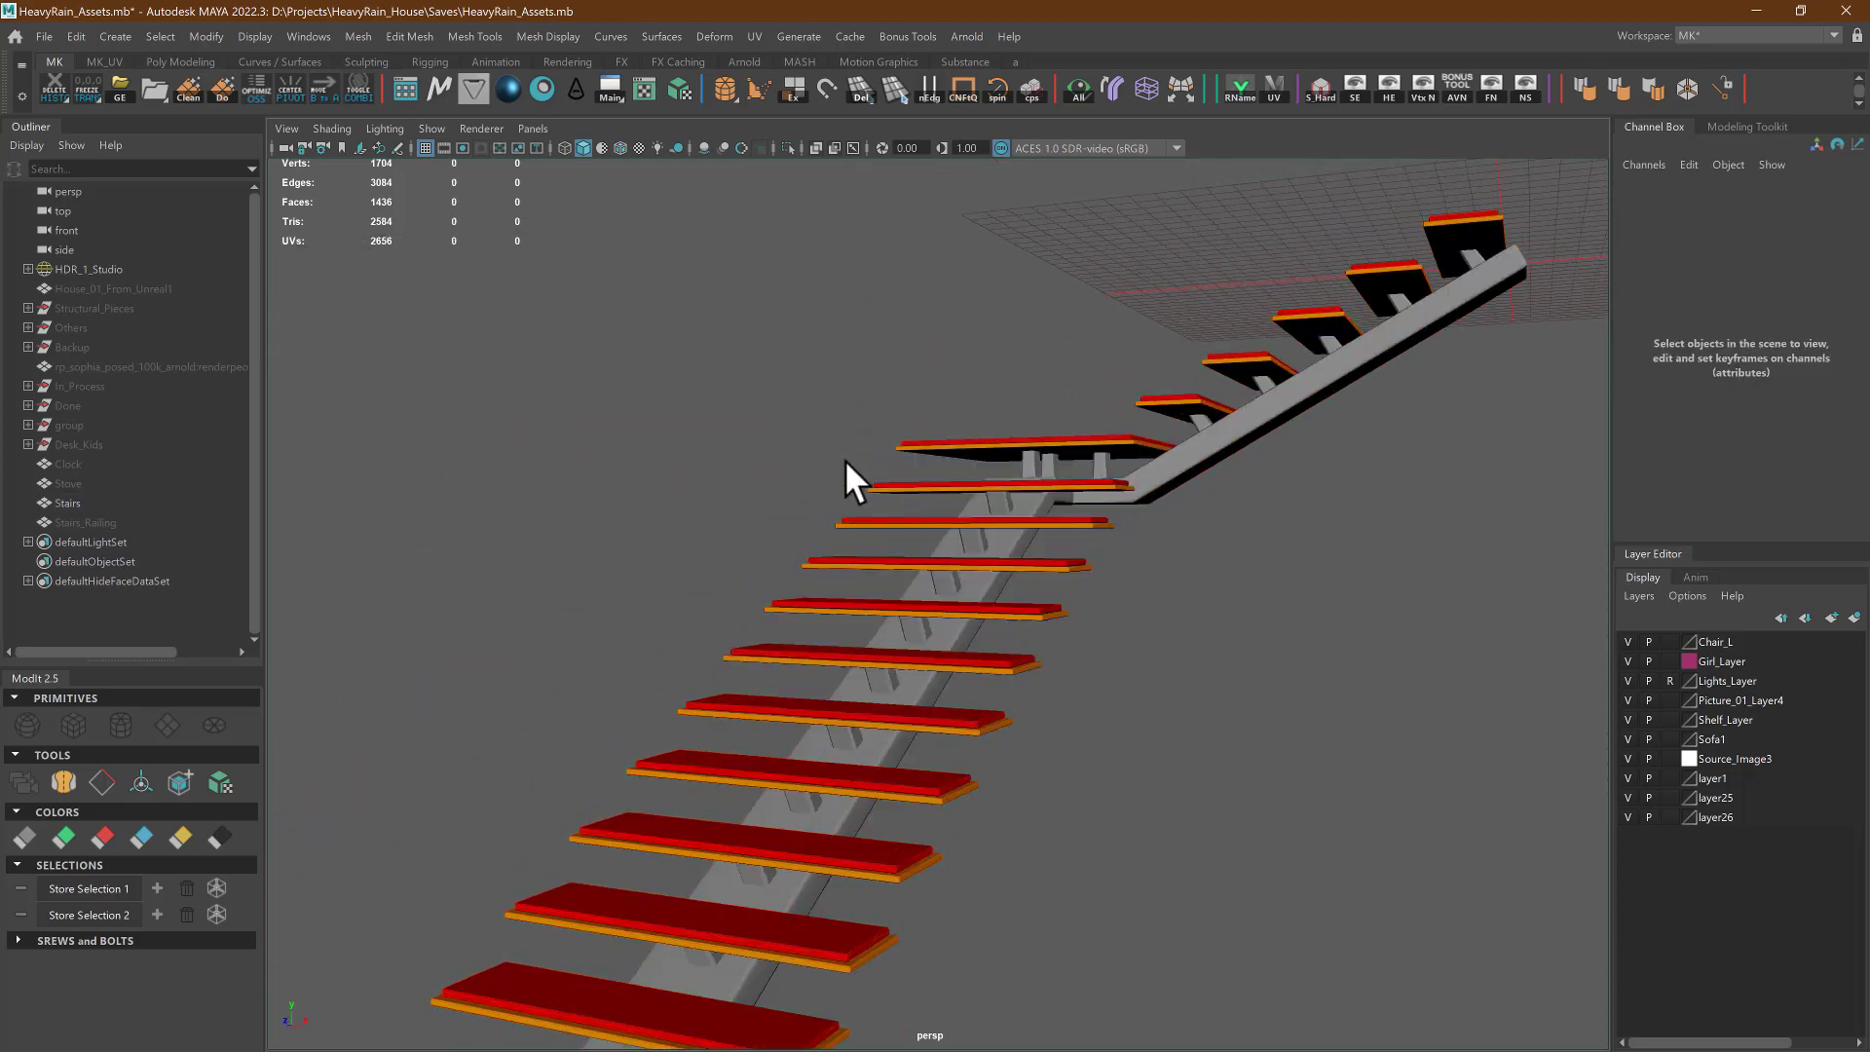
Hide the Stairs object and show Stairs_Railing by itself, viewed from the side
{"action": "left_click", "coordinate": [146, 501]}
{"action": "key", "text": "ctrl+h"}
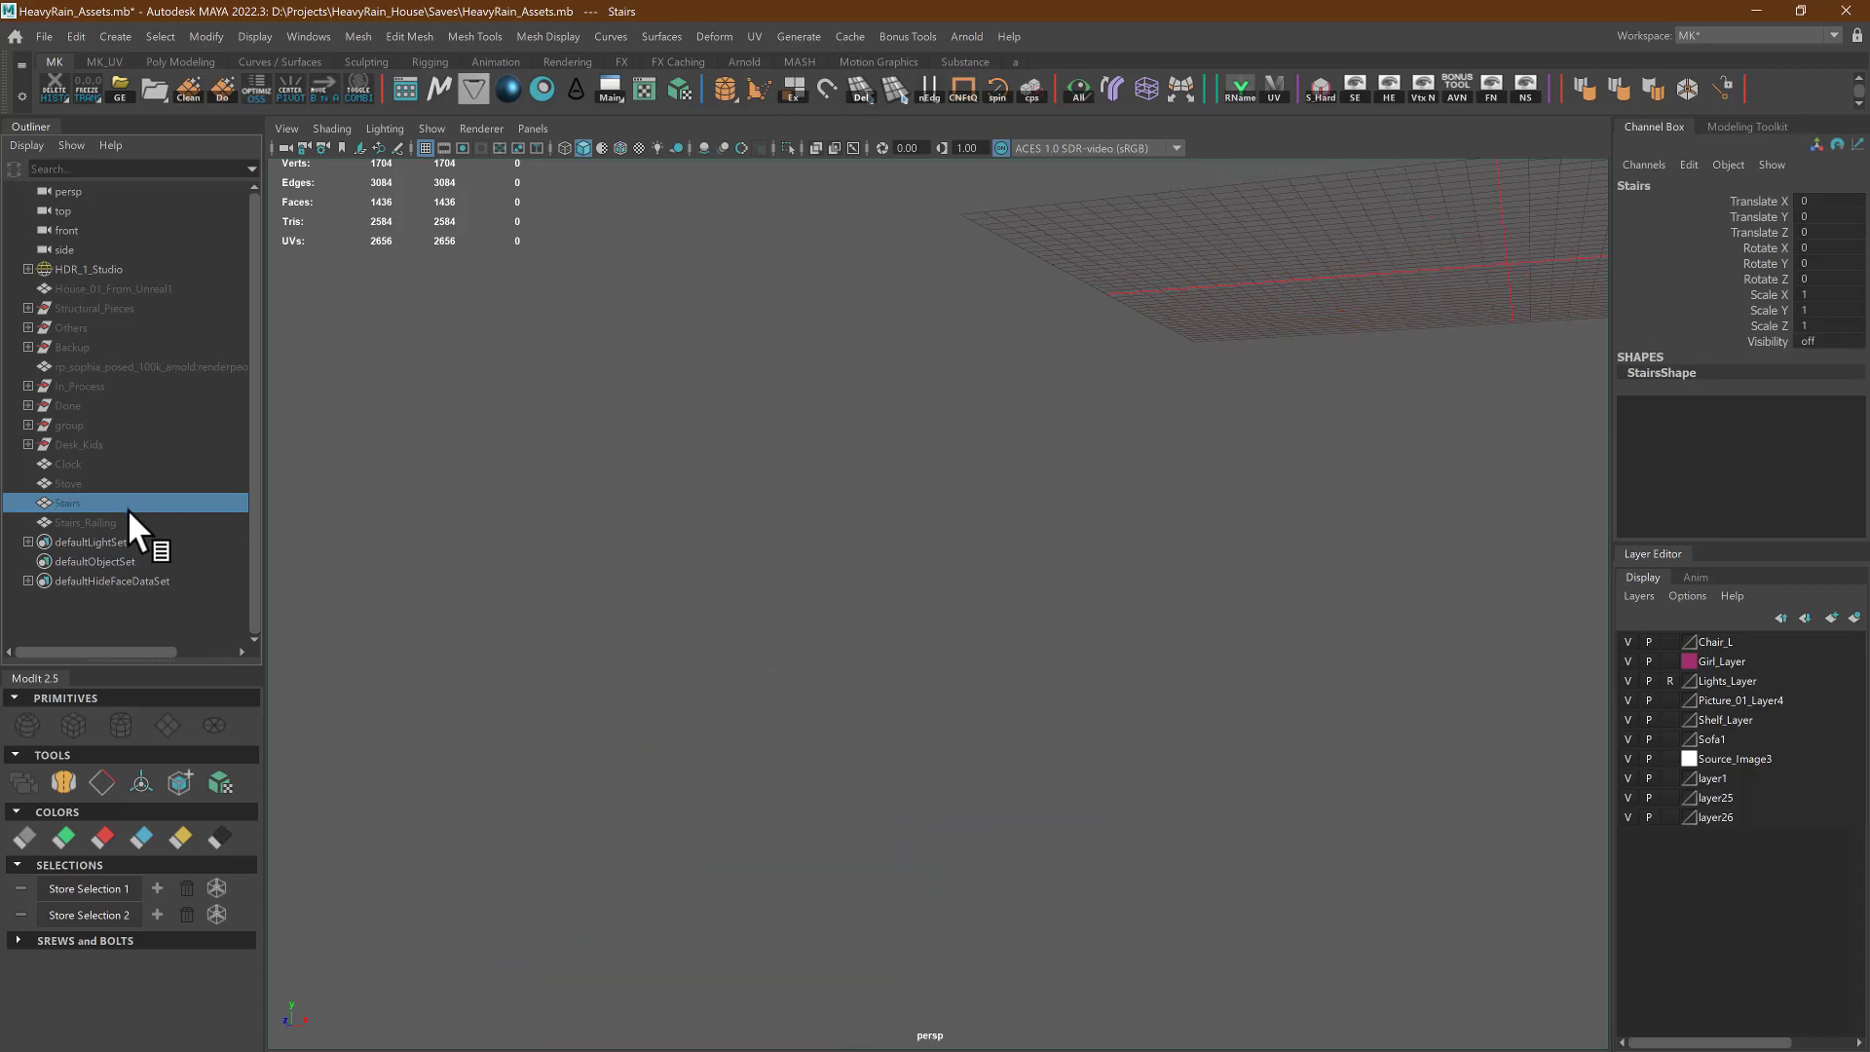
{"action": "left_click", "coordinate": [133, 522]}
{"action": "key", "text": "shift+h"}
{"action": "left_click_drag", "start_coordinate": [1197, 419], "coordinate": [857, 506], "text": "alt"}
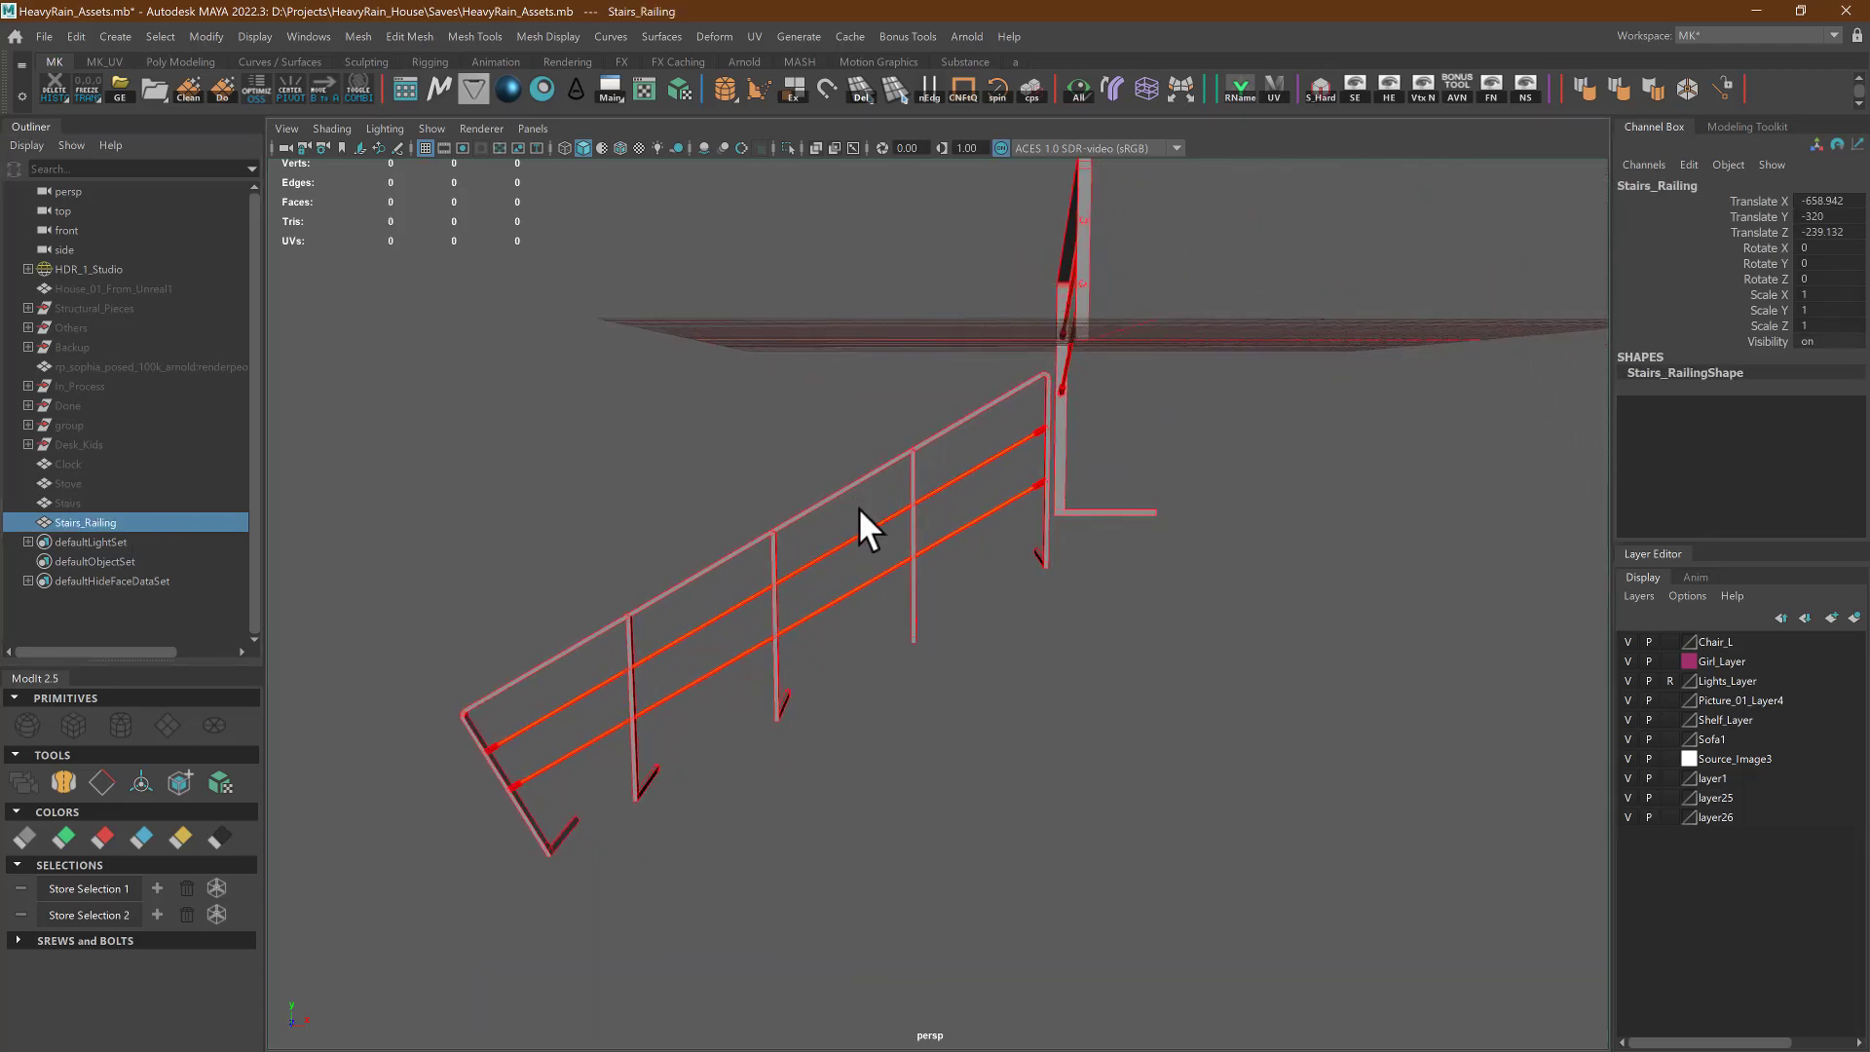
Bring up the reference board over the railing, compare its stair screenshots with the model, and return to Maya
{"action": "key", "text": "alt+Tab"}
{"action": "scroll", "coordinate": [942, 490], "scroll_direction": "down", "scroll_amount": 1}
{"action": "scroll", "coordinate": [1414, 405], "scroll_direction": "down", "scroll_amount": 4}
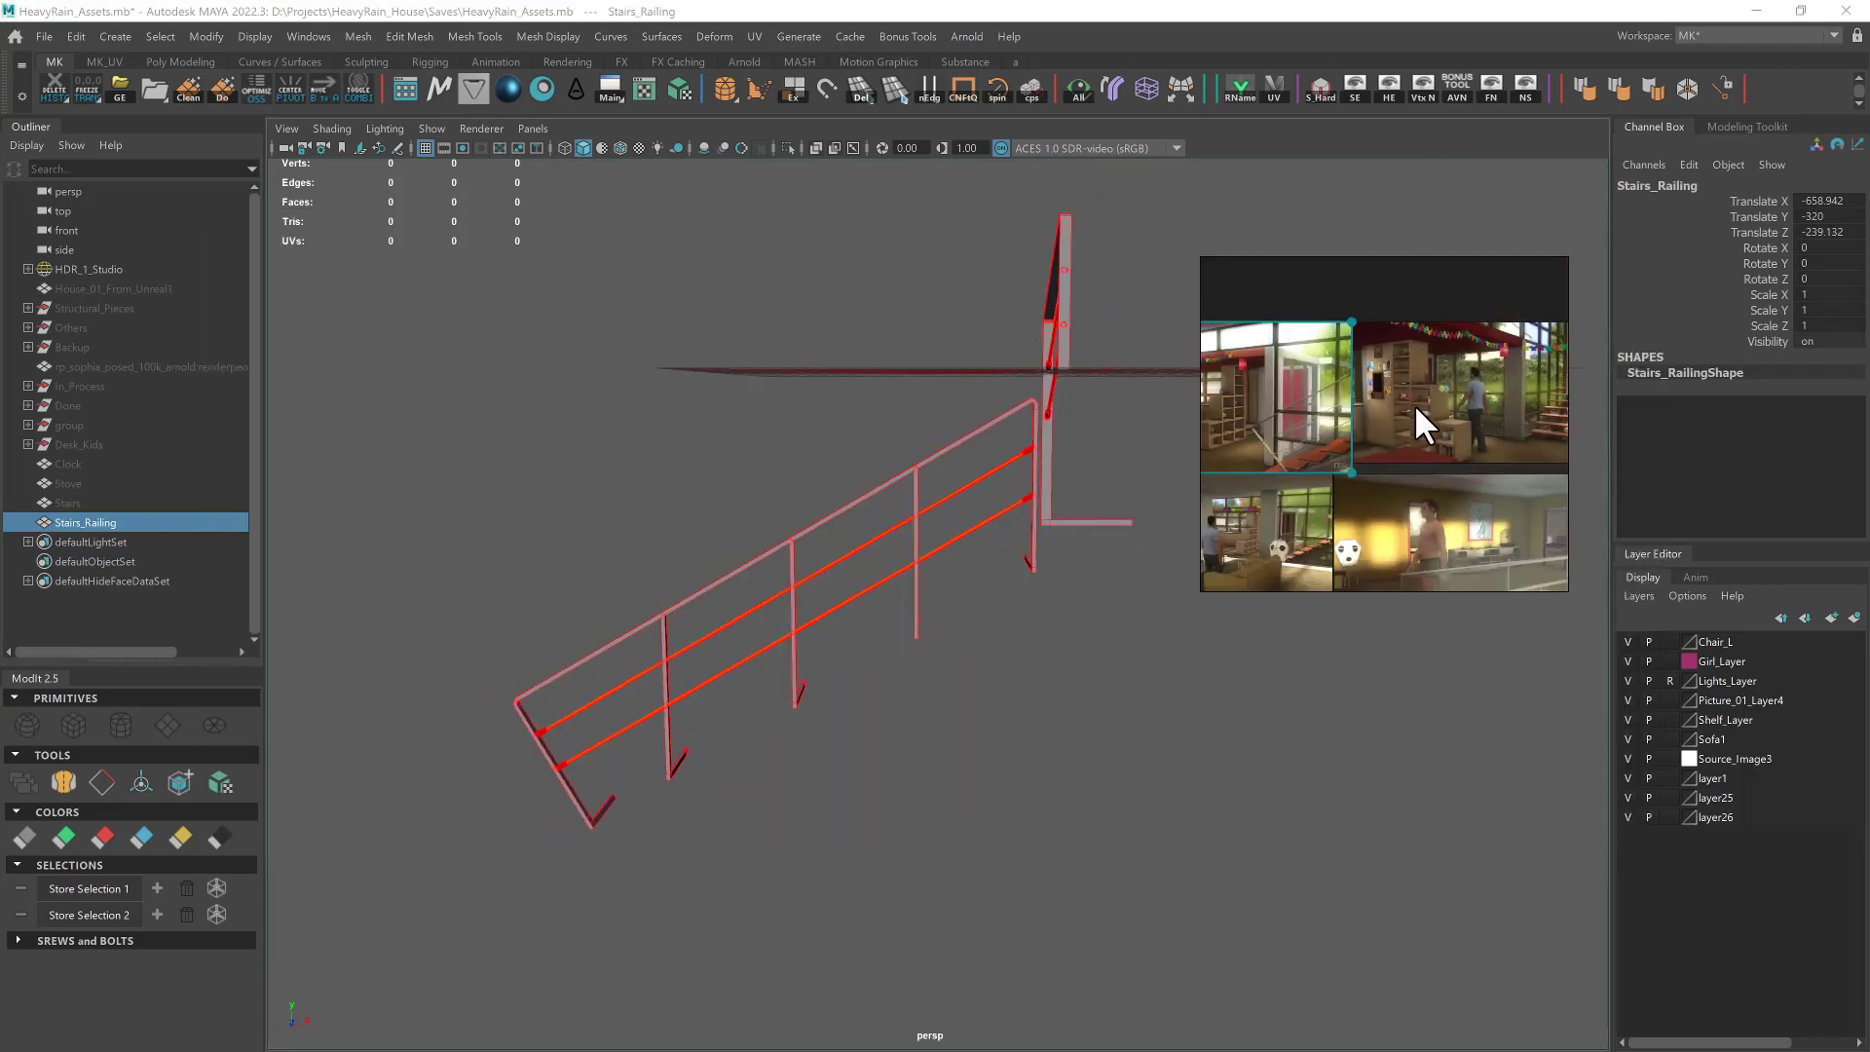
{"action": "middle_click_drag", "start_coordinate": [1414, 405], "coordinate": [1463, 401]}
{"action": "scroll", "coordinate": [1391, 448], "scroll_direction": "up", "scroll_amount": 5}
{"action": "left_click", "coordinate": [780, 814]}
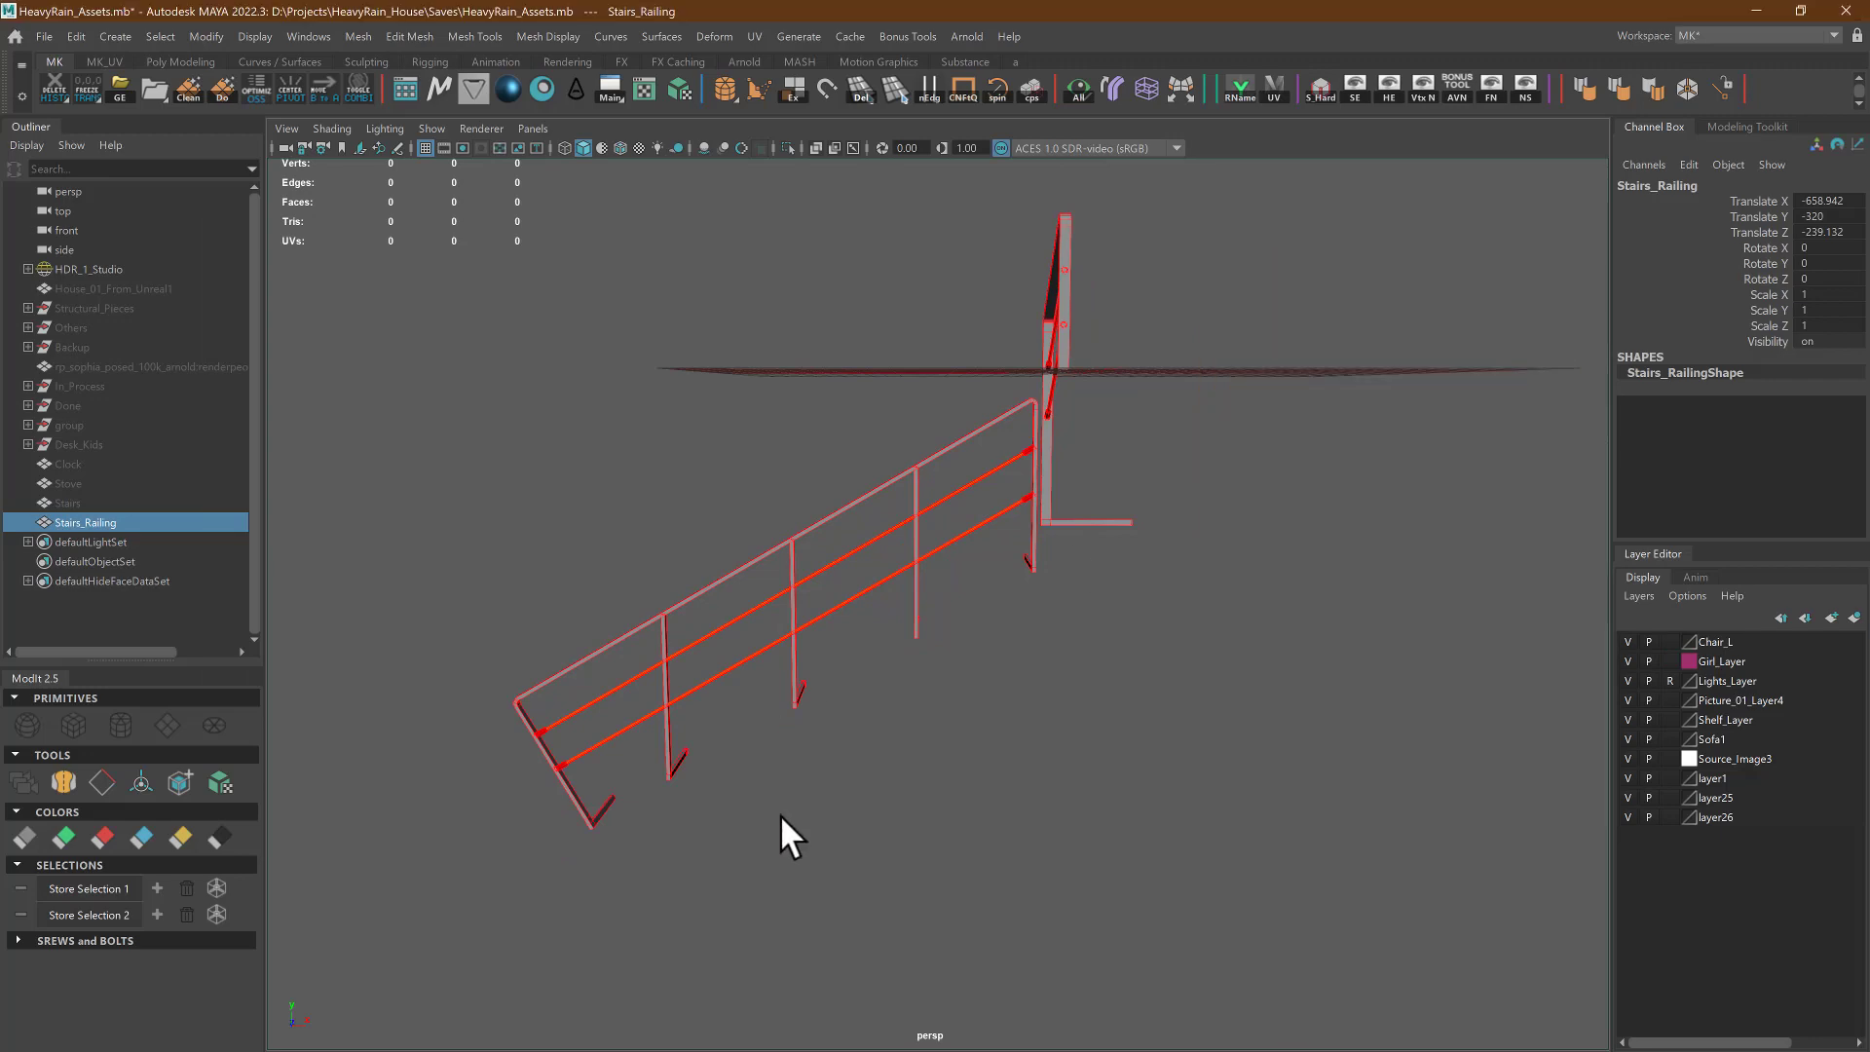
Examine the Stairs_Railing model's posts, rods and rod connectors close up, then view the whole railing
{"action": "middle_click_drag", "start_coordinate": [687, 706], "coordinate": [789, 651], "text": "alt"}
{"action": "right_click_drag", "start_coordinate": [789, 651], "coordinate": [1645, 662], "text": "alt"}
{"action": "left_click_drag", "start_coordinate": [817, 677], "coordinate": [846, 538], "text": "alt"}
{"action": "middle_click_drag", "start_coordinate": [873, 444], "coordinate": [897, 538], "text": "alt"}
{"action": "right_click_drag", "start_coordinate": [897, 538], "coordinate": [268, 492], "text": "alt"}
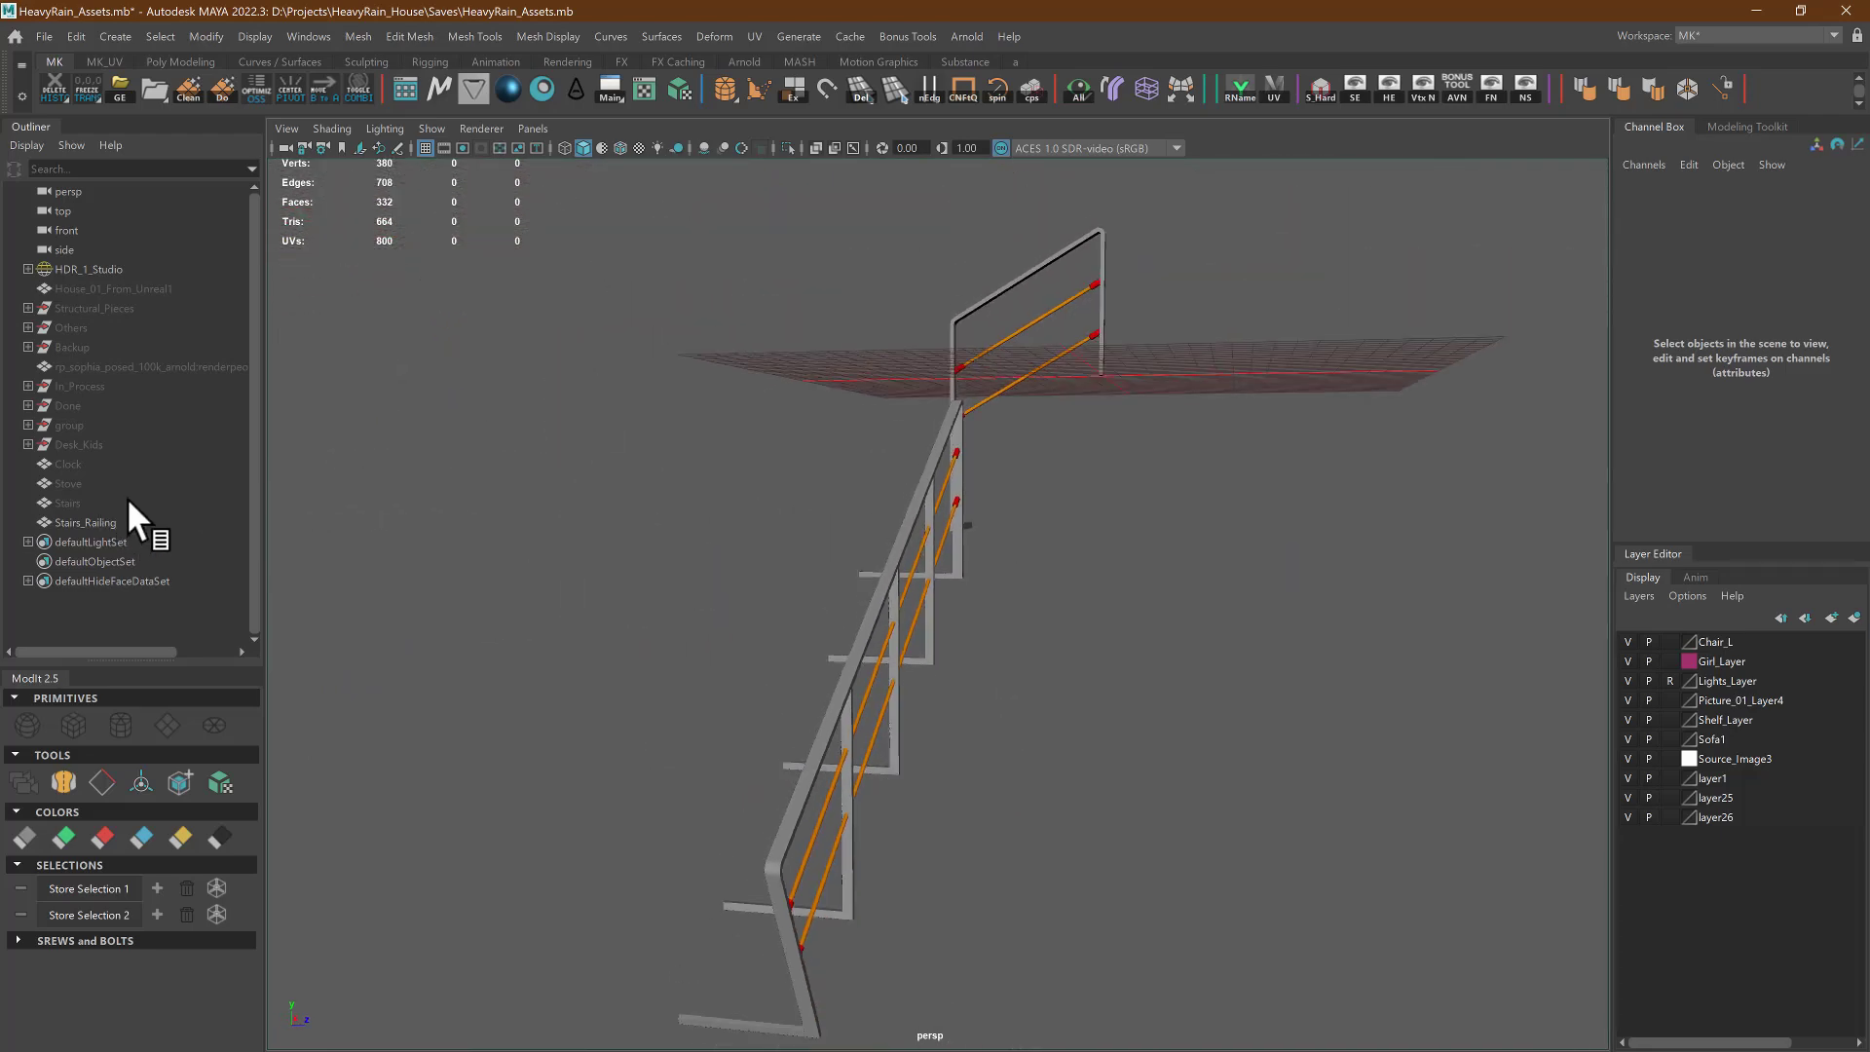
Switch to the HeavyRain_House project in Unreal Editor and move the view to the upper staircase
{"action": "key", "text": "alt+Tab"}
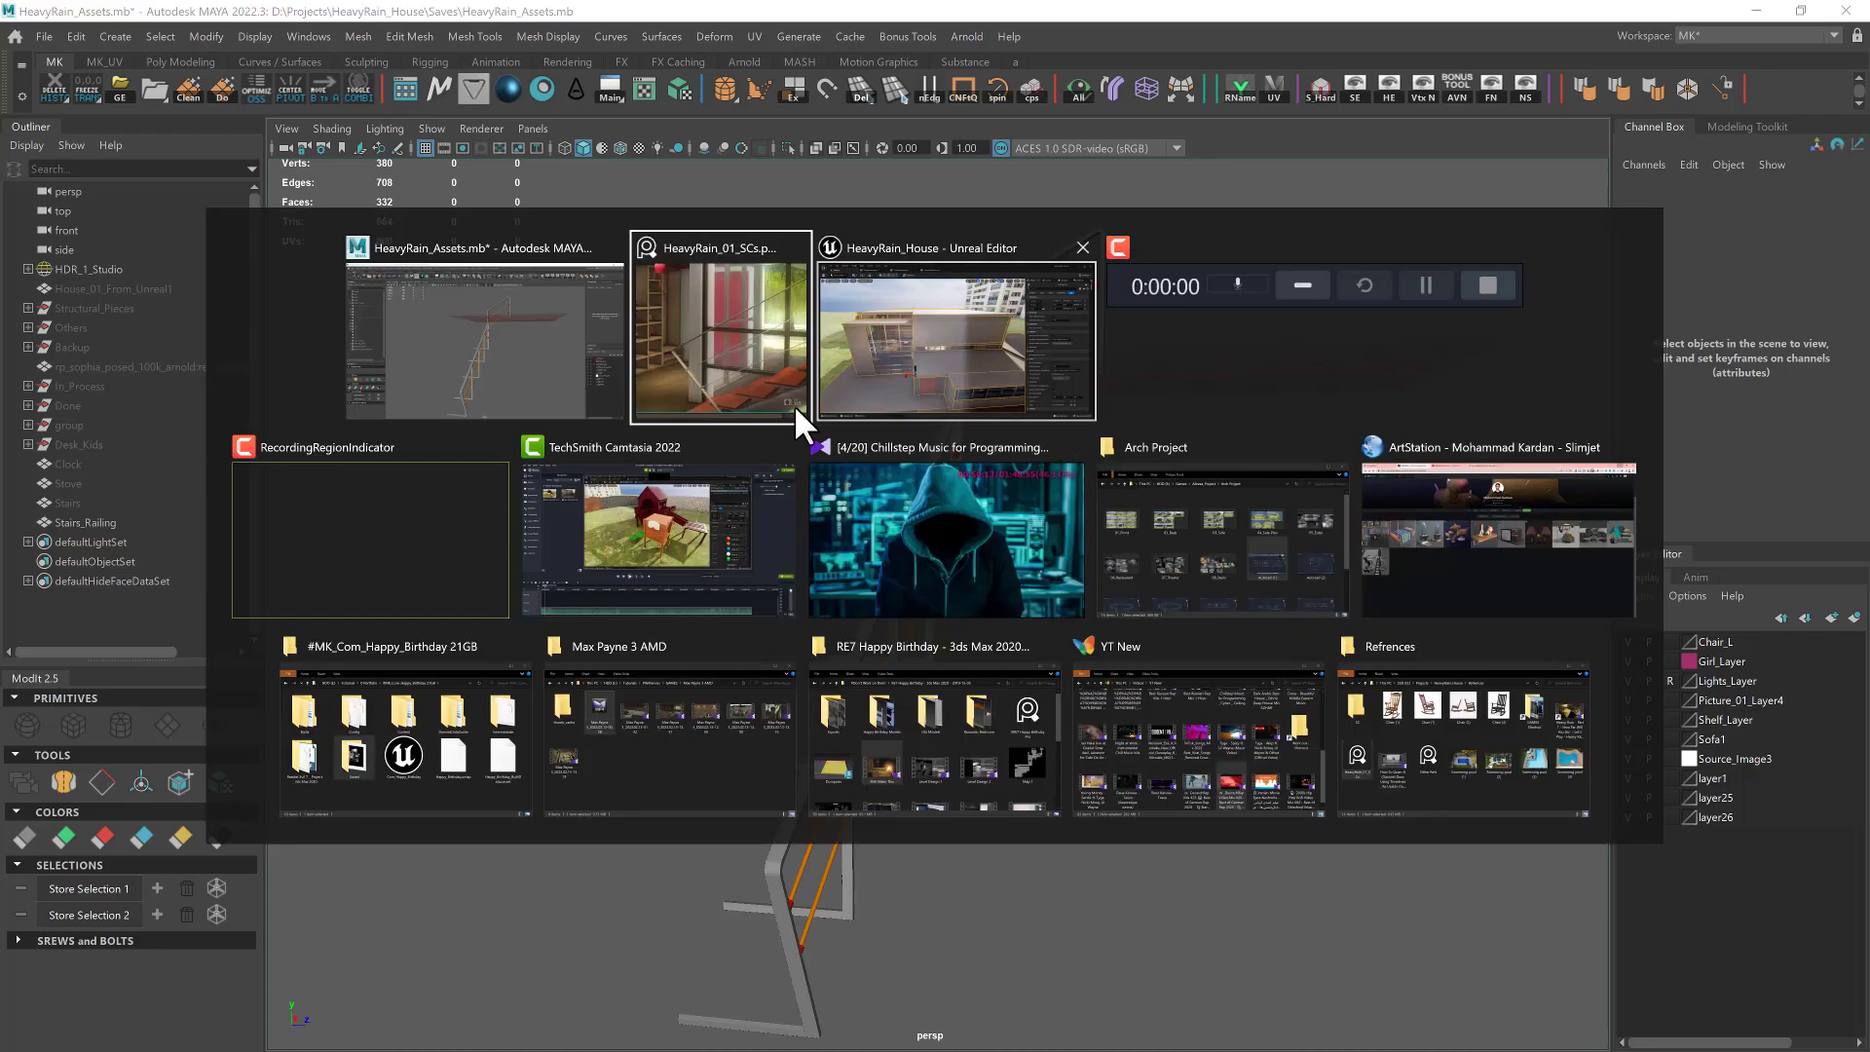
{"action": "left_click", "coordinate": [964, 340]}
{"action": "right_click_drag", "start_coordinate": [884, 414], "coordinate": [873, 420]}
{"action": "key", "text": "w"}
{"action": "mouse_move", "coordinate": [693, 607]}
{"action": "right_mouse_down"}
{"action": "mouse_move", "coordinate": [686, 575]}
{"action": "mouse_move", "coordinate": [692, 607]}
{"action": "right_mouse_up"}
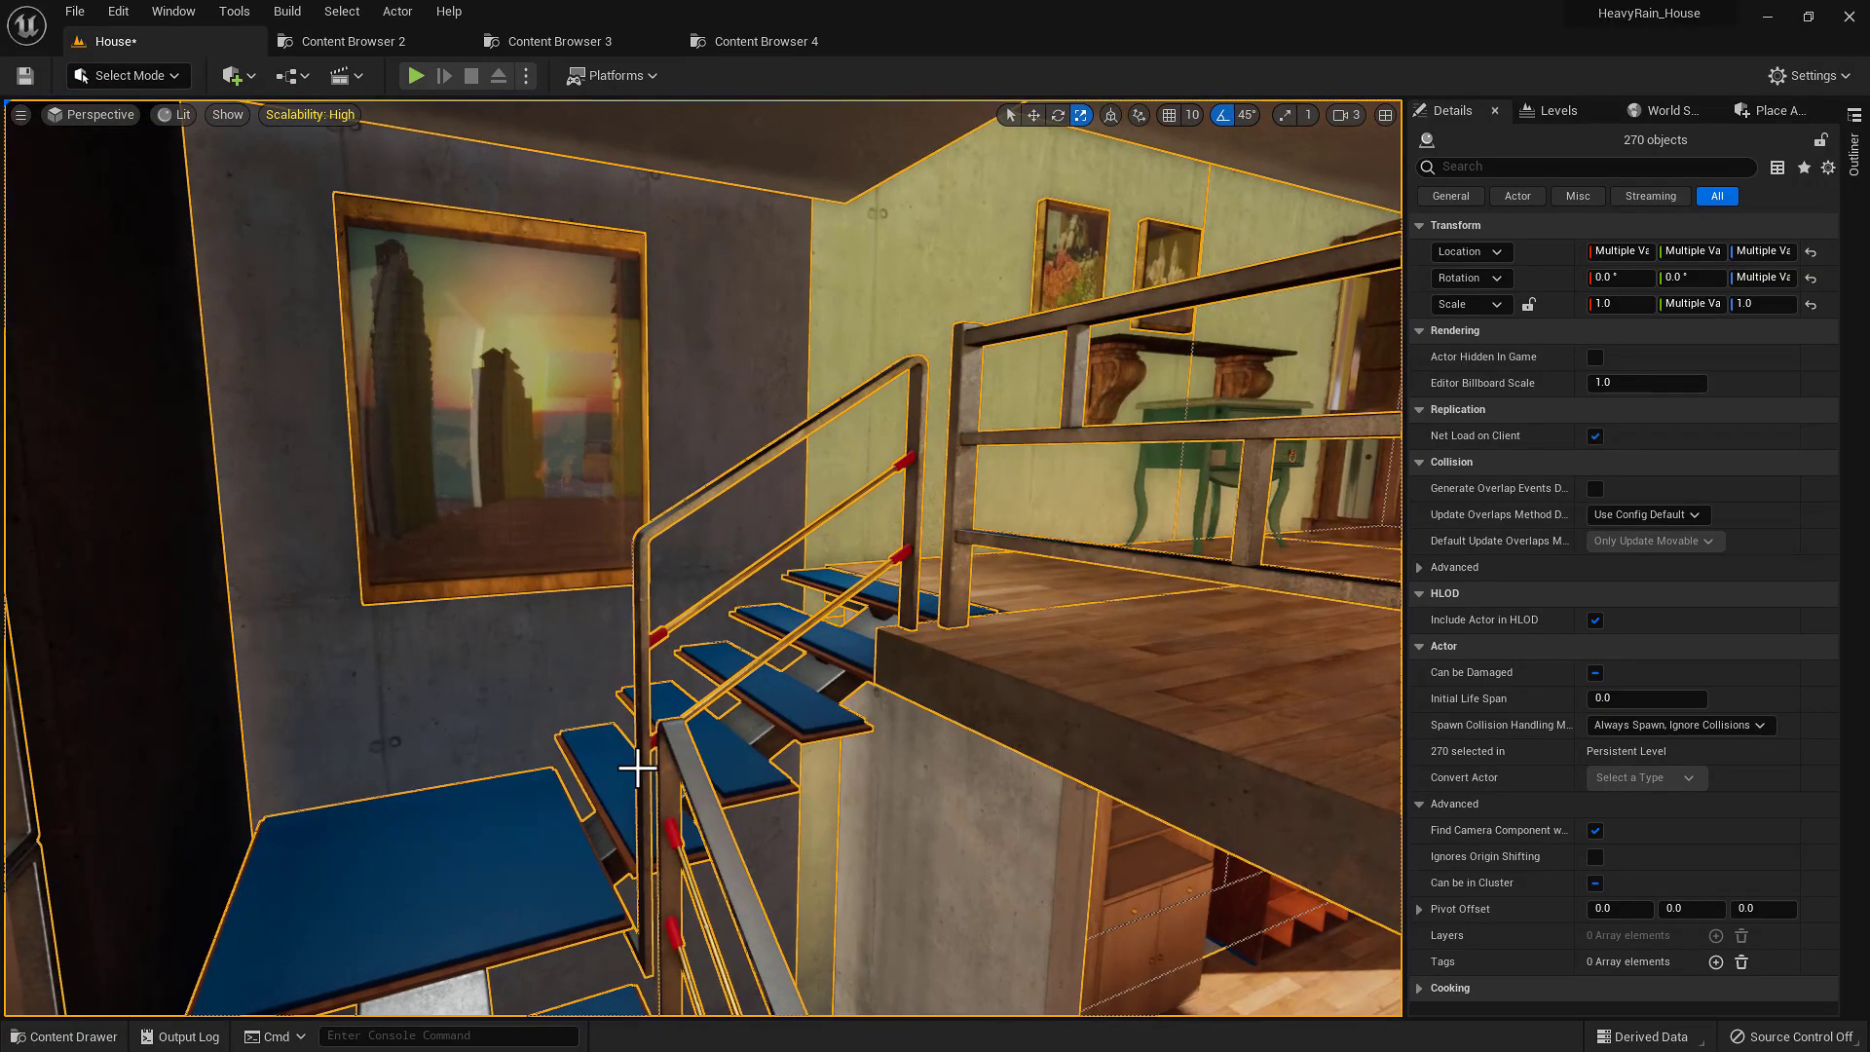
Select the Stairs mesh and focus on it, then select the stair railing and focus on that instead
{"action": "left_click", "coordinate": [793, 743]}
{"action": "key", "text": "f"}
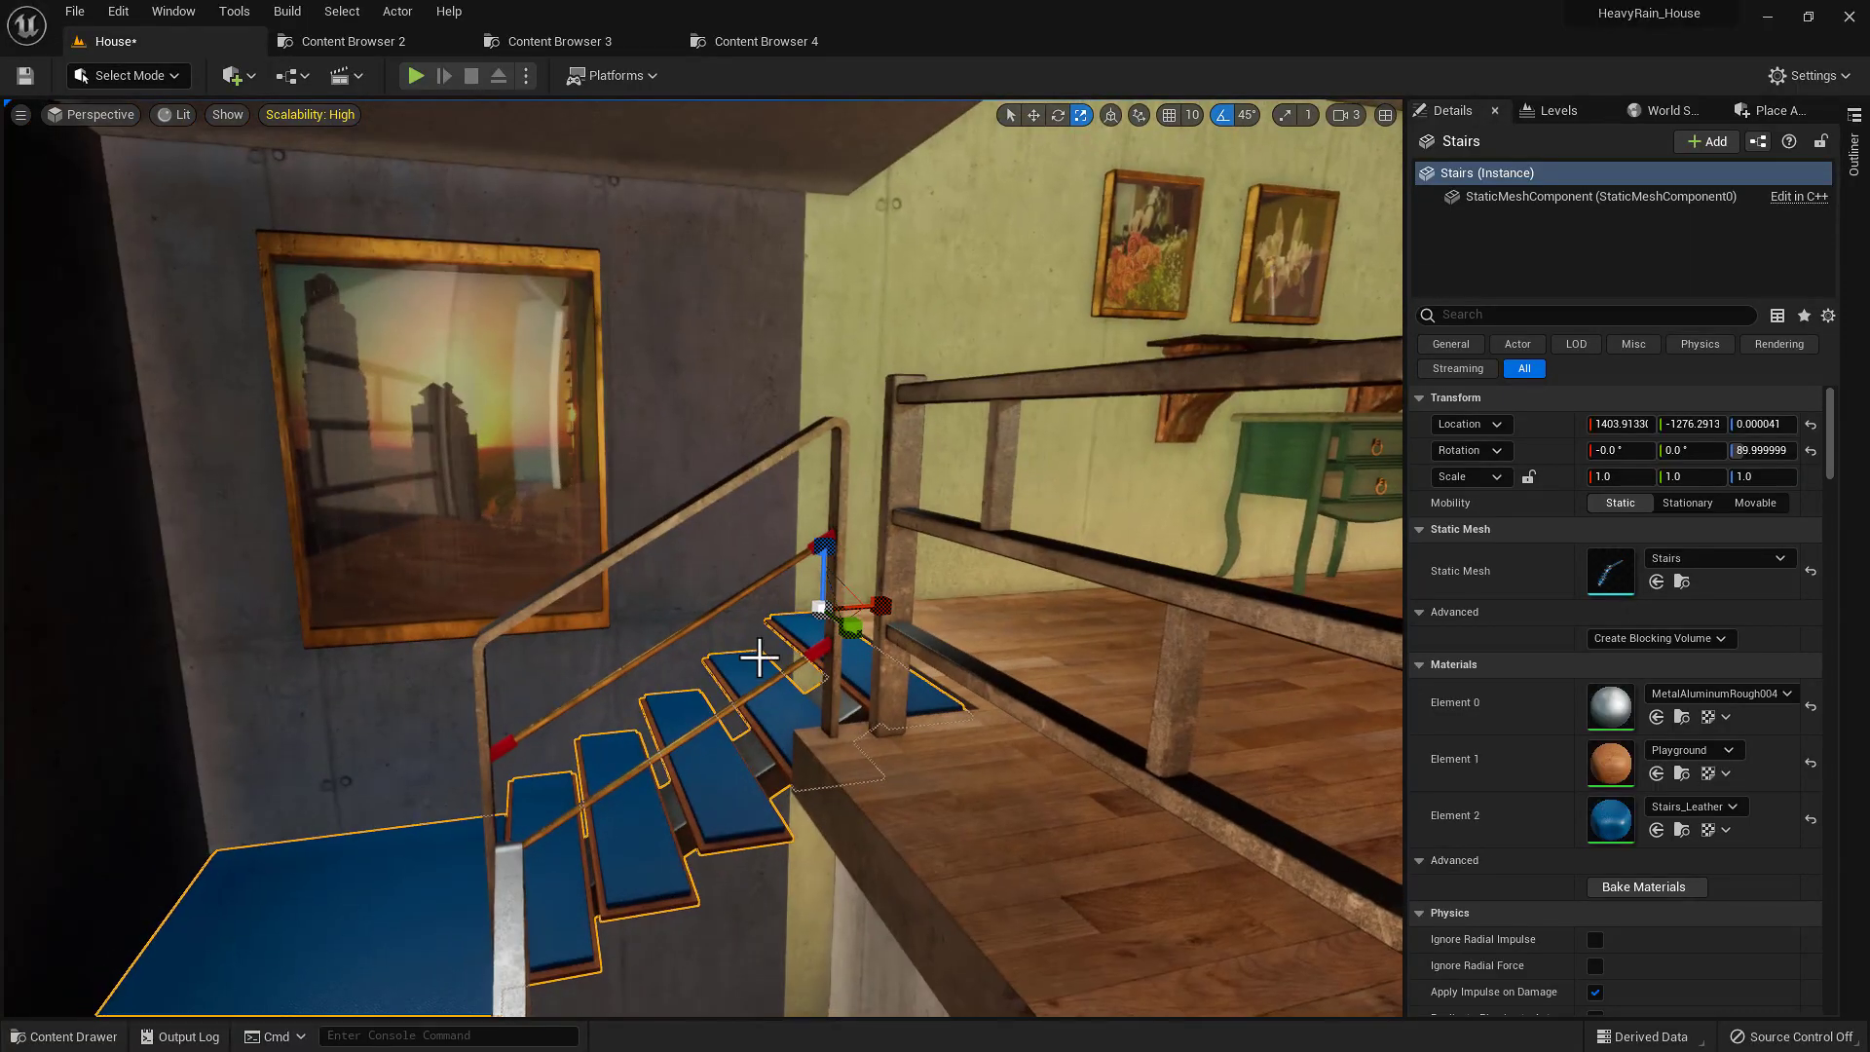
{"action": "left_click", "coordinate": [645, 543]}
{"action": "key", "text": "f"}
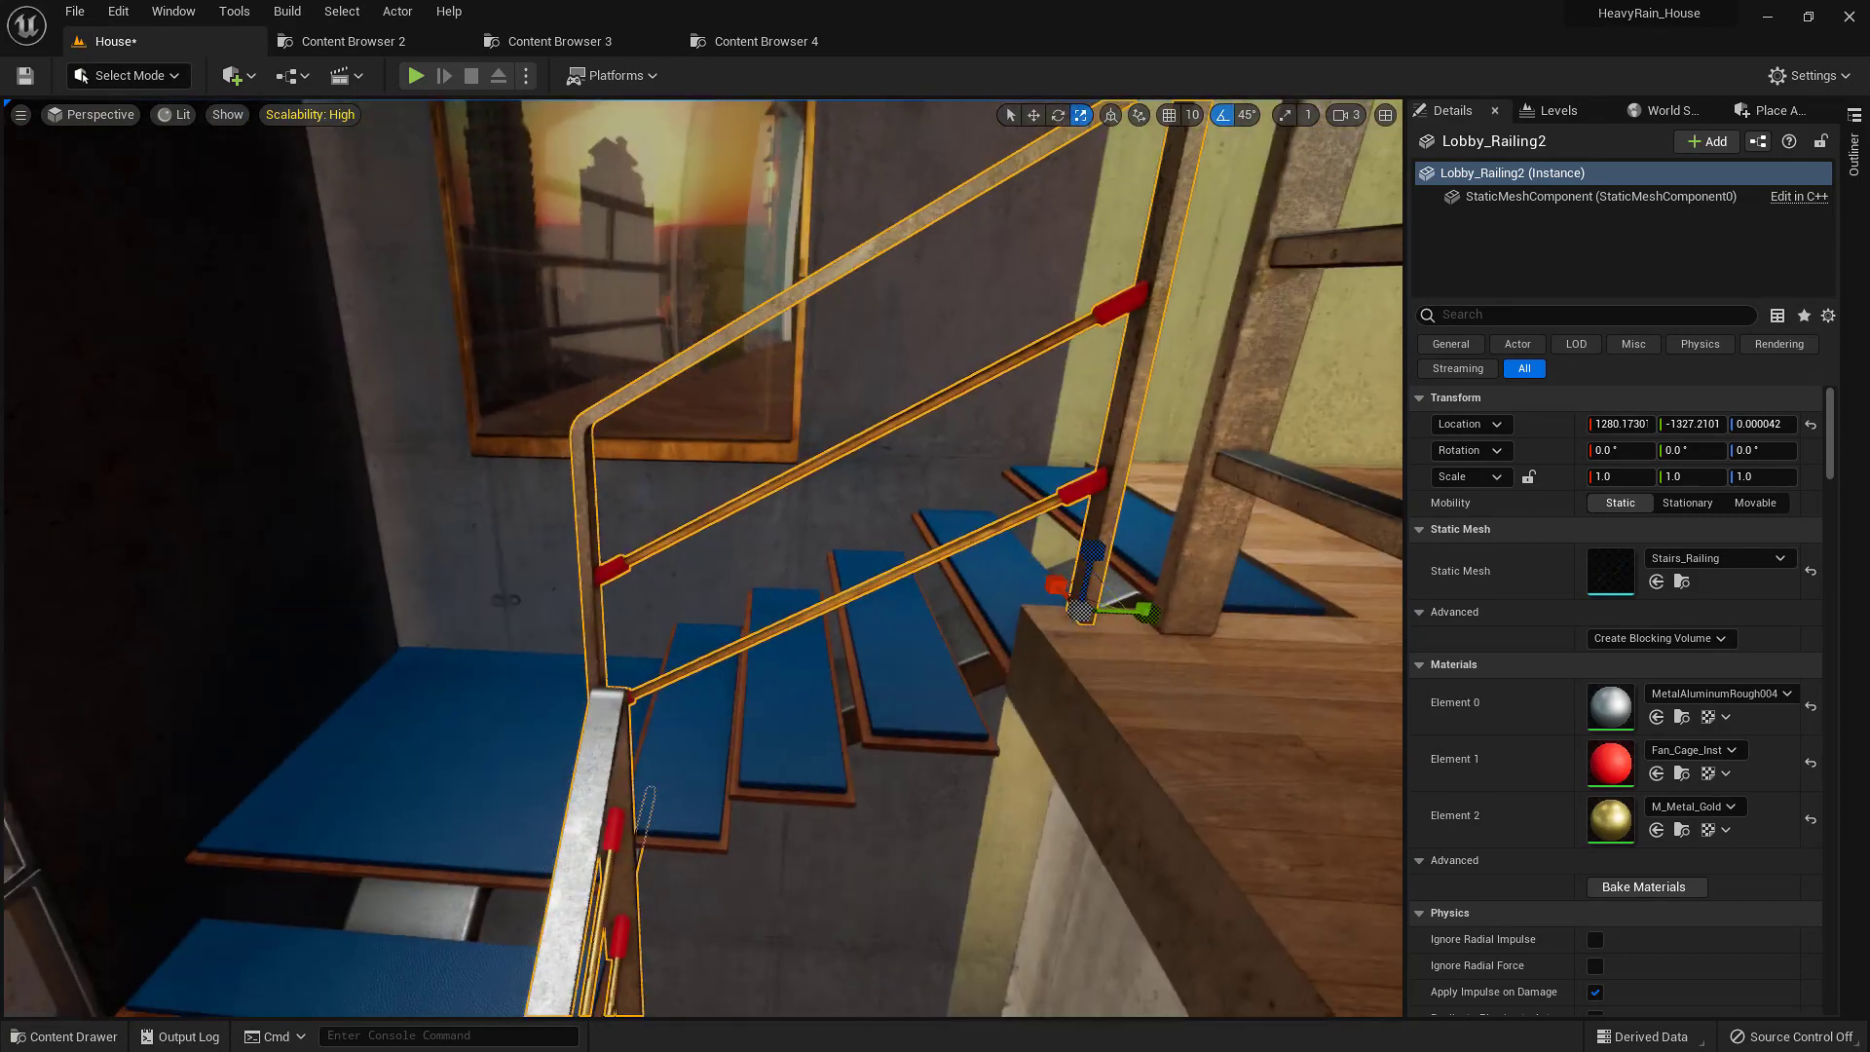
Examine the blue leather treads, wooden bases and metal support beam of the stairs close up
{"action": "key", "text": "w"}
{"action": "right_click_drag", "start_coordinate": [645, 543], "coordinate": [814, 672]}
{"action": "key", "text": "w"}
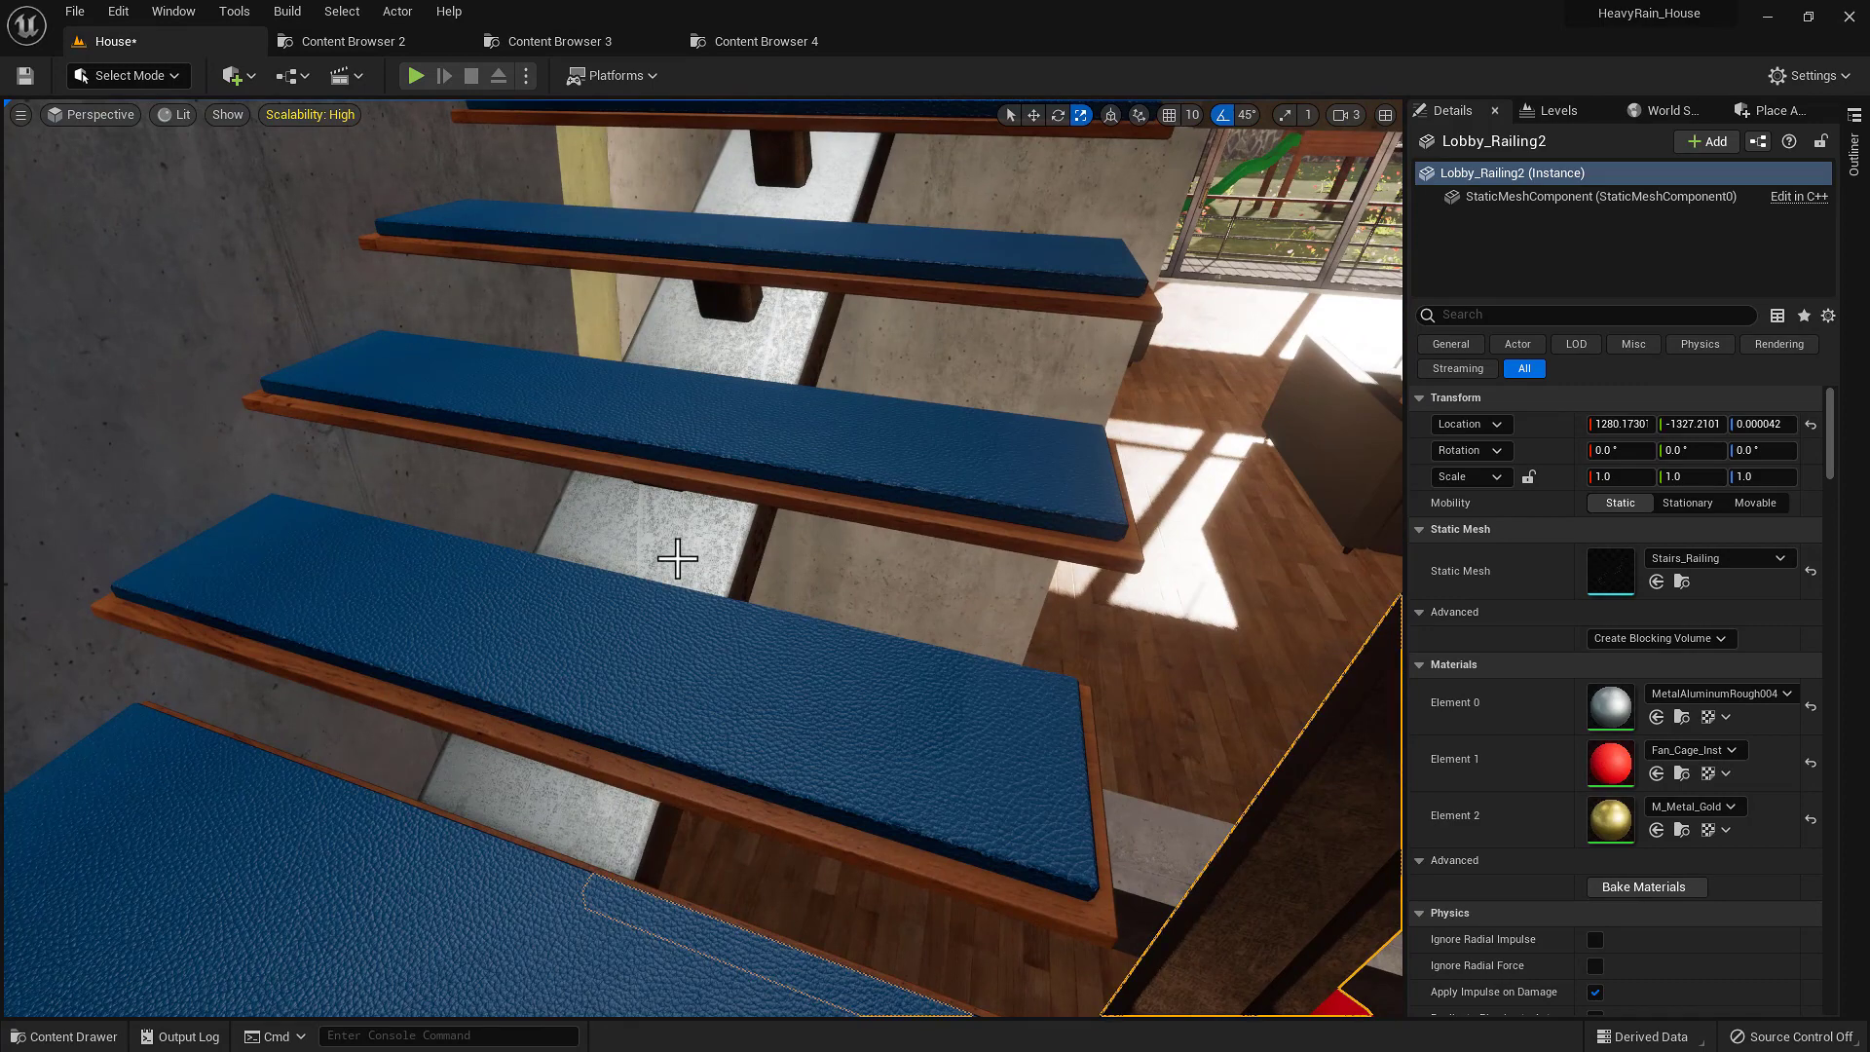
Examine the railing's bent metal posts and the red connectors holding the gold rods close up
{"action": "key", "text": "s"}
{"action": "right_click_drag", "start_coordinate": [932, 631], "coordinate": [835, 495]}
{"action": "key", "text": "d"}
{"action": "key", "text": "w"}
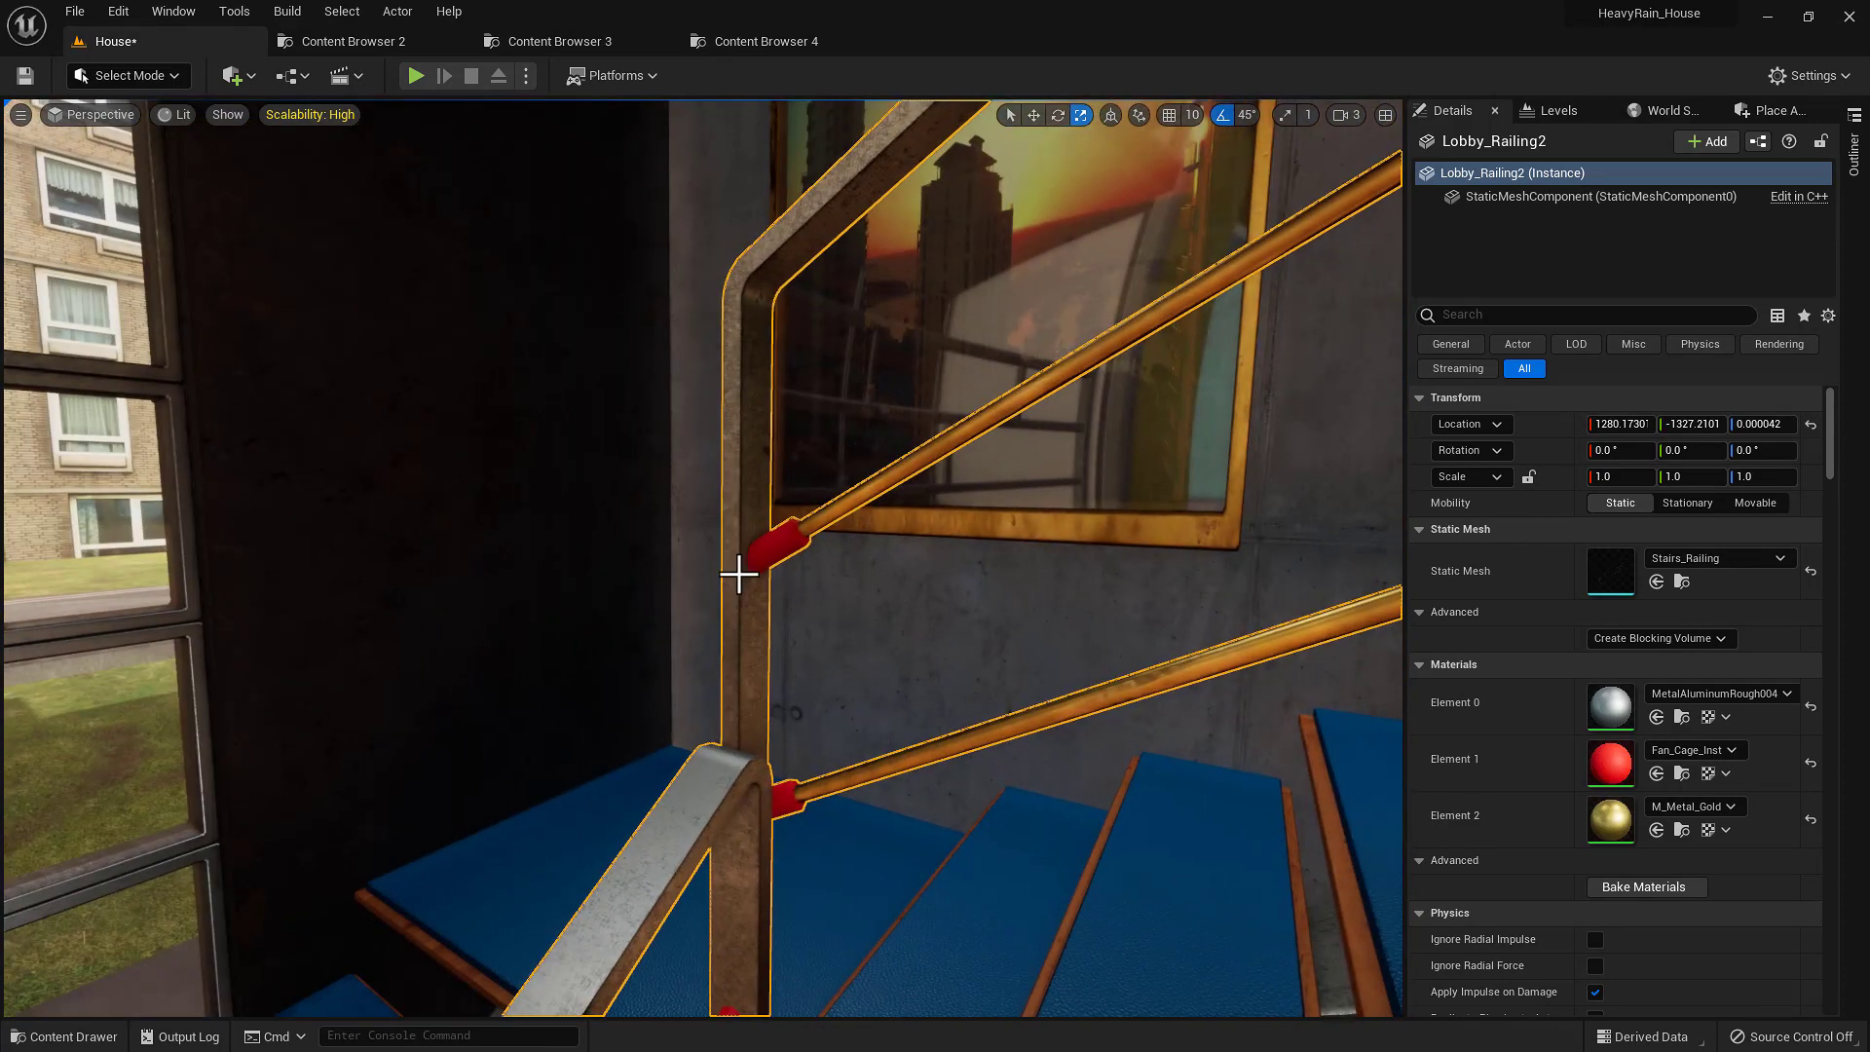
{"action": "right_click_drag", "start_coordinate": [720, 603], "coordinate": [735, 672]}
{"action": "key", "text": "w"}
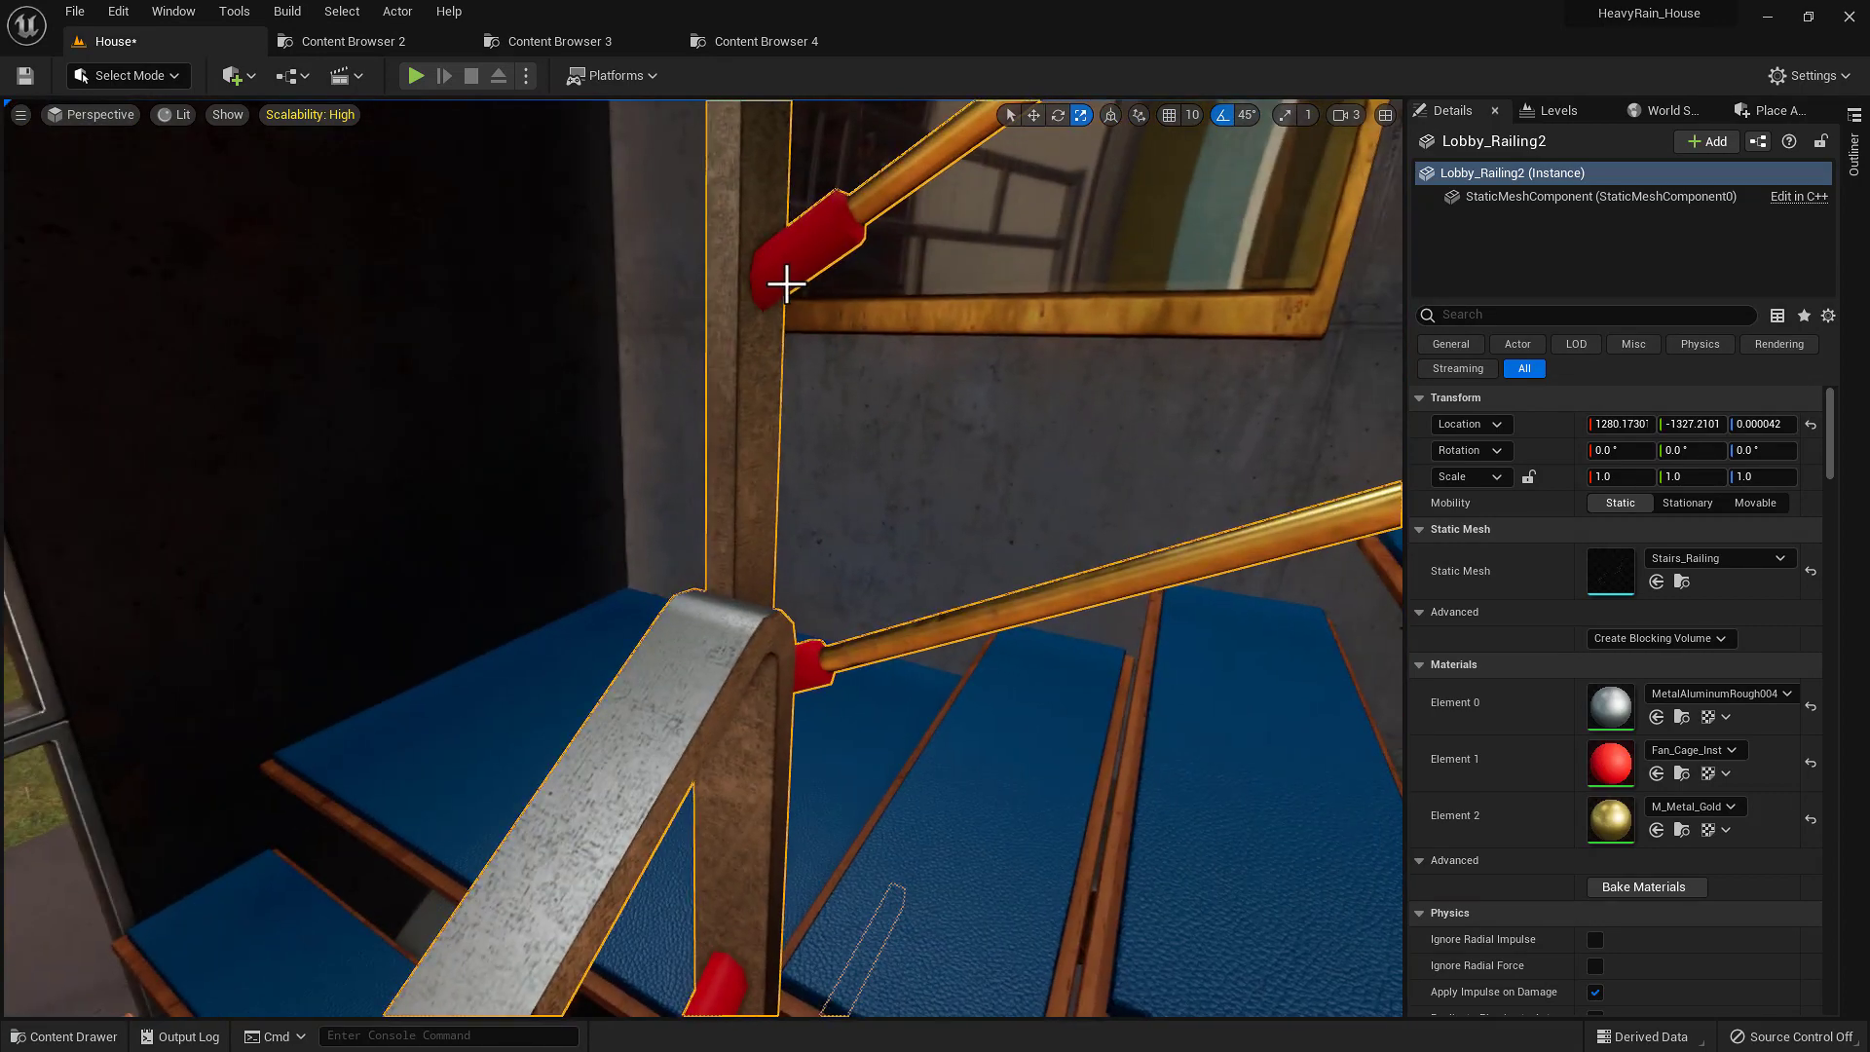
Select the Stairs mesh, then select the stair railing and open its Stairs_Railing static mesh for inspection
{"action": "right_click_drag", "start_coordinate": [1000, 660], "coordinate": [958, 684]}
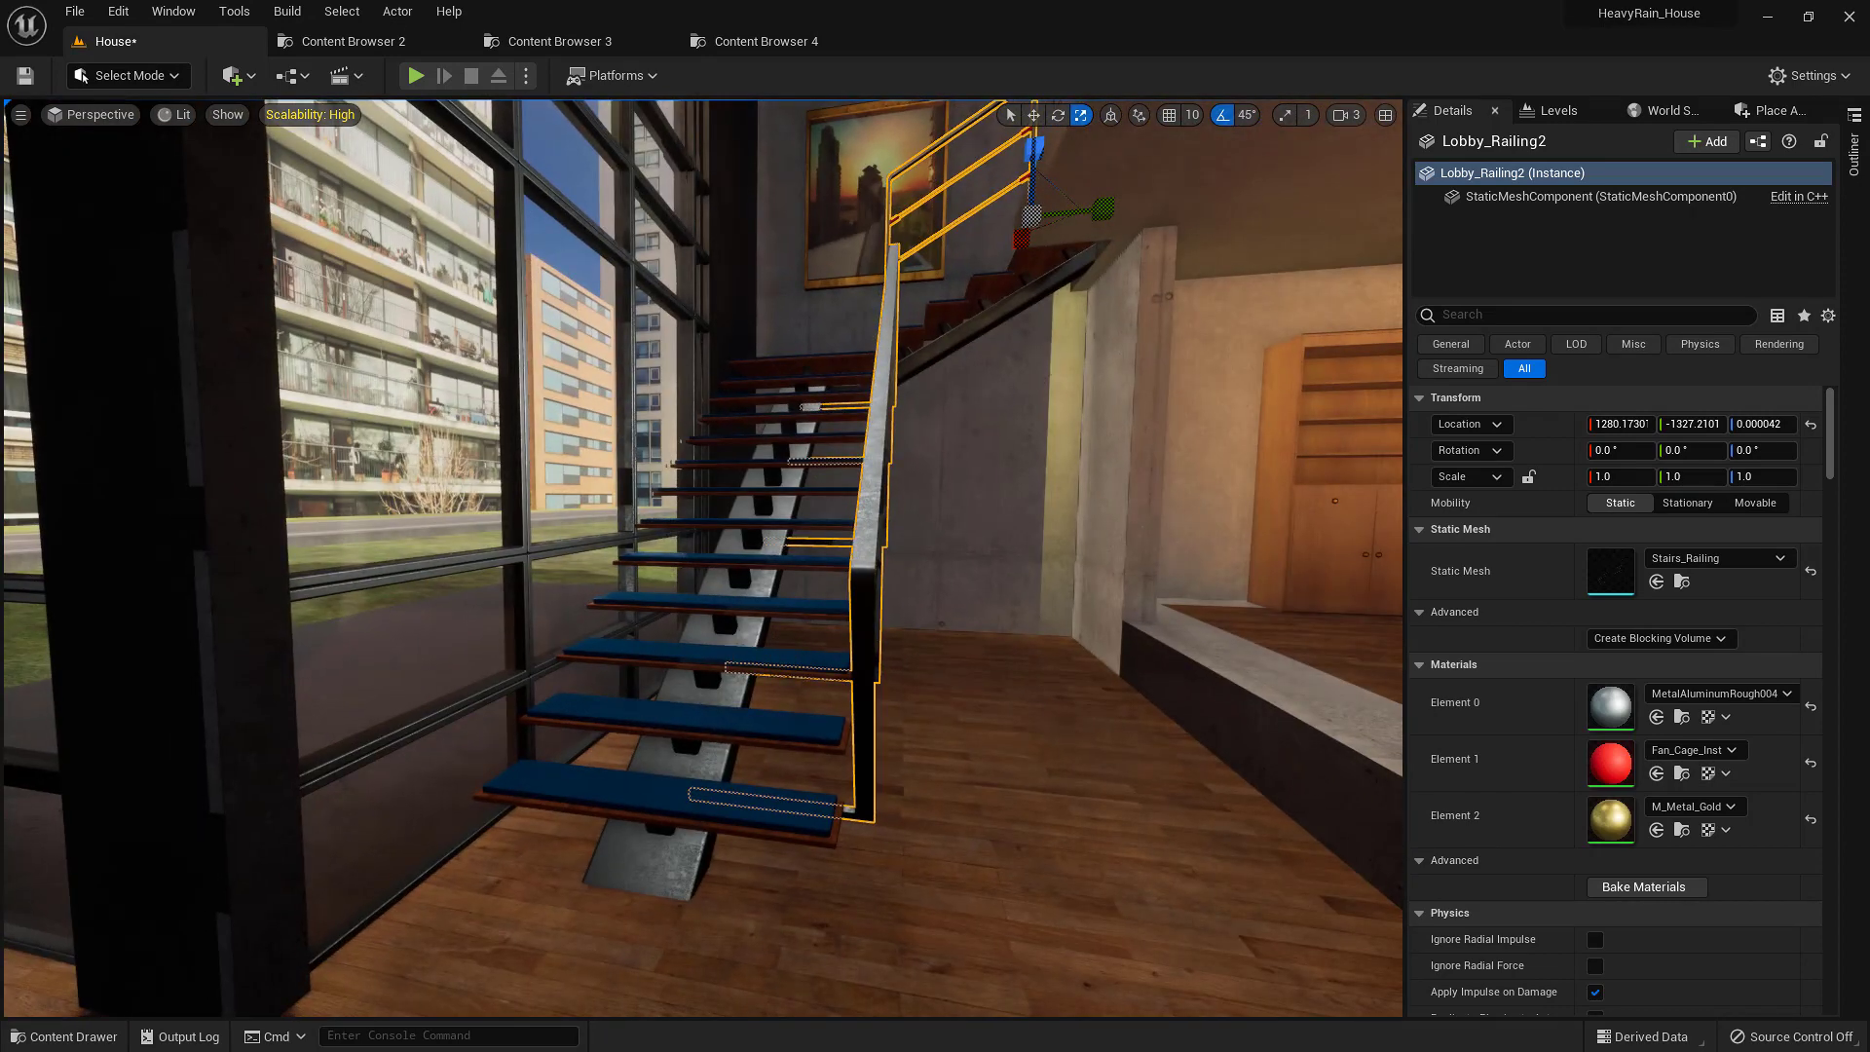
{"action": "left_click", "coordinate": [801, 743]}
{"action": "right_click_drag", "start_coordinate": [802, 743], "coordinate": [816, 574]}
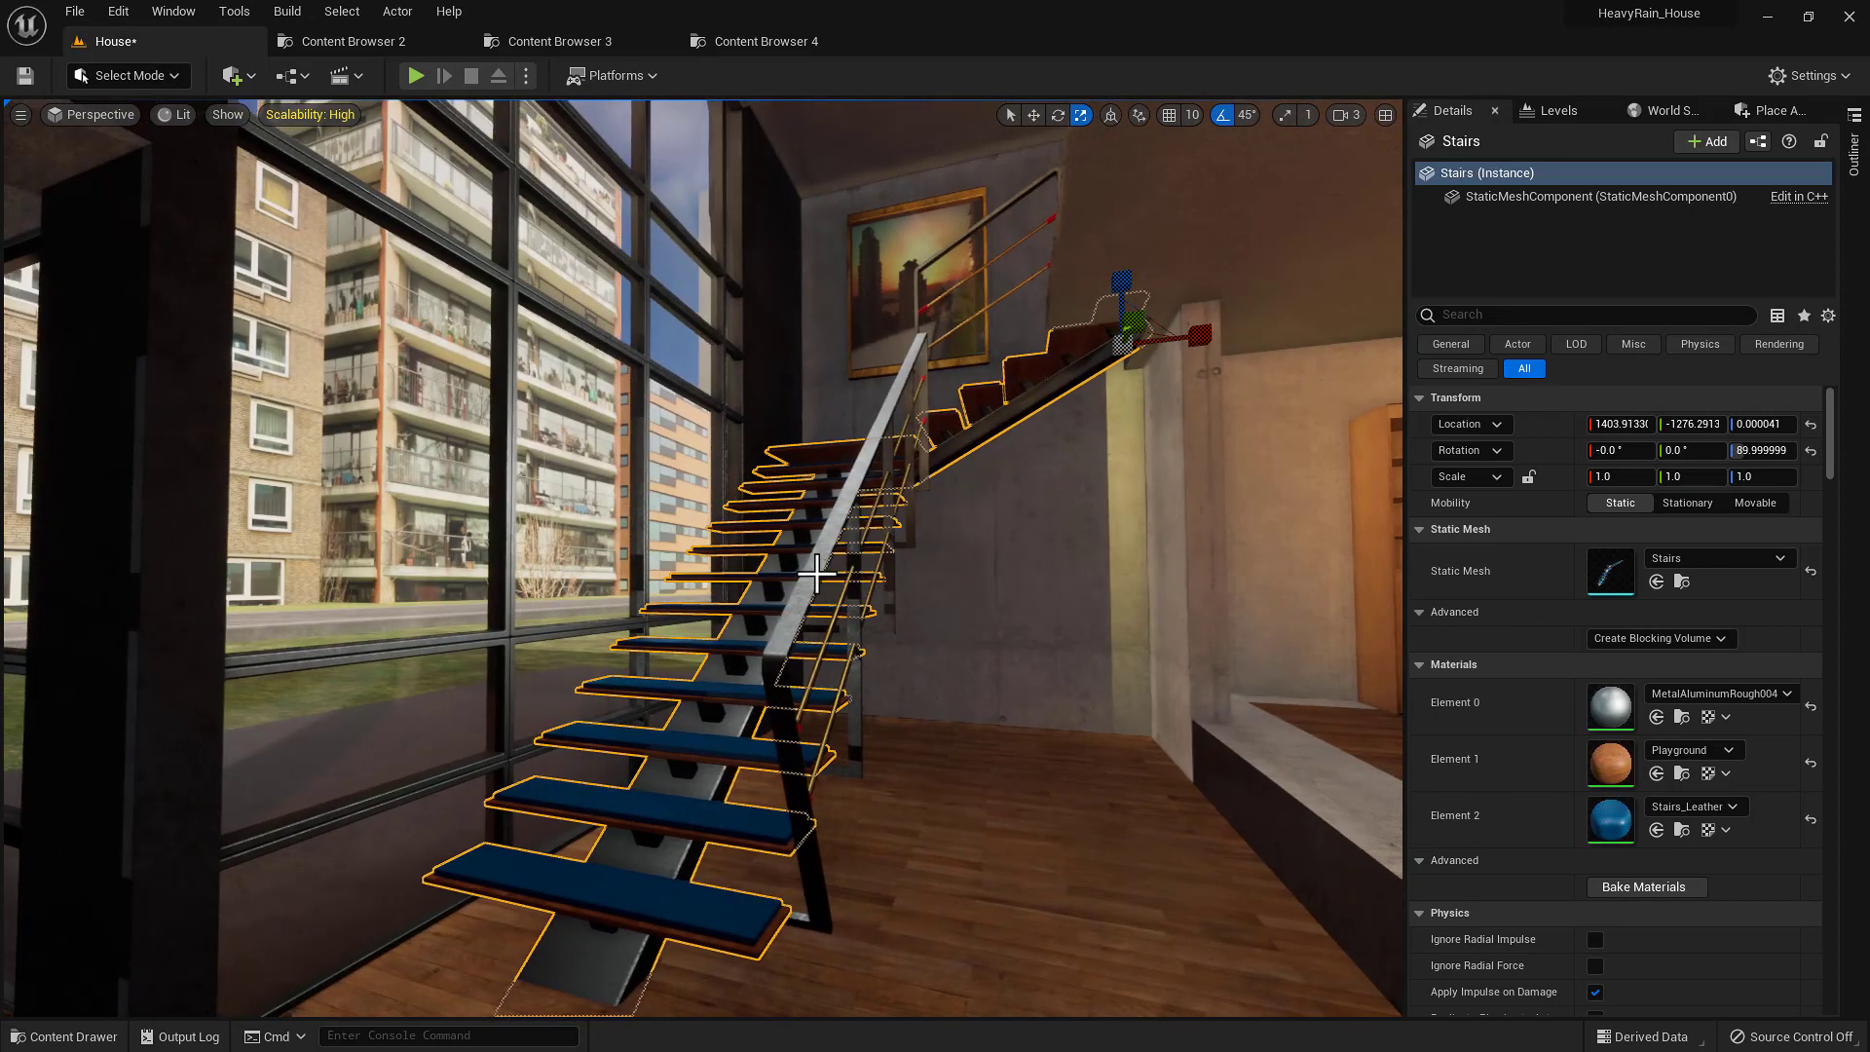
{"action": "left_click", "coordinate": [845, 501]}
{"action": "double_click", "coordinate": [1593, 574]}
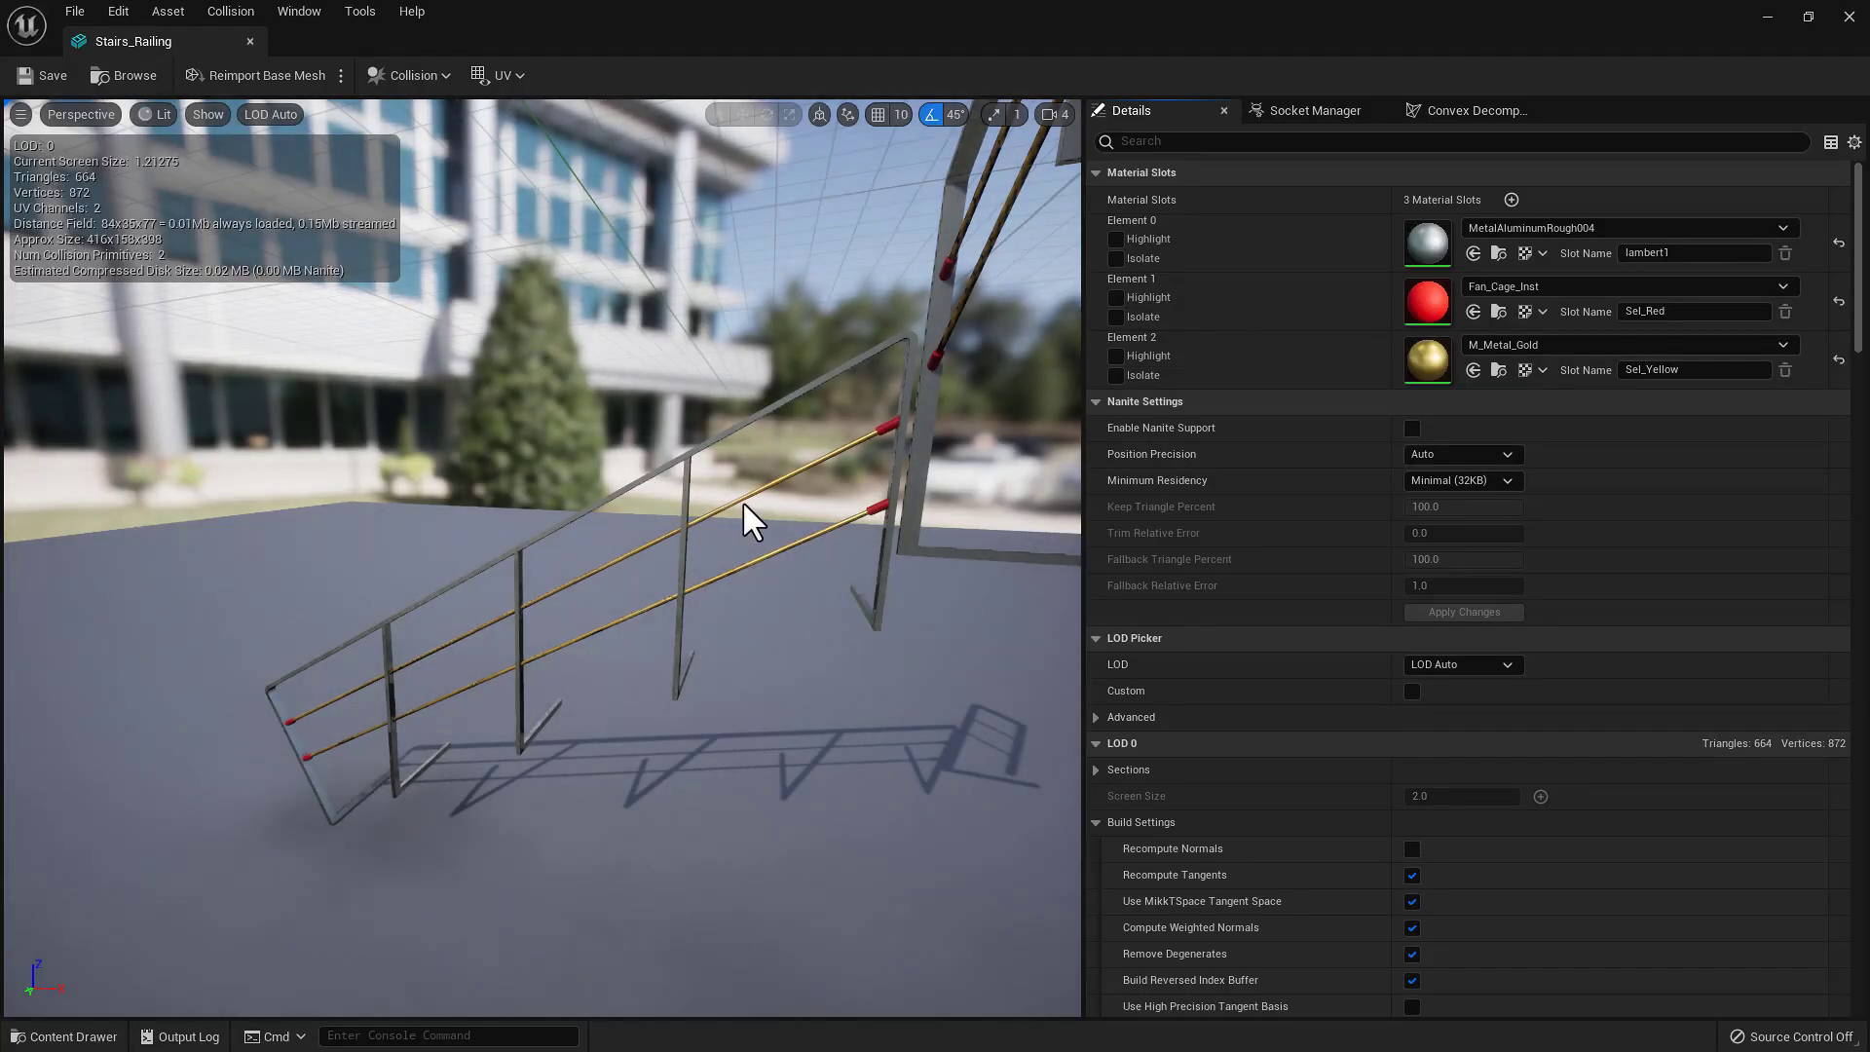
{"action": "left_click_drag", "start_coordinate": [743, 504], "coordinate": [814, 507]}
Display the simple collision of Stairs_Railing, examine its outline around the railing and close the mesh editor
{"action": "left_click", "coordinate": [449, 74]}
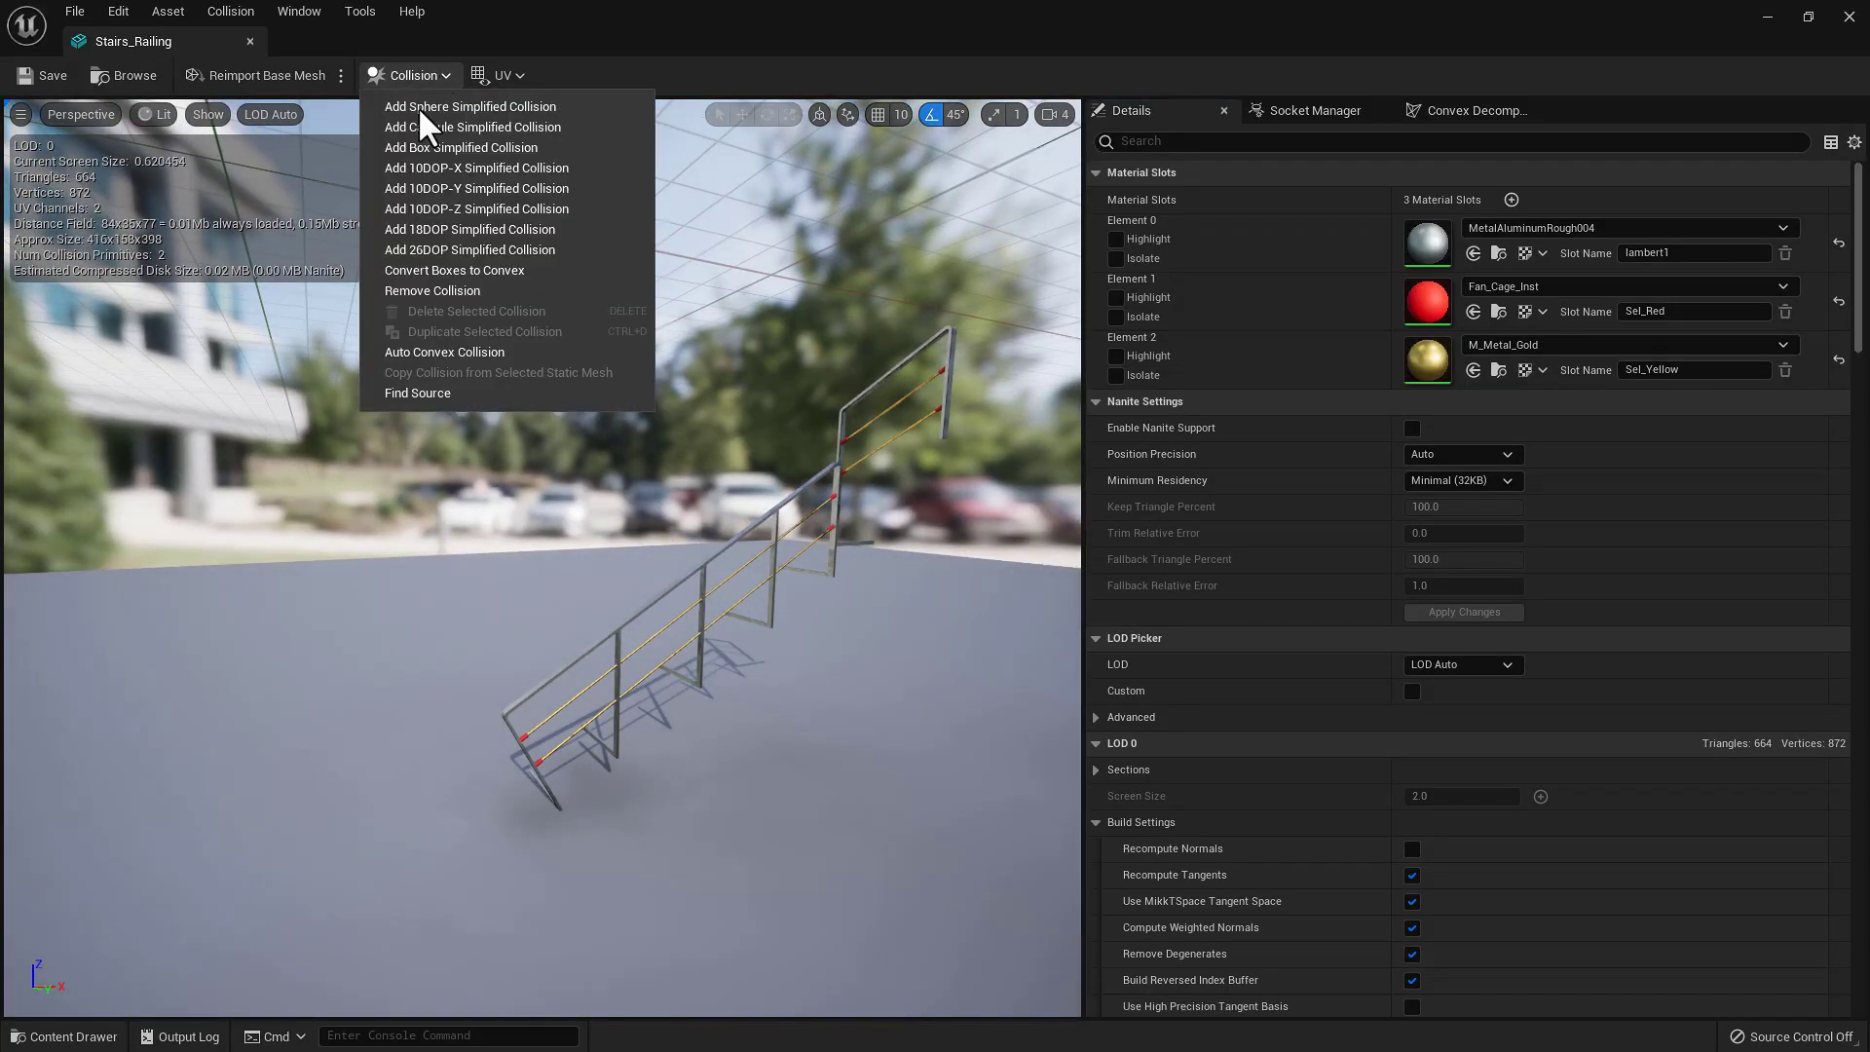
{"action": "left_click", "coordinate": [458, 144]}
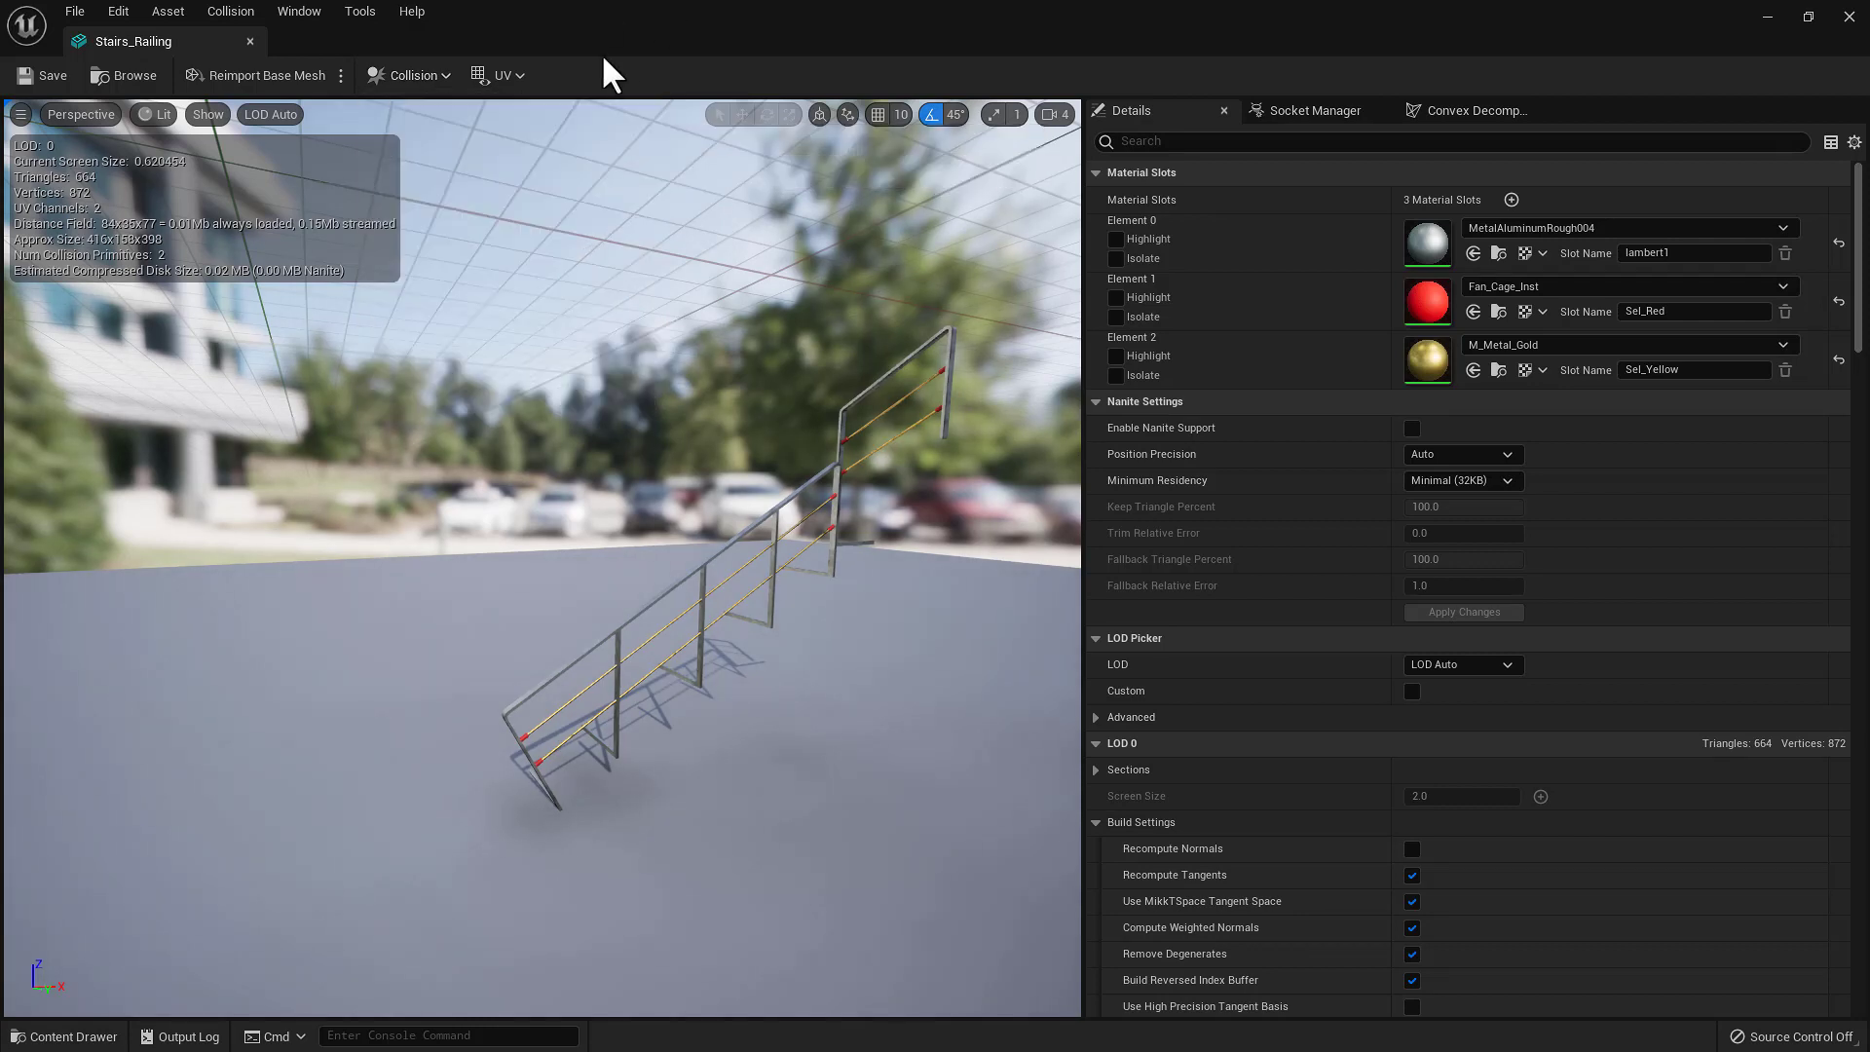
{"action": "left_click", "coordinate": [208, 114]}
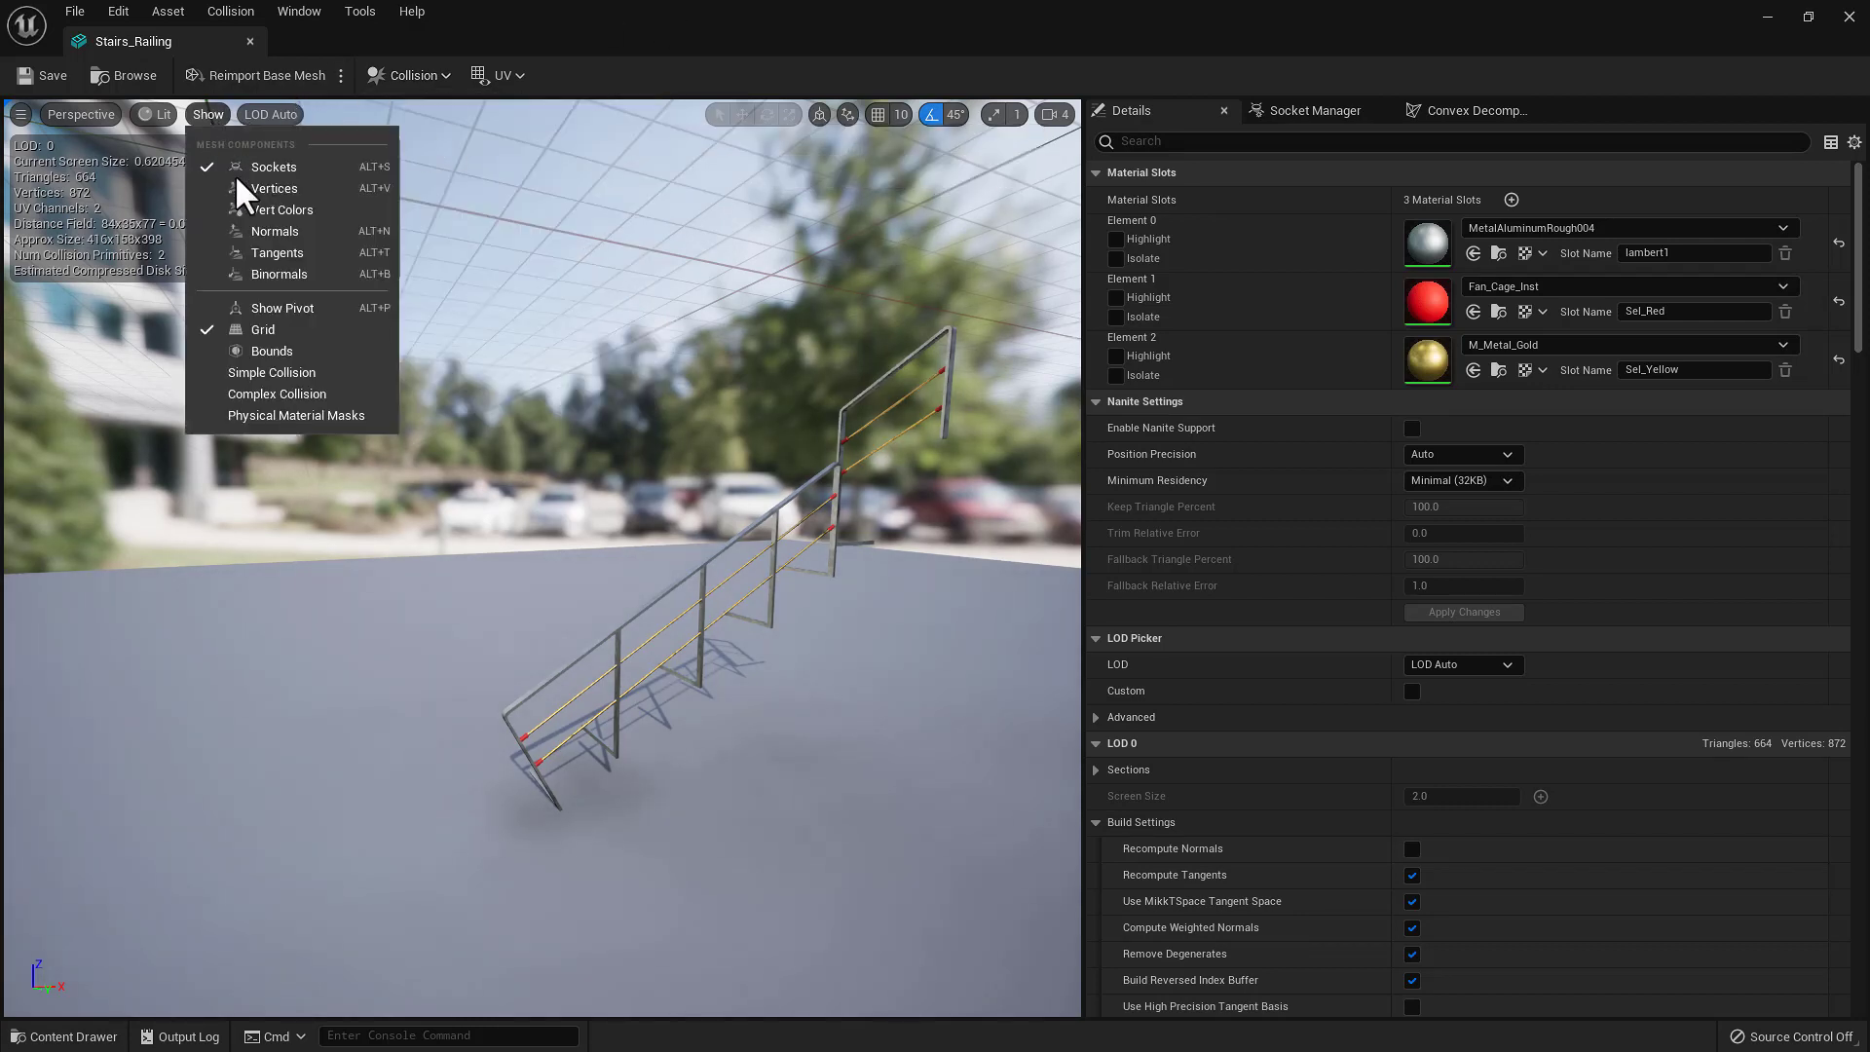
{"action": "left_click", "coordinate": [275, 366]}
{"action": "right_click_drag", "start_coordinate": [545, 545], "coordinate": [590, 517]}
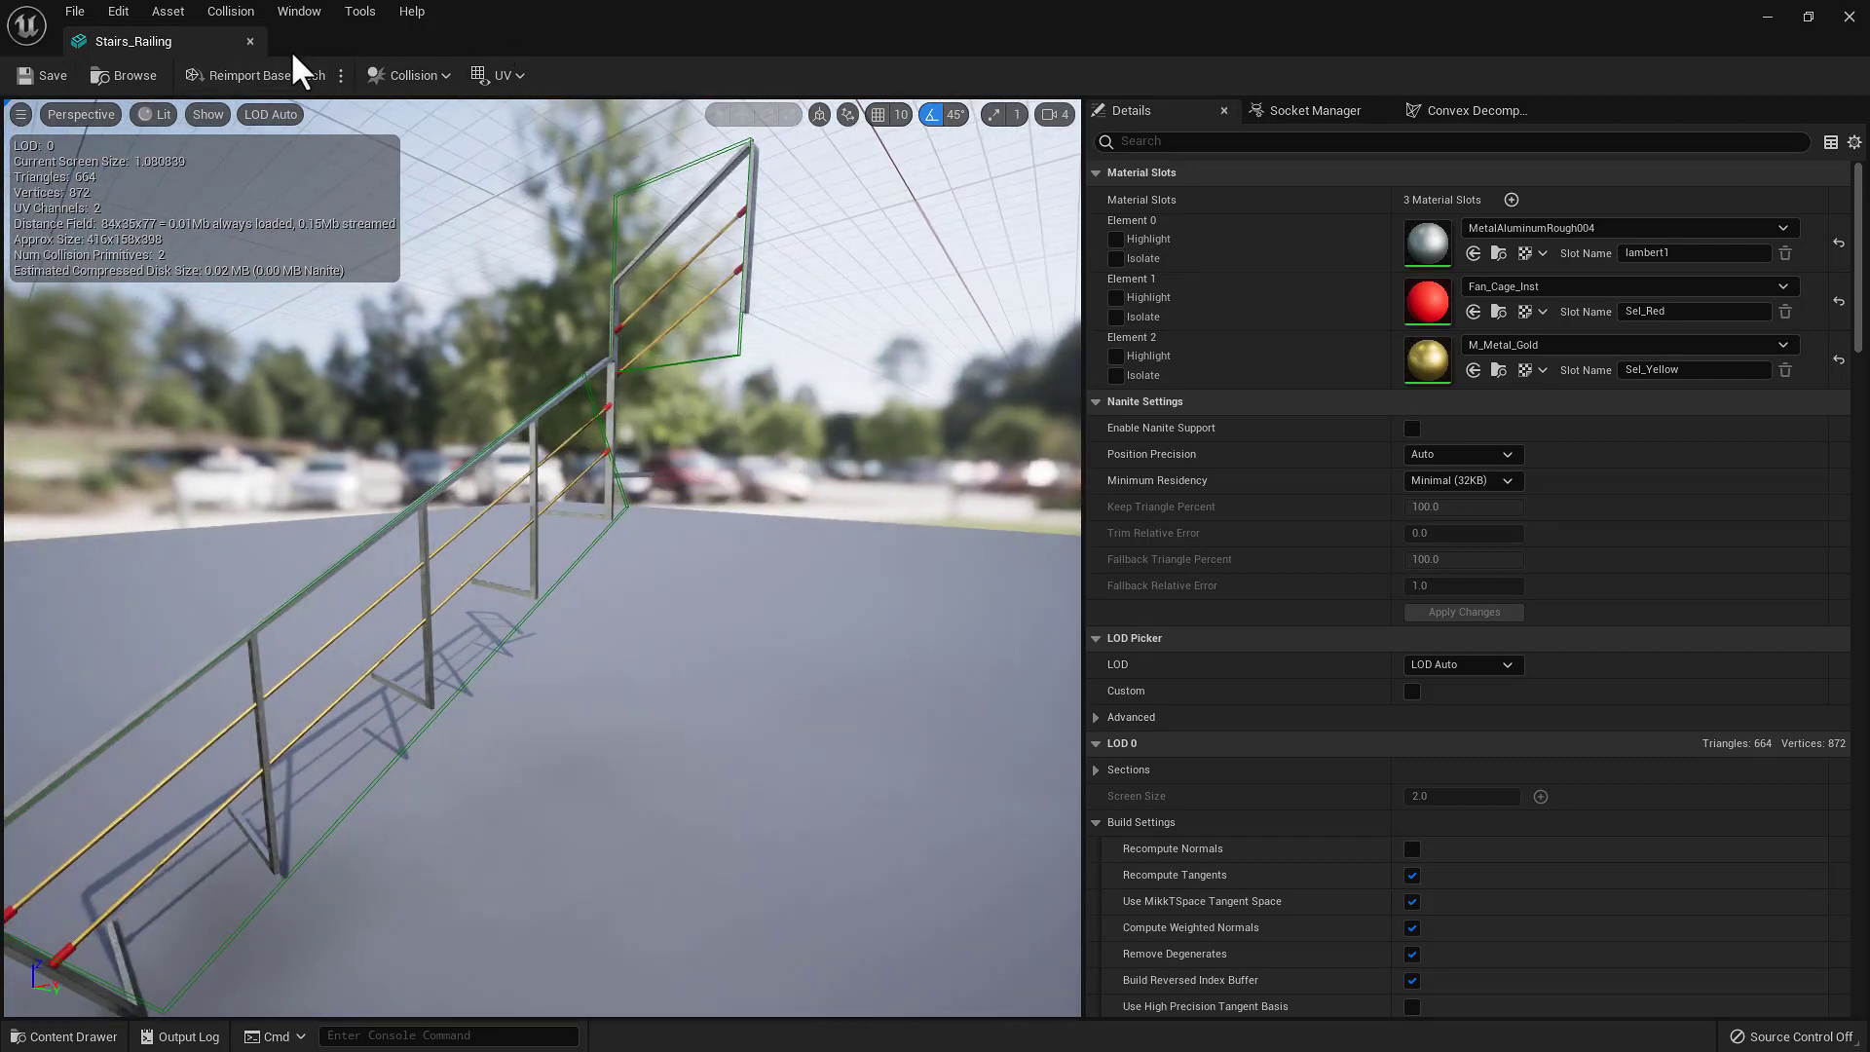
{"action": "left_click", "coordinate": [250, 41]}
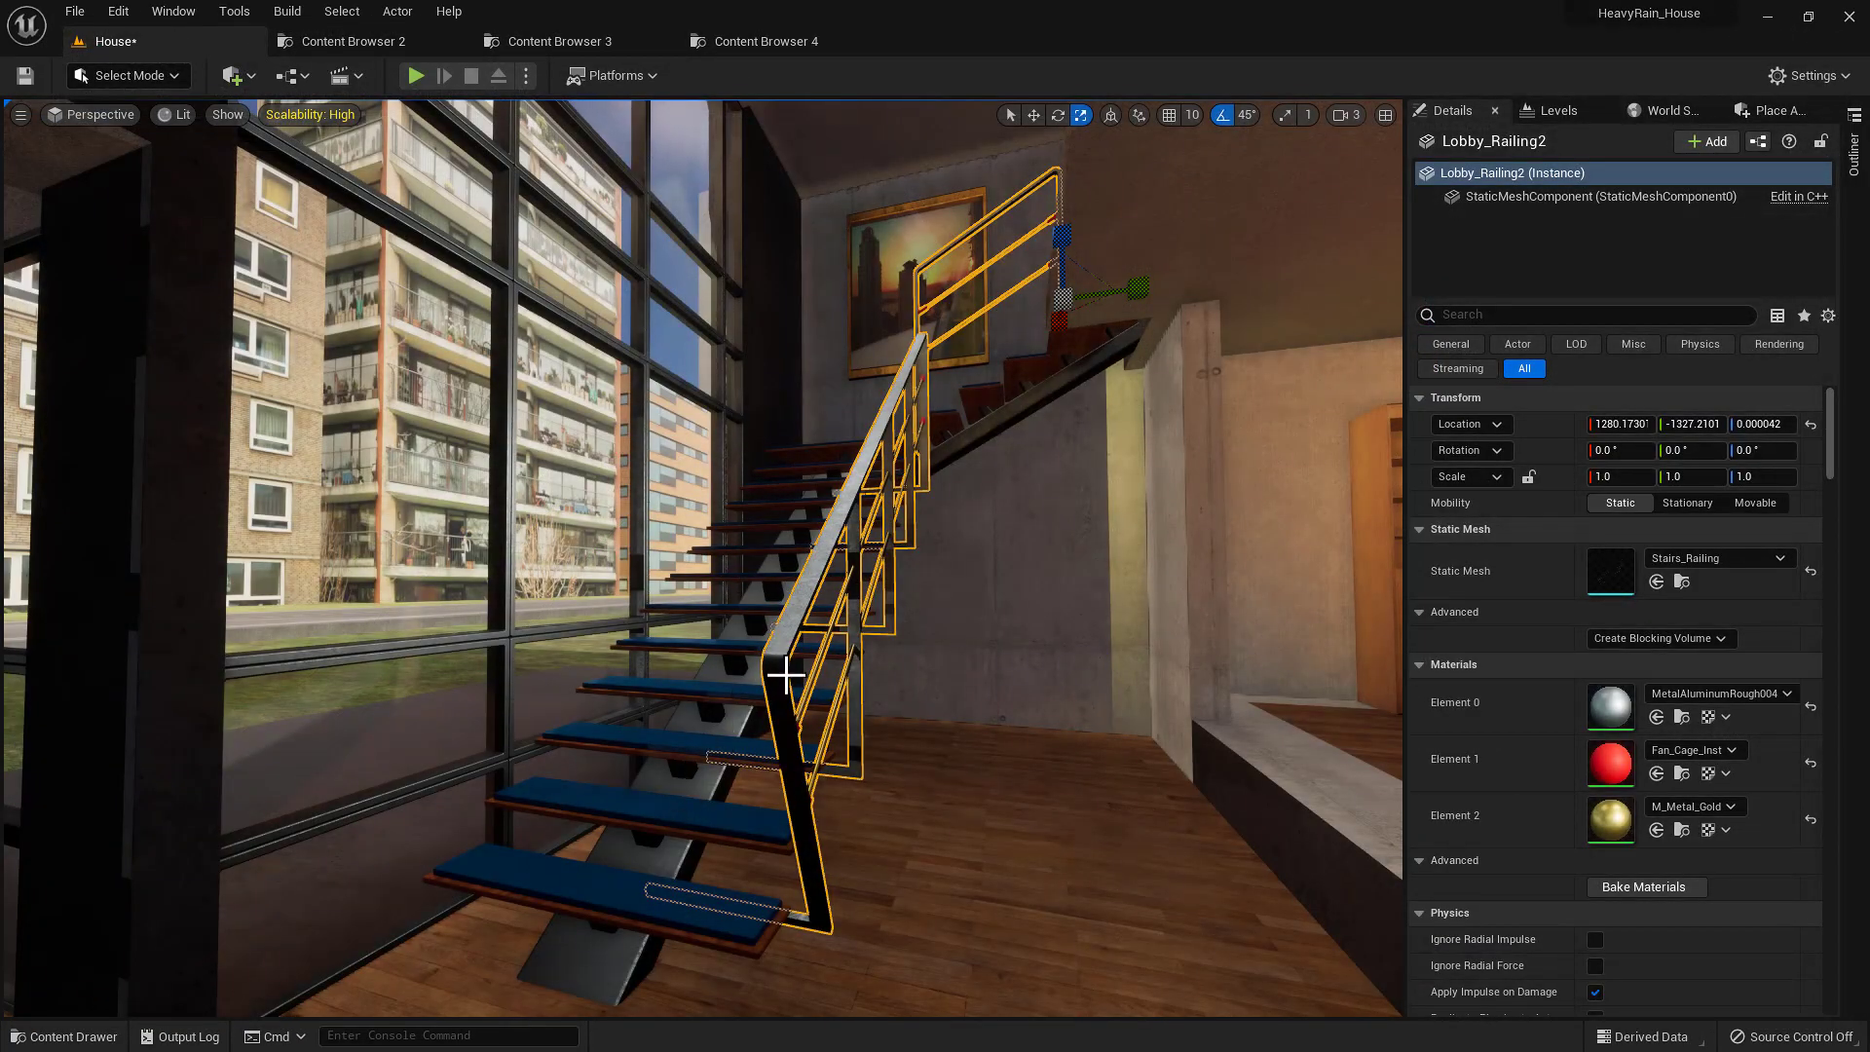
Switch to Maya and unparent the Stairs_Collision group from the Structures group inside Structural_Pieces
{"action": "key", "text": "alt+Tab"}
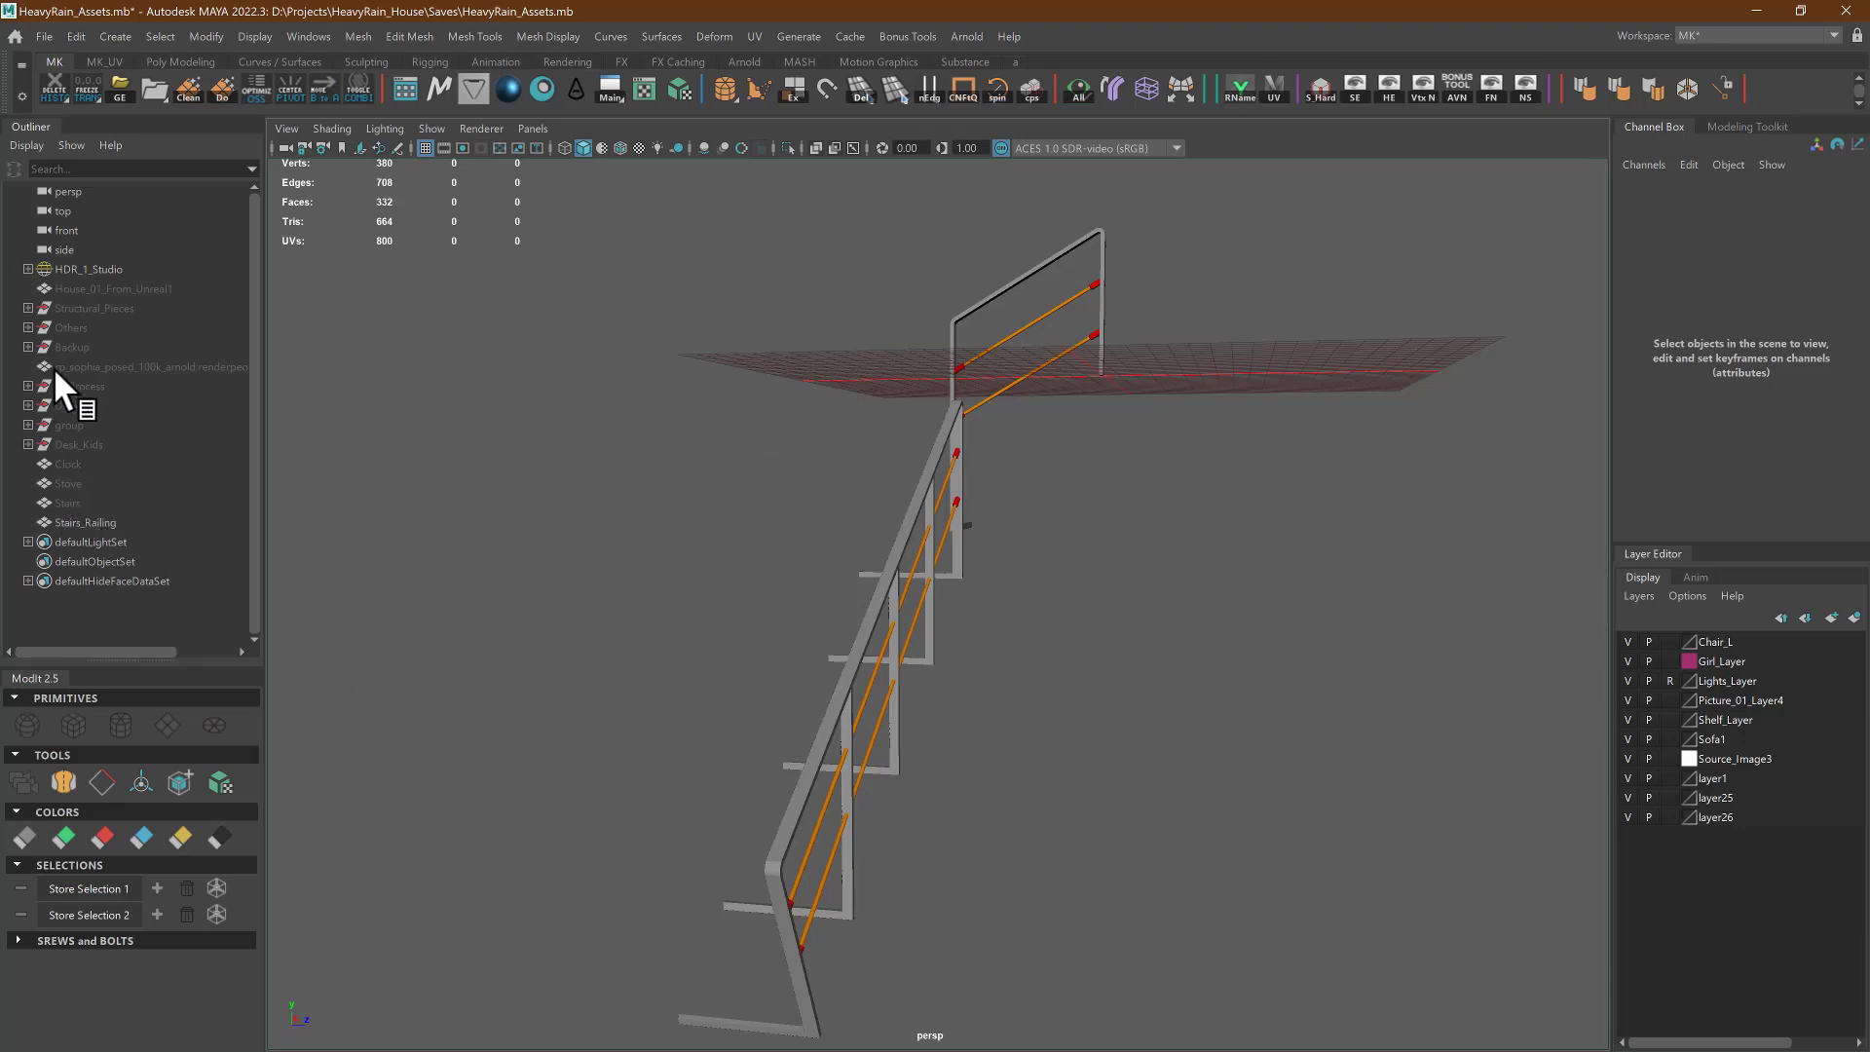
{"action": "left_click", "coordinate": [28, 307]}
{"action": "scroll", "coordinate": [133, 407], "scroll_direction": "down", "scroll_amount": 3}
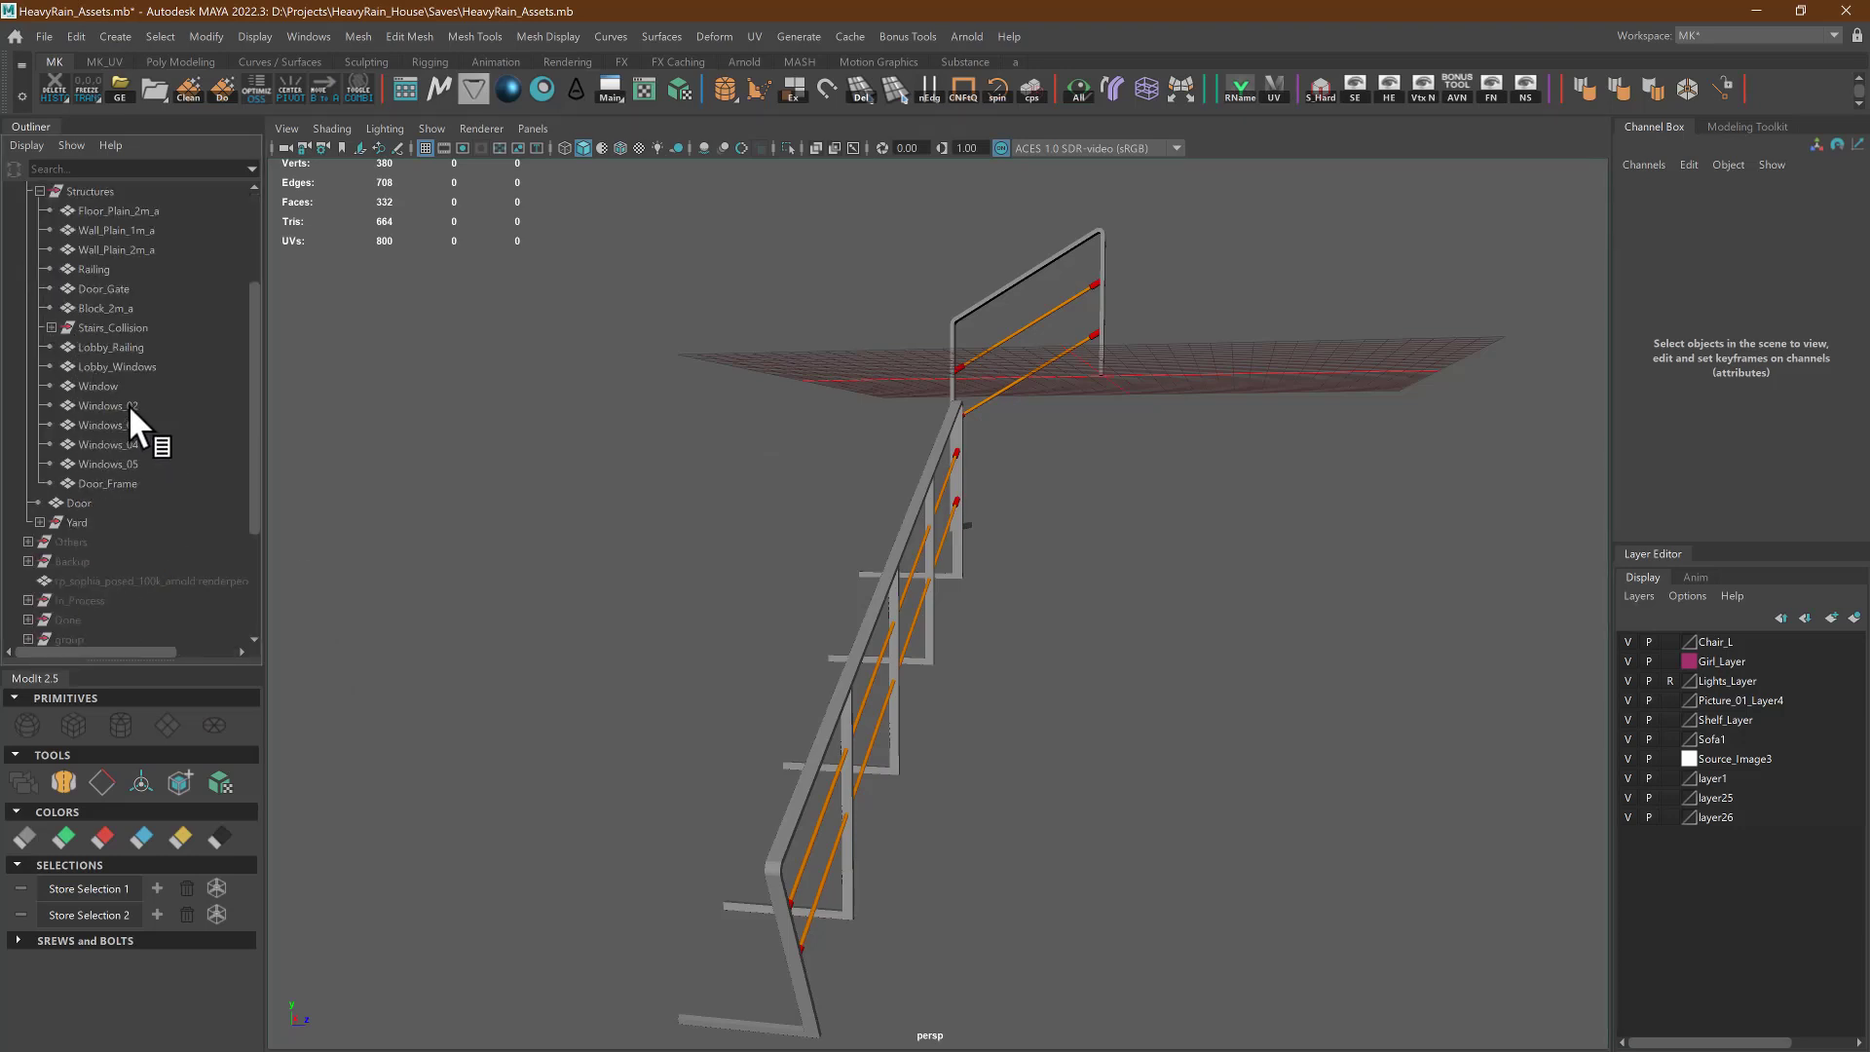
{"action": "left_click", "coordinate": [122, 329]}
{"action": "right_click_drag", "start_coordinate": [641, 434], "coordinate": [523, 341], "text": "alt"}
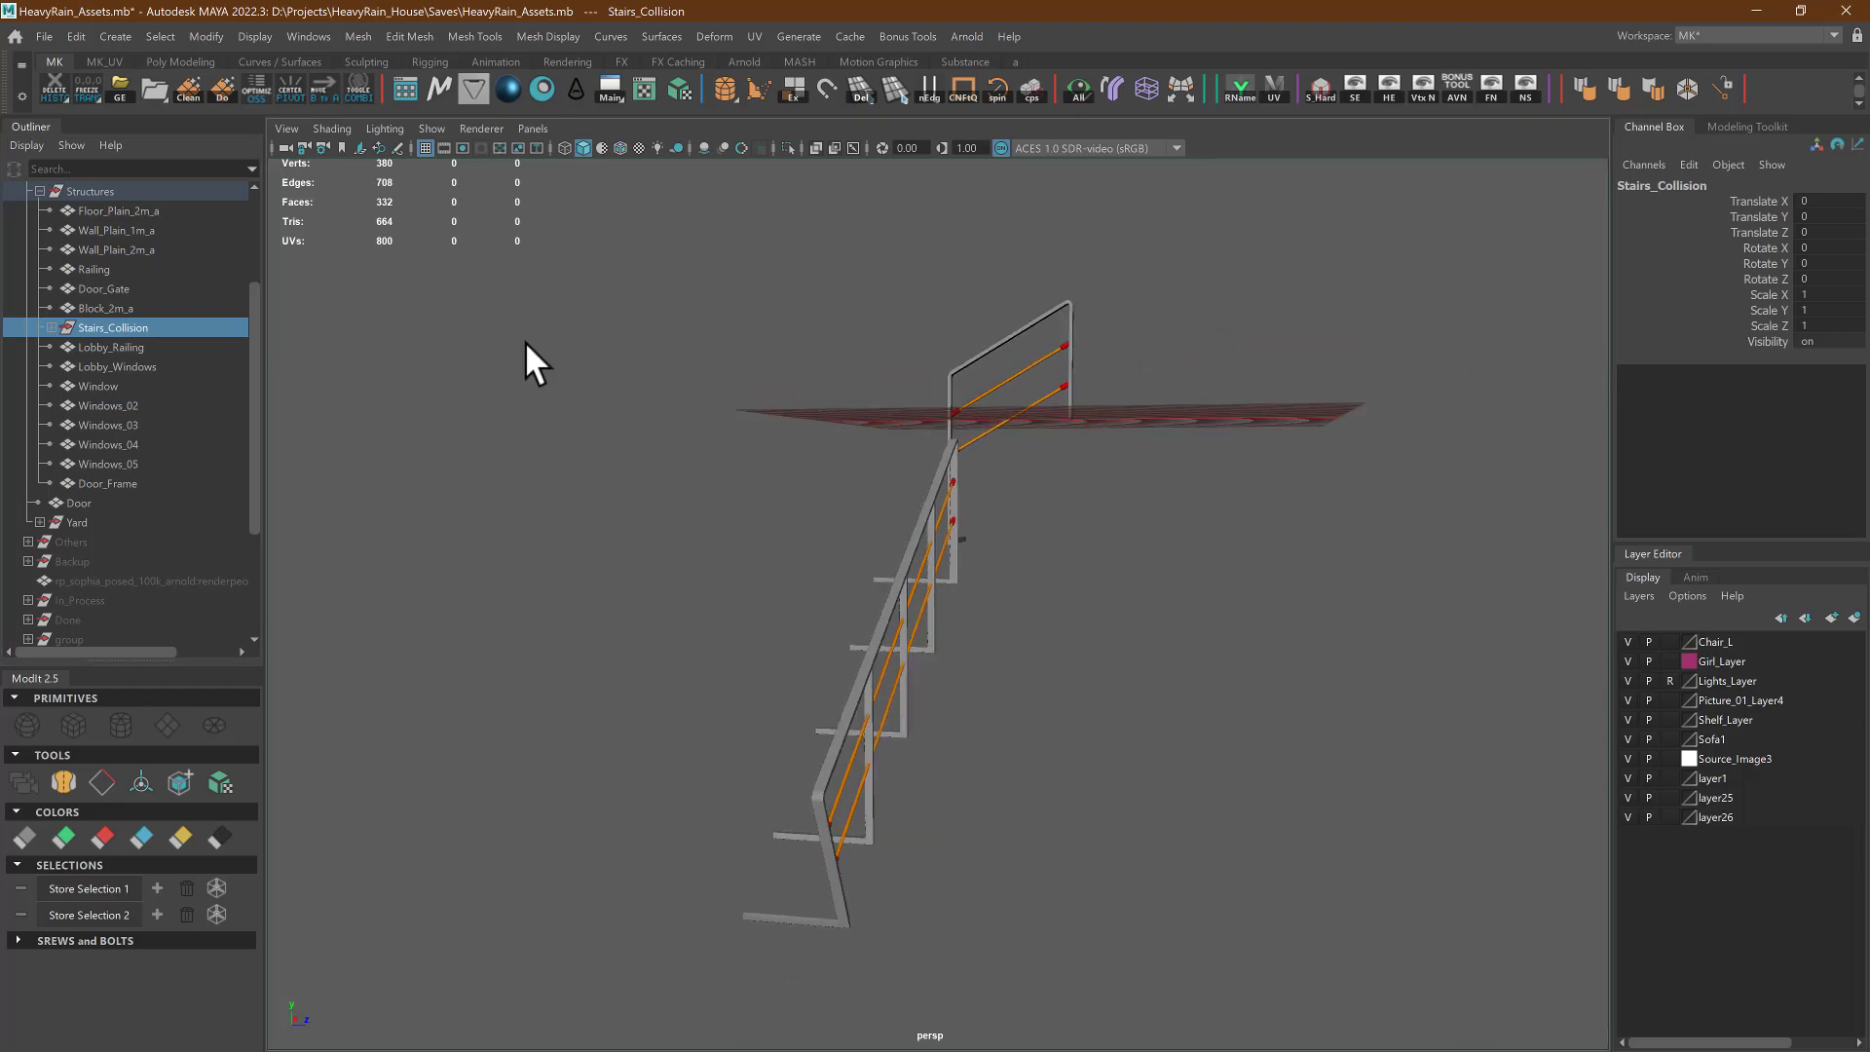
{"action": "key", "text": "shift+p"}
{"action": "left_click_drag", "start_coordinate": [820, 479], "coordinate": [757, 469], "text": "alt"}
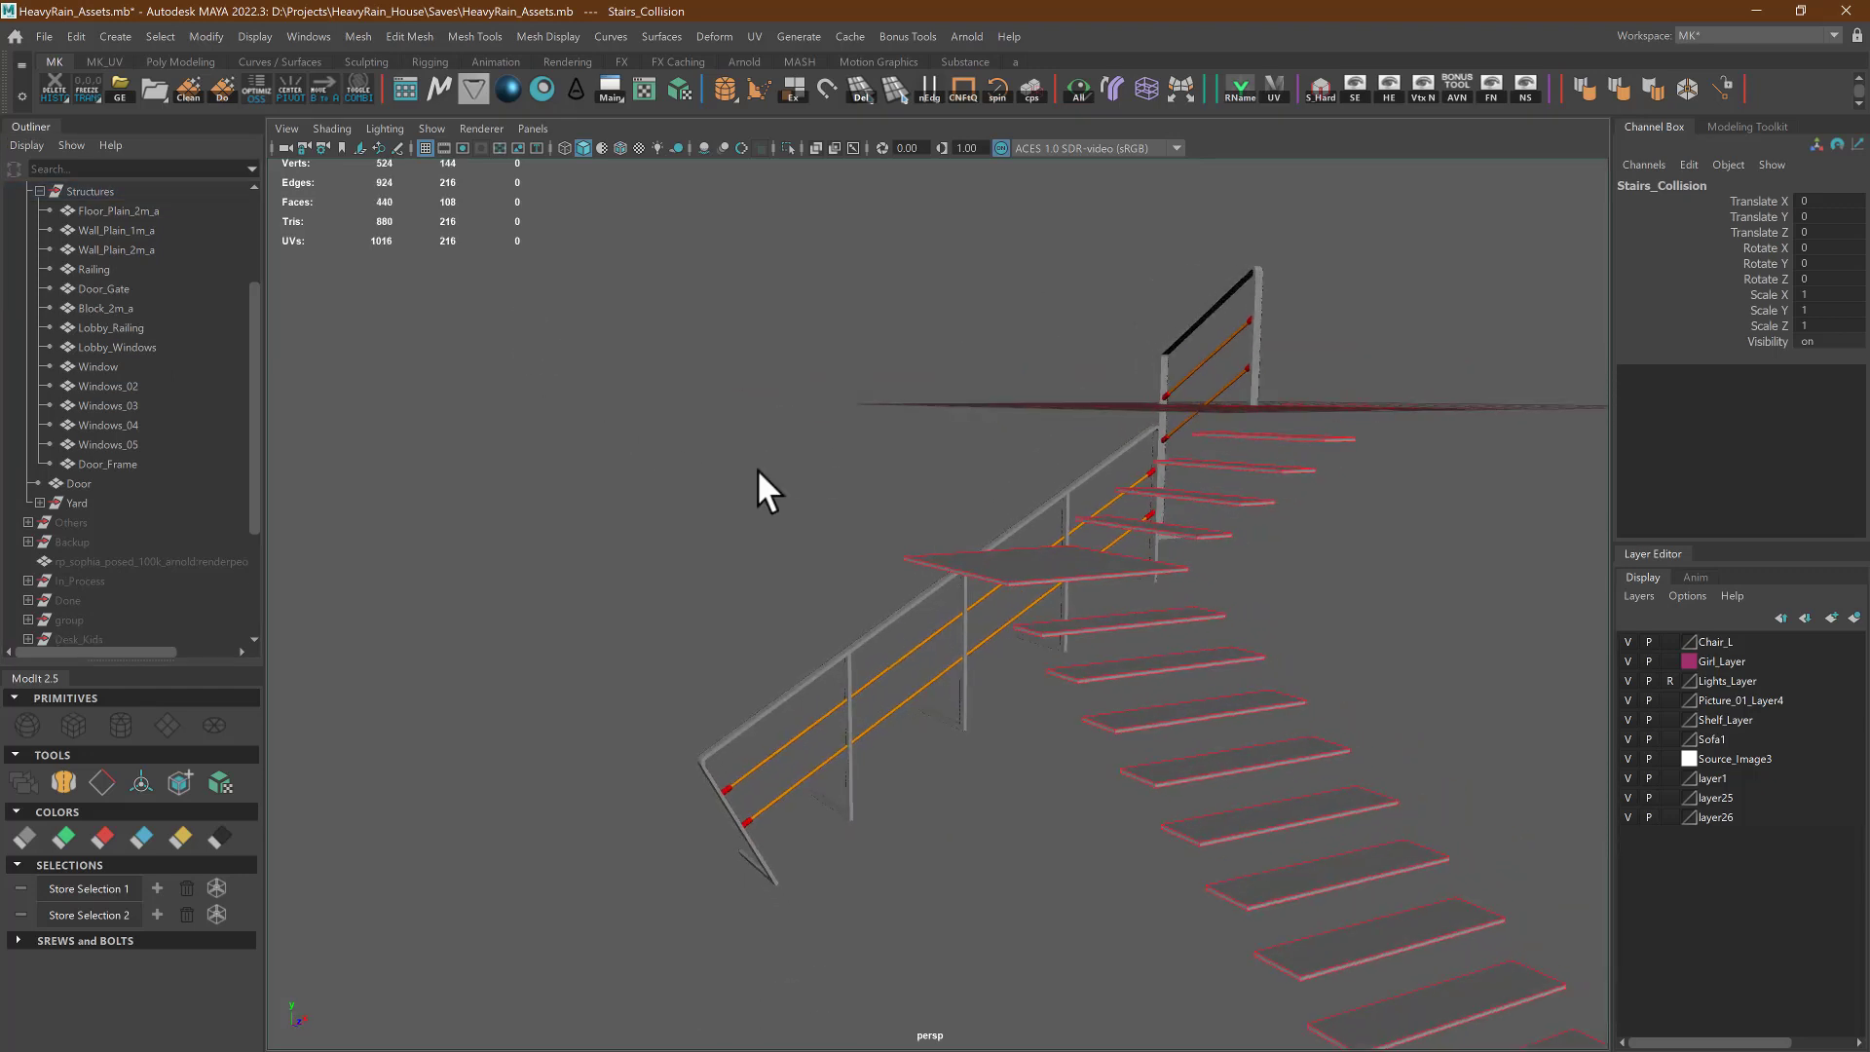
Hide the Stairs_Railing mesh and unhide the Stairs mesh to view it together with the collision boxes
{"action": "left_click_drag", "start_coordinate": [679, 651], "coordinate": [841, 886]}
{"action": "key", "text": "ctrl+h"}
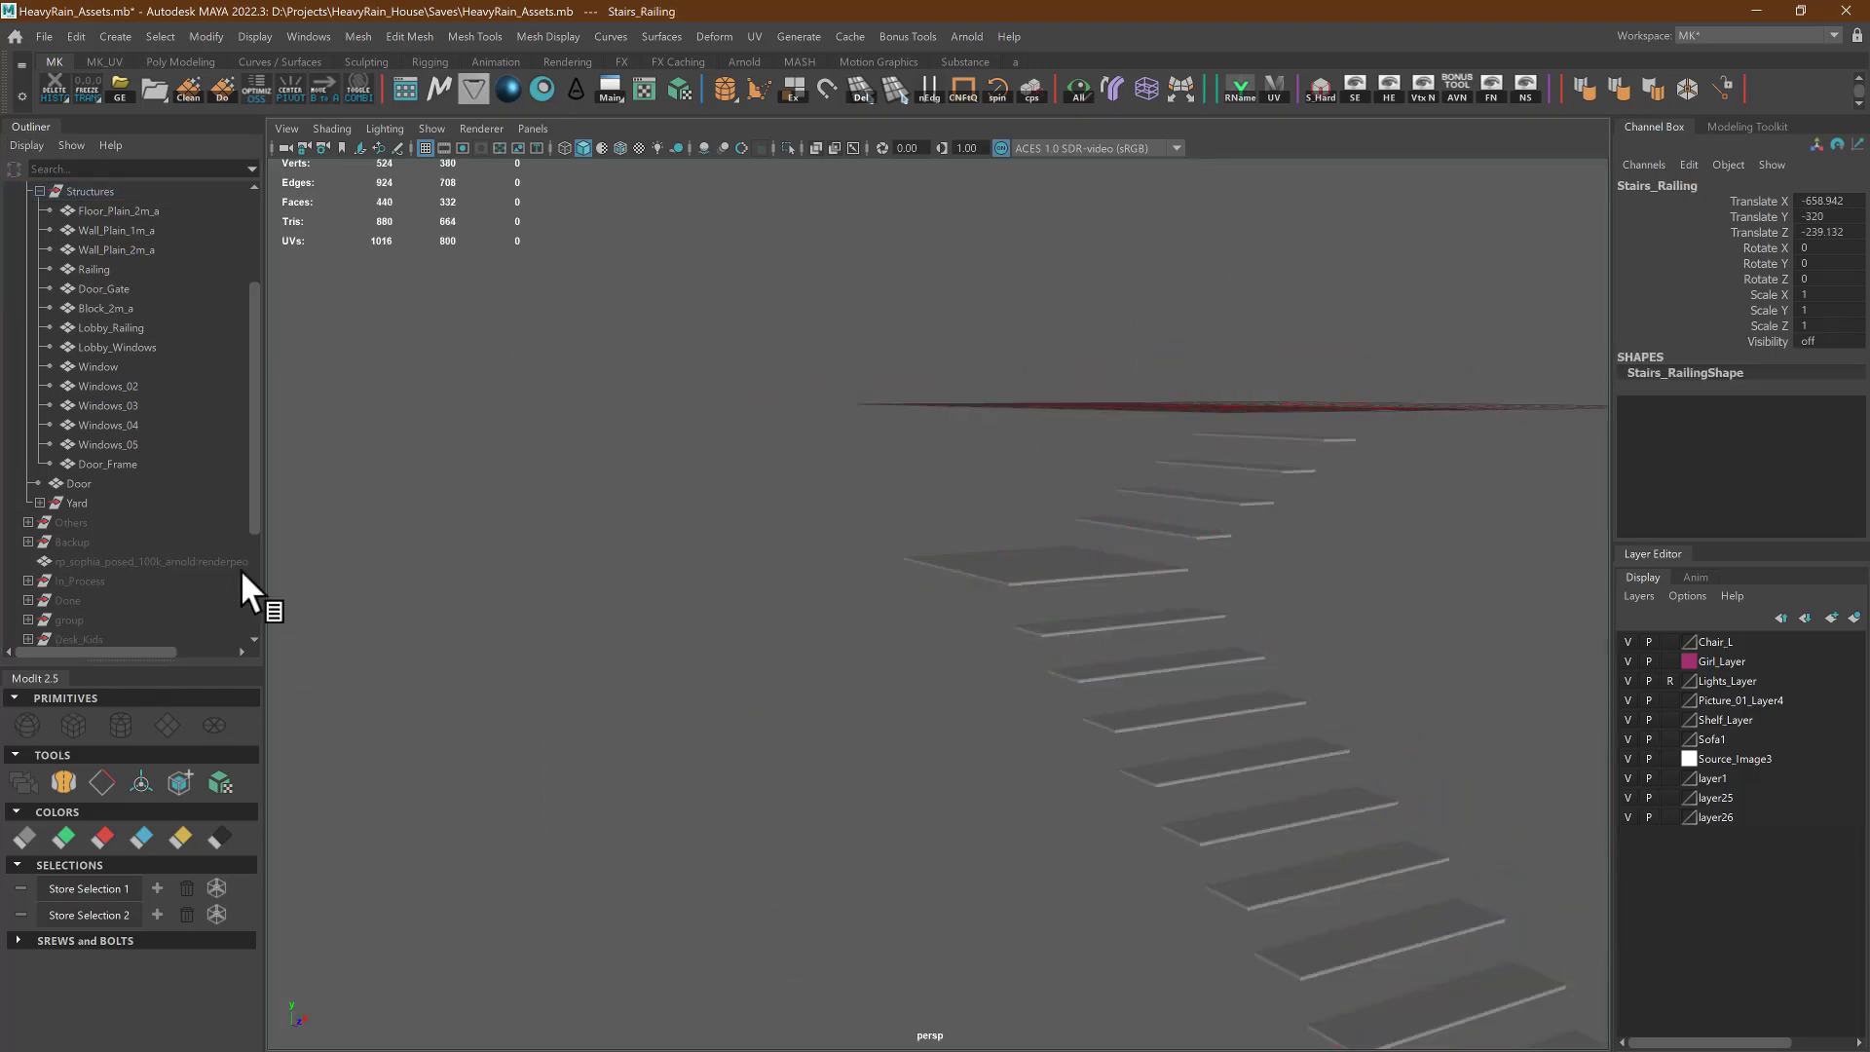
{"action": "scroll", "coordinate": [209, 545], "scroll_direction": "down", "scroll_amount": 3}
{"action": "left_click", "coordinate": [101, 524]}
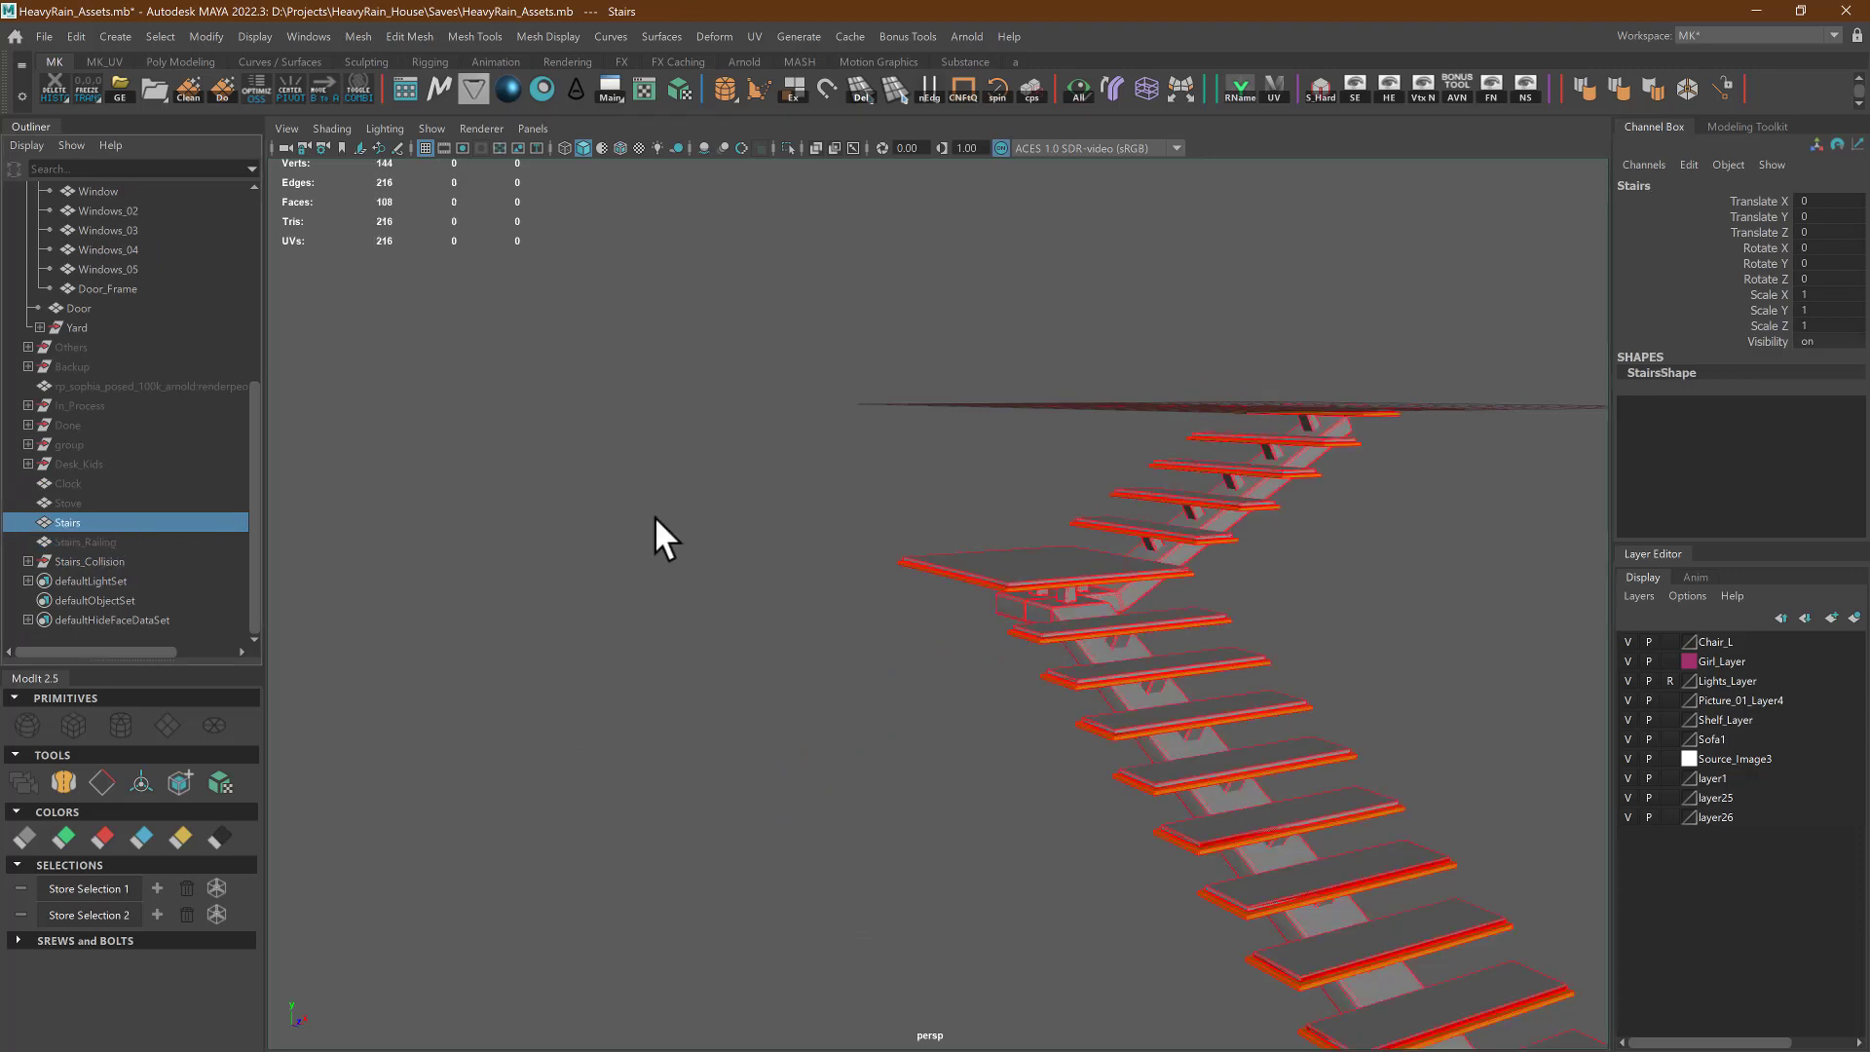
{"action": "left_click", "coordinate": [884, 500]}
{"action": "left_click_drag", "start_coordinate": [884, 501], "coordinate": [559, 476], "text": "alt"}
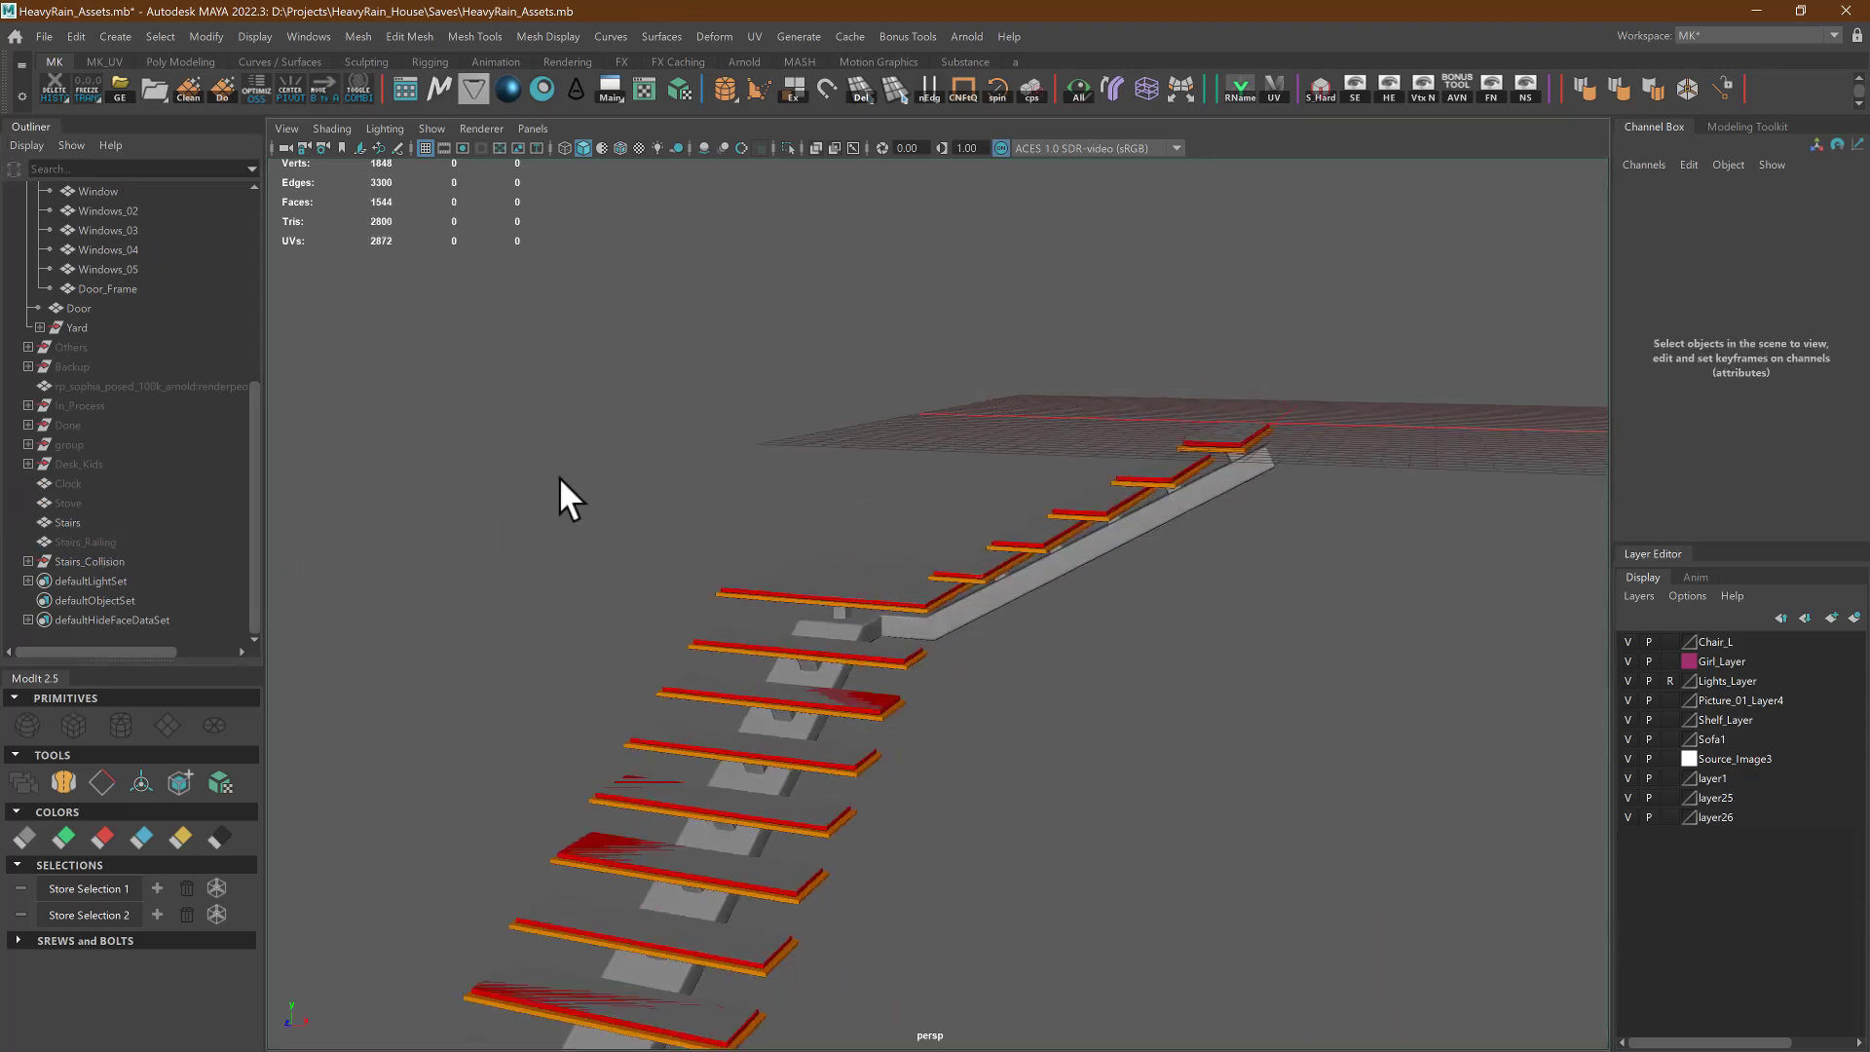
Hide the Stairs mesh and examine the Stairs_Collision boxes, selecting the one for the landing, UBX_Stairs_06
{"action": "left_click", "coordinate": [125, 516]}
{"action": "left_click_drag", "start_coordinate": [638, 522], "coordinate": [801, 530], "text": "alt"}
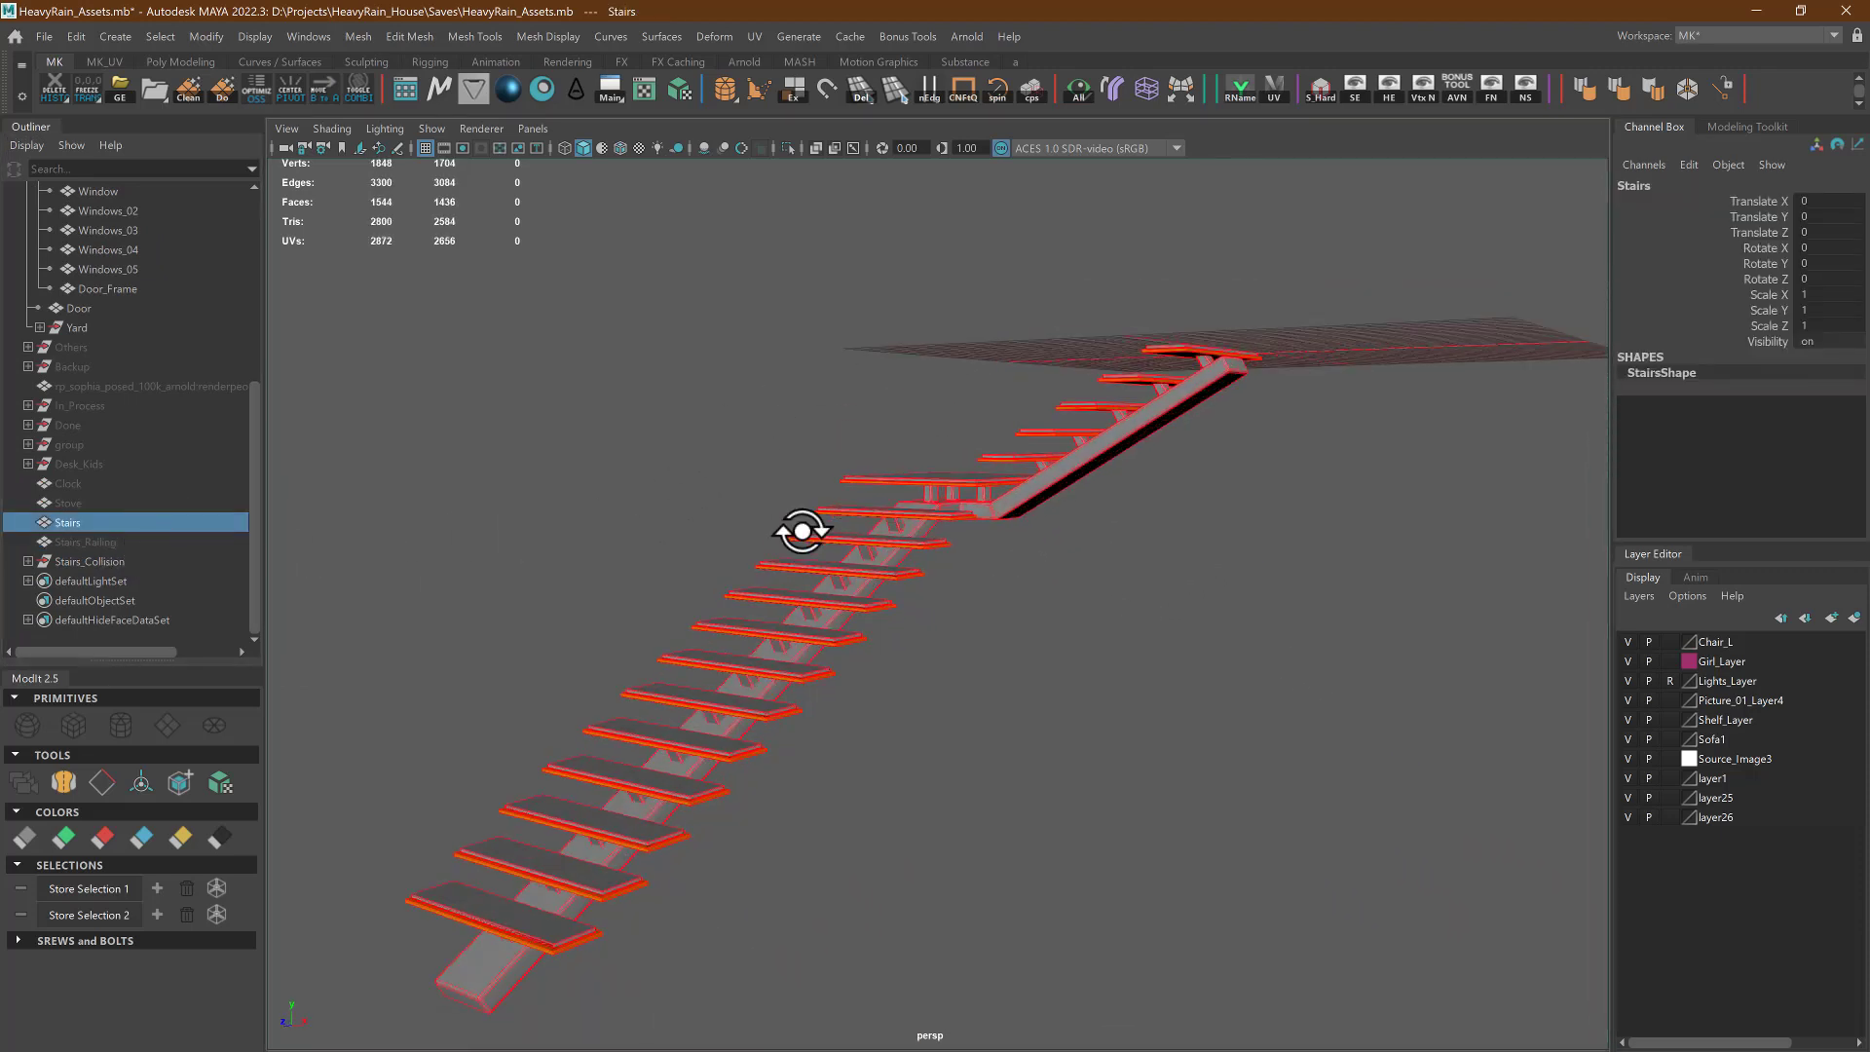
{"action": "key", "text": "ctrl+h"}
{"action": "middle_click_drag", "start_coordinate": [1035, 396], "coordinate": [1061, 535], "text": "alt"}
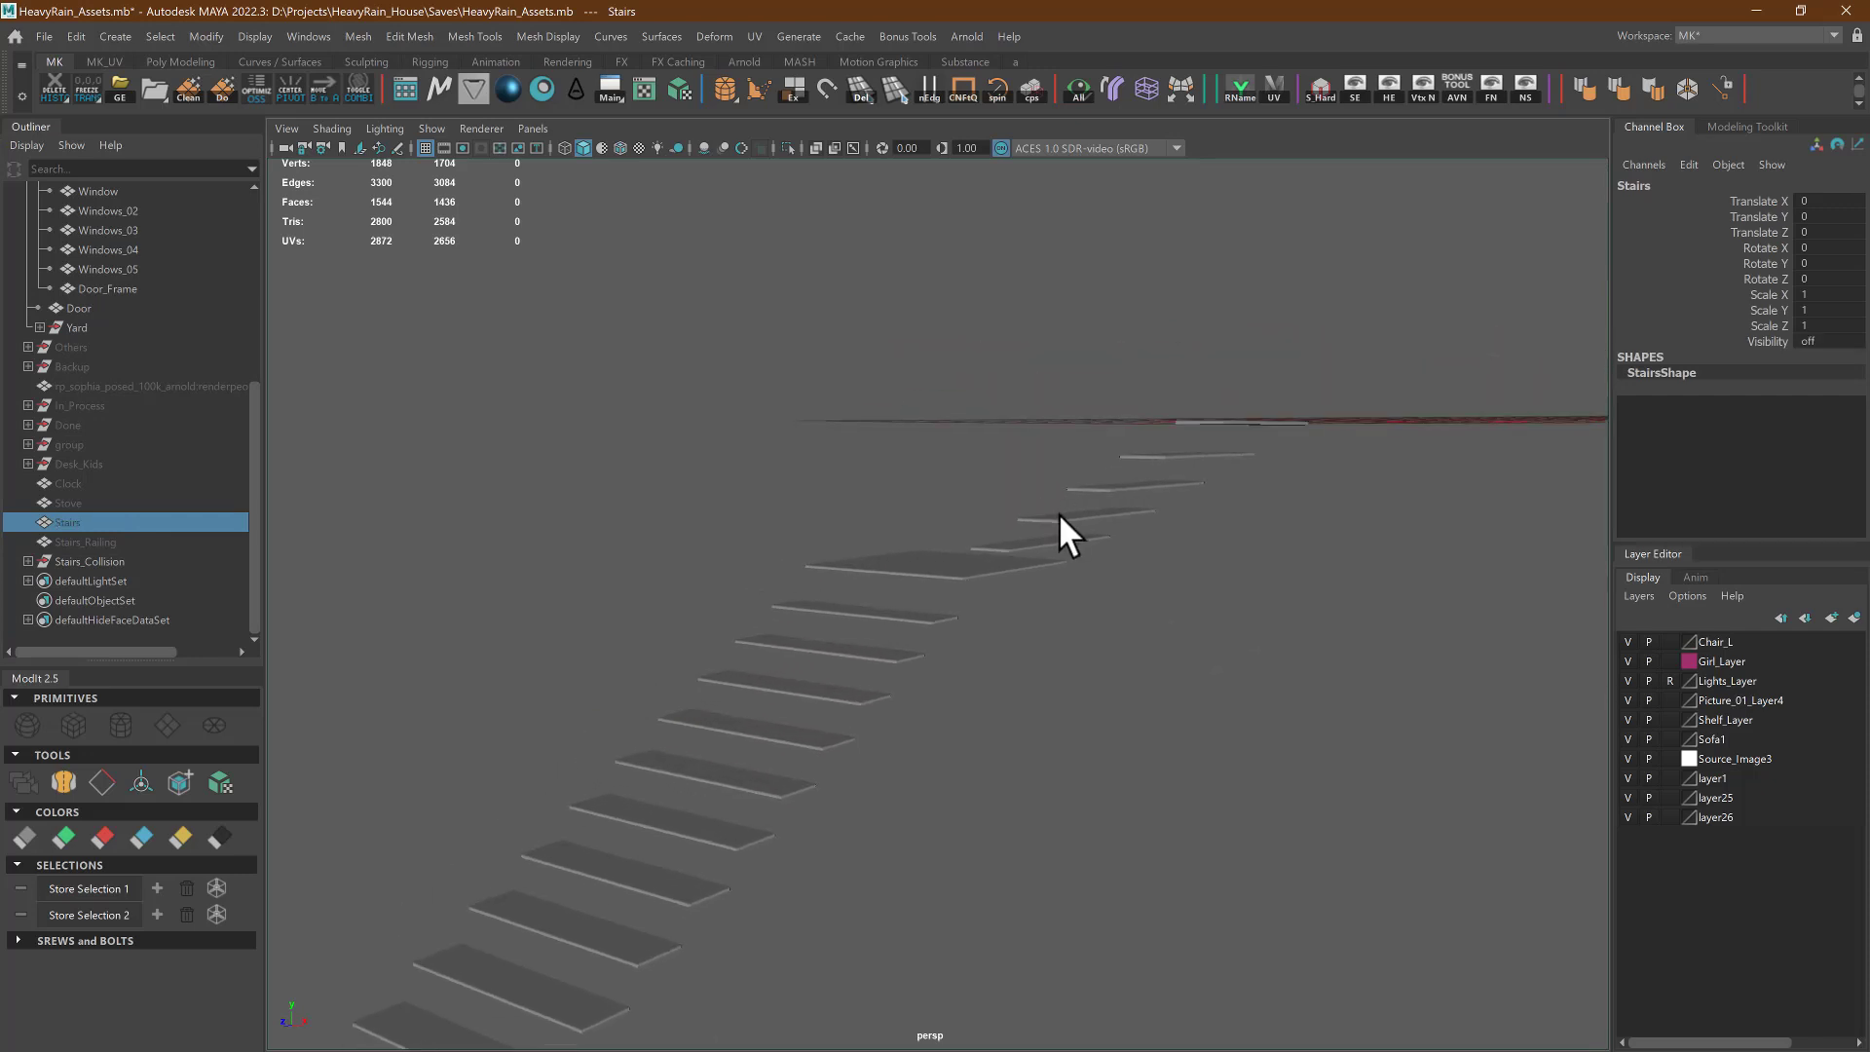
{"action": "left_click", "coordinate": [968, 572]}
{"action": "left_click_drag", "start_coordinate": [993, 646], "coordinate": [1035, 630], "text": "alt"}
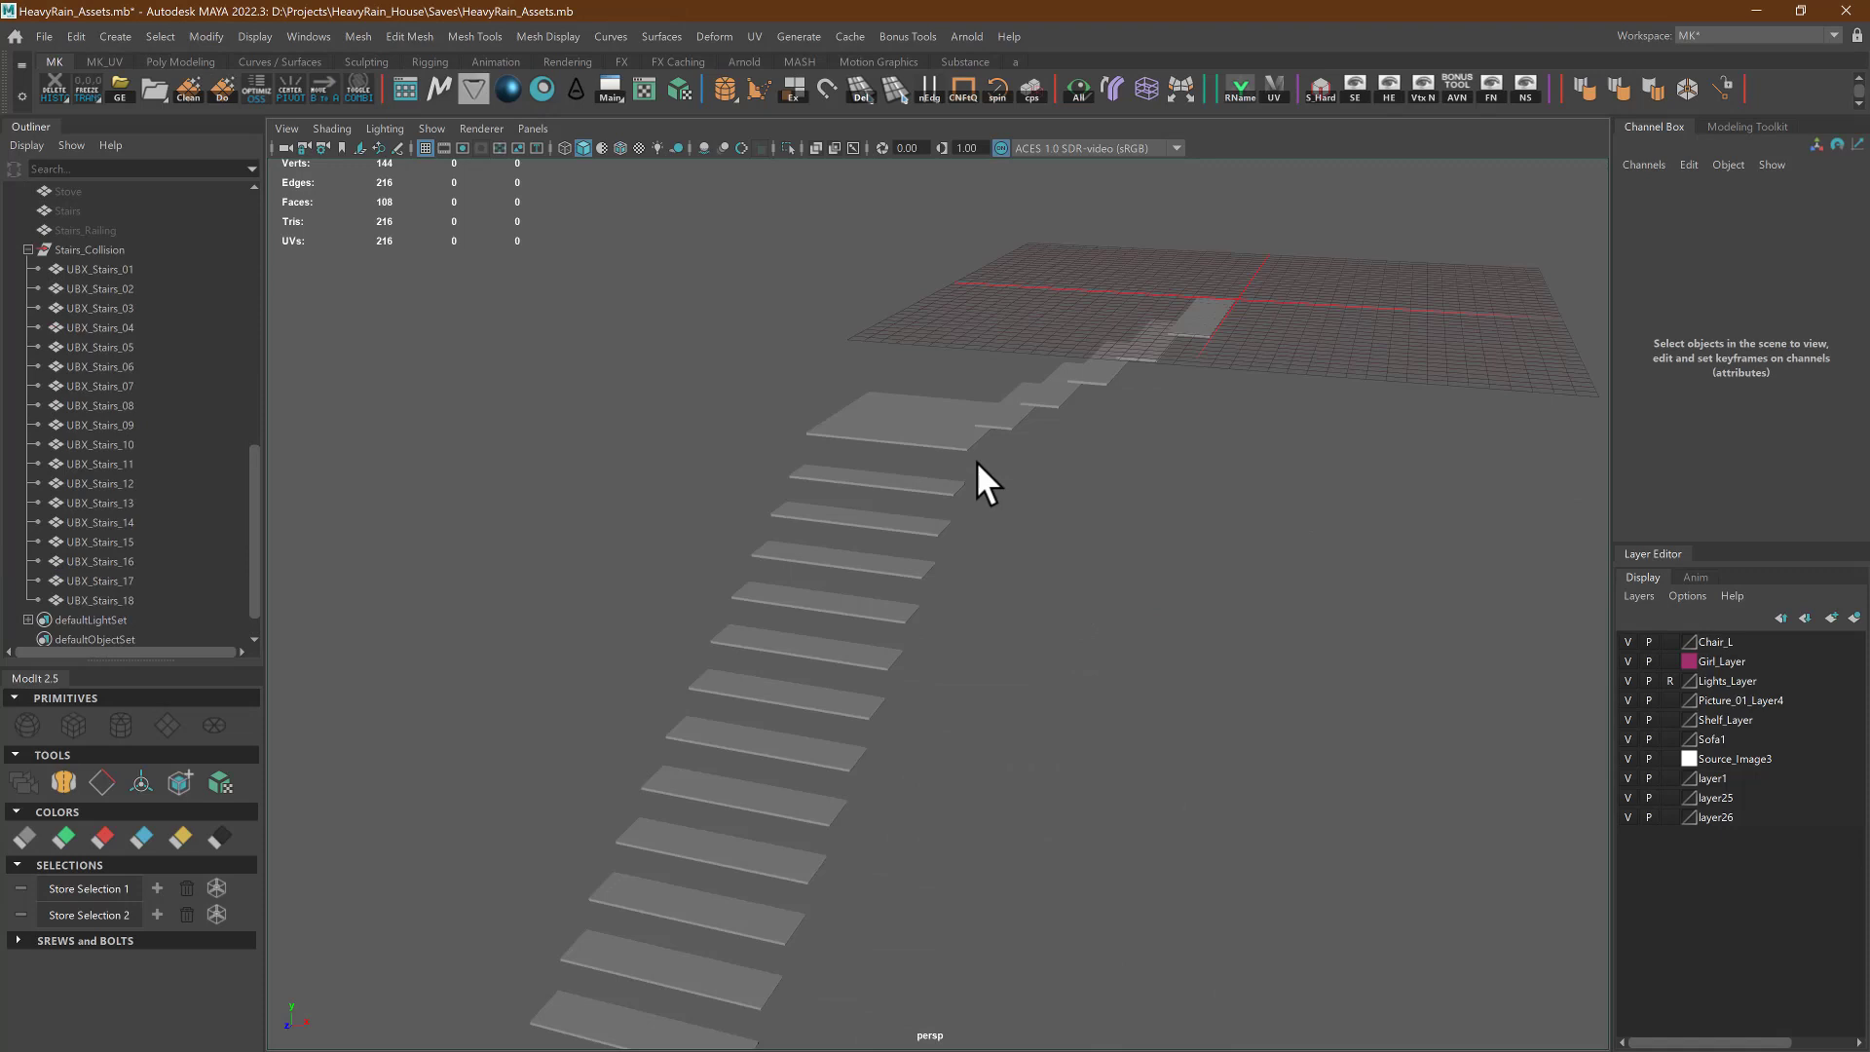
{"action": "left_click", "coordinate": [962, 442]}
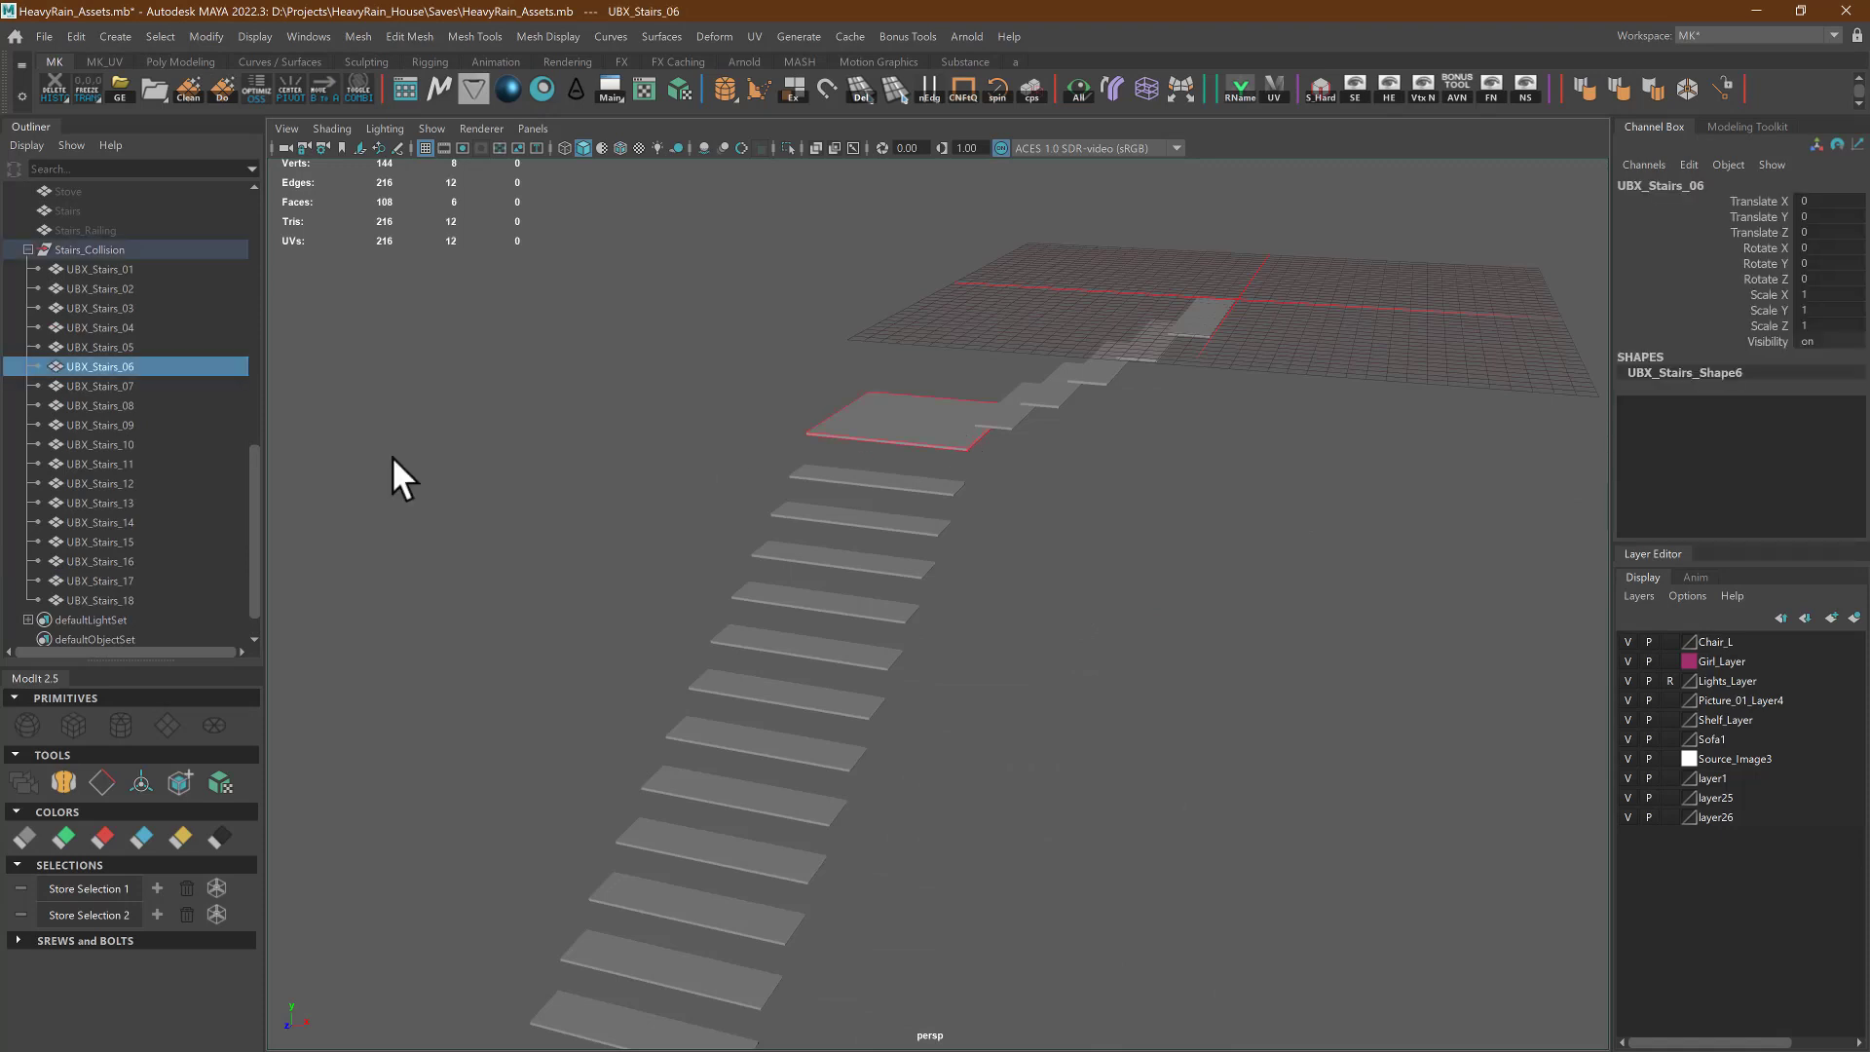
Collapse the Stairs_Collision group and hide it
{"action": "left_click", "coordinate": [28, 249]}
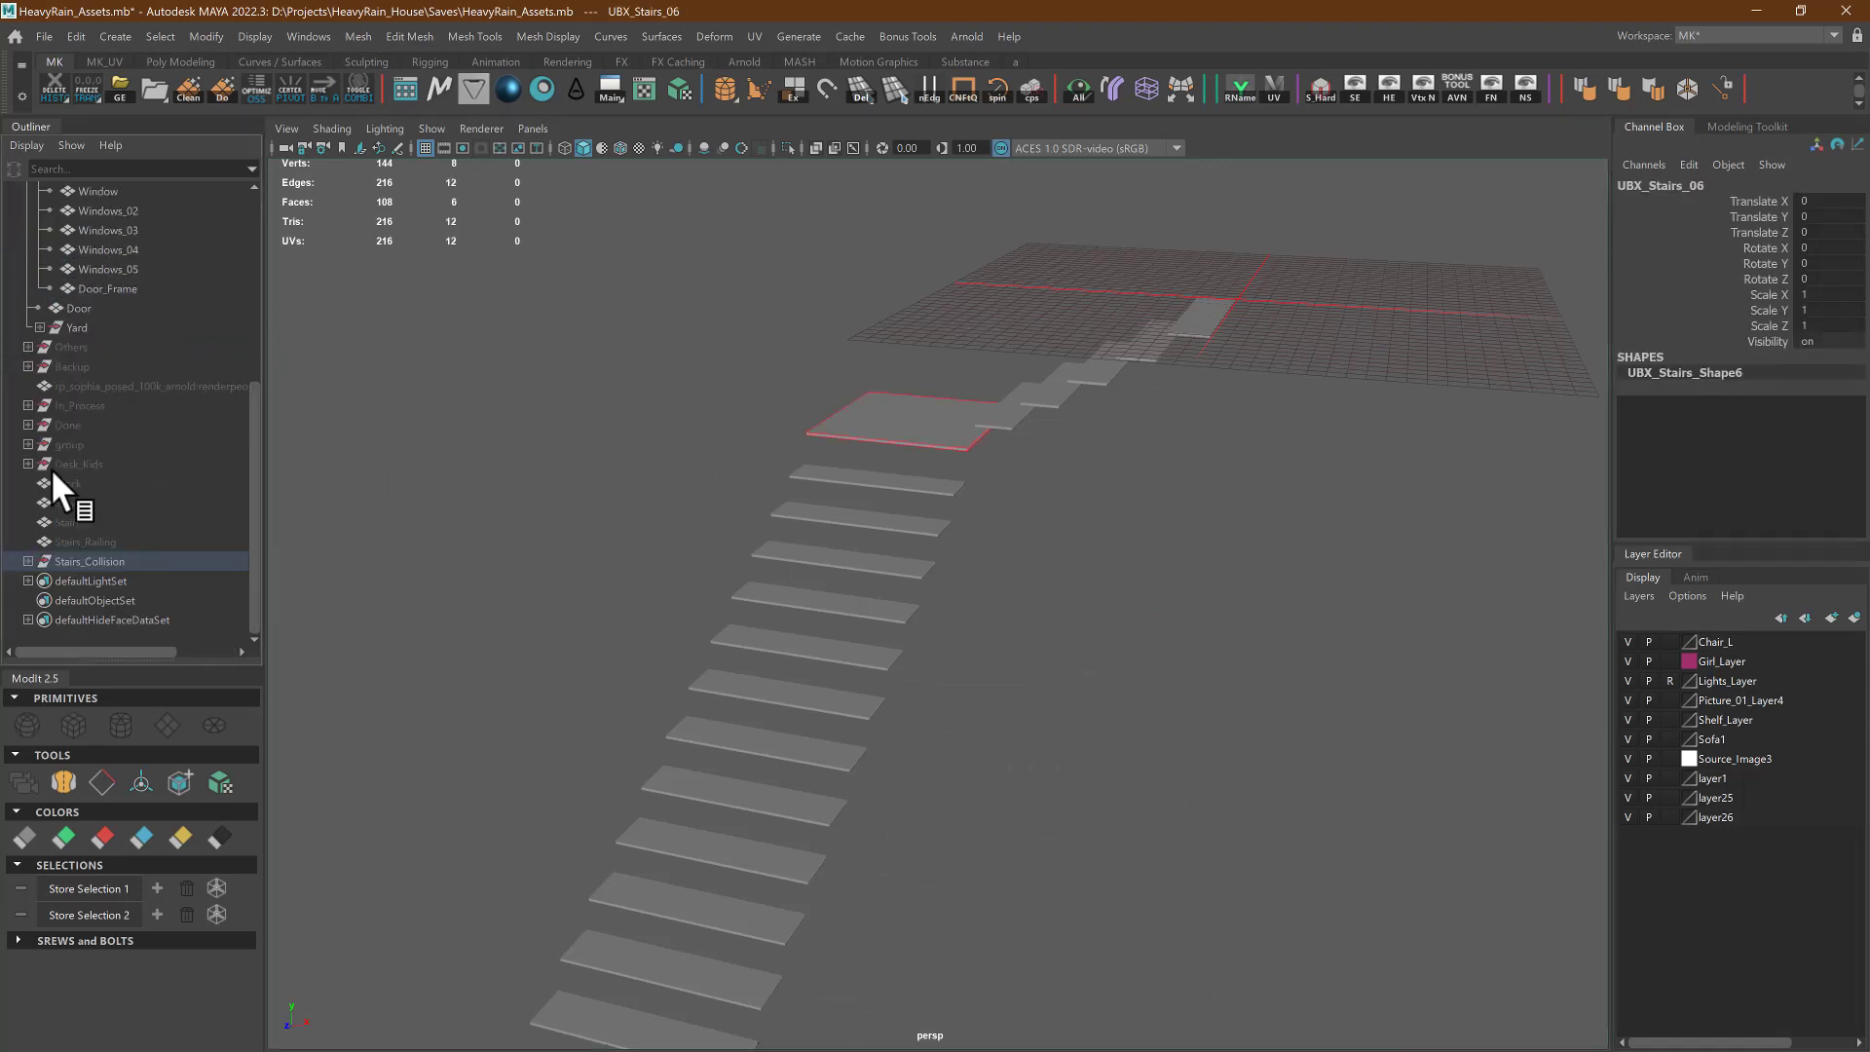
{"action": "left_click", "coordinate": [119, 553]}
{"action": "key", "text": "ctrl+h"}
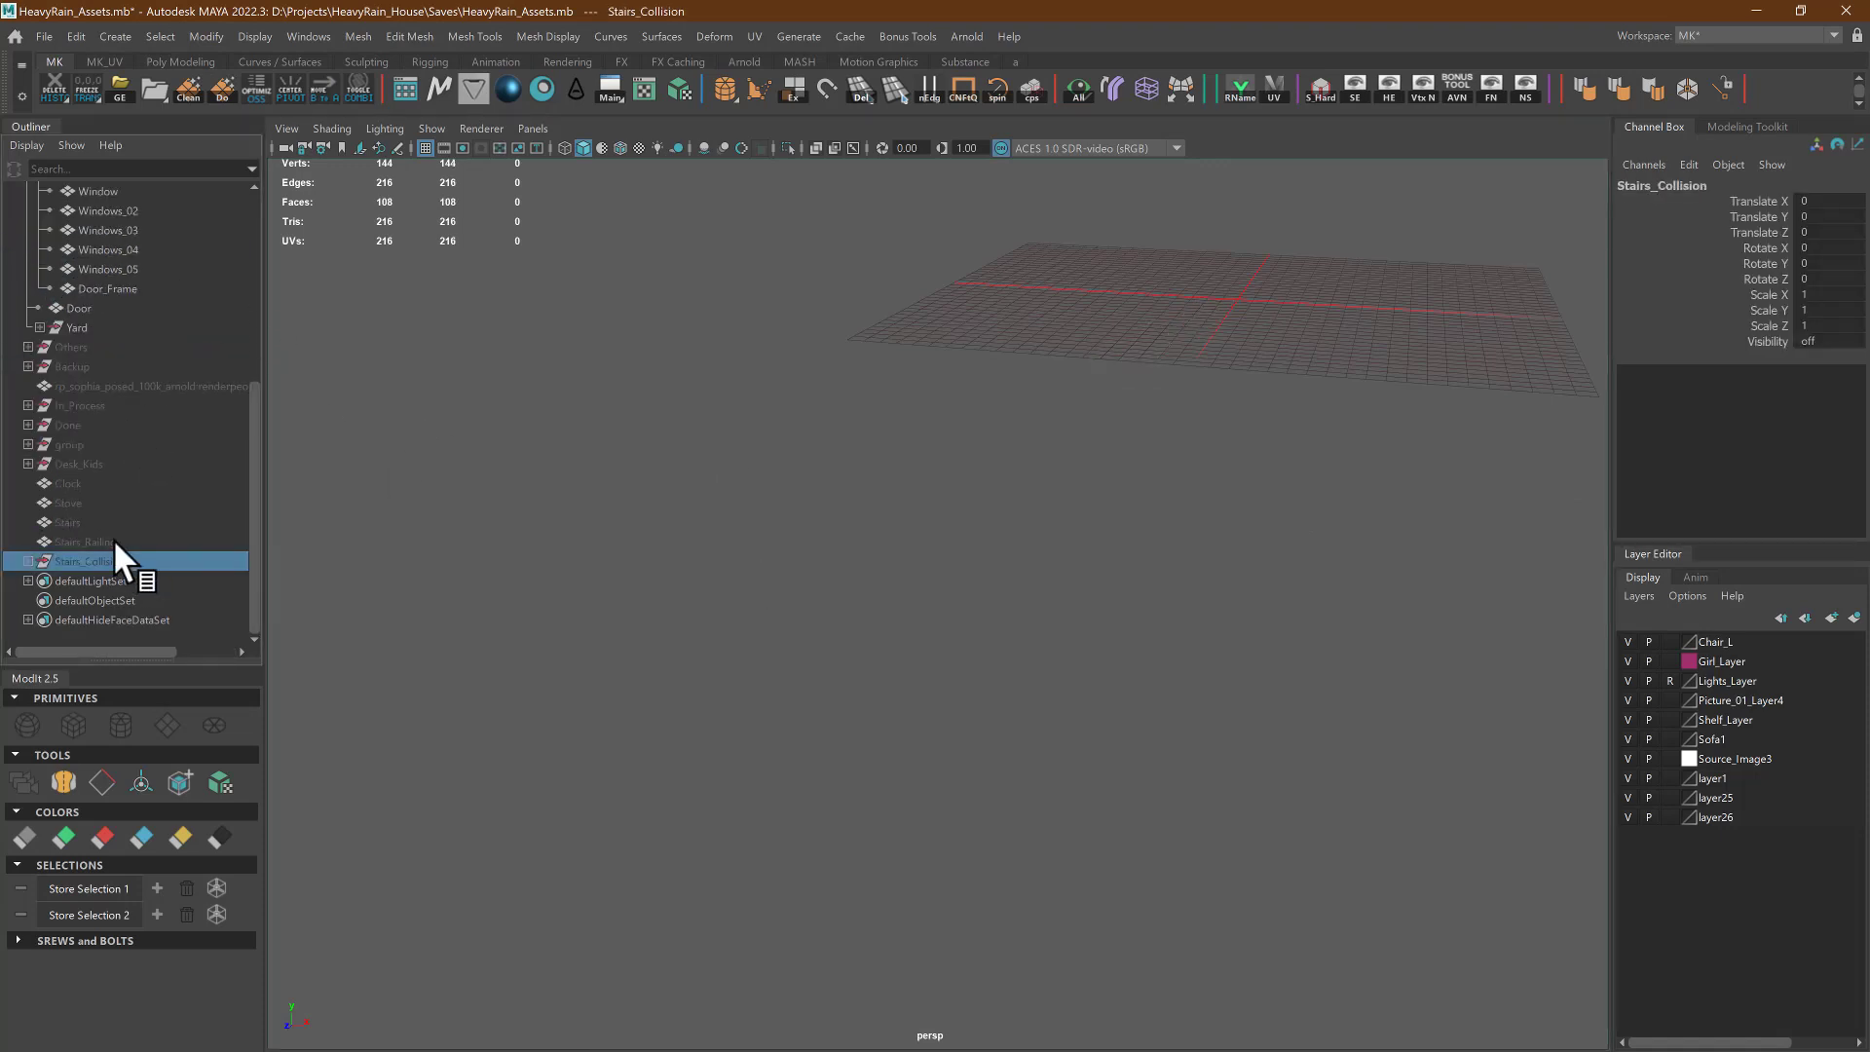
{"action": "left_click", "coordinate": [113, 542]}
{"action": "key", "text": "shift+h"}
{"action": "key", "text": "f"}
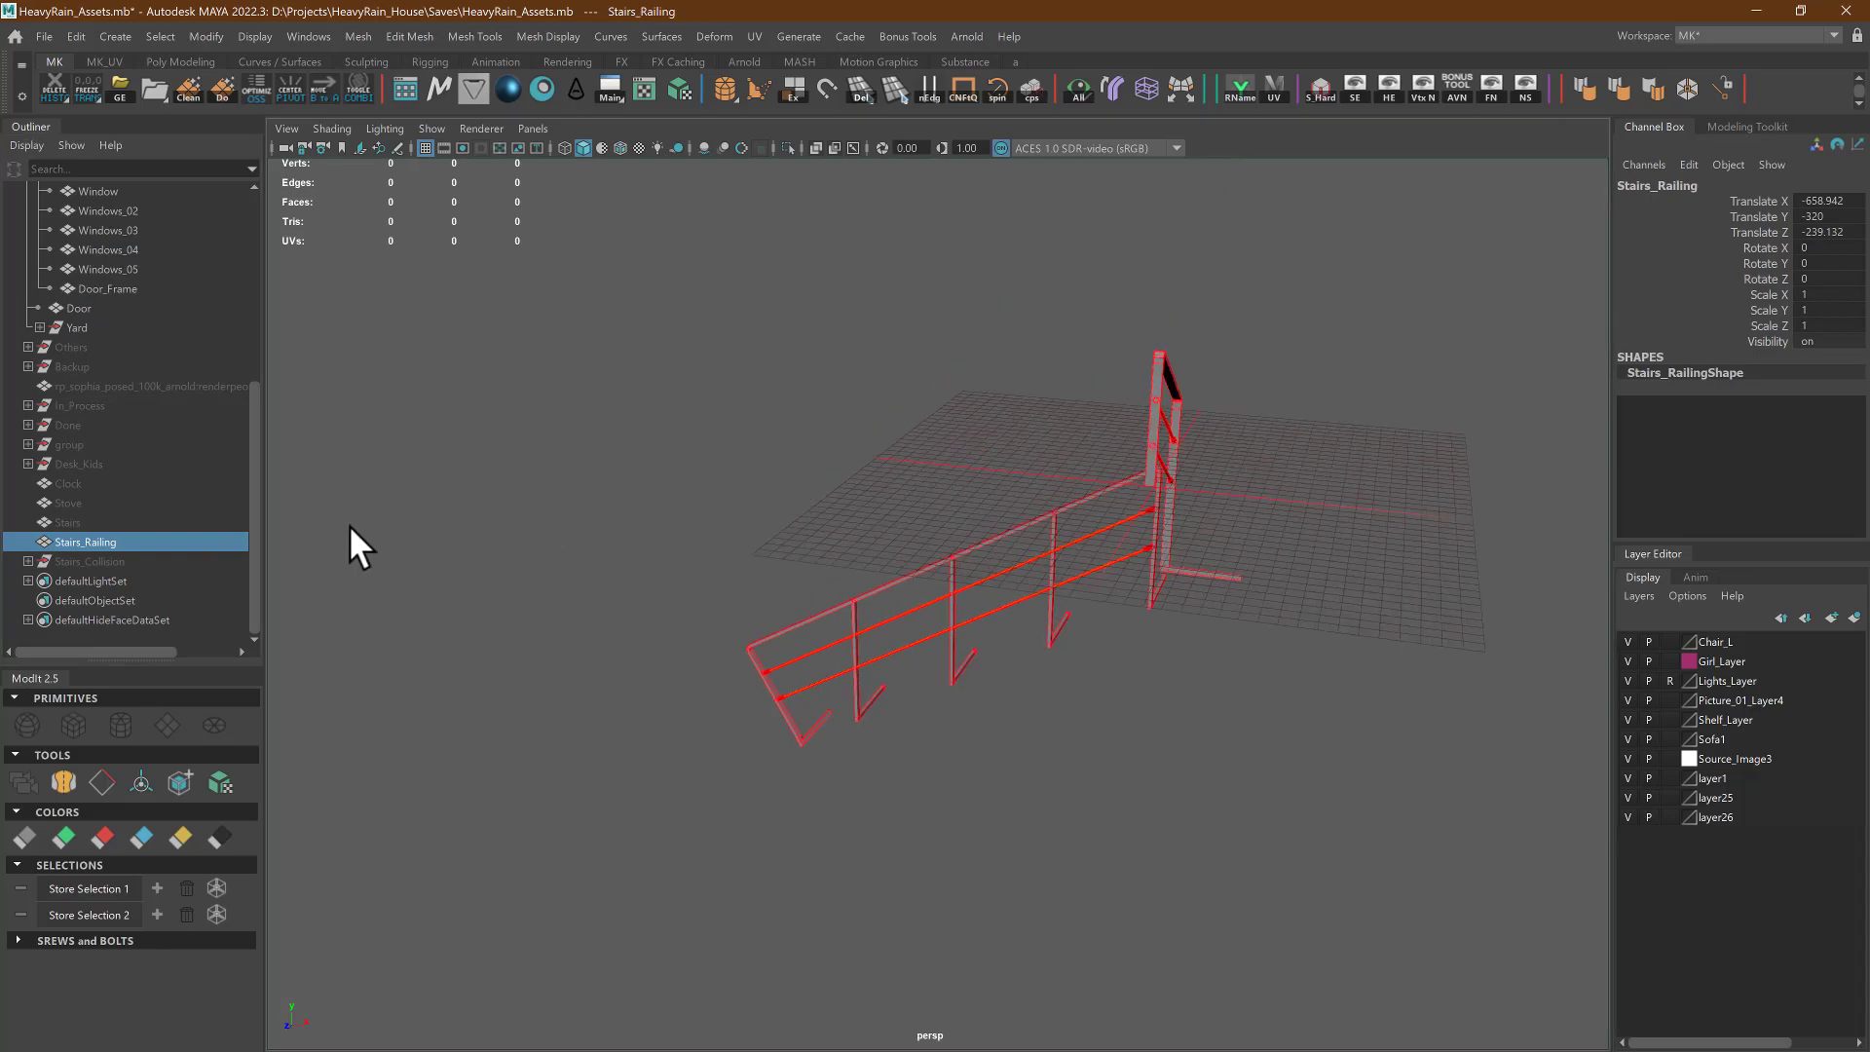
{"action": "key", "text": "ctrl+h"}
Unhide the Stairs mesh, then duplicate it and hide the original
{"action": "left_click", "coordinate": [130, 522]}
{"action": "key", "text": "shift+h"}
{"action": "right_click_drag", "start_coordinate": [909, 465], "coordinate": [985, 542], "text": "alt"}
{"action": "right_click", "coordinate": [1046, 387]}
{"action": "right_click_drag", "start_coordinate": [1046, 387], "coordinate": [1157, 354]}
{"action": "left_click", "coordinate": [1055, 424]}
{"action": "left_click", "coordinate": [1032, 495]}
{"action": "right_click_drag", "start_coordinate": [1275, 602], "coordinate": [765, 574], "text": "alt"}
{"action": "middle_click_drag", "start_coordinate": [764, 574], "coordinate": [832, 497], "text": "alt"}
{"action": "right_click_drag", "start_coordinate": [830, 497], "coordinate": [774, 672], "text": "alt"}
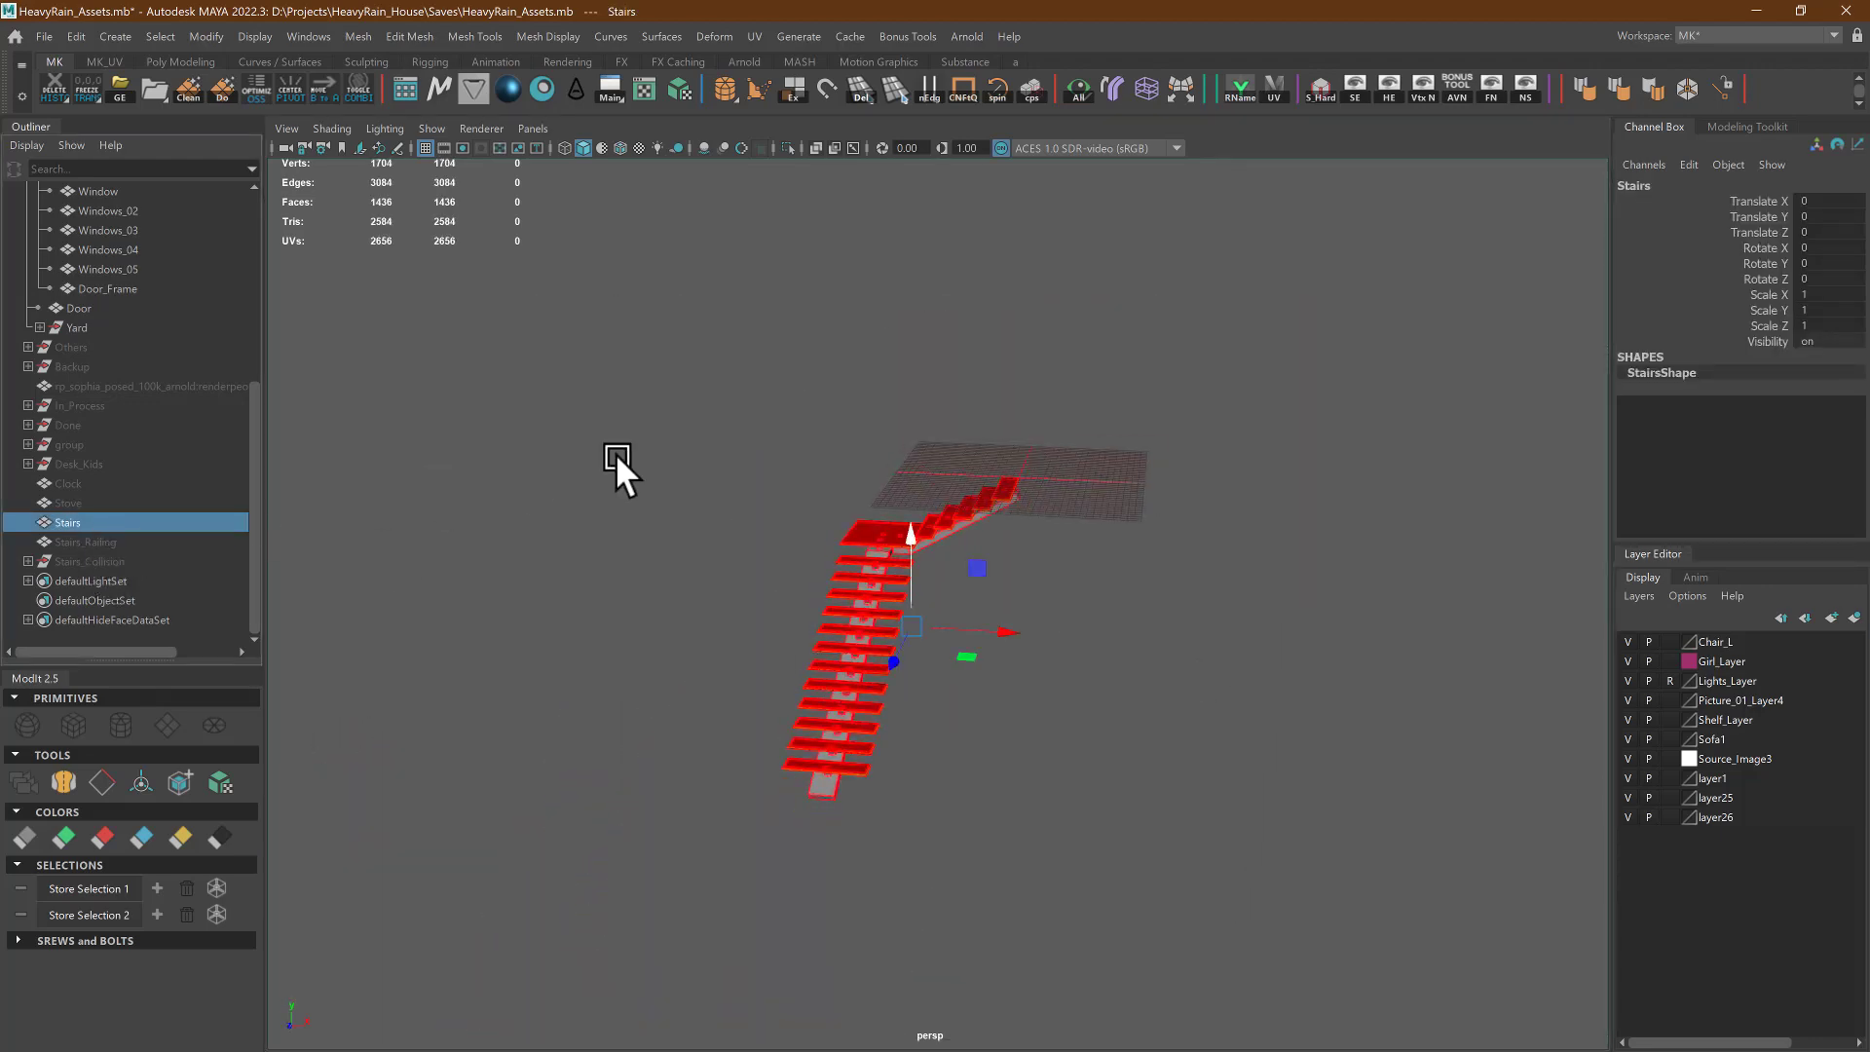
{"action": "key", "text": "ctrl+d"}
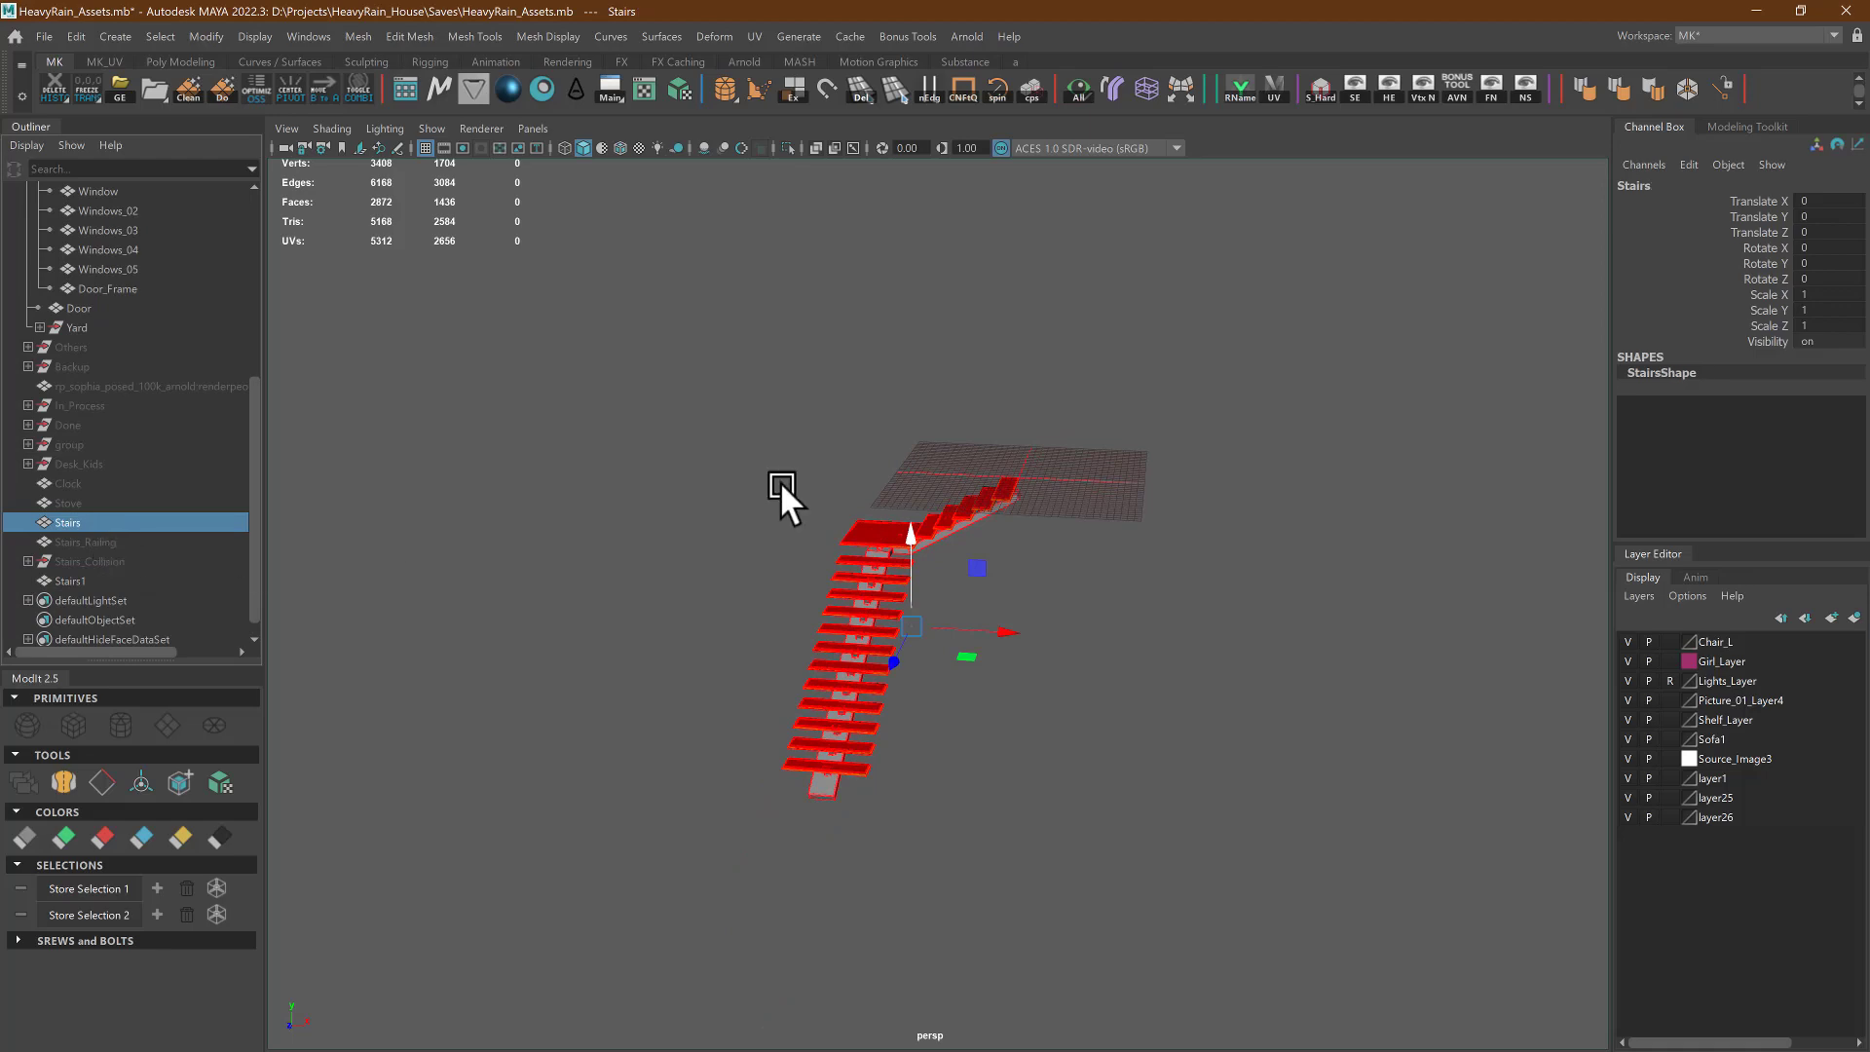
{"action": "key", "text": "ctrl+h"}
Enter face mode on the duplicated staircase and display the viewport with the default material
{"action": "right_click_drag", "start_coordinate": [777, 456], "coordinate": [1341, 594], "text": "alt"}
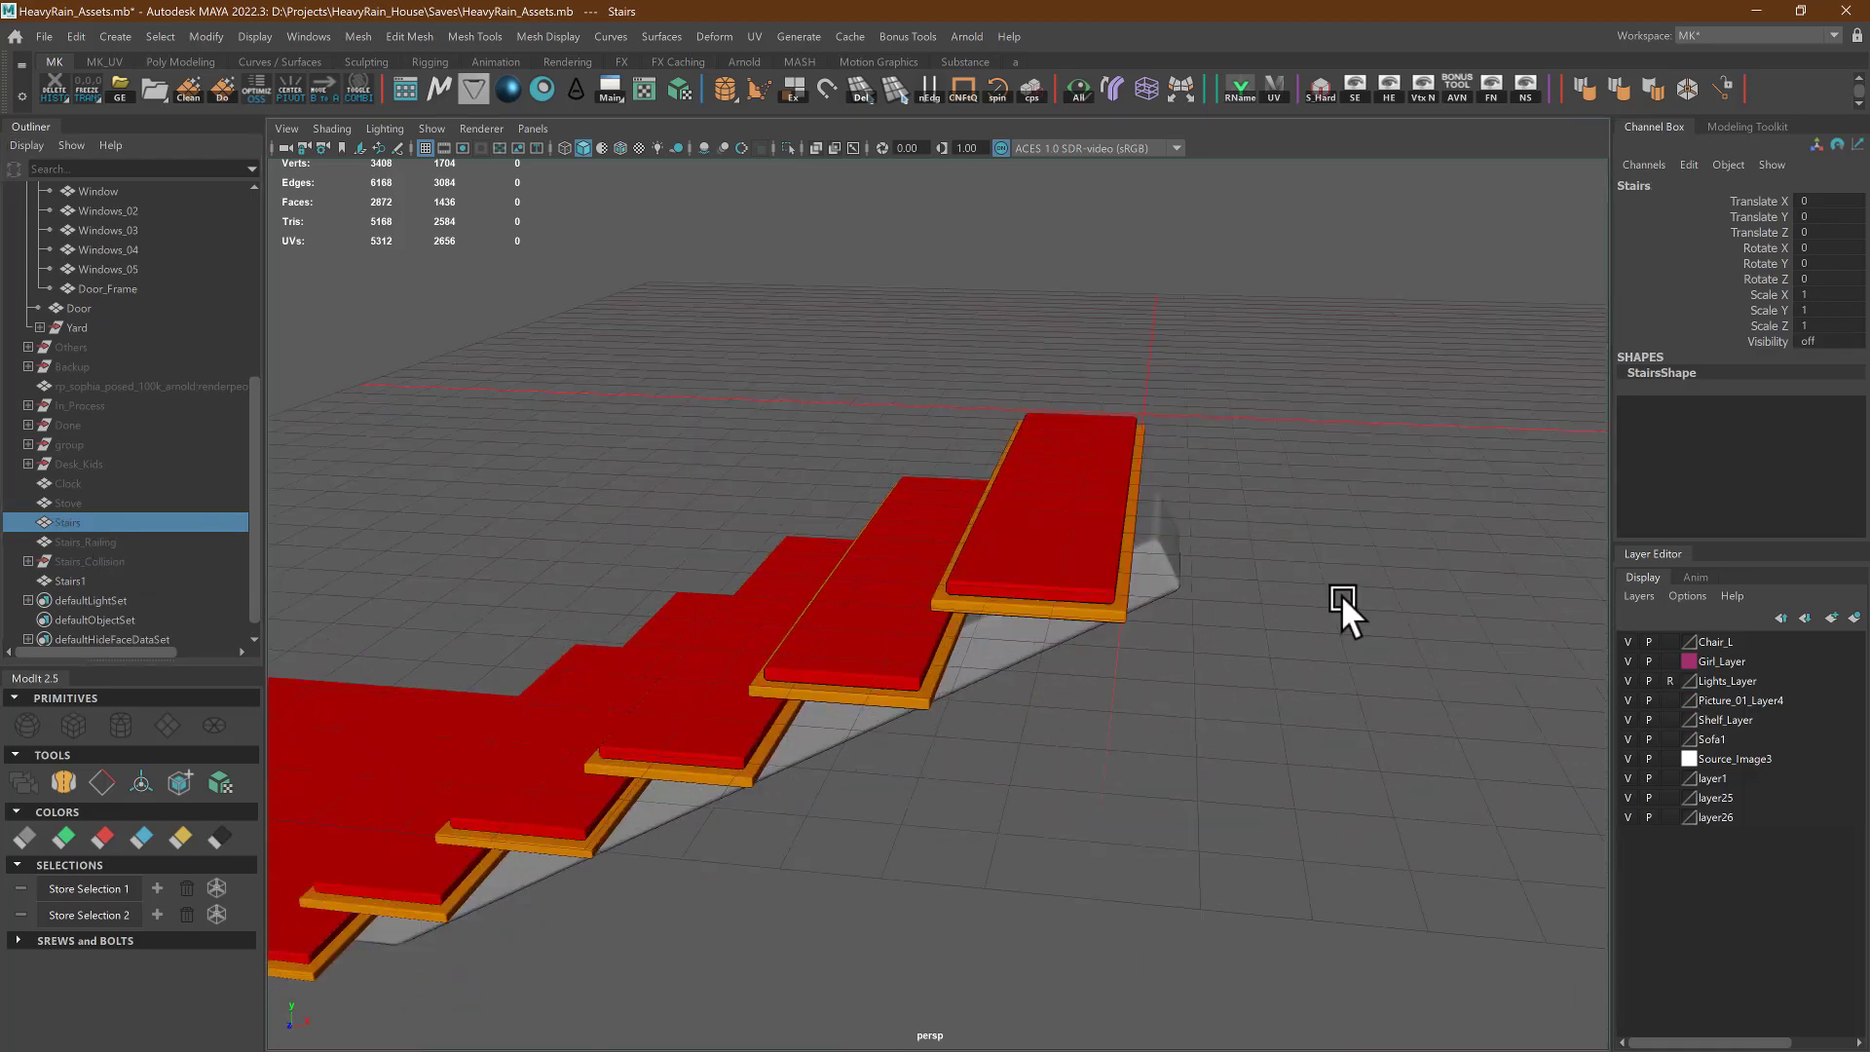
{"action": "left_click", "coordinate": [1151, 429]}
{"action": "right_click_drag", "start_coordinate": [1258, 309], "coordinate": [1266, 336]}
{"action": "left_click", "coordinate": [602, 148]}
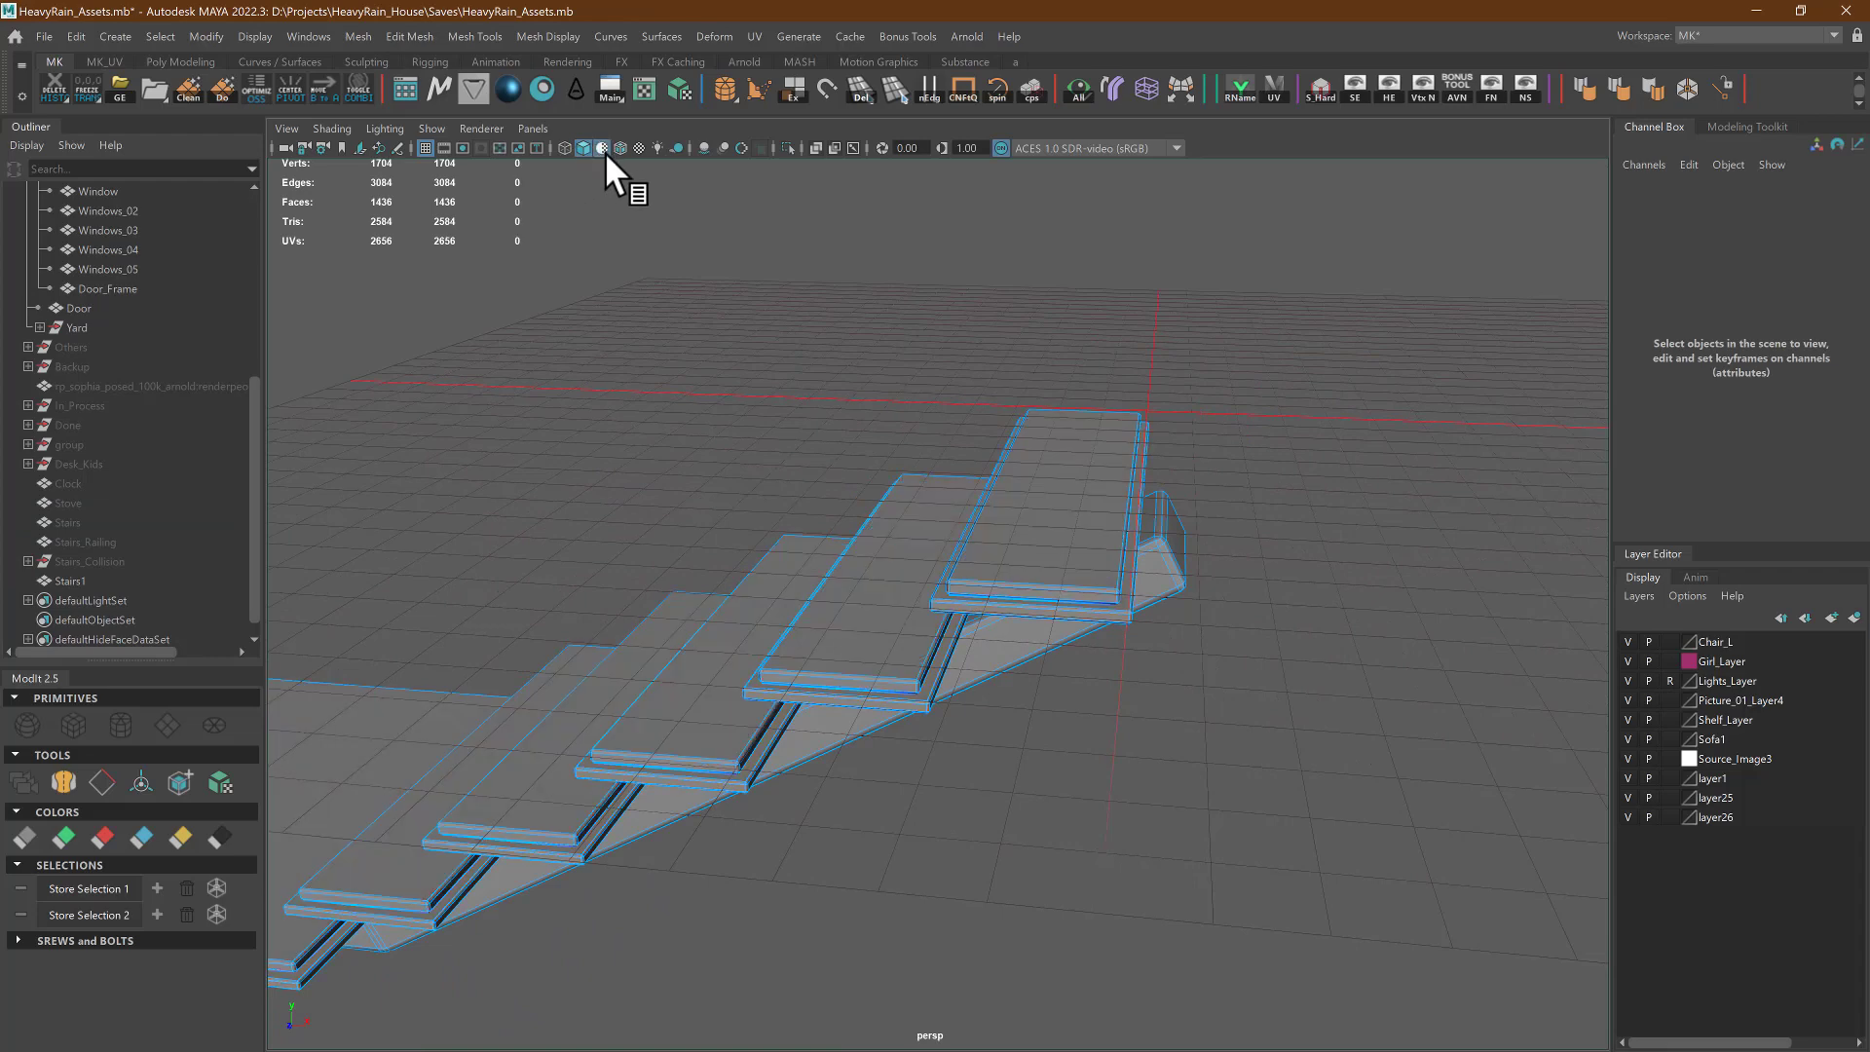
Delete every face of the duplicated staircase except the top faces of the treads and landing, and return to object mode
{"action": "left_click", "coordinate": [1118, 516]}
{"action": "right_click_drag", "start_coordinate": [1311, 266], "coordinate": [1301, 483]}
{"action": "left_click_drag", "start_coordinate": [1344, 543], "coordinate": [628, 383], "text": "alt"}
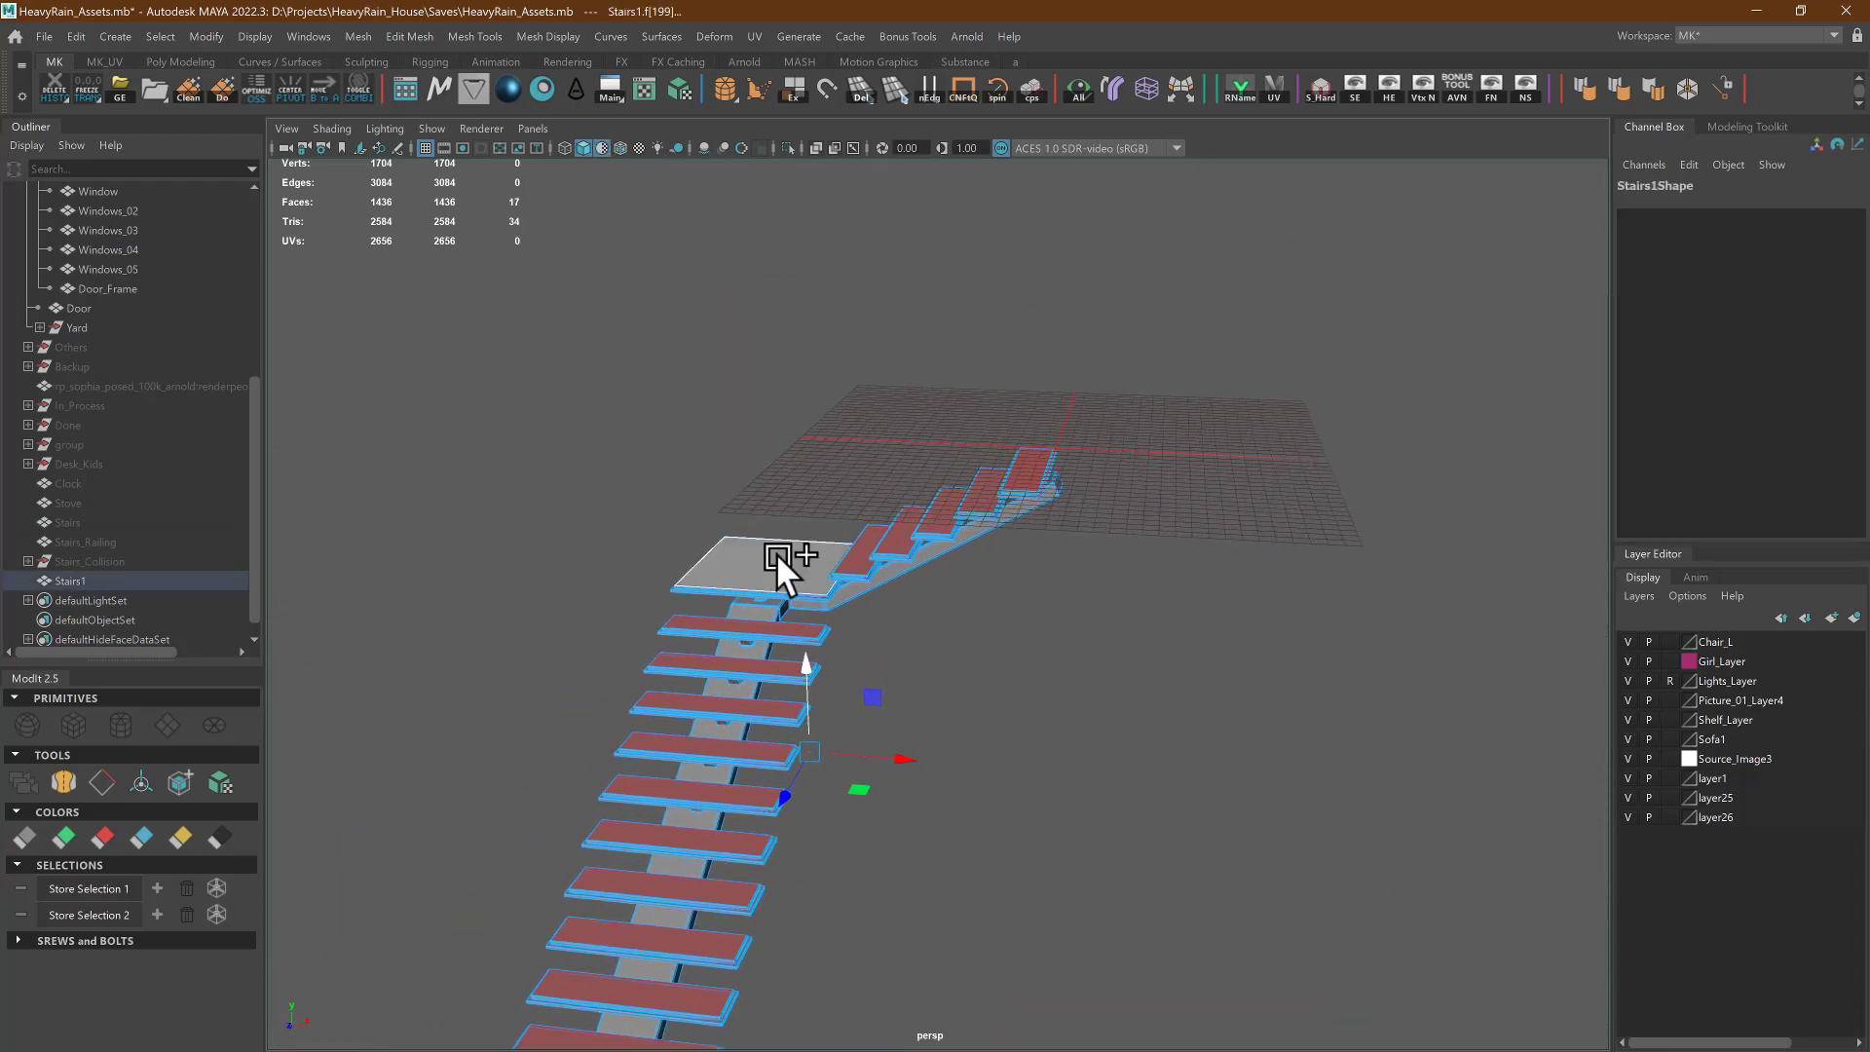
{"action": "left_click_drag", "start_coordinate": [775, 553], "coordinate": [878, 397], "text": "alt"}
{"action": "key", "text": "ctrl+shift+i"}
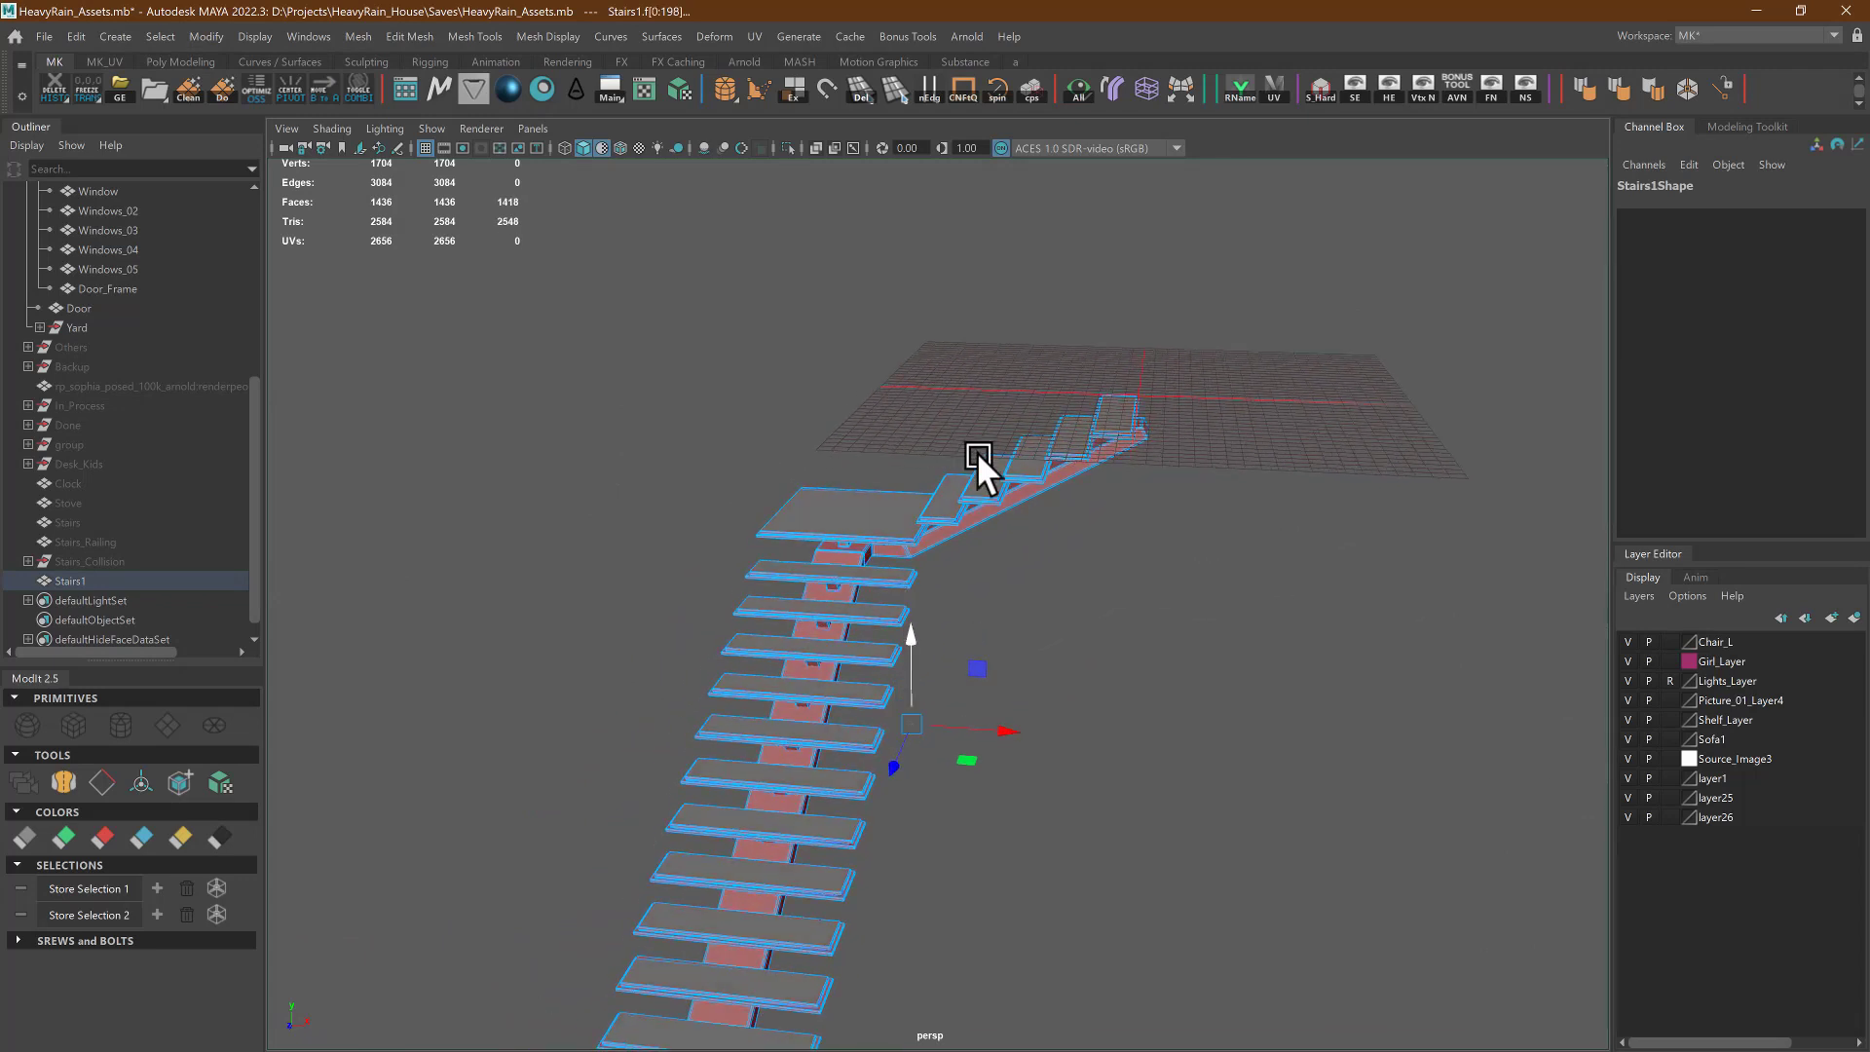
{"action": "left_click_drag", "start_coordinate": [976, 451], "coordinate": [1188, 553], "text": "alt"}
{"action": "key", "text": "Delete"}
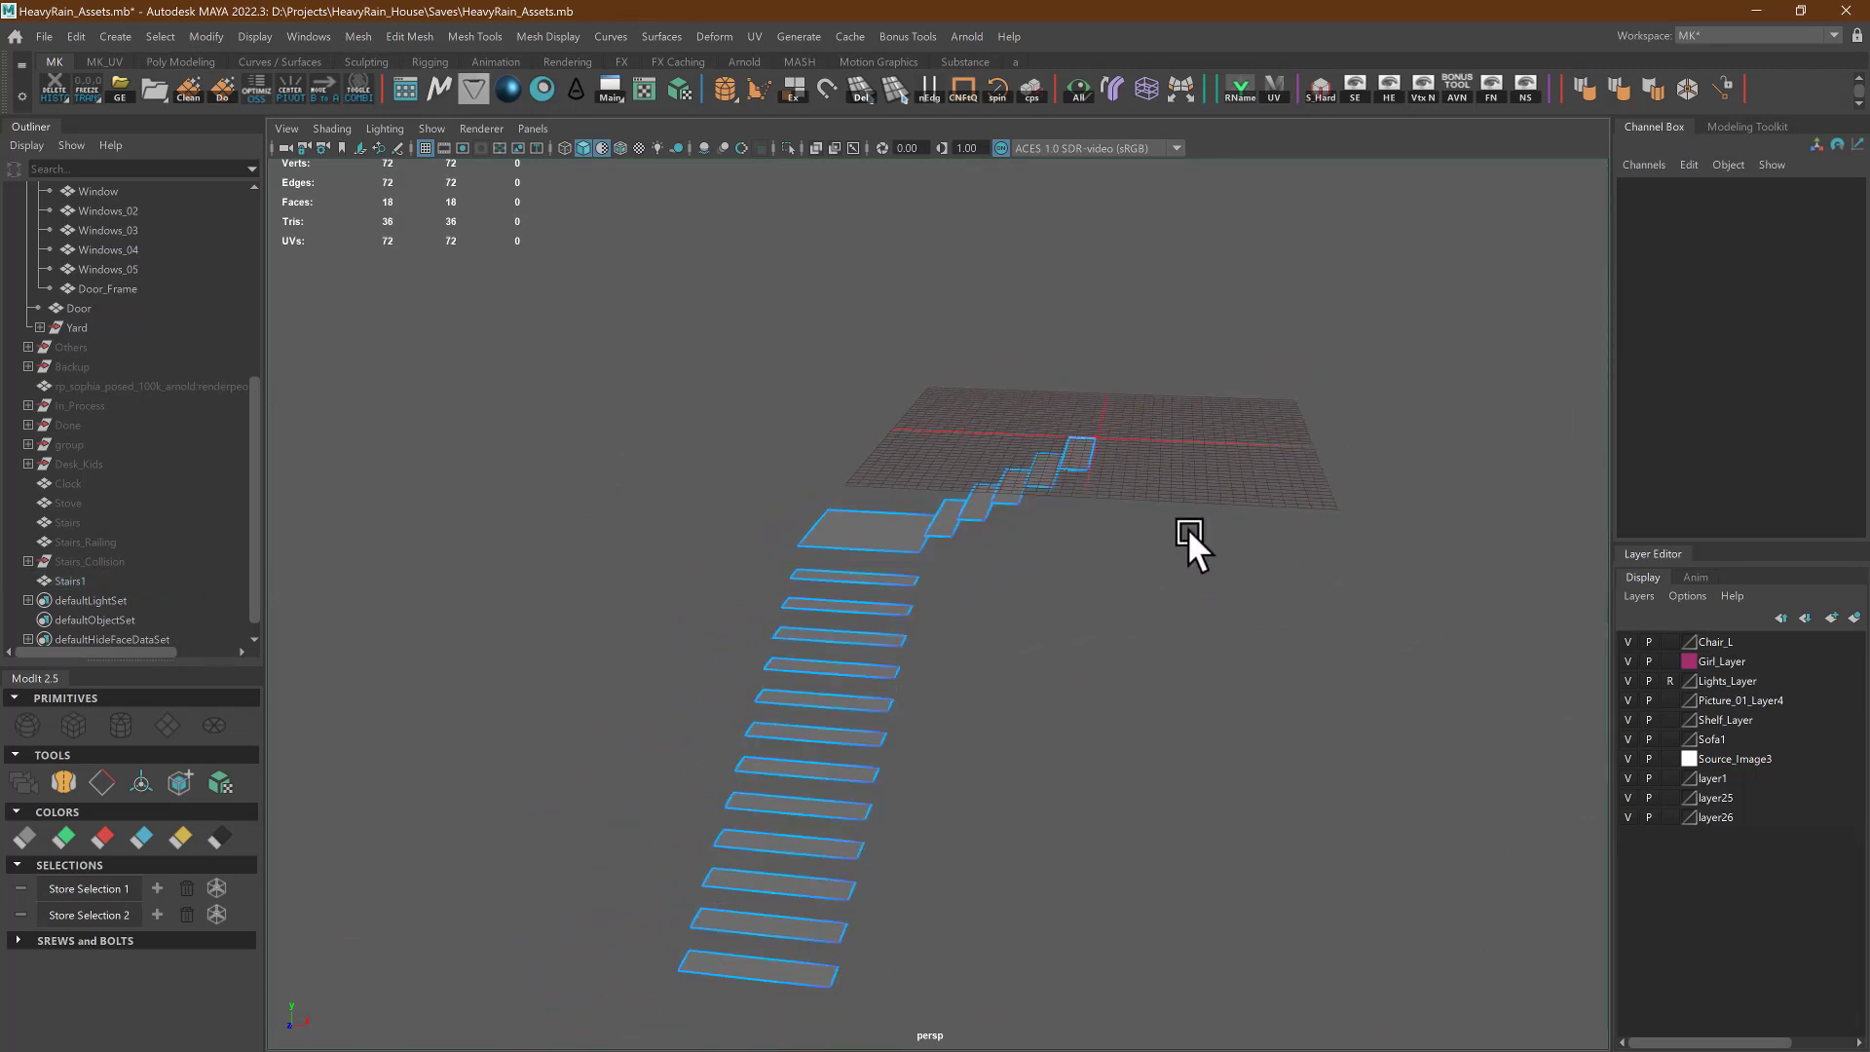
{"action": "right_click_drag", "start_coordinate": [1114, 356], "coordinate": [1214, 260]}
{"action": "left_click", "coordinate": [1213, 263]}
{"action": "left_click", "coordinate": [990, 493]}
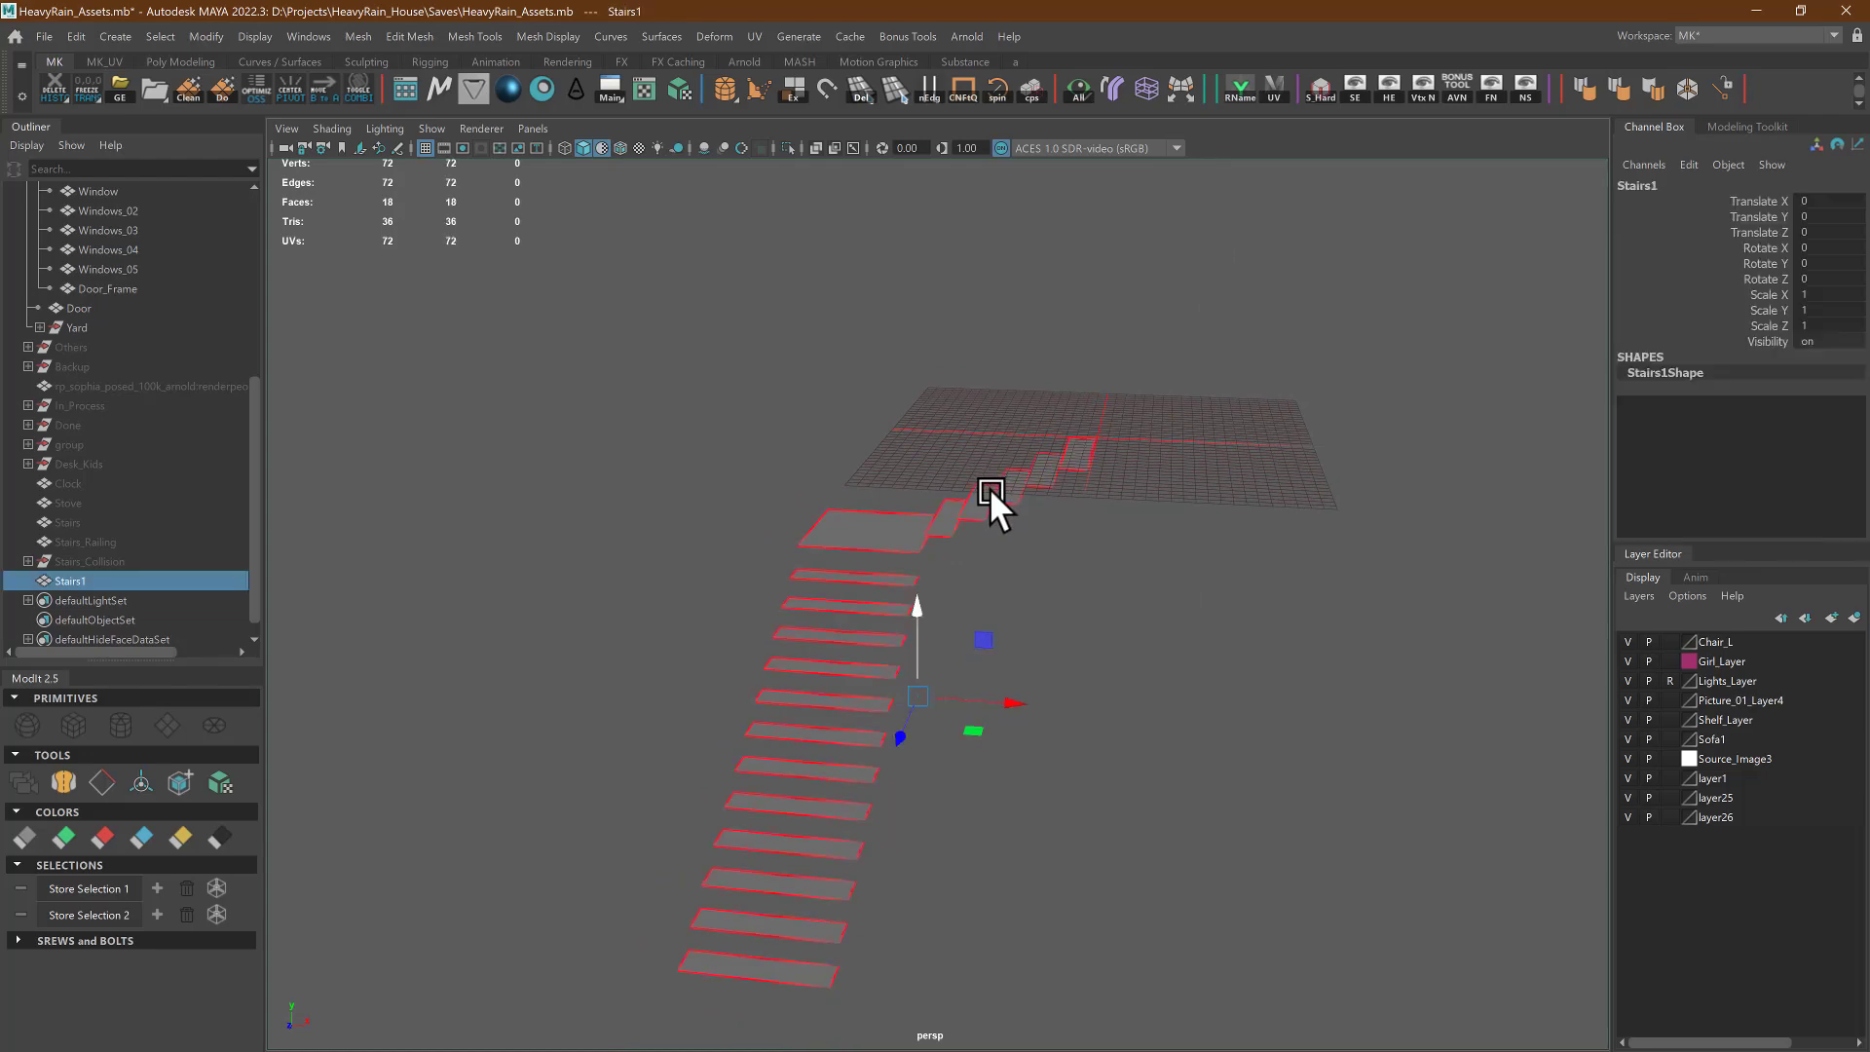
Extrude the remaining tread and landing faces with a thickness of 0.26
{"action": "middle_click_drag", "start_coordinate": [873, 534], "coordinate": [847, 532], "text": "alt"}
{"action": "right_click_drag", "start_coordinate": [847, 531], "coordinate": [1342, 582], "text": "alt"}
{"action": "middle_click_drag", "start_coordinate": [1066, 477], "coordinate": [1077, 640], "text": "alt"}
{"action": "right_click_drag", "start_coordinate": [1077, 640], "coordinate": [897, 697], "text": "alt"}
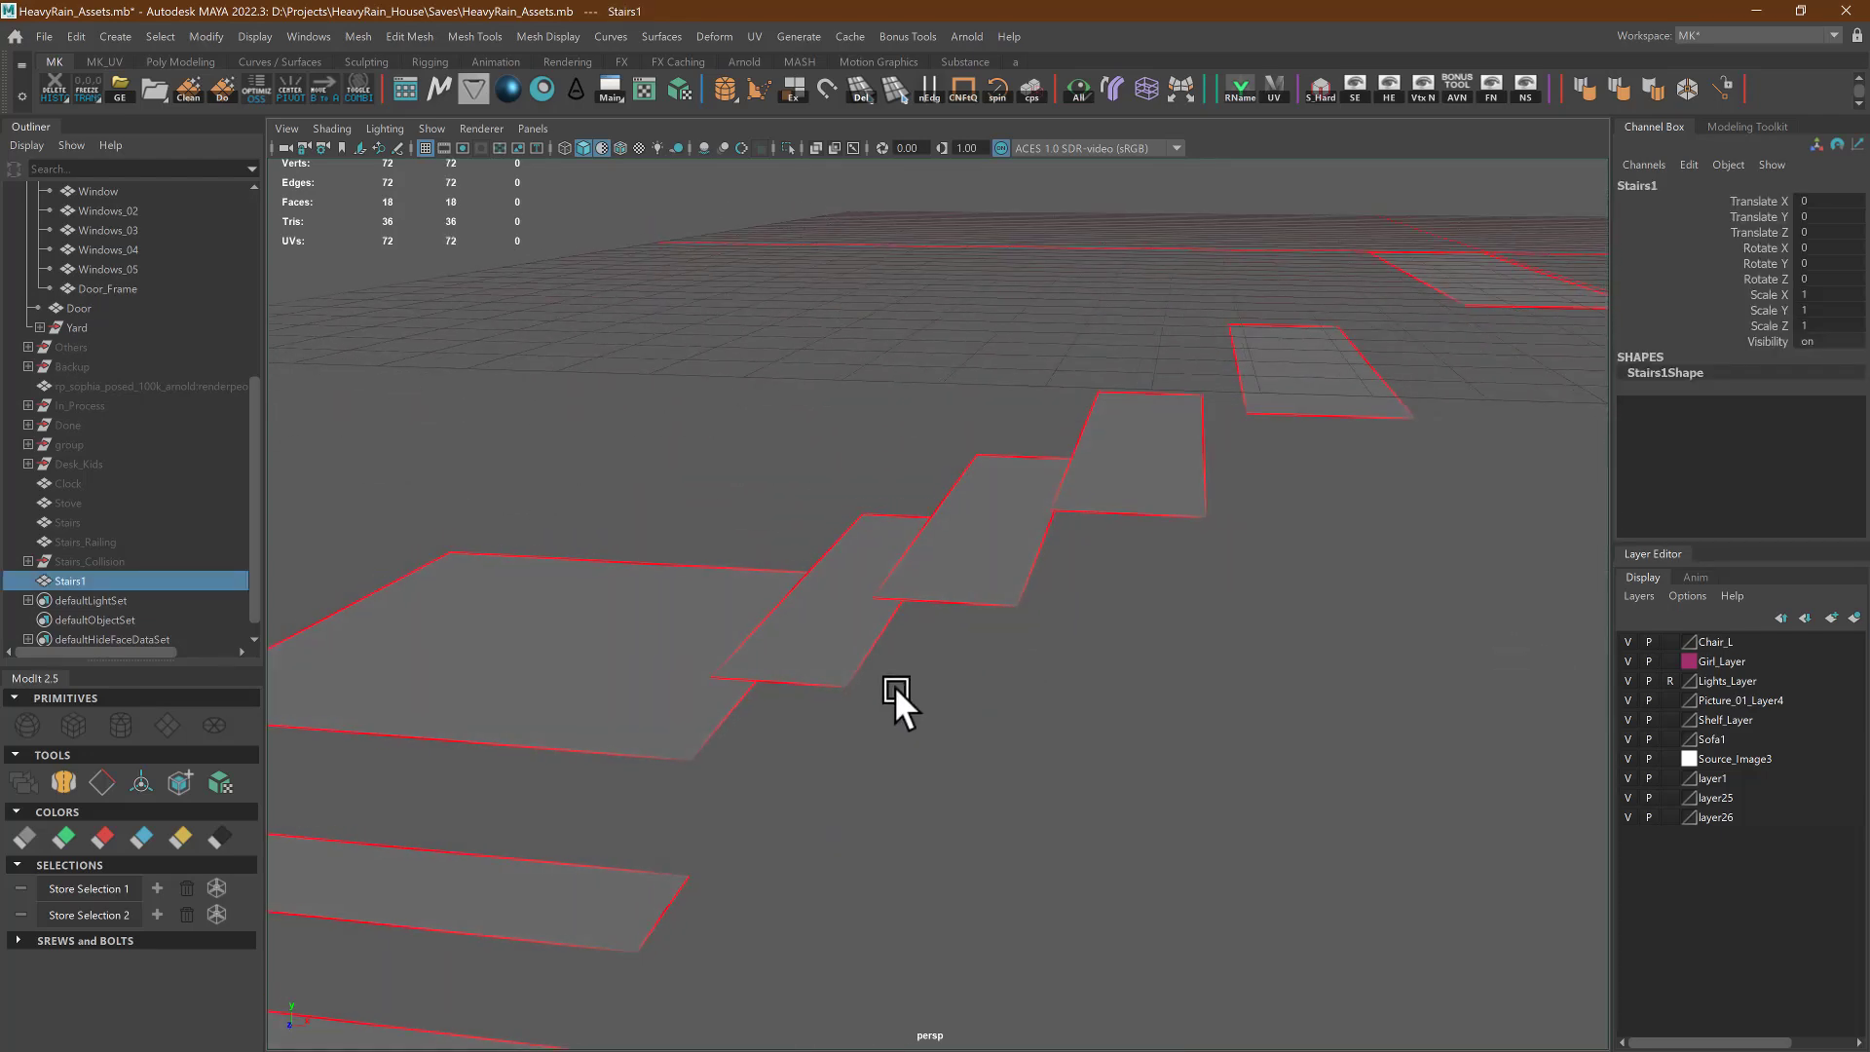
{"action": "mouse_move", "coordinate": [896, 698]}
{"action": "left_mouse_down", "text": "alt"}
{"action": "mouse_move", "coordinate": [897, 680]}
{"action": "mouse_move", "coordinate": [942, 691]}
{"action": "mouse_move", "coordinate": [882, 691]}
{"action": "left_mouse_up", "text": "alt"}
{"action": "left_click_drag", "start_coordinate": [1193, 598], "coordinate": [865, 473], "text": "alt"}
{"action": "key", "text": "ctrl+e"}
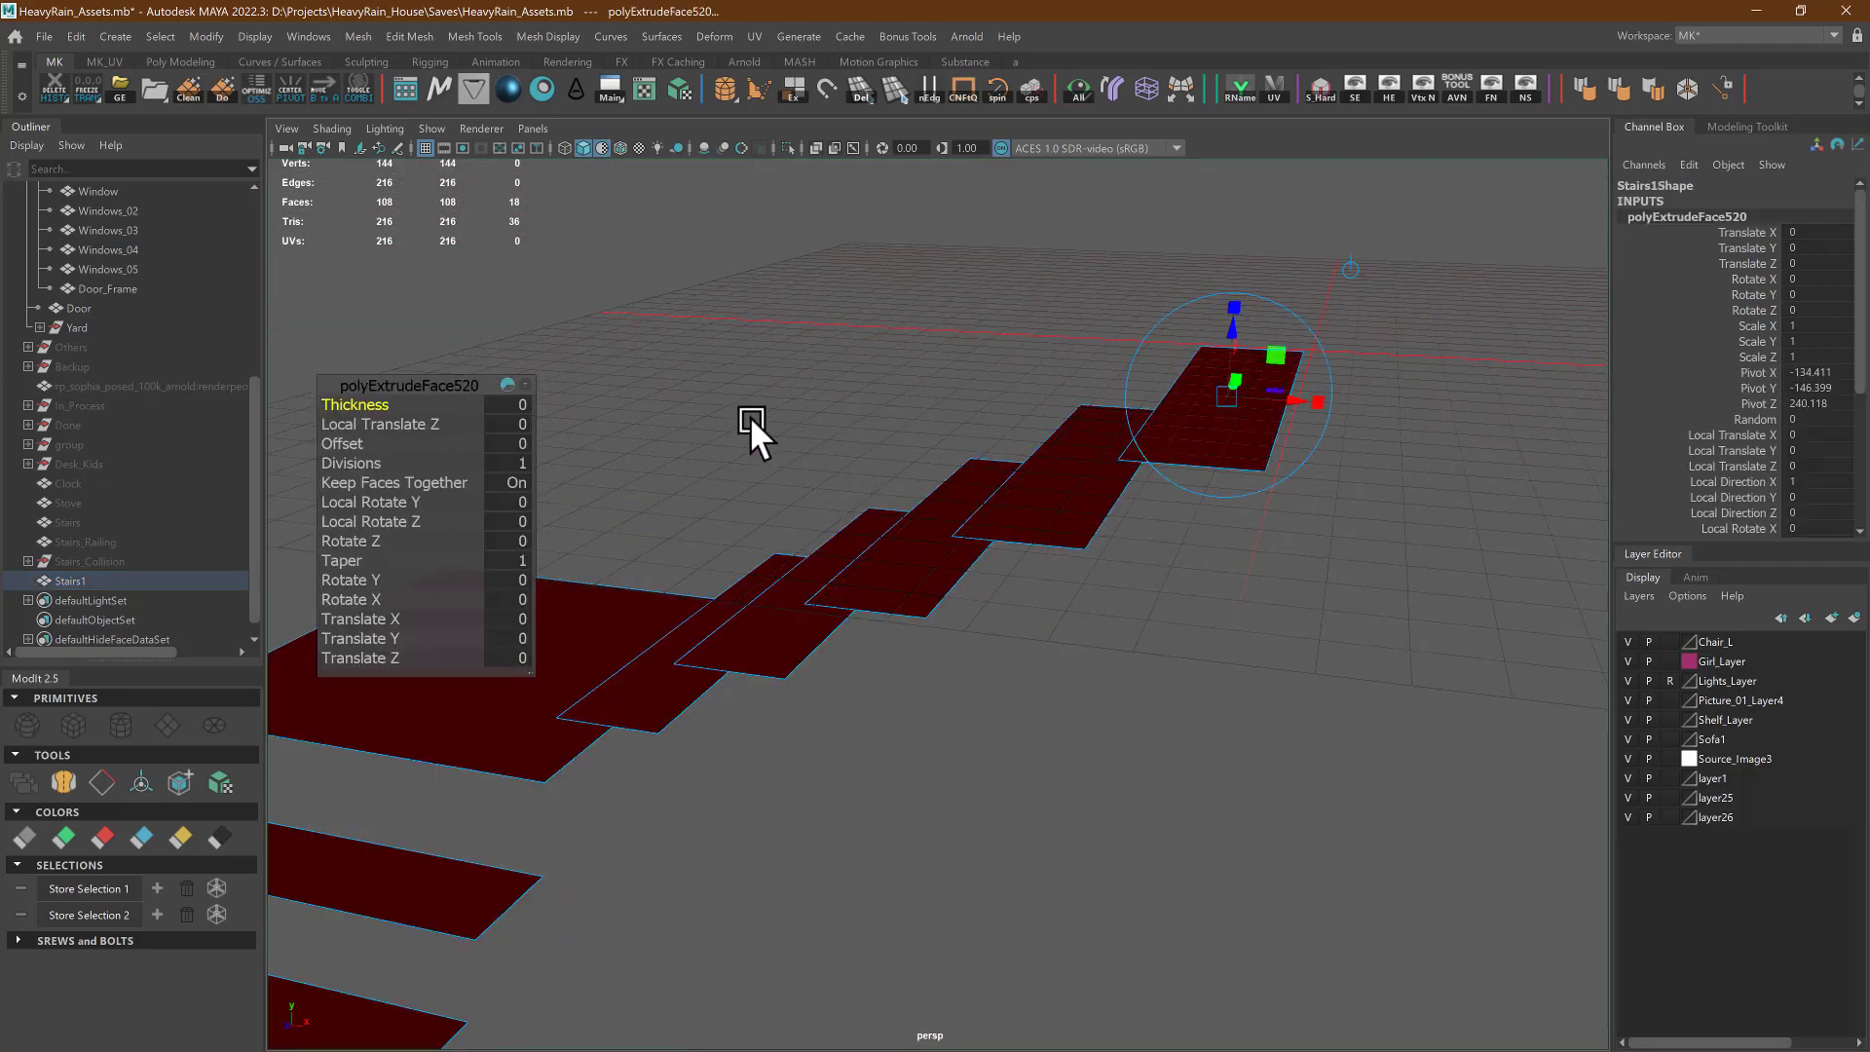
{"action": "middle_click_drag", "start_coordinate": [750, 418], "coordinate": [767, 417]}
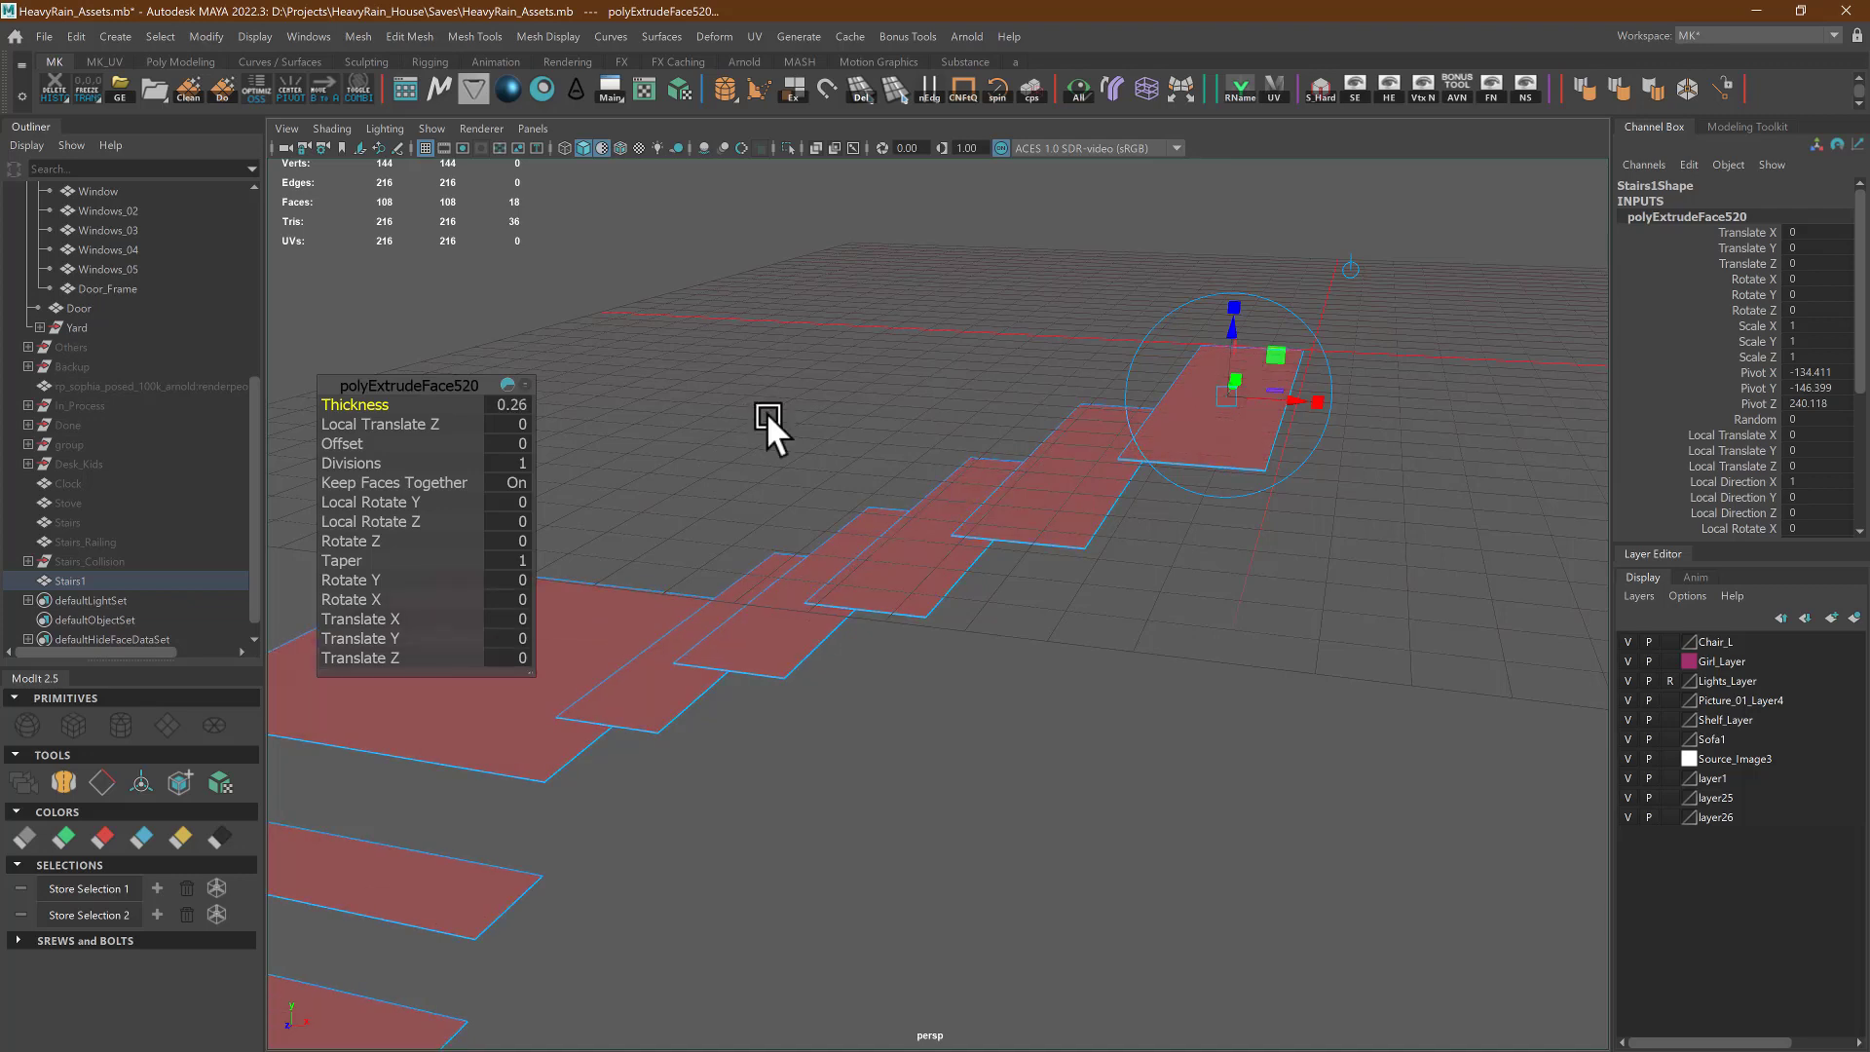
Return to object mode and separate the extruded treads and landing into individual meshes
{"action": "right_click_drag", "start_coordinate": [767, 415], "coordinate": [818, 370]}
{"action": "left_click", "coordinate": [818, 371]}
{"action": "left_click", "coordinate": [816, 599]}
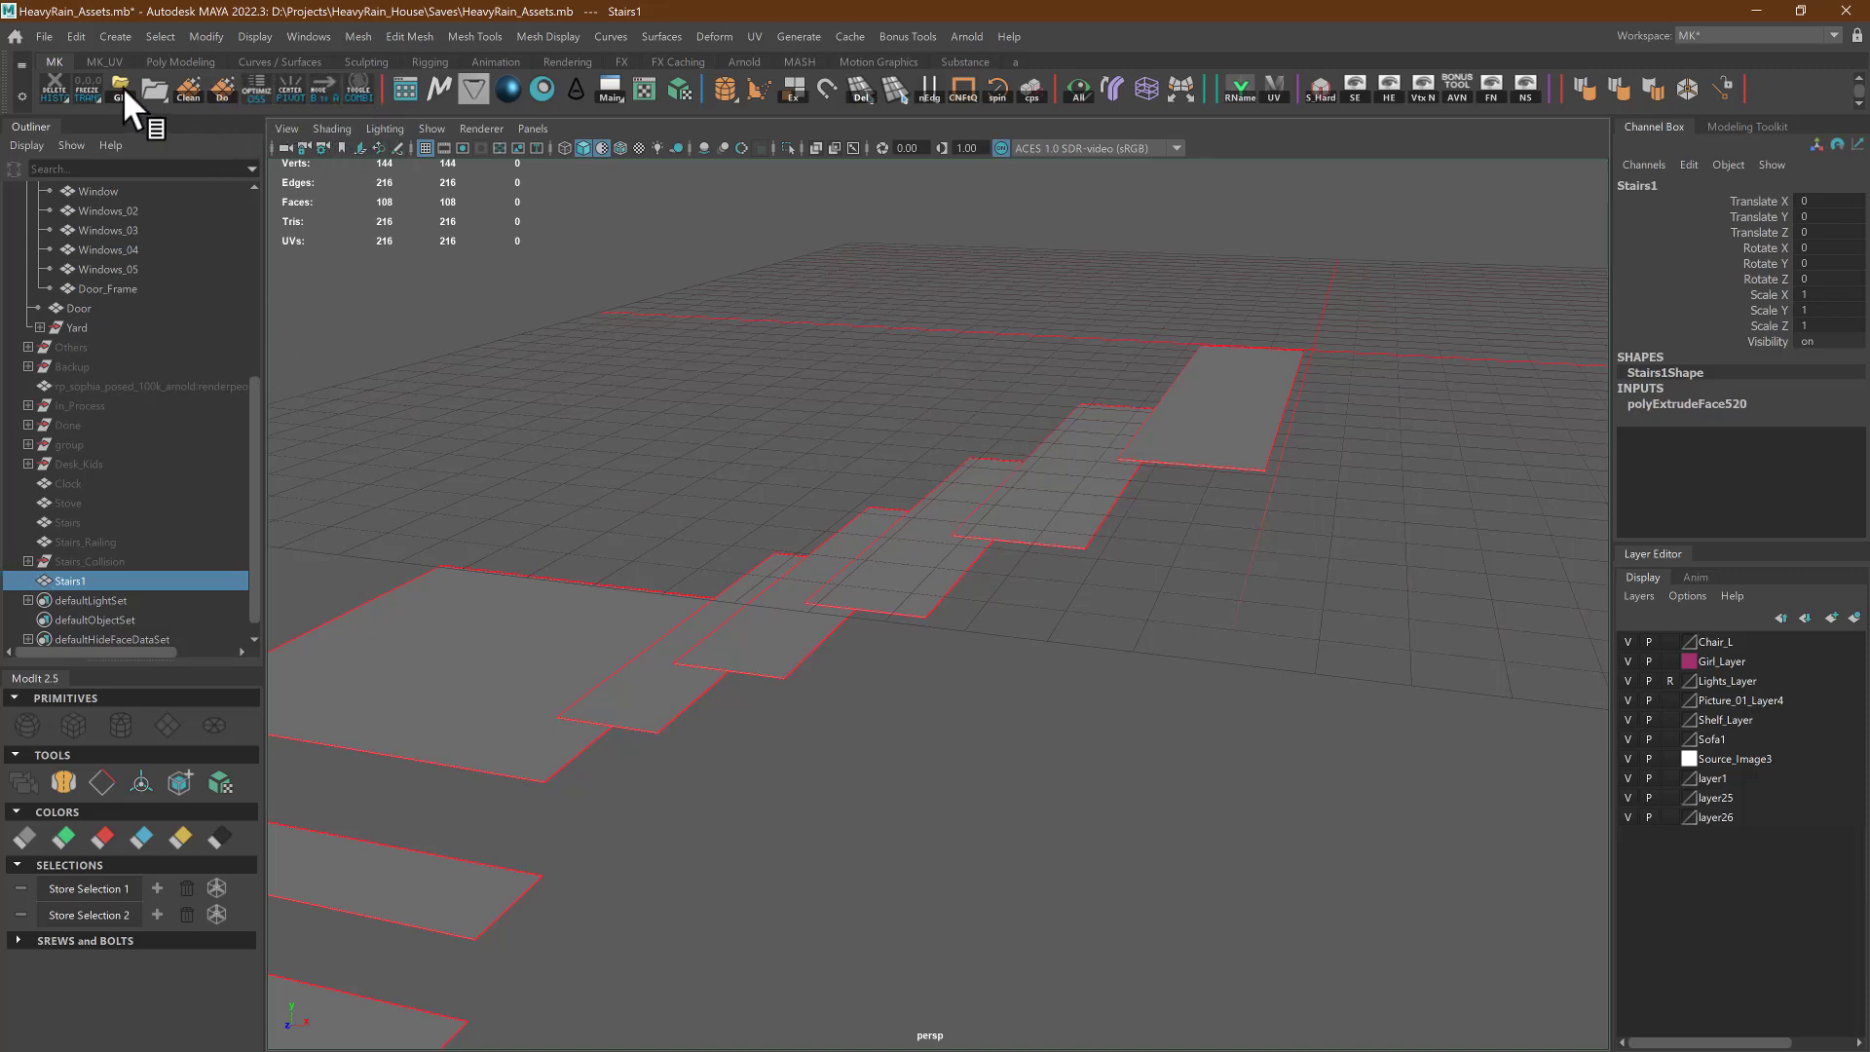
{"action": "left_click", "coordinate": [356, 90]}
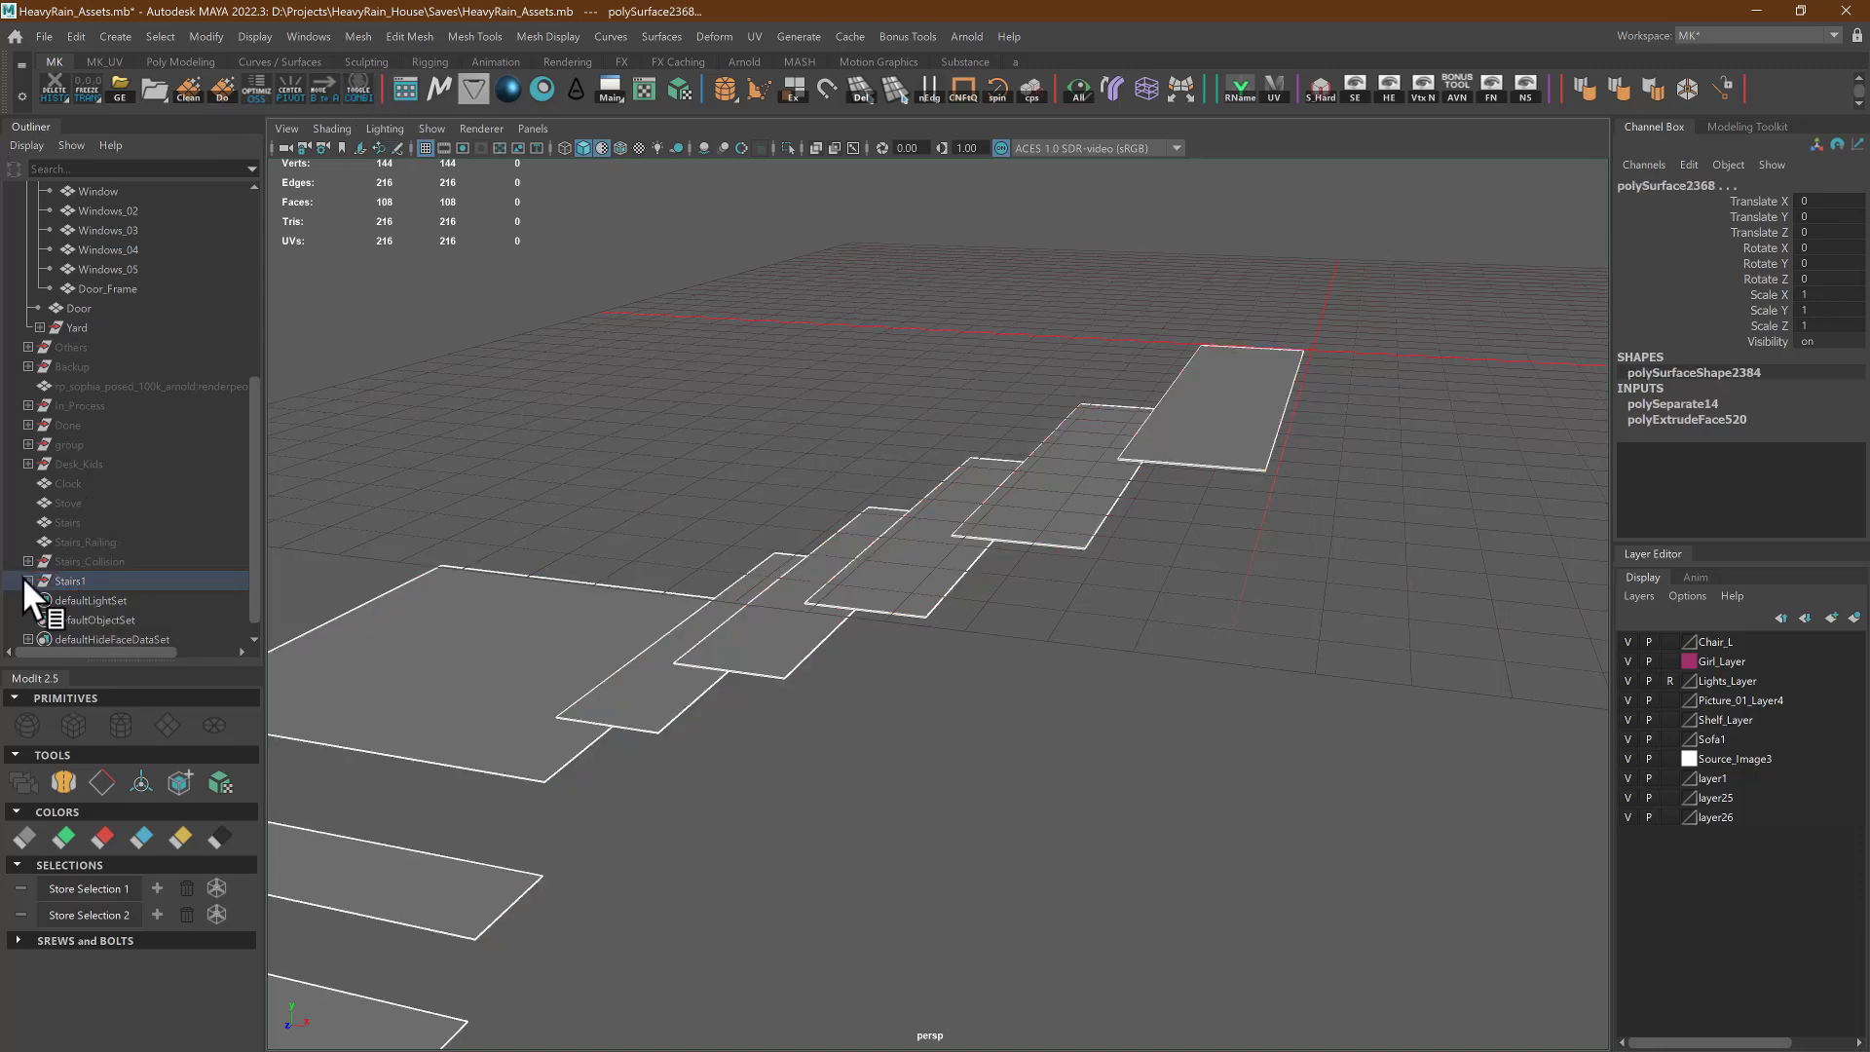
Select the upper treads individually to check that they are separate meshes, and clear the selection
{"action": "left_click", "coordinate": [692, 623]}
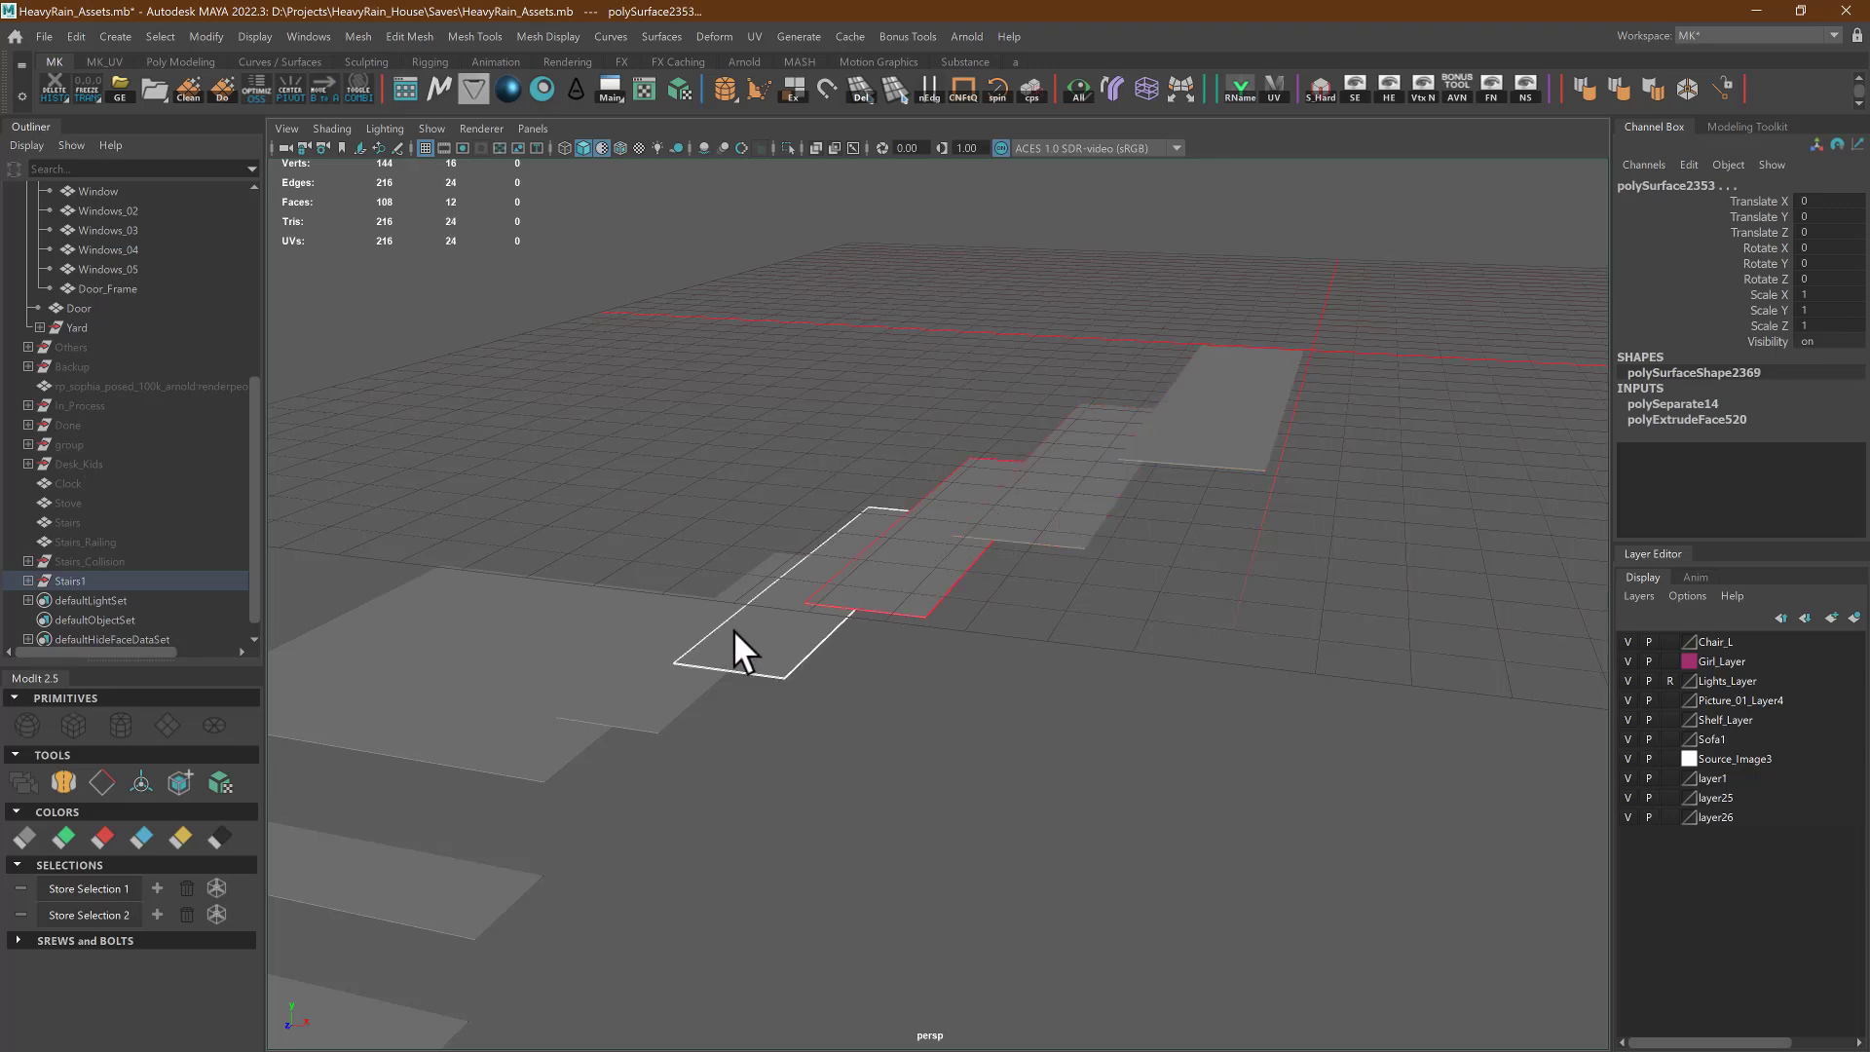
{"action": "left_click", "coordinate": [1215, 380]}
{"action": "left_click", "coordinate": [1032, 516], "text": "shift"}
{"action": "left_click", "coordinate": [911, 573], "text": "shift"}
{"action": "left_click", "coordinate": [759, 628], "text": "shift"}
{"action": "left_click", "coordinate": [632, 682], "text": "shift"}
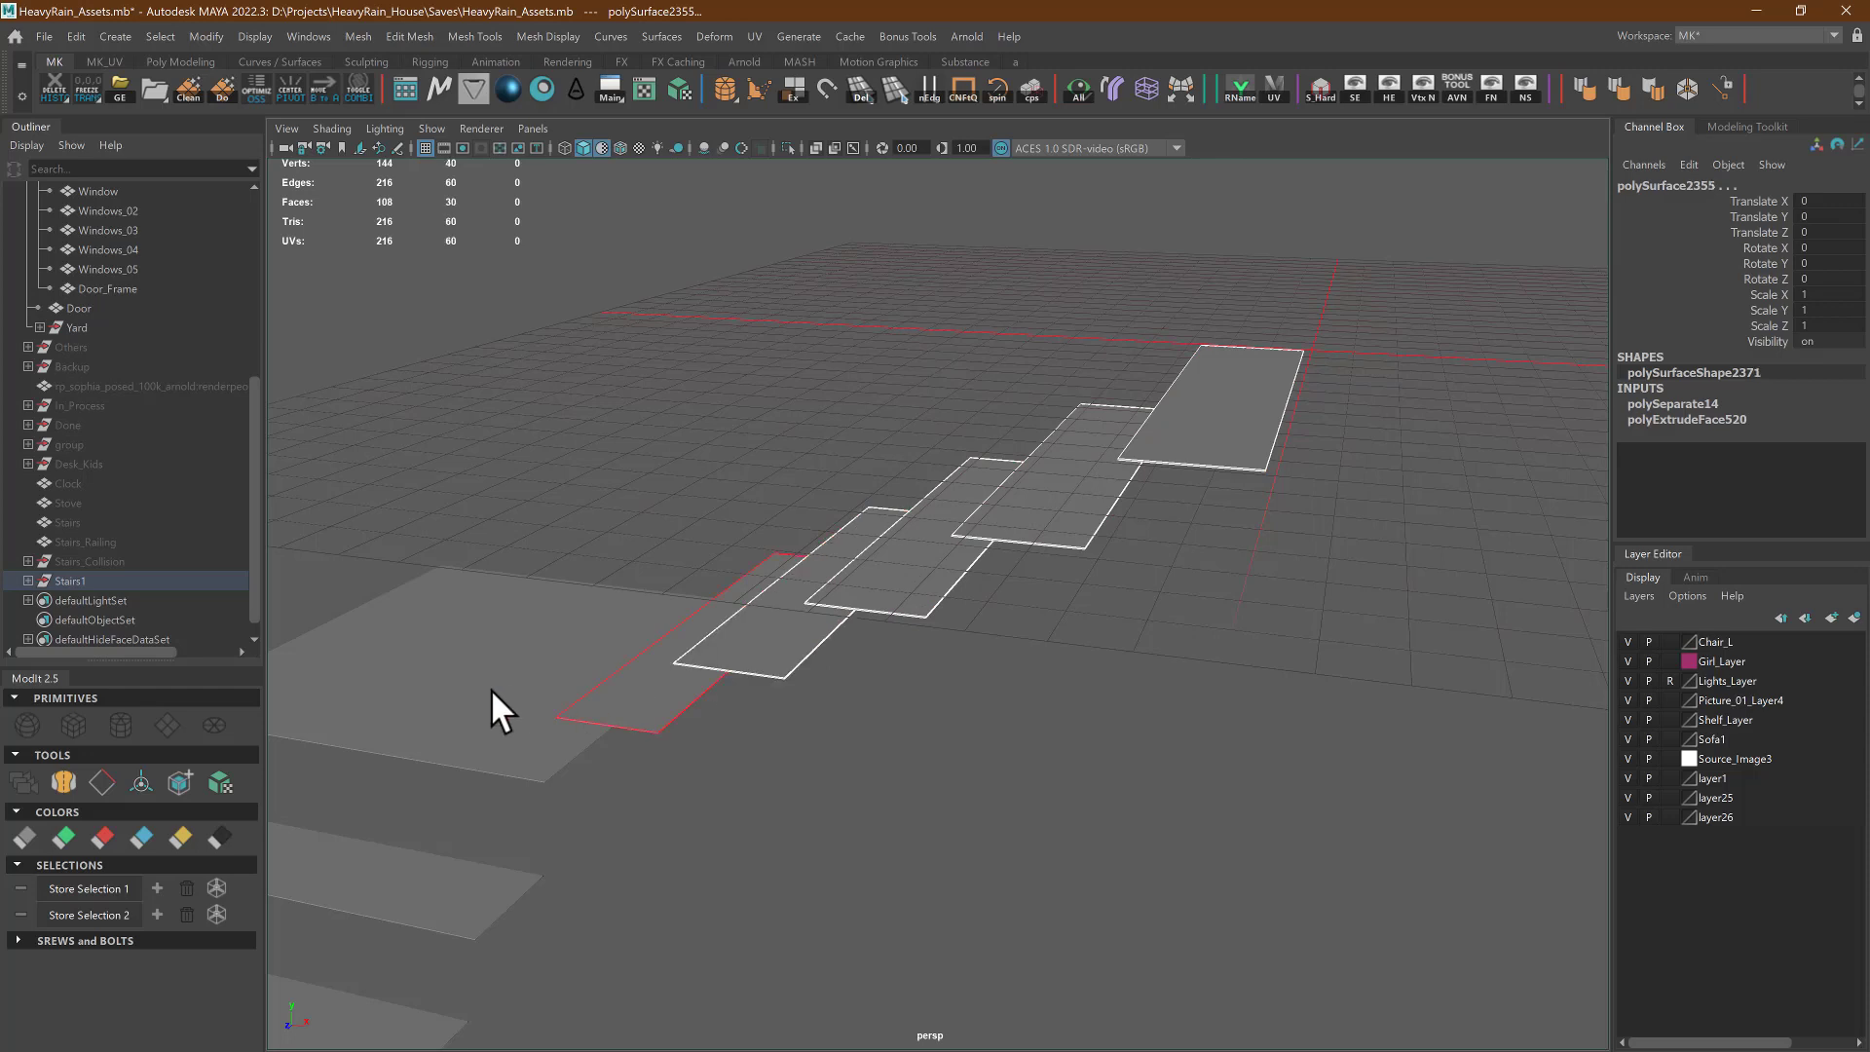
{"action": "left_click", "coordinate": [491, 688]}
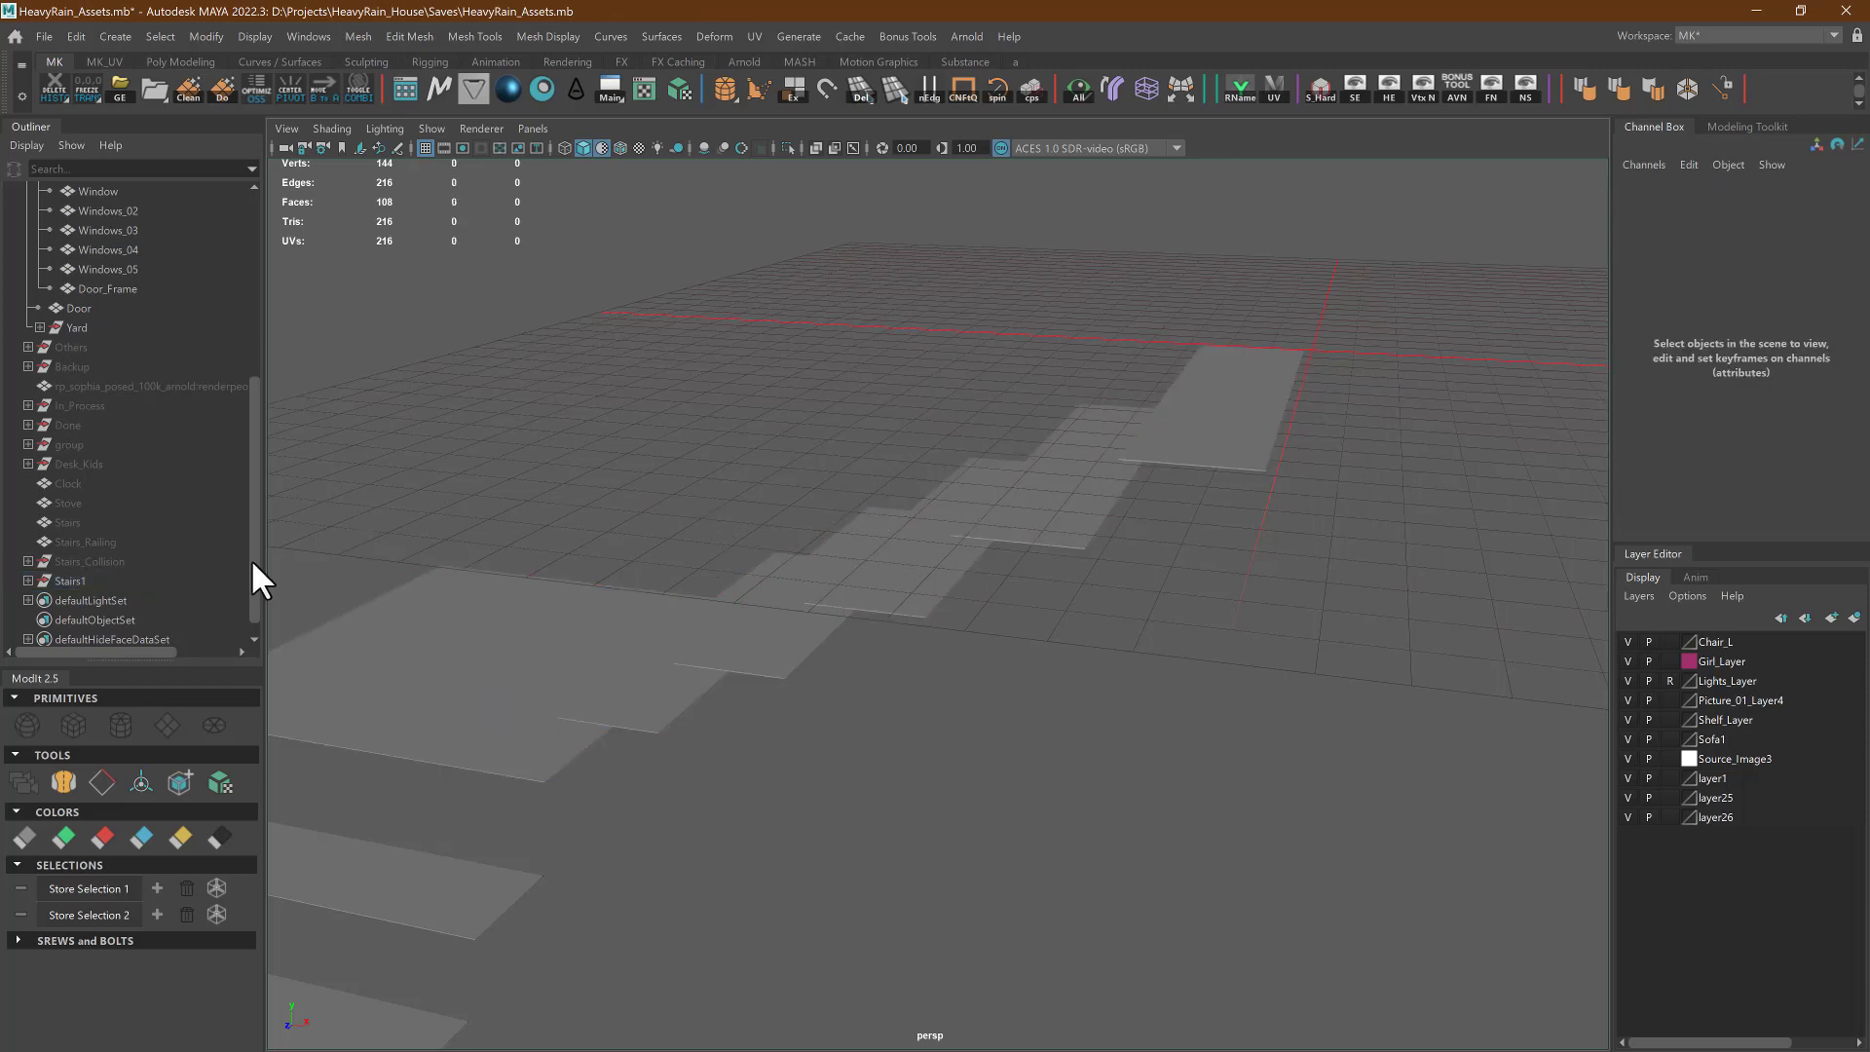
Switch to Unreal Editor and open the Stairs static mesh from the staircase in the House level
{"action": "key", "text": "alt+Tab"}
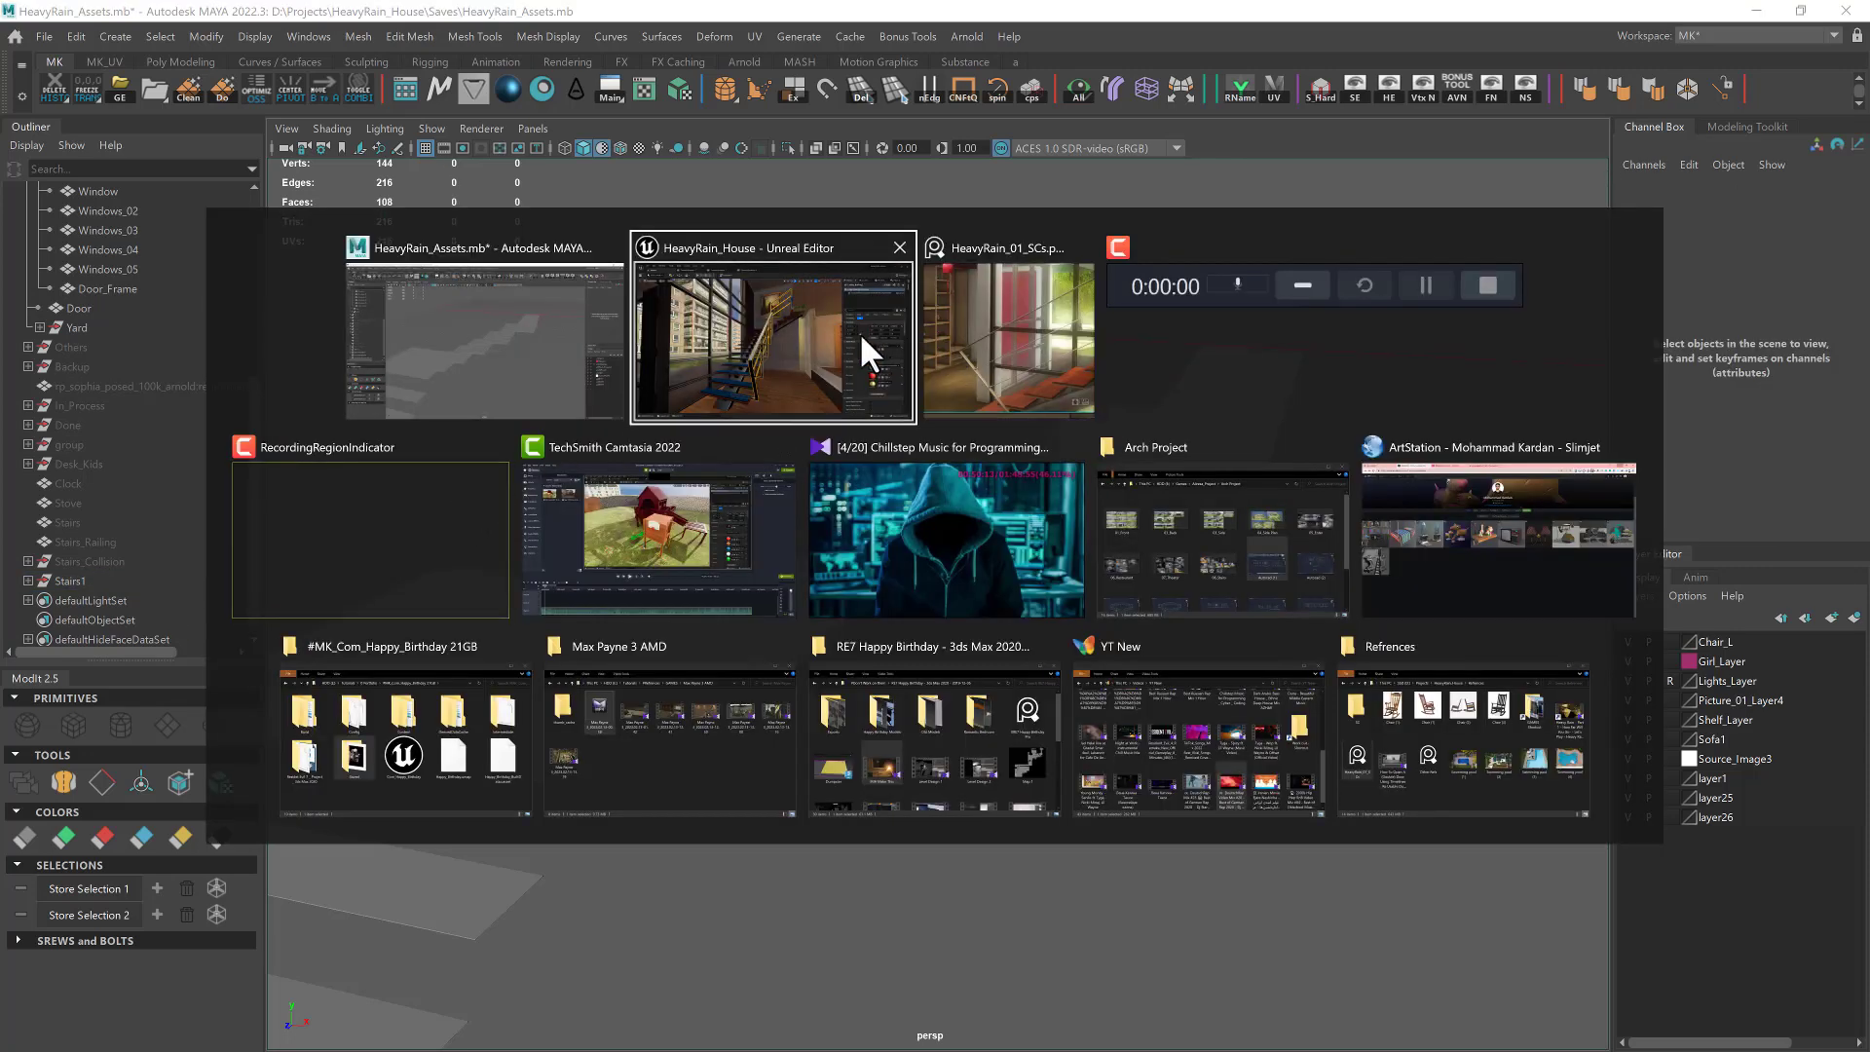
{"action": "left_click", "coordinate": [860, 331]}
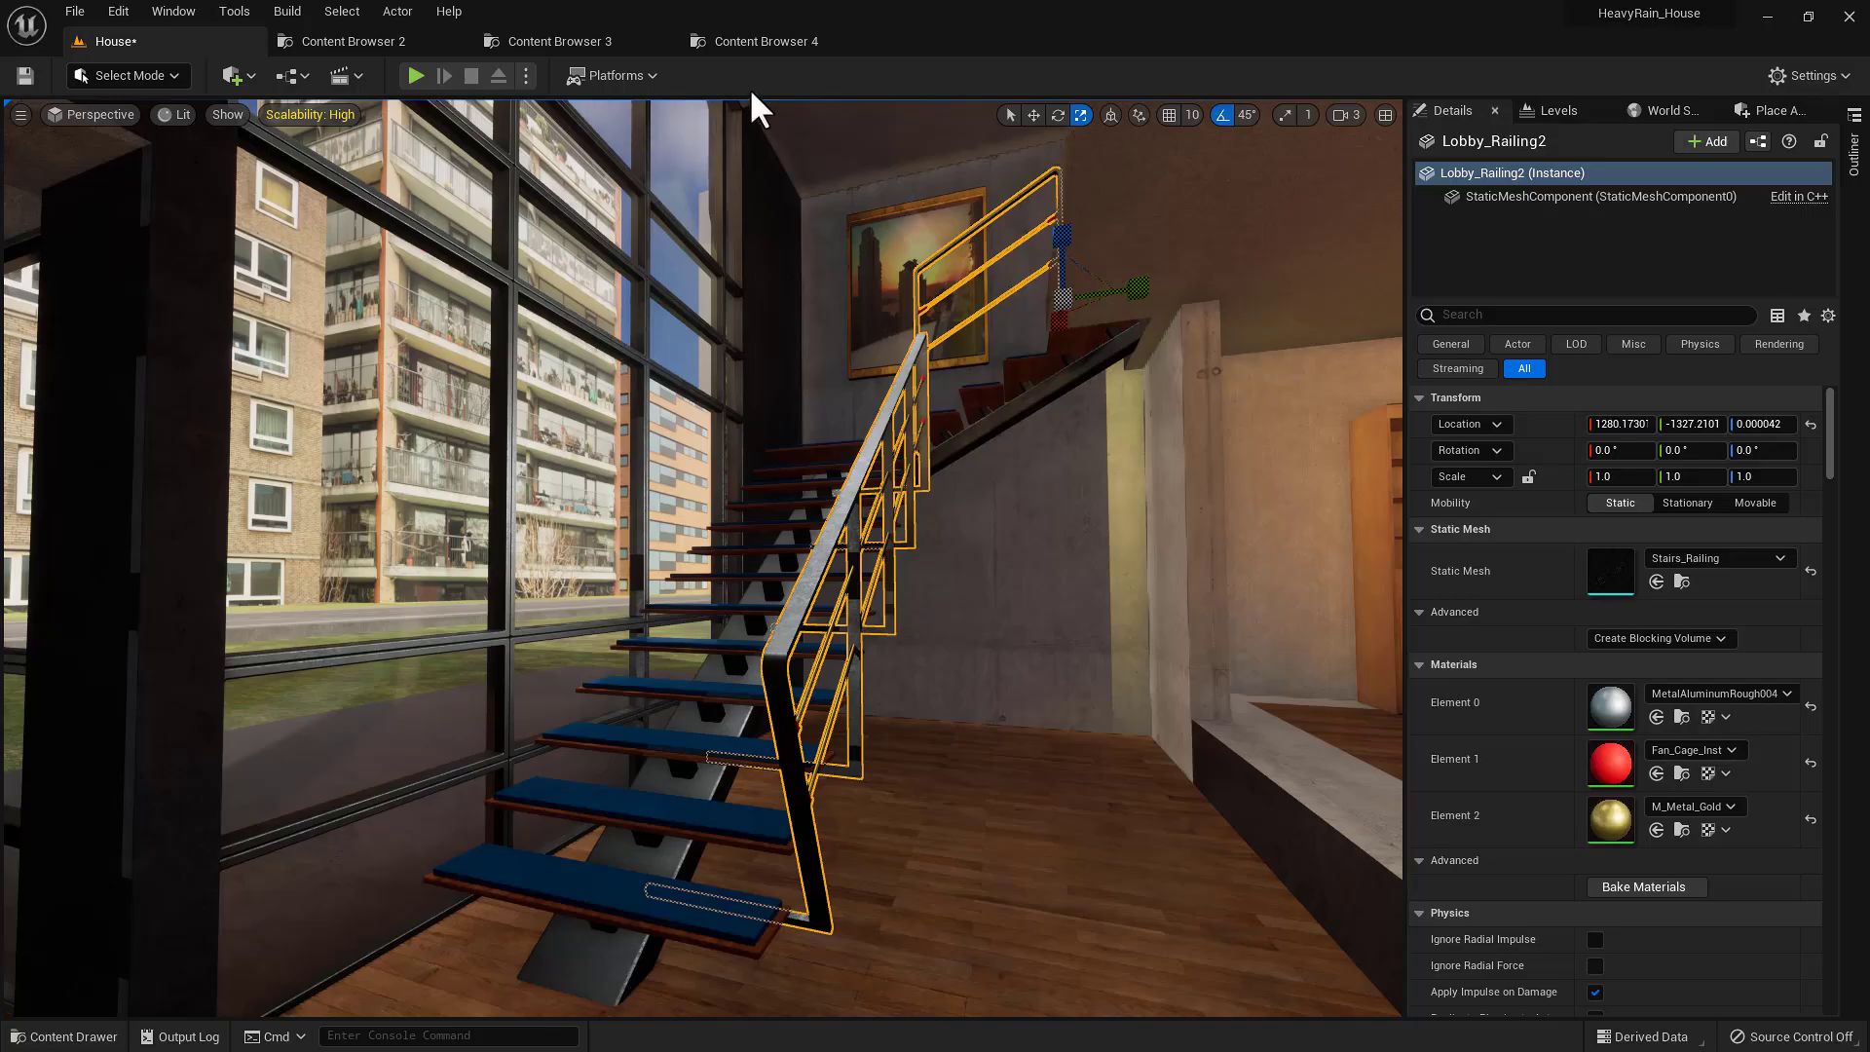
{"action": "double_click", "coordinate": [1625, 576]}
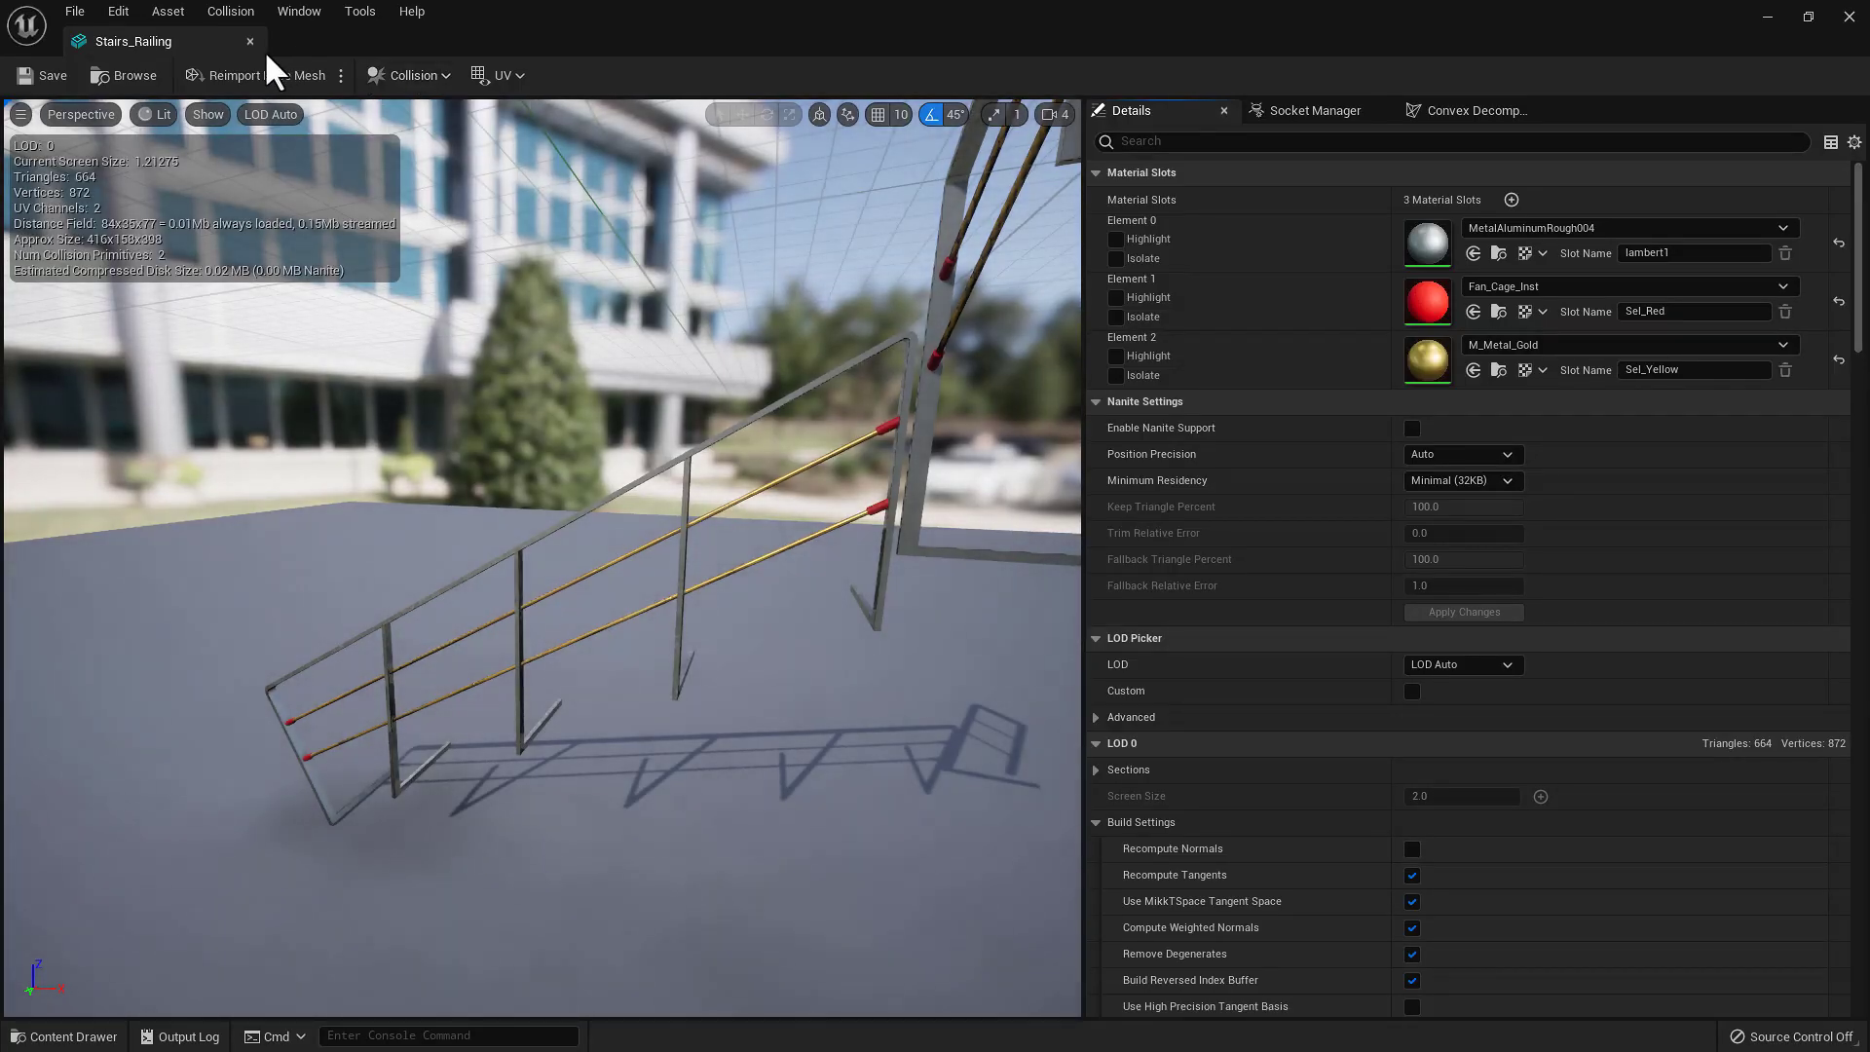
{"action": "left_click", "coordinate": [250, 41]}
{"action": "left_click", "coordinate": [733, 843]}
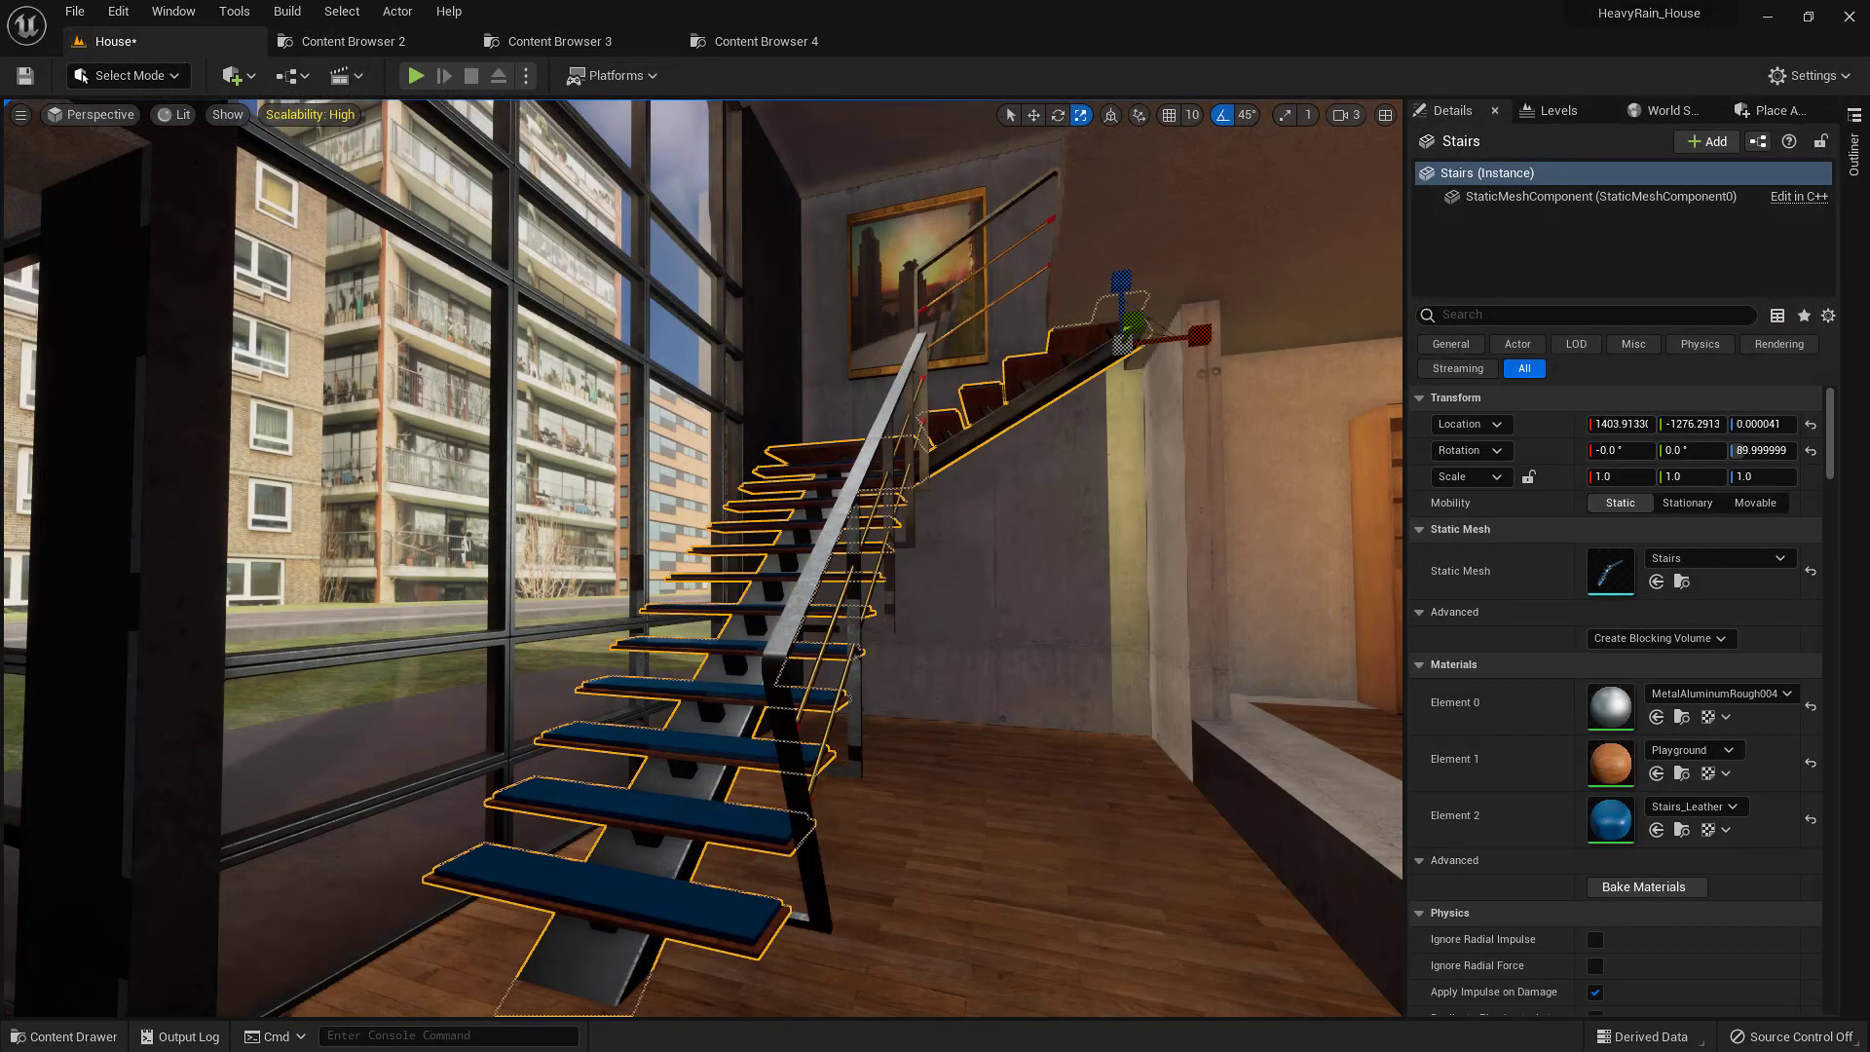
{"action": "double_click", "coordinate": [1611, 570]}
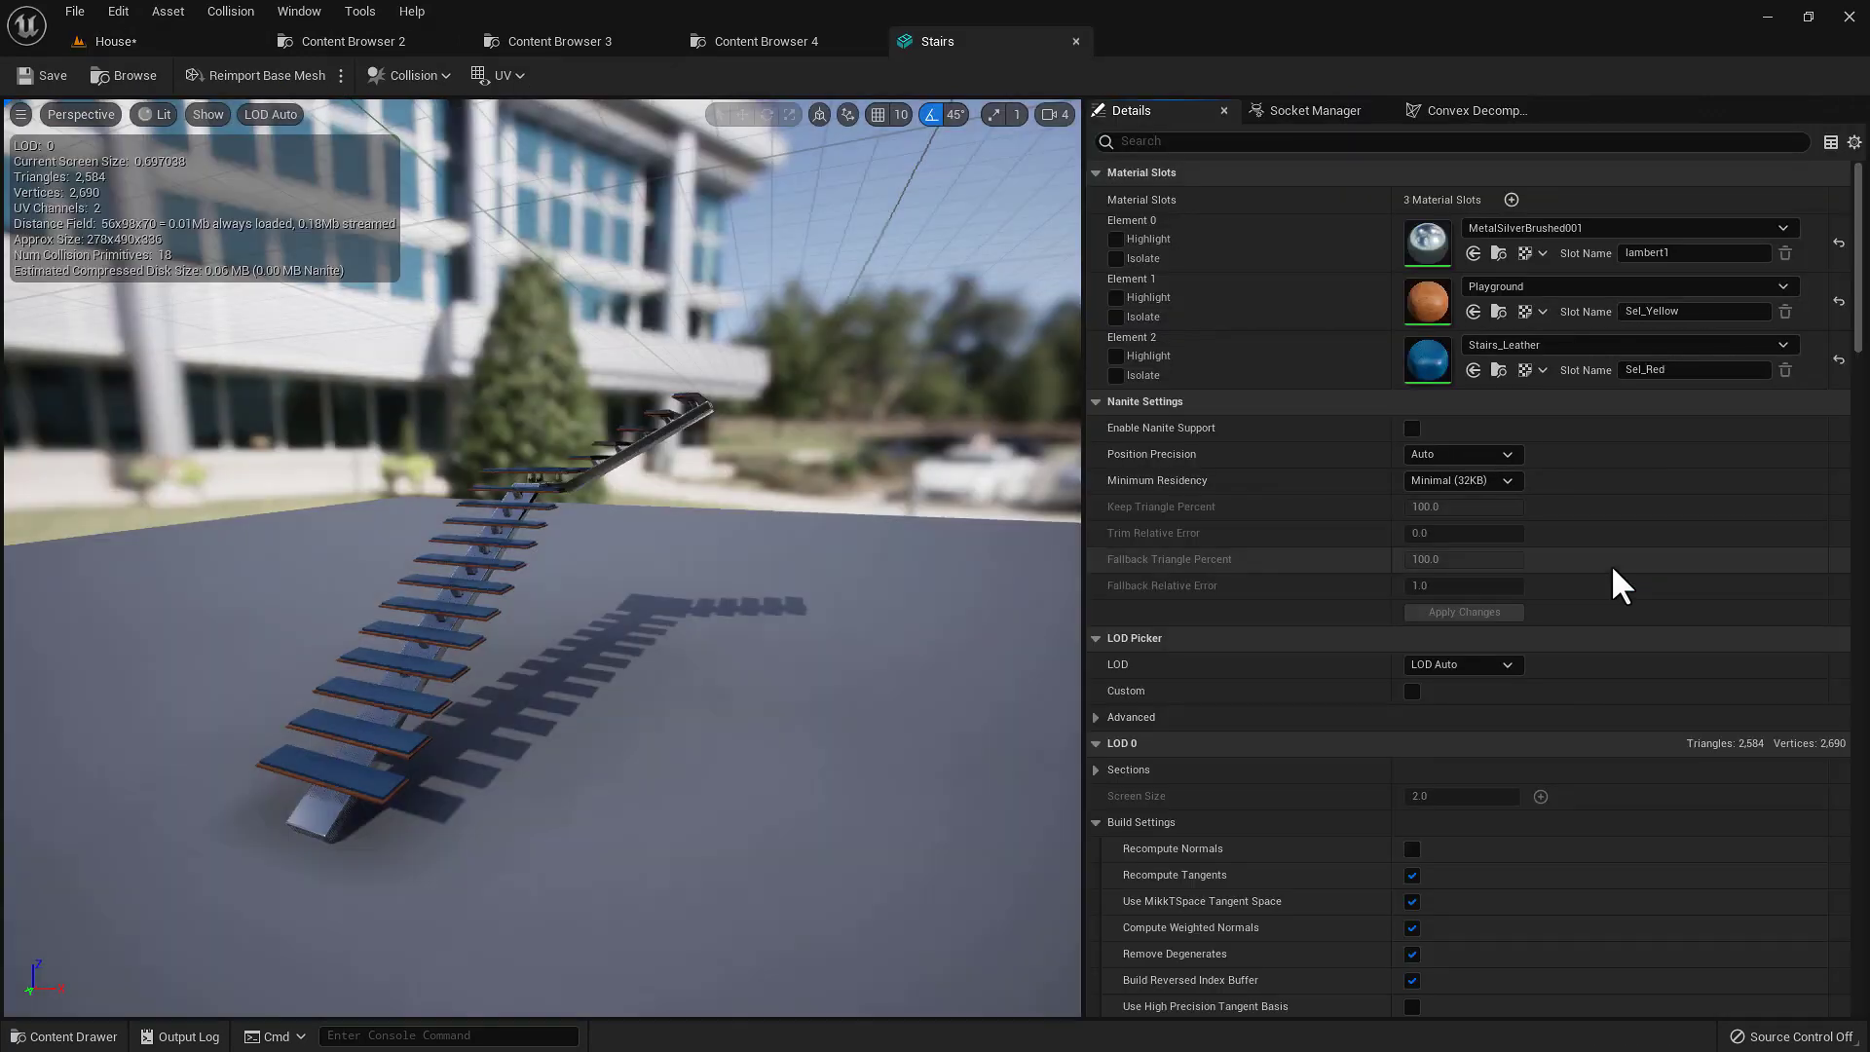
Expand the Boxes array in the Stairs mesh's collision primitives and look through its entries
{"action": "scroll", "coordinate": [1418, 697], "scroll_direction": "down", "scroll_amount": 10}
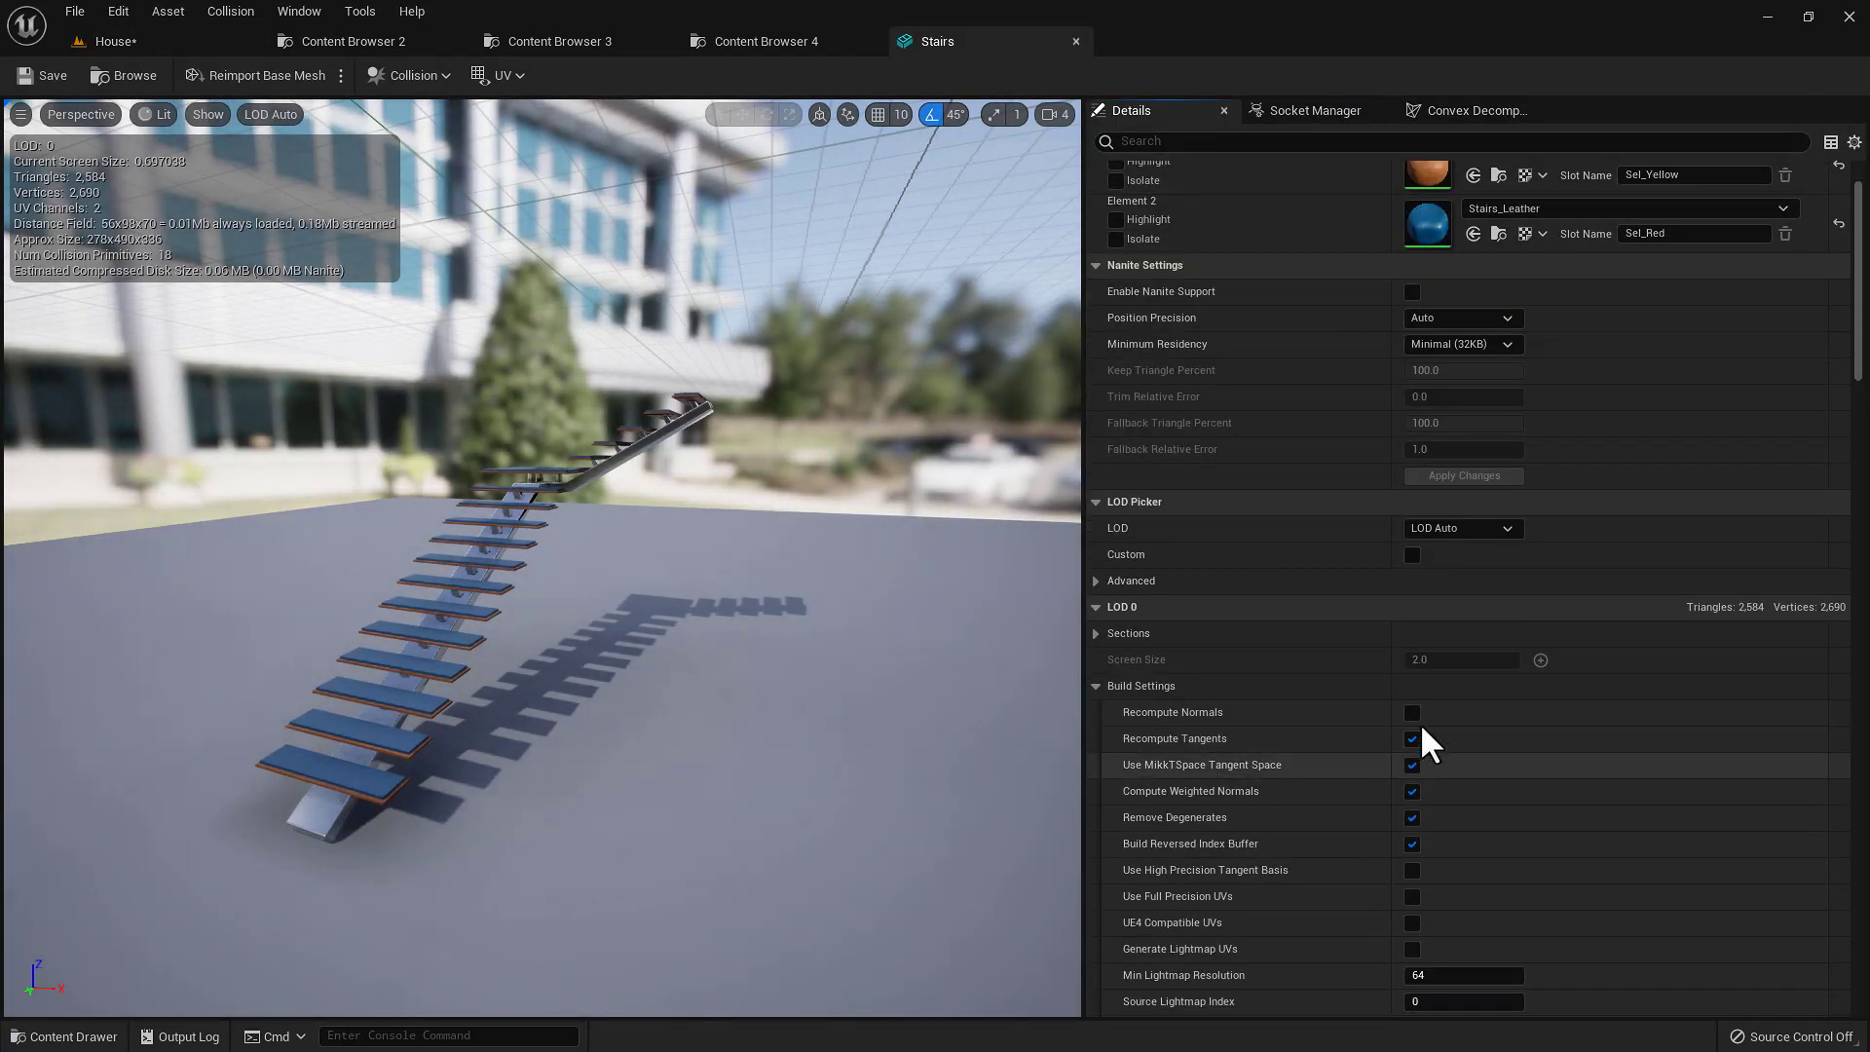
{"action": "scroll", "coordinate": [1420, 658], "scroll_direction": "down", "scroll_amount": 14}
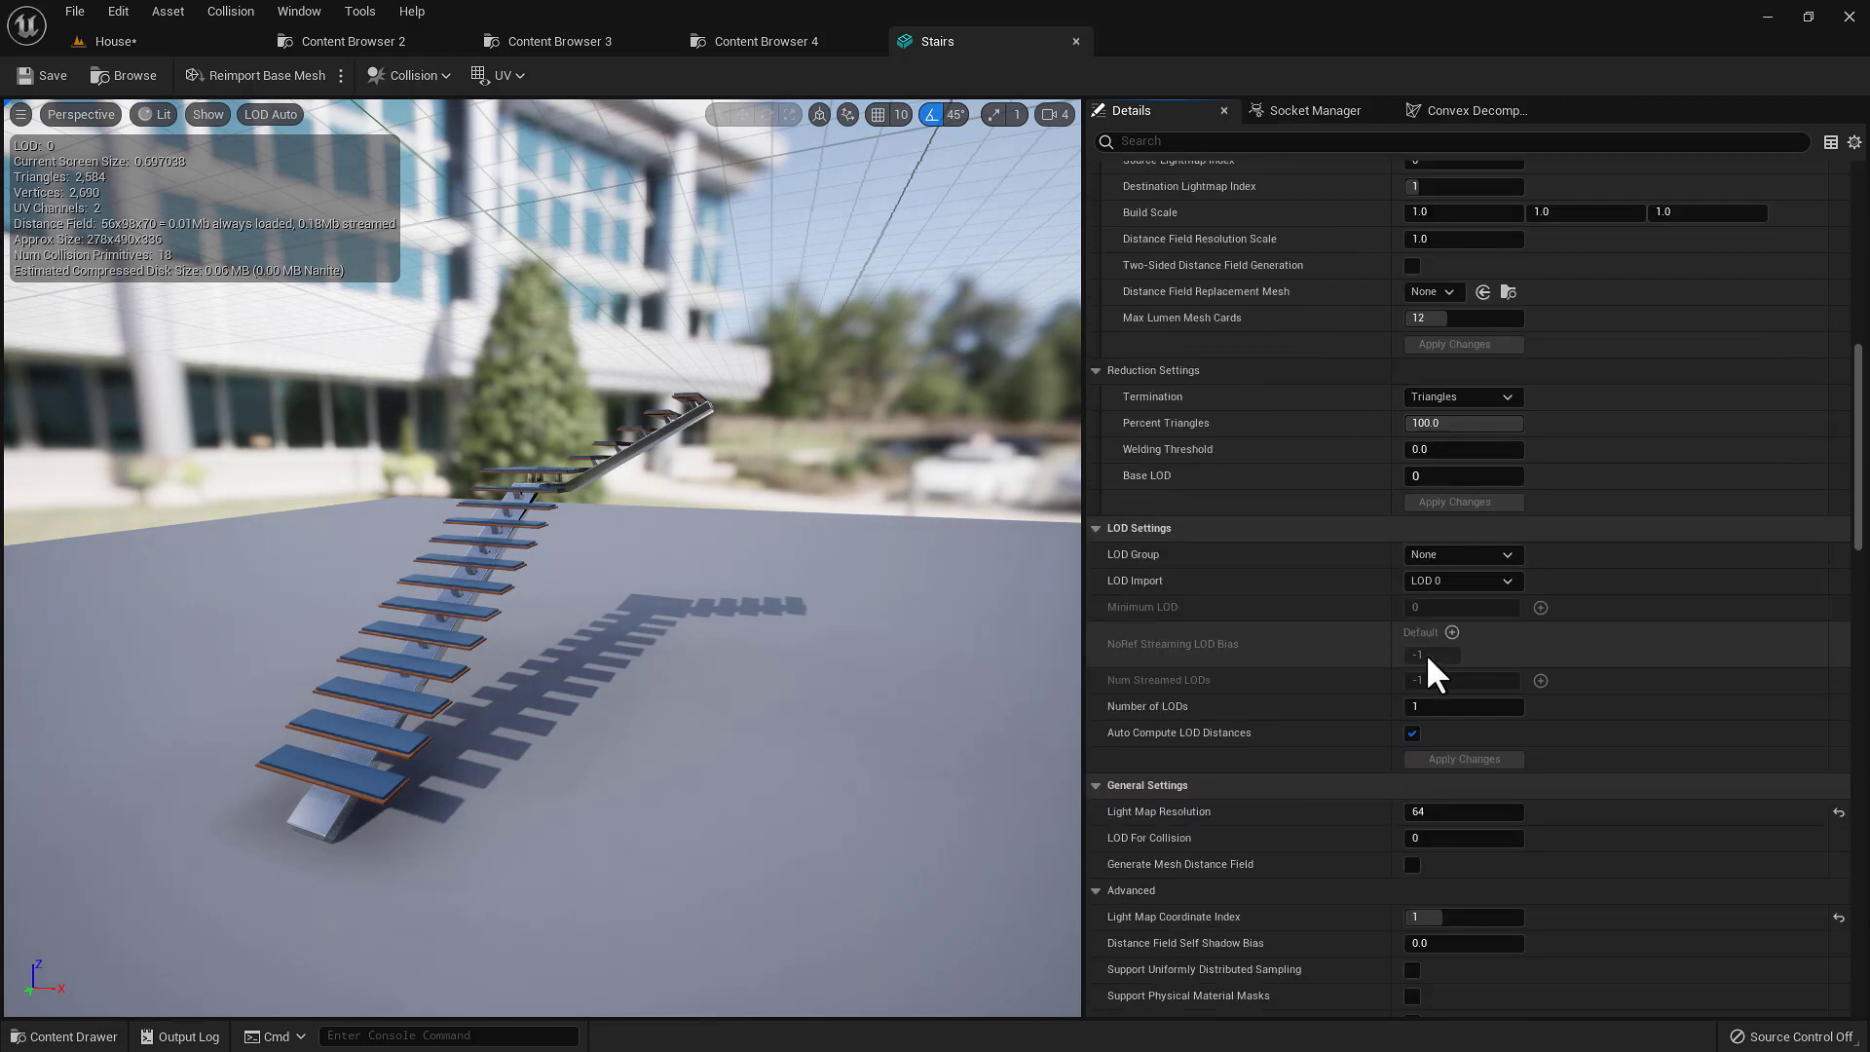
{"action": "scroll", "coordinate": [1427, 653], "scroll_direction": "down", "scroll_amount": 12}
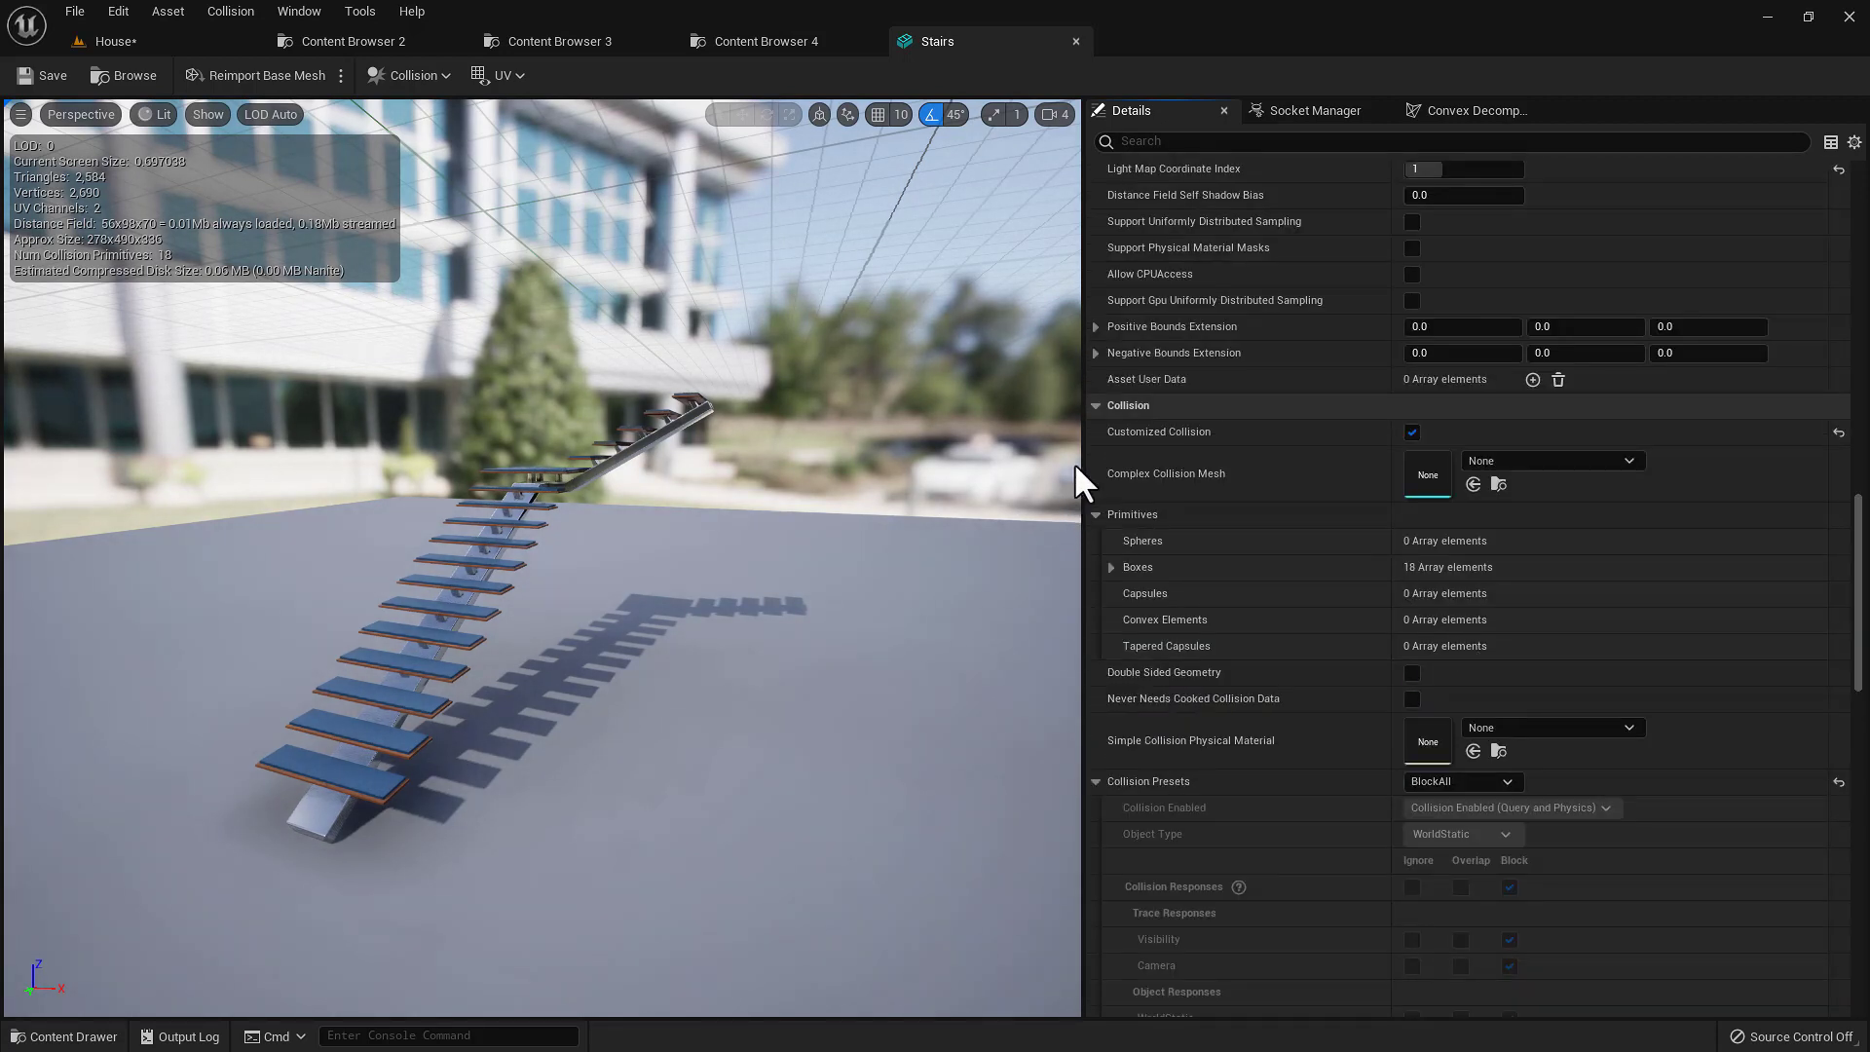
{"action": "left_click", "coordinate": [1111, 567]}
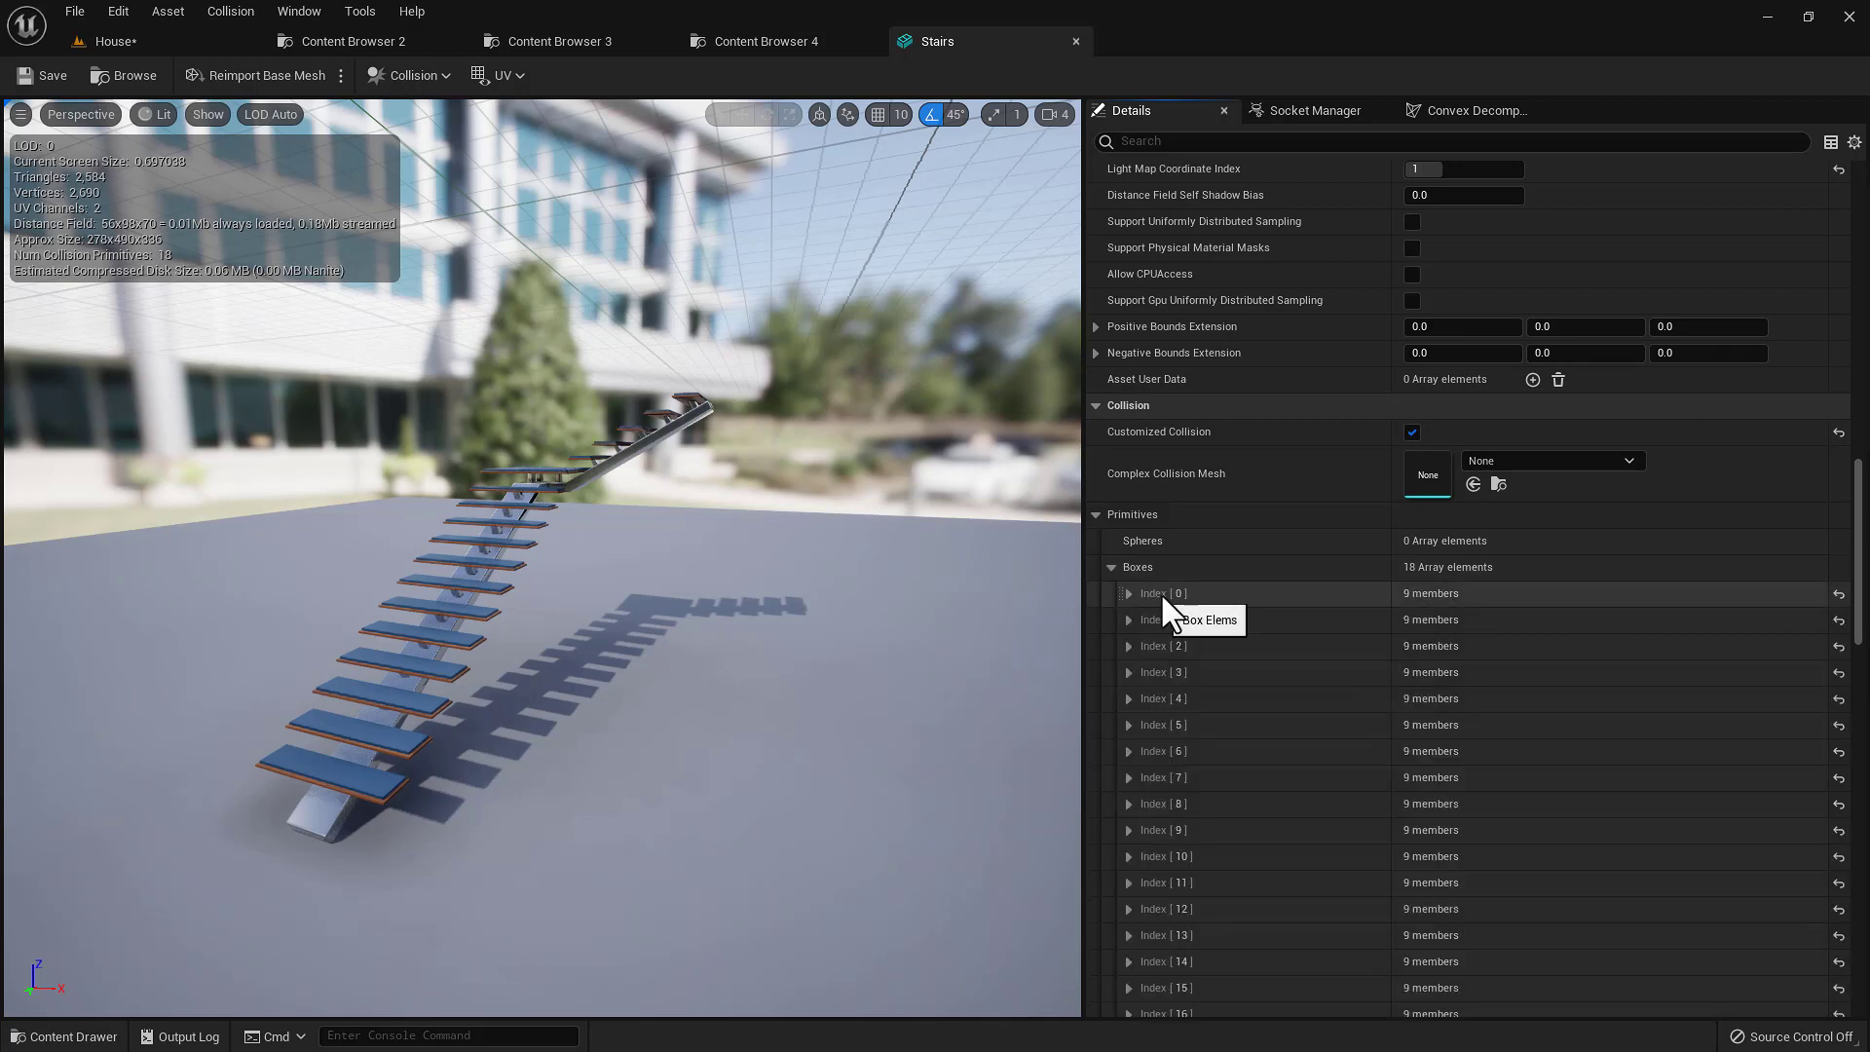
{"action": "scroll", "coordinate": [1223, 588], "scroll_direction": "down", "scroll_amount": 6}
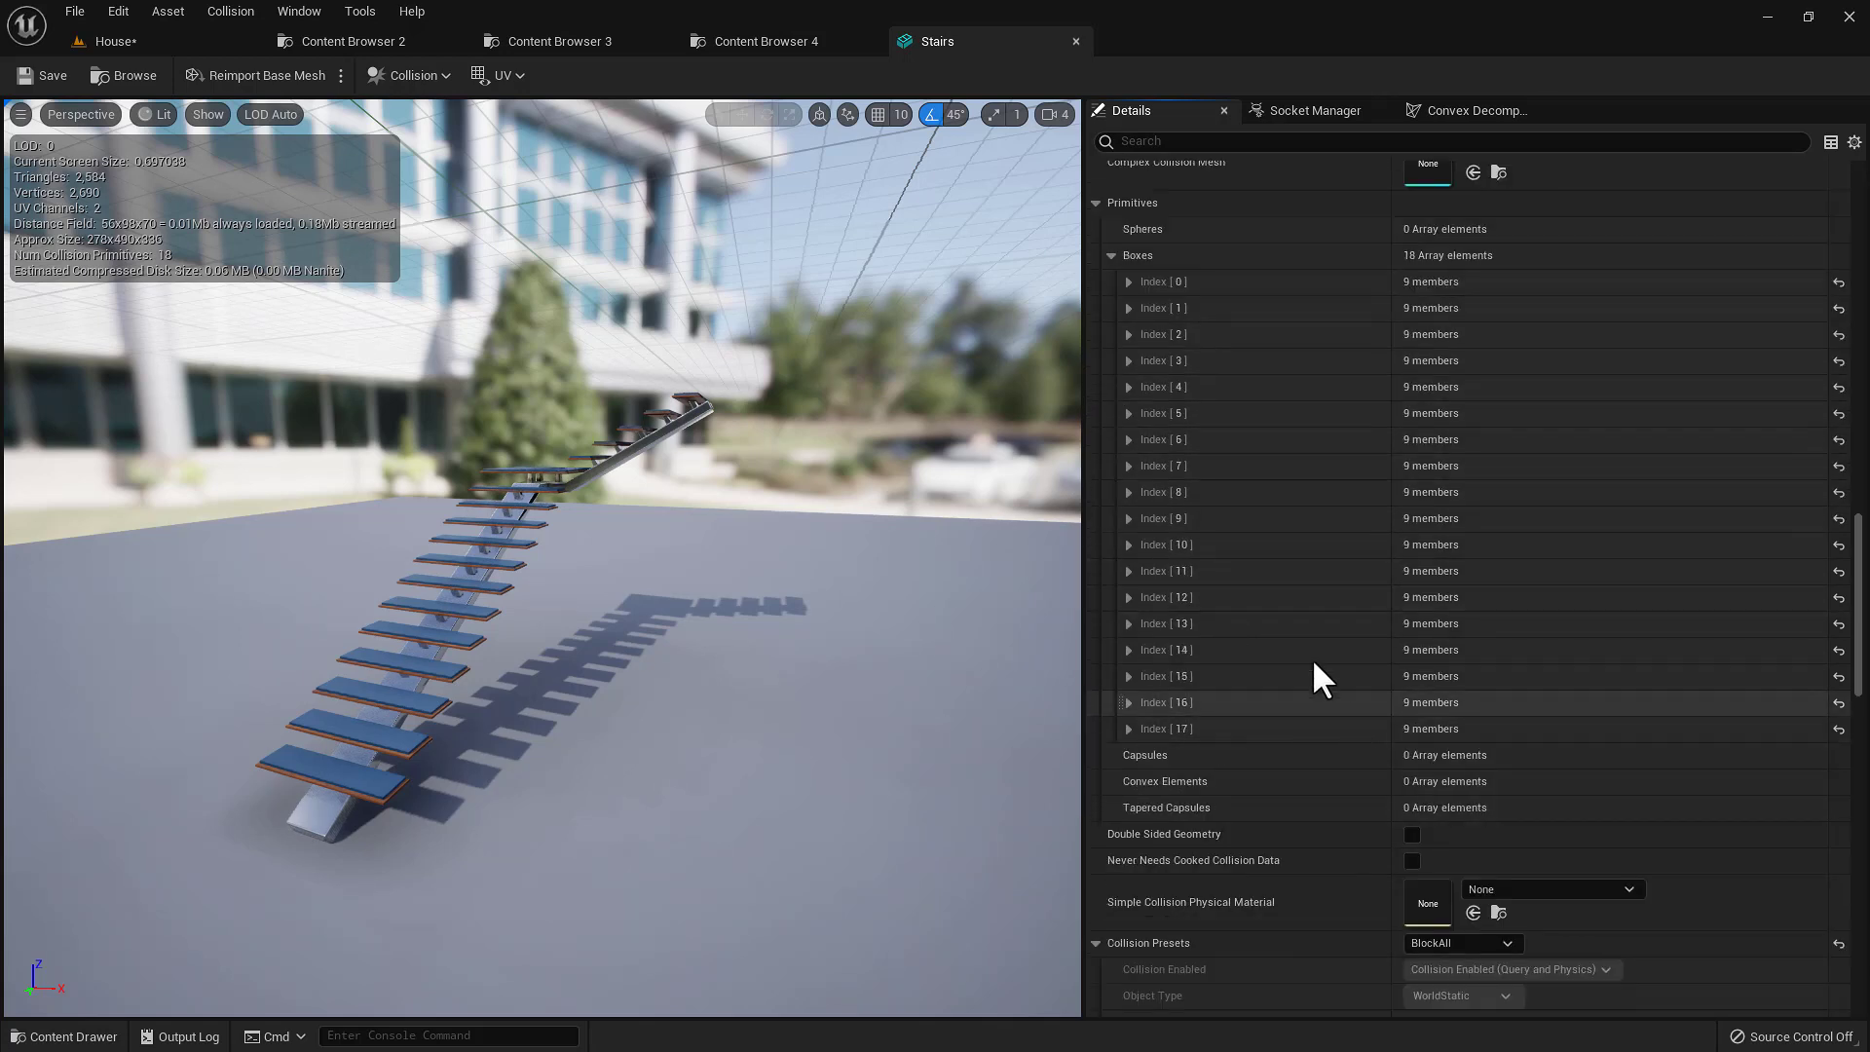
{"action": "scroll", "coordinate": [1184, 356], "scroll_direction": "up", "scroll_amount": 2}
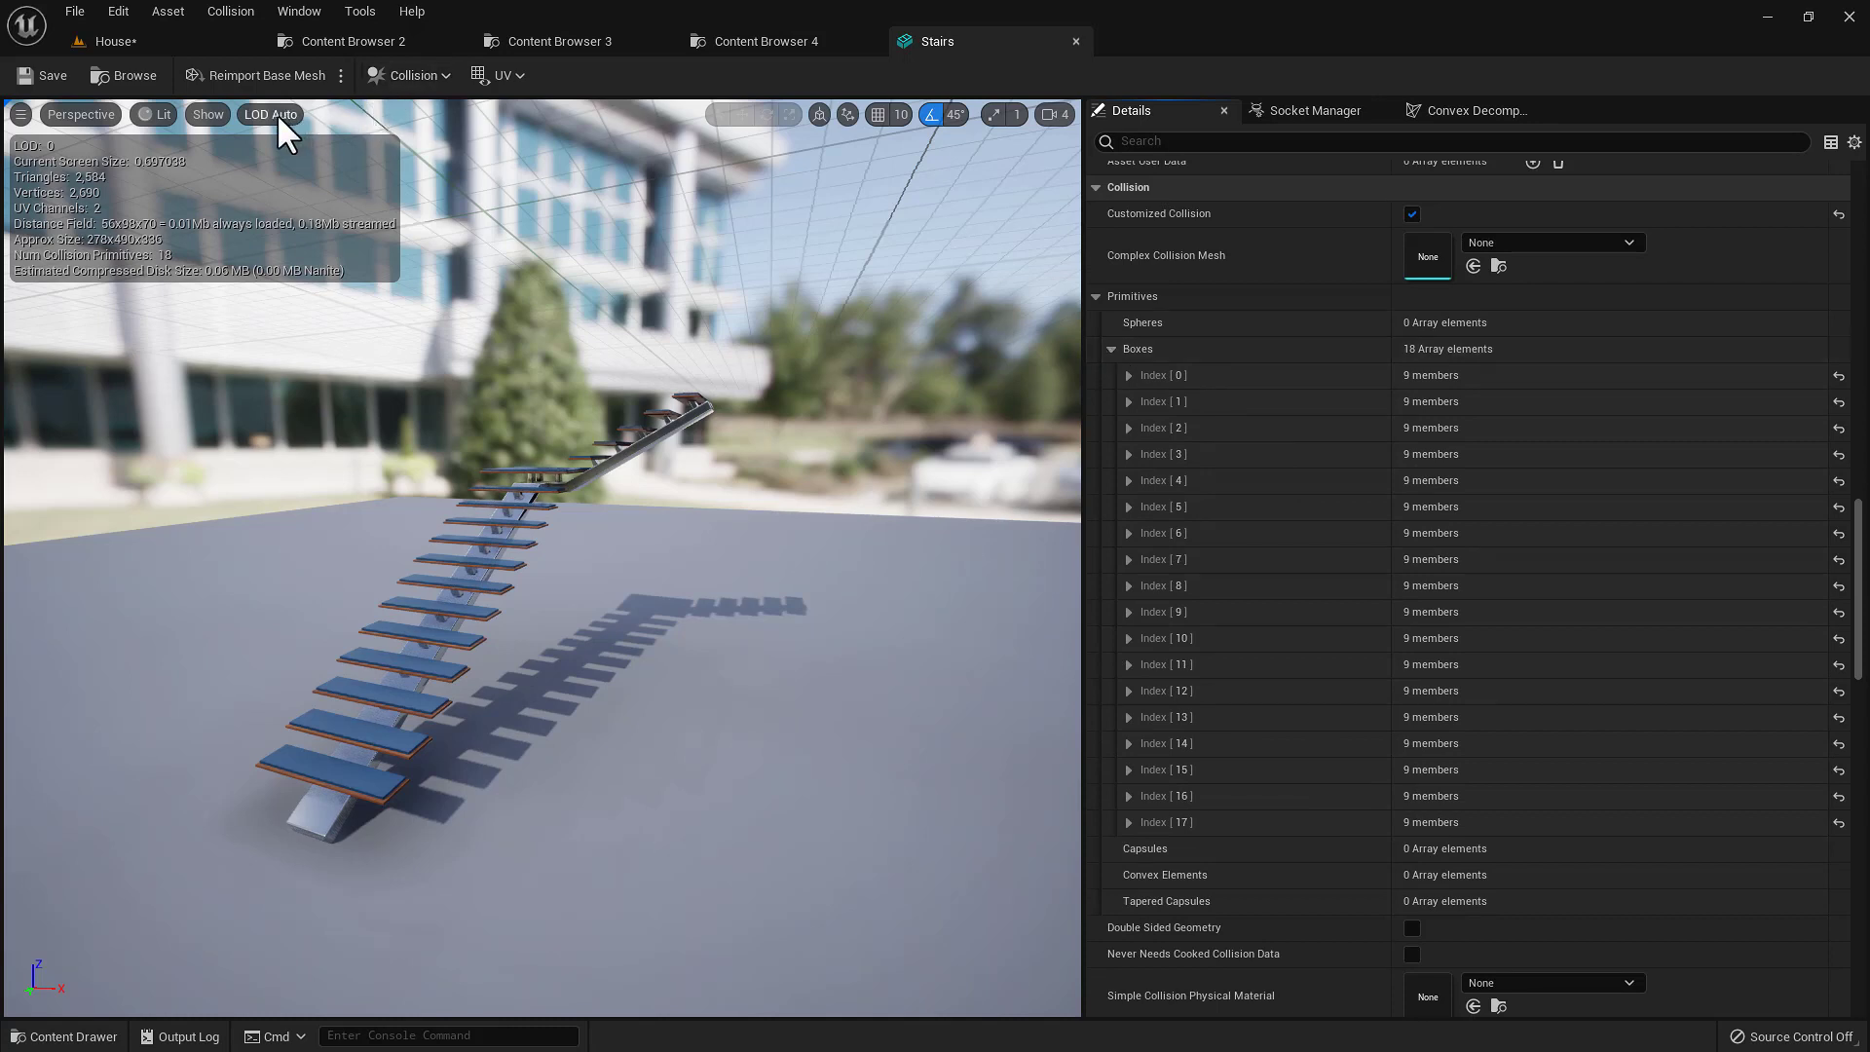
Display the simple collision on the Stairs mesh and inspect the boxes around the treads
{"action": "left_click", "coordinate": [220, 111]}
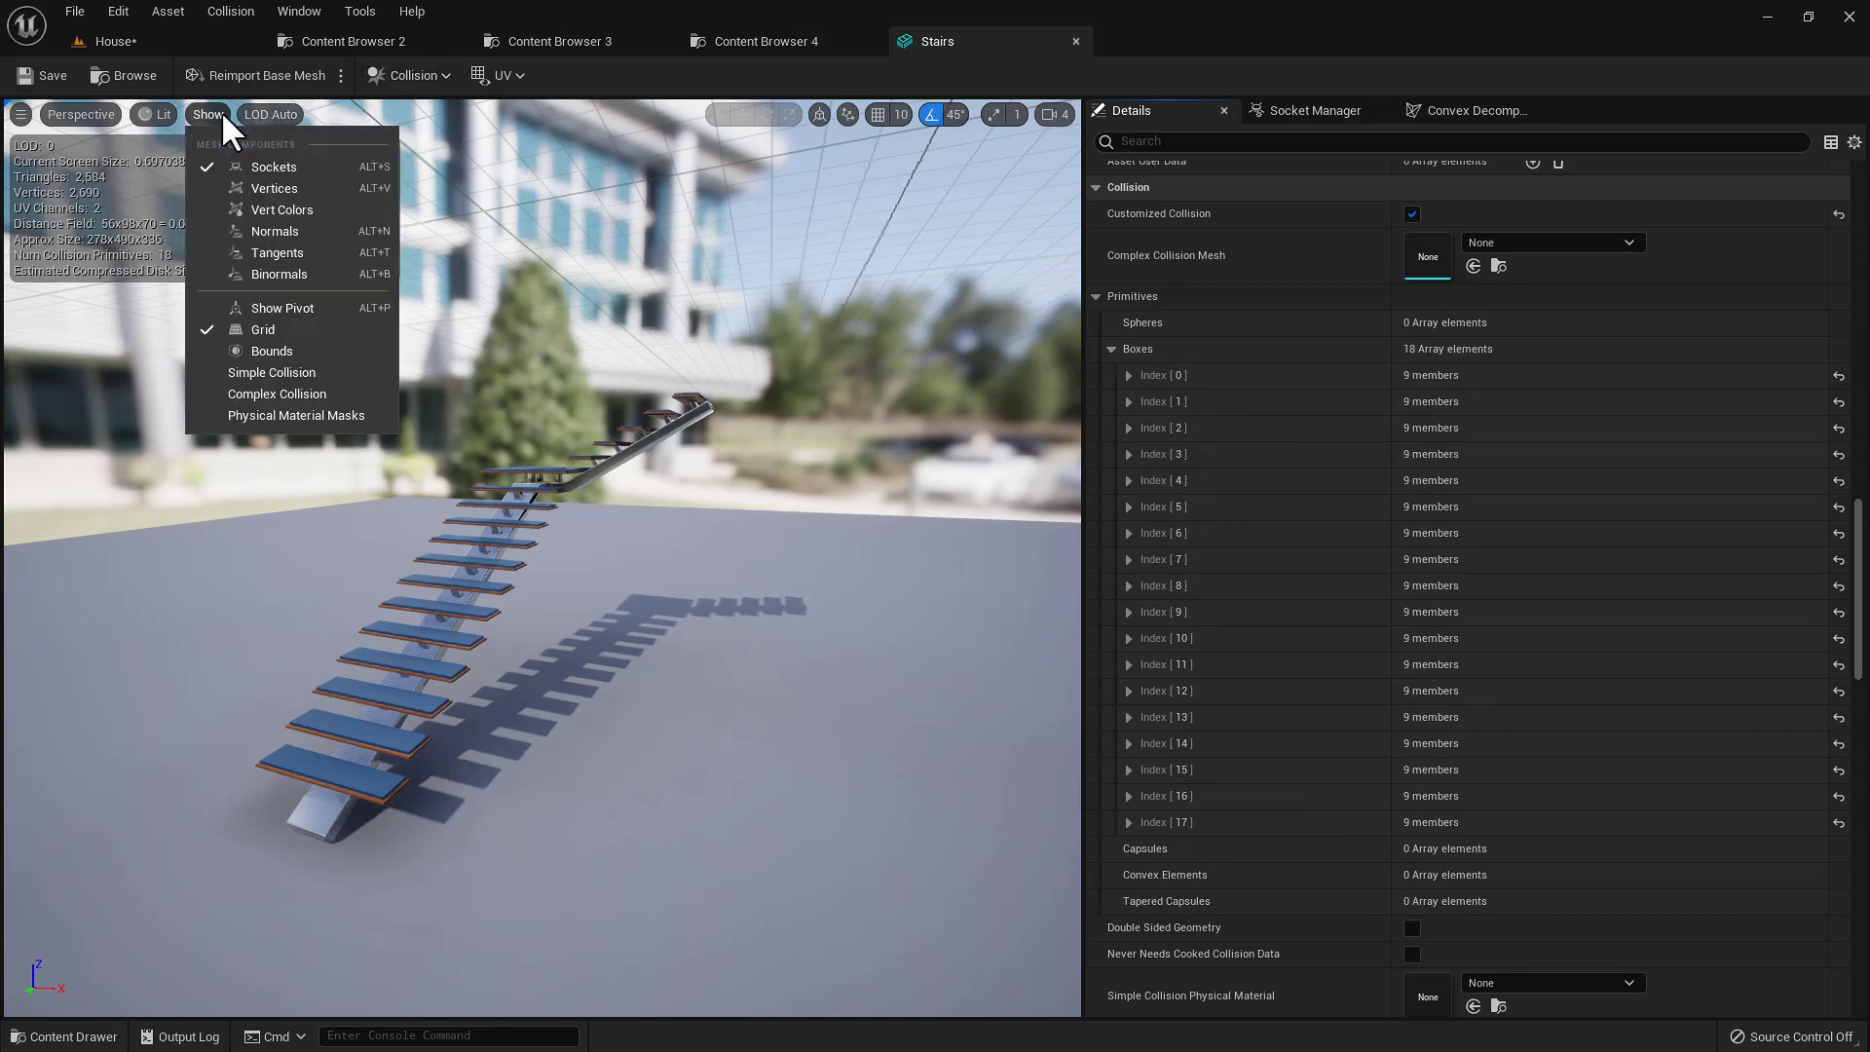
{"action": "left_click", "coordinate": [284, 378]}
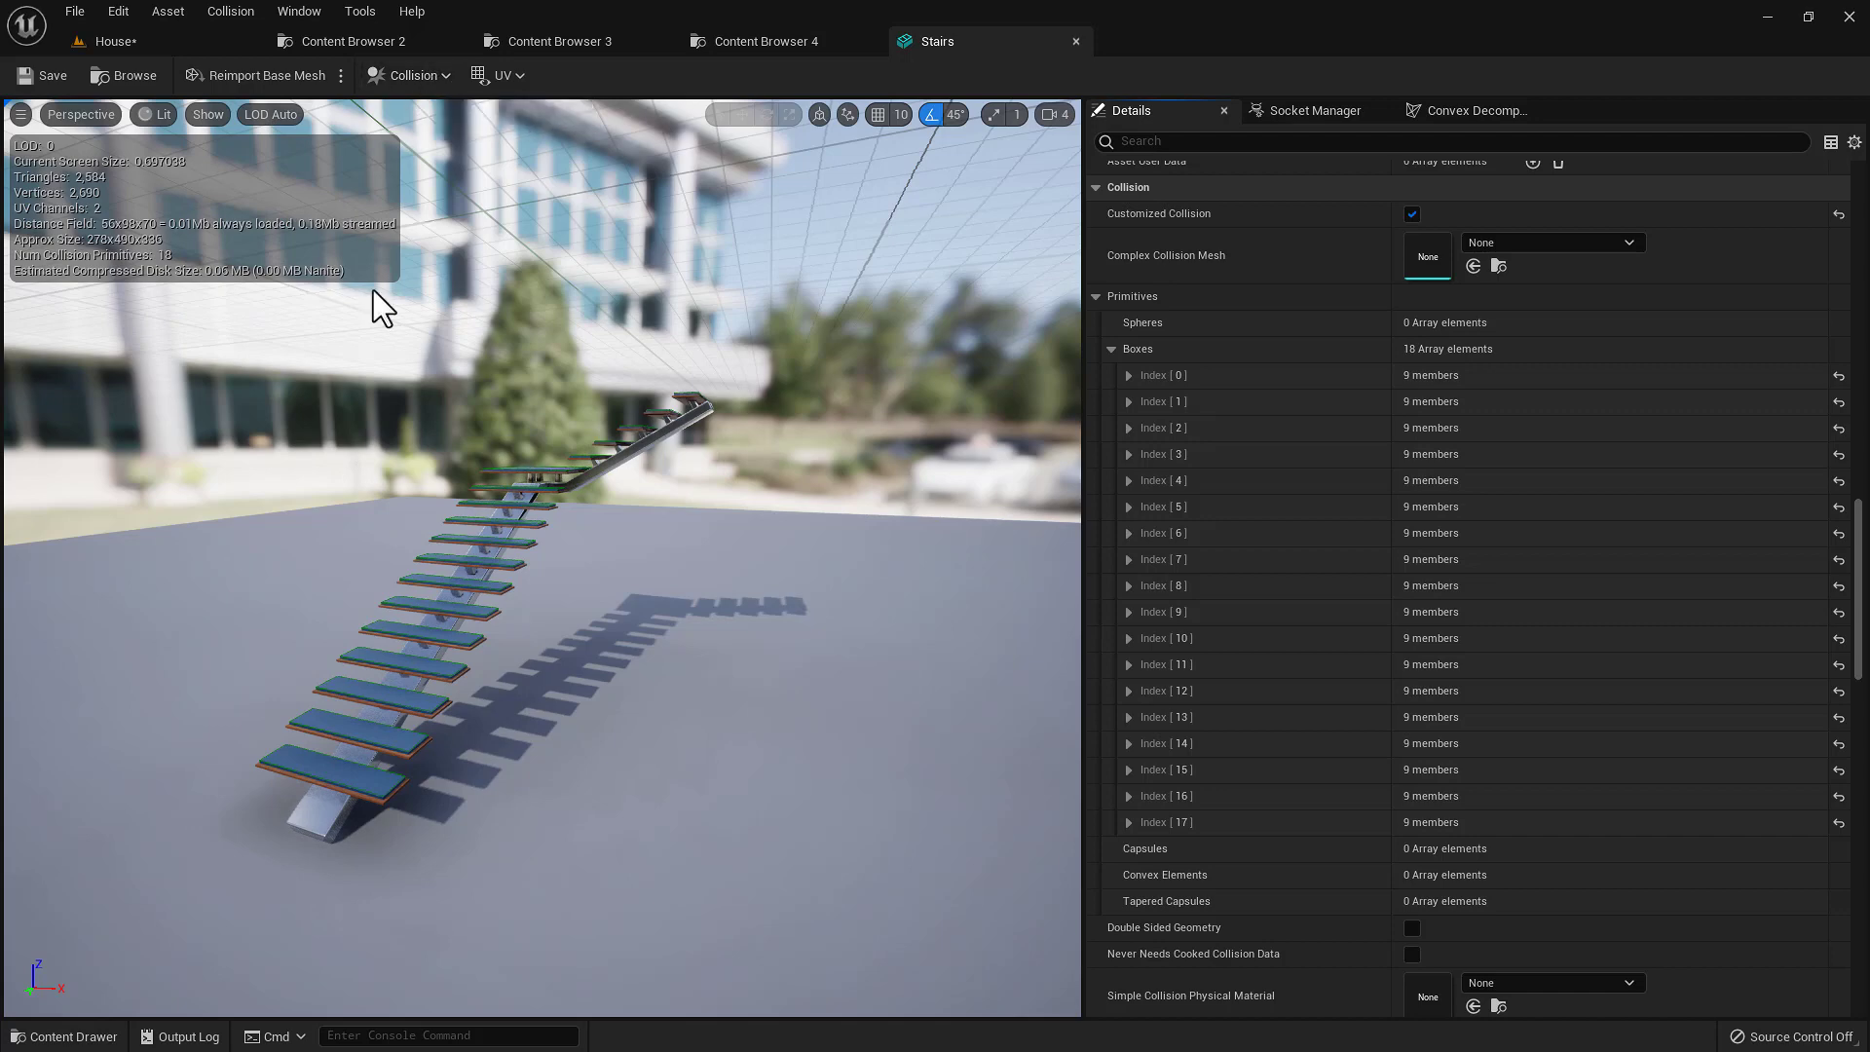
{"action": "right_click_drag", "start_coordinate": [372, 290], "coordinate": [316, 346]}
{"action": "key", "text": "w"}
{"action": "key", "text": "w"}
{"action": "key", "text": "s"}
Return to the House level, set its view mode to Player Collision, and inspect the staircase collision
{"action": "left_click", "coordinate": [105, 33]}
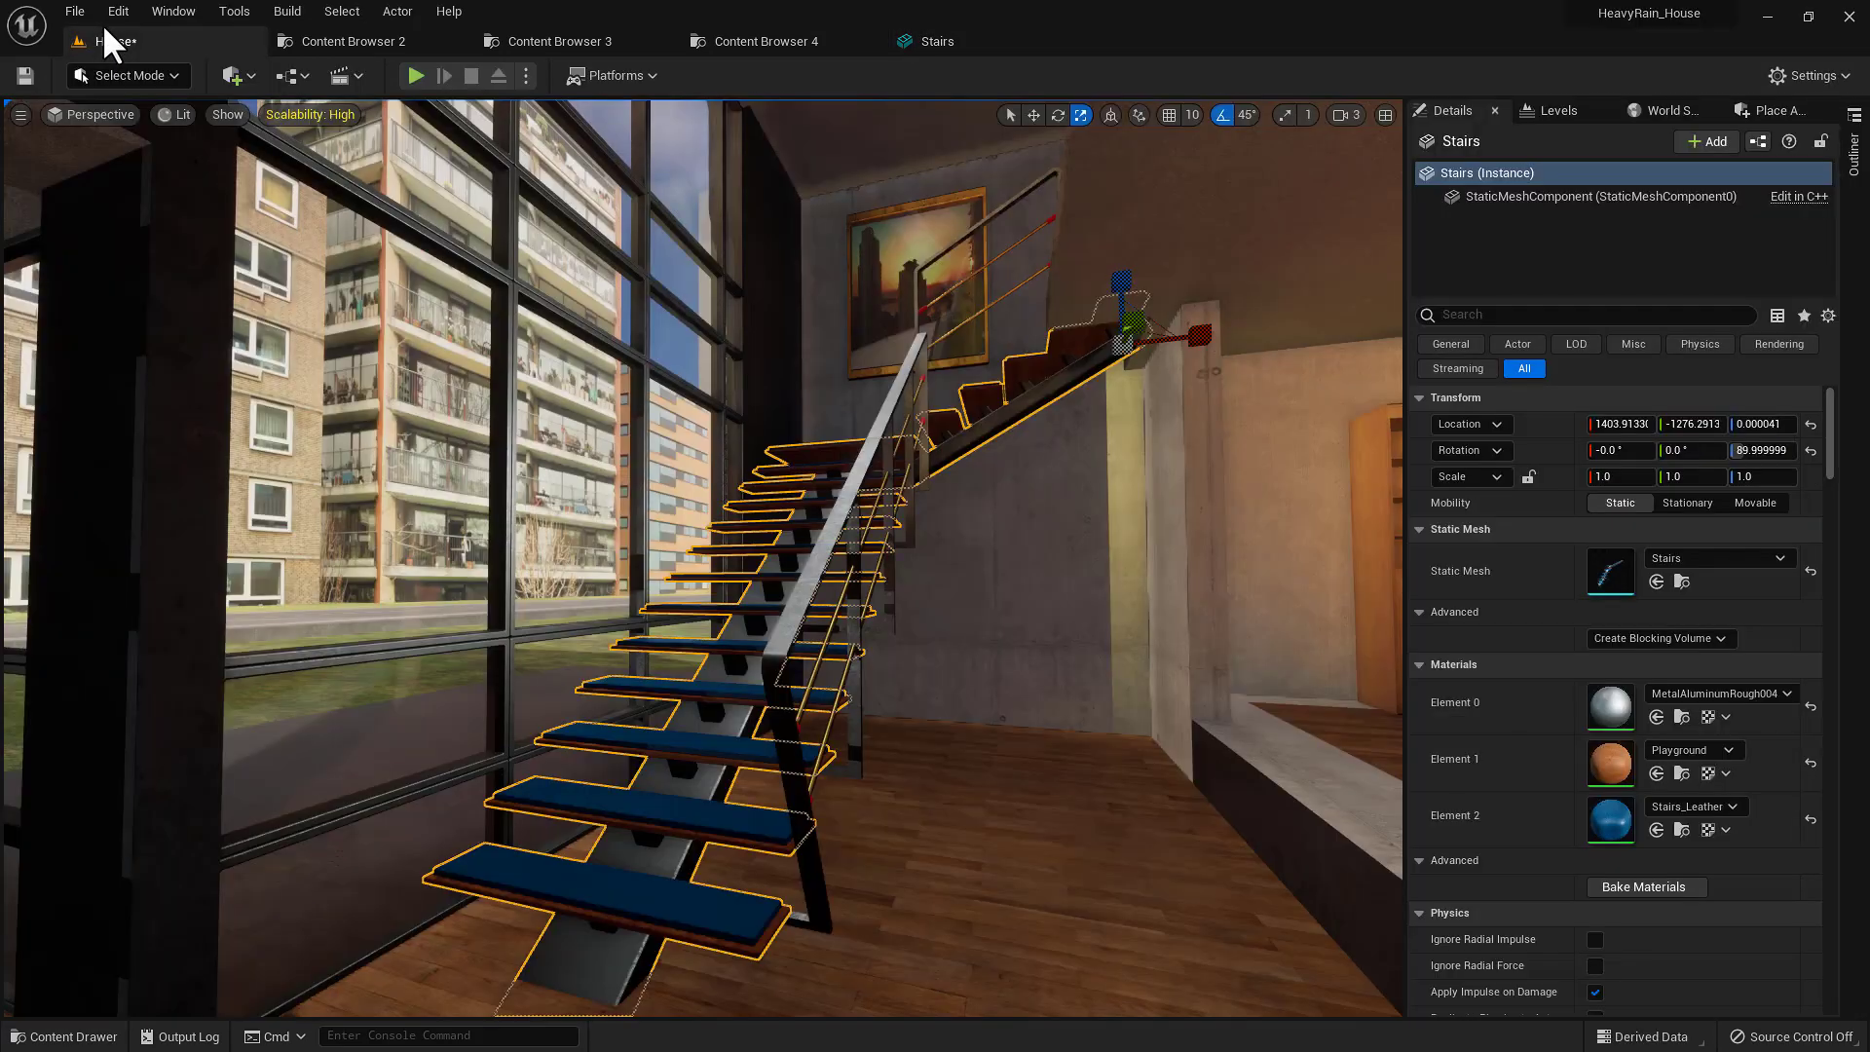
{"action": "left_click", "coordinate": [176, 115]}
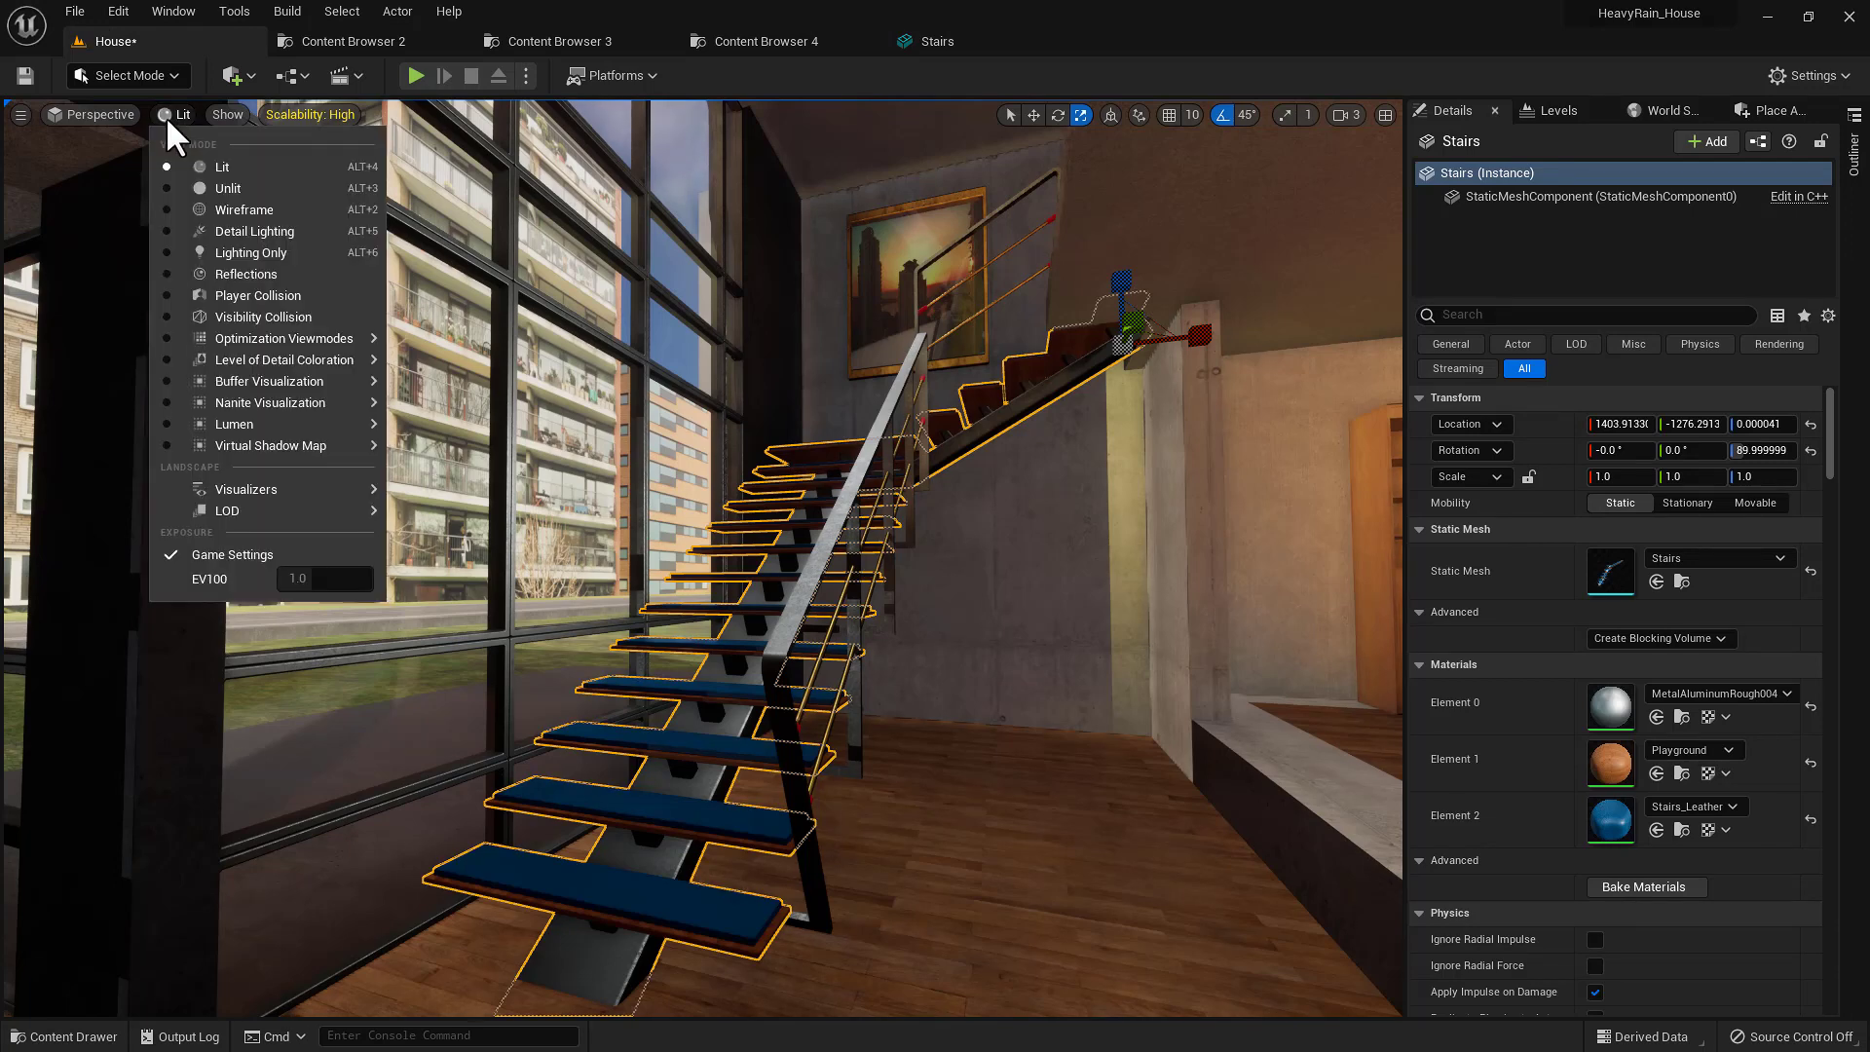
{"action": "left_click", "coordinate": [304, 294]}
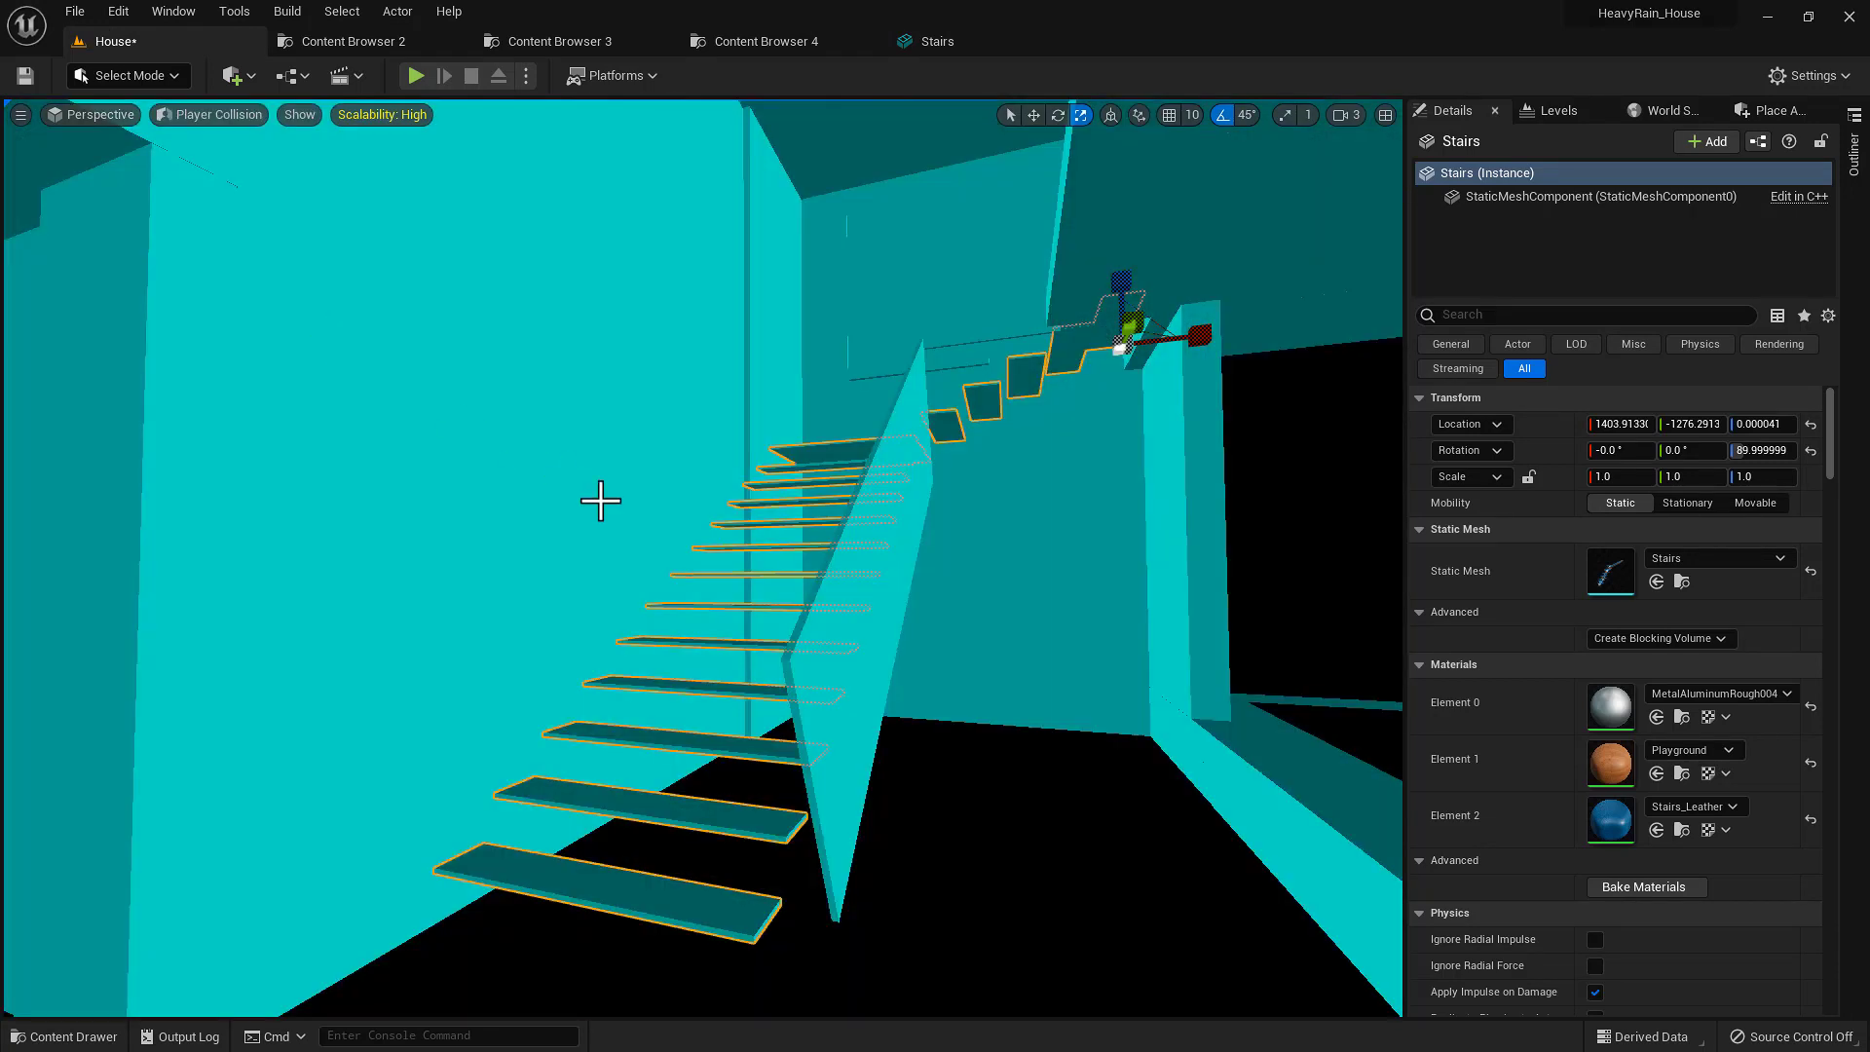
{"action": "right_click_drag", "start_coordinate": [737, 711], "coordinate": [679, 367]}
{"action": "key", "text": "w"}
{"action": "key", "text": "e"}
Switch back to Maya, expand the Stairs1 group, and examine its separated tread and landing meshes
{"action": "key", "text": "alt+Tab"}
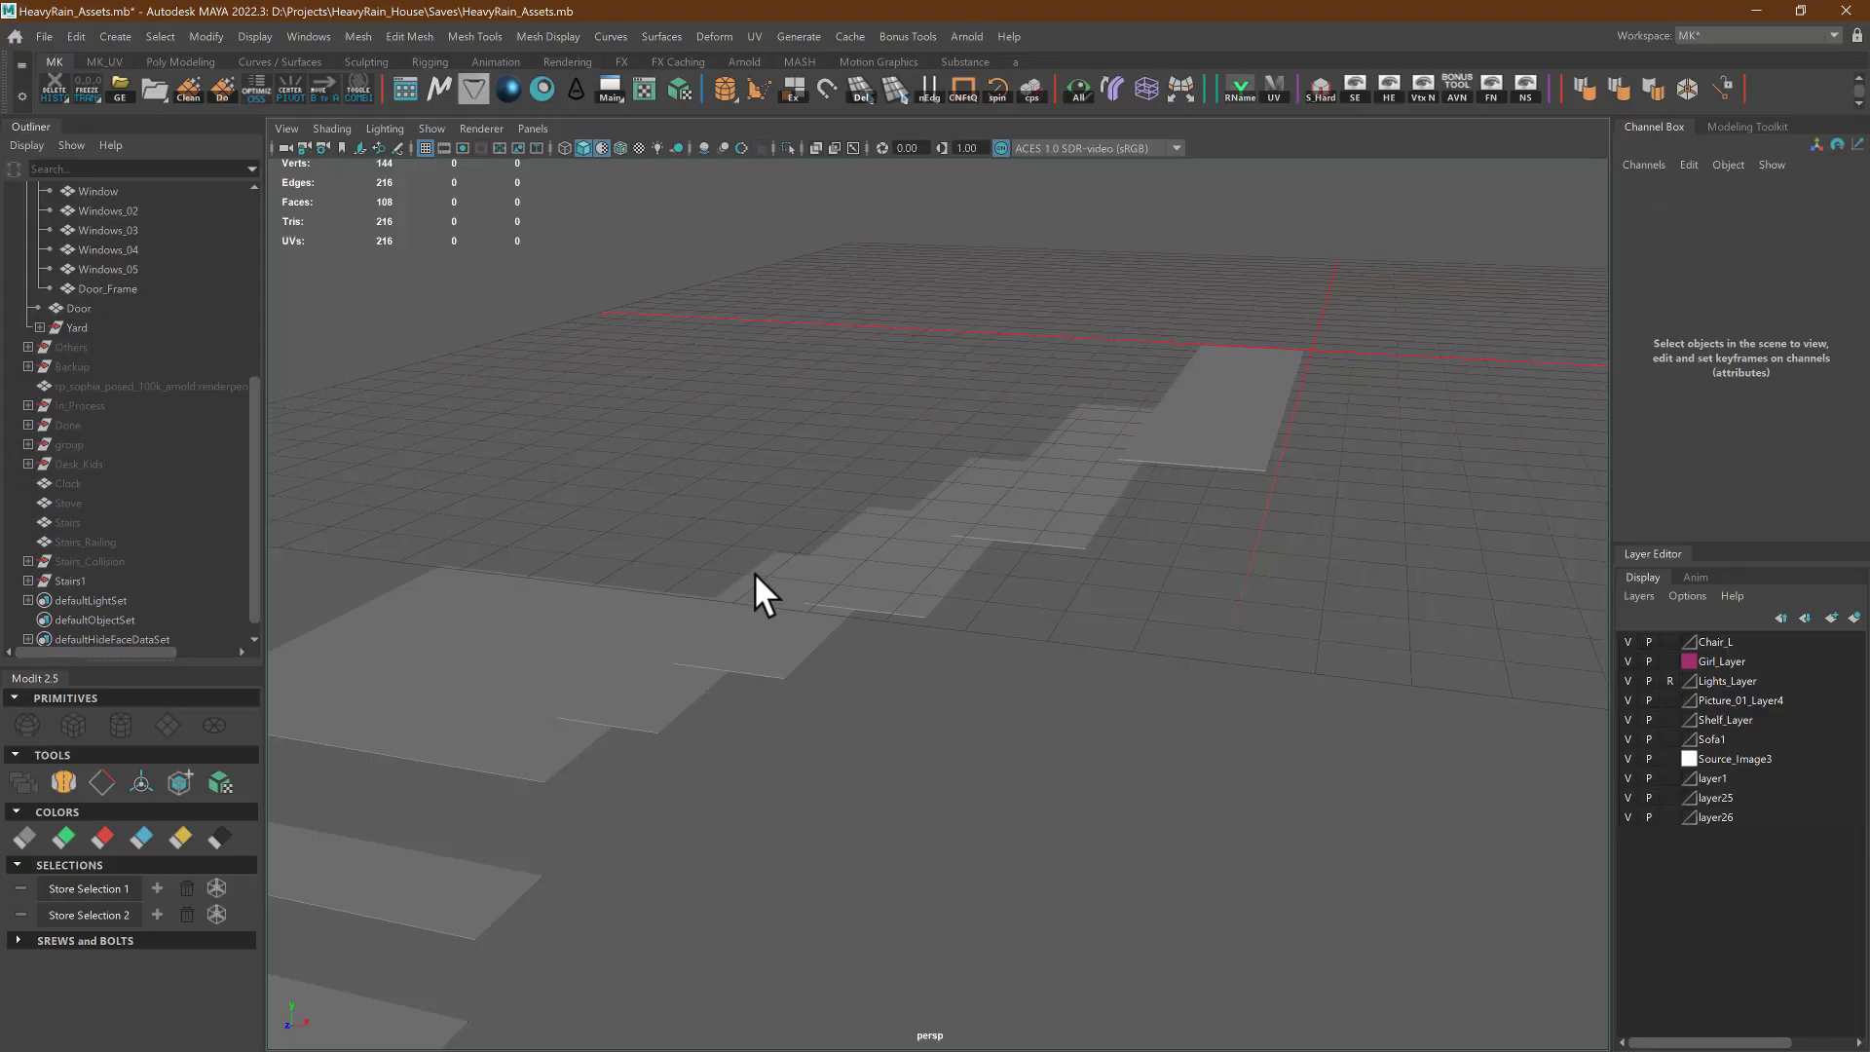
{"action": "left_click", "coordinate": [756, 579]}
{"action": "right_click_drag", "start_coordinate": [980, 681], "coordinate": [646, 654], "text": "alt"}
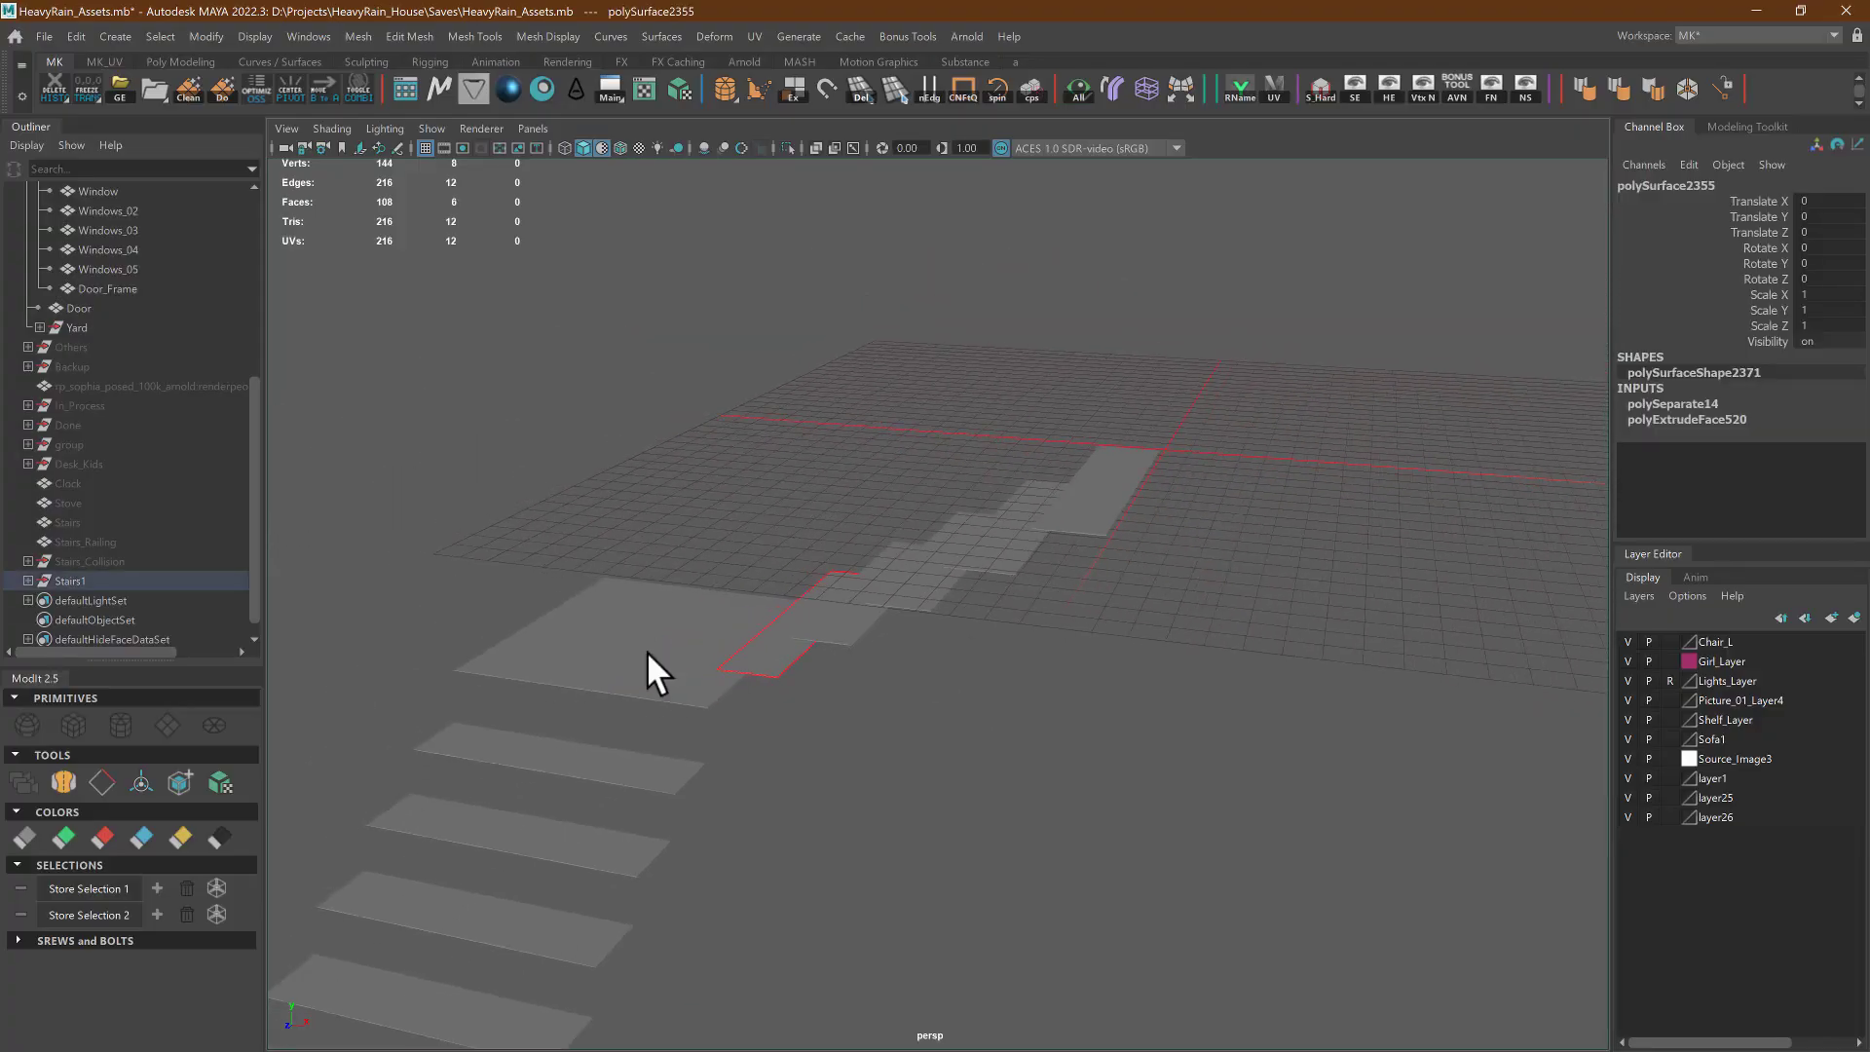
{"action": "middle_click_drag", "start_coordinate": [779, 764], "coordinate": [1026, 690], "text": "alt"}
{"action": "right_click_drag", "start_coordinate": [1027, 689], "coordinate": [0, 558], "text": "alt"}
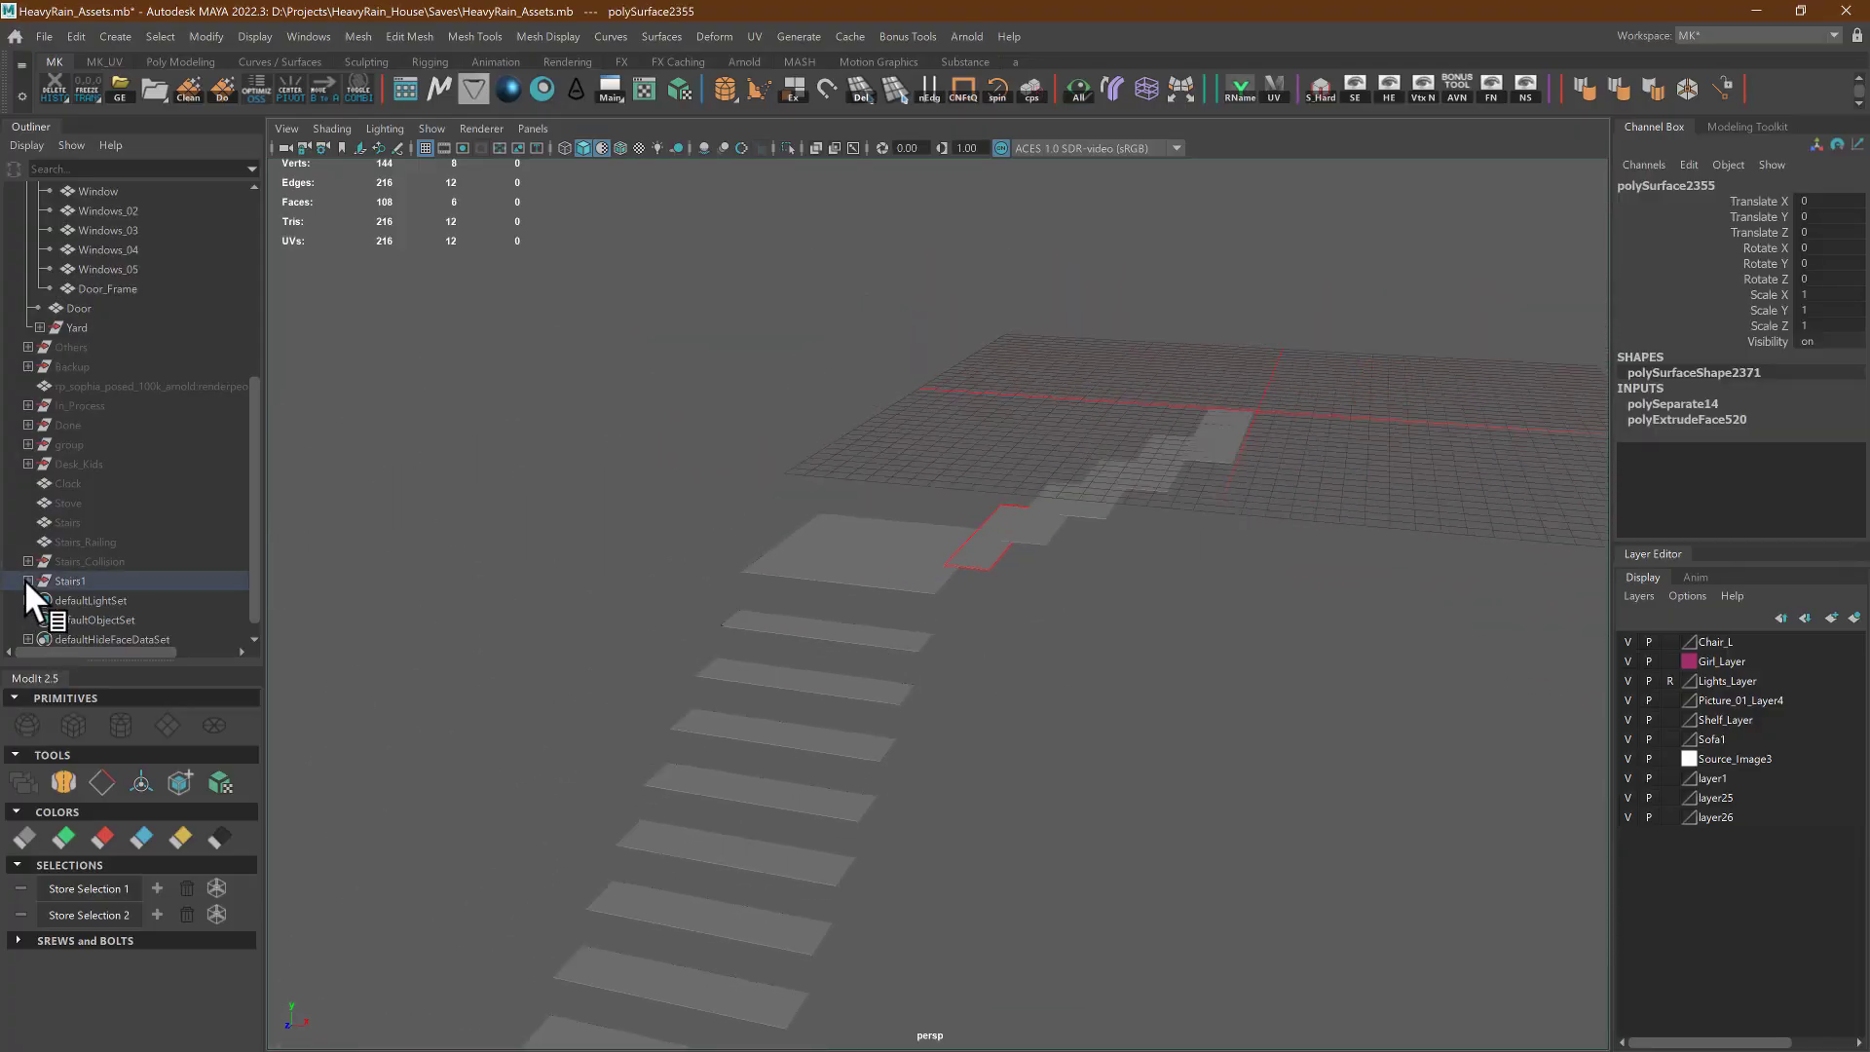
{"action": "left_click", "coordinate": [28, 581]}
{"action": "scroll", "coordinate": [102, 544], "scroll_direction": "down", "scroll_amount": 5}
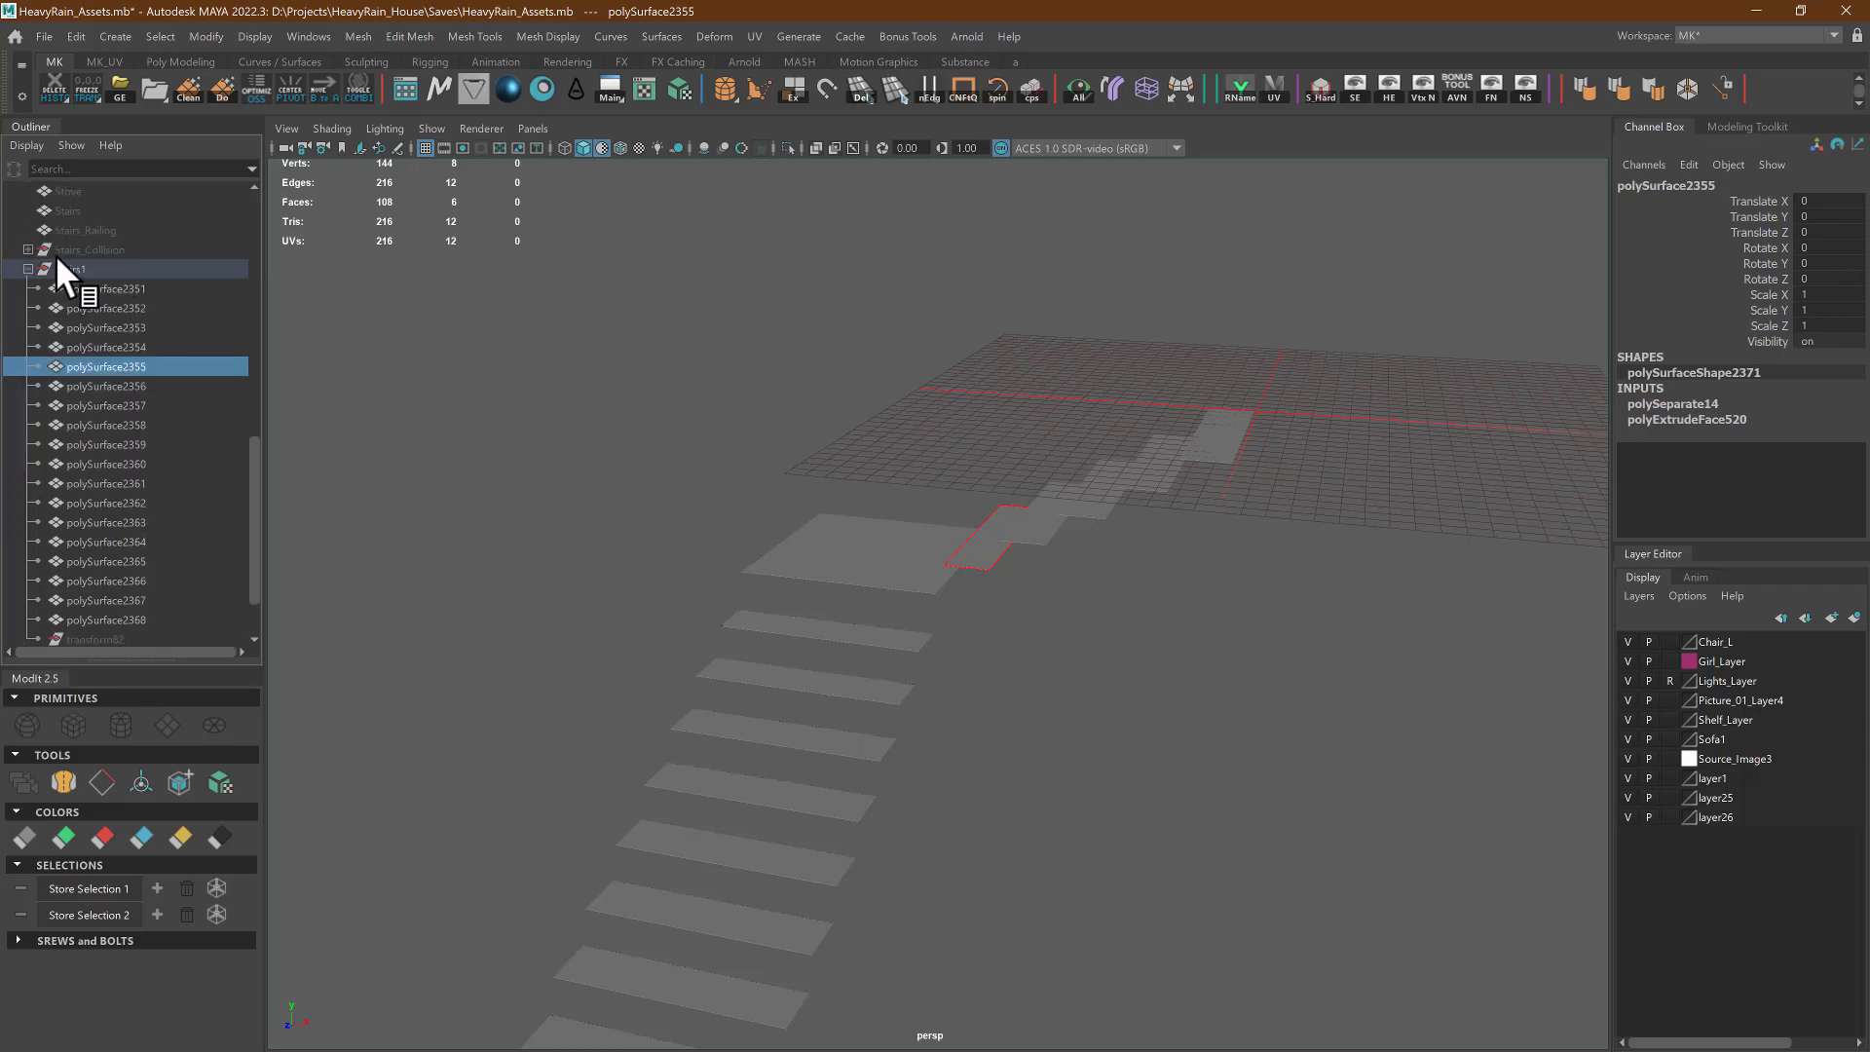
{"action": "left_click", "coordinate": [68, 268]}
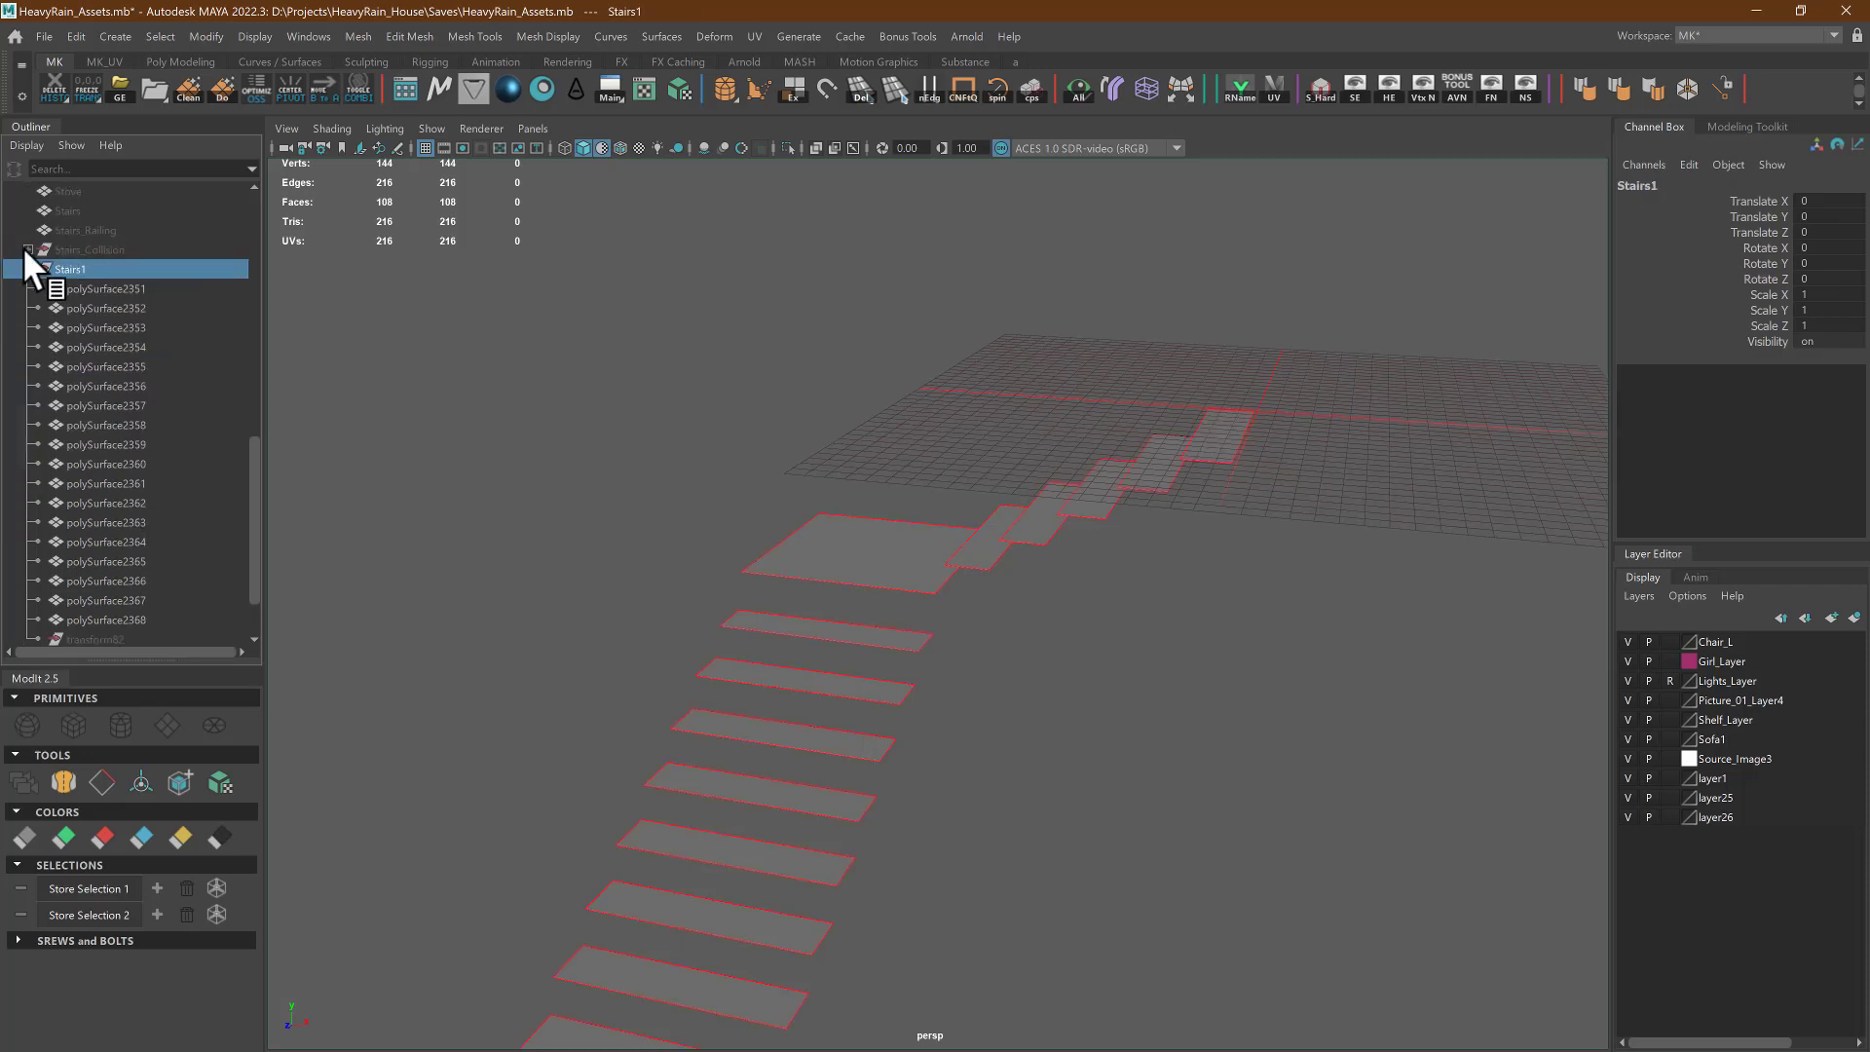
Expand the Stairs_Collision group and compare the UBX_Stairs_01 collision name with the Stairs mesh name
{"action": "left_click", "coordinate": [28, 249]}
{"action": "left_click", "coordinate": [97, 270]}
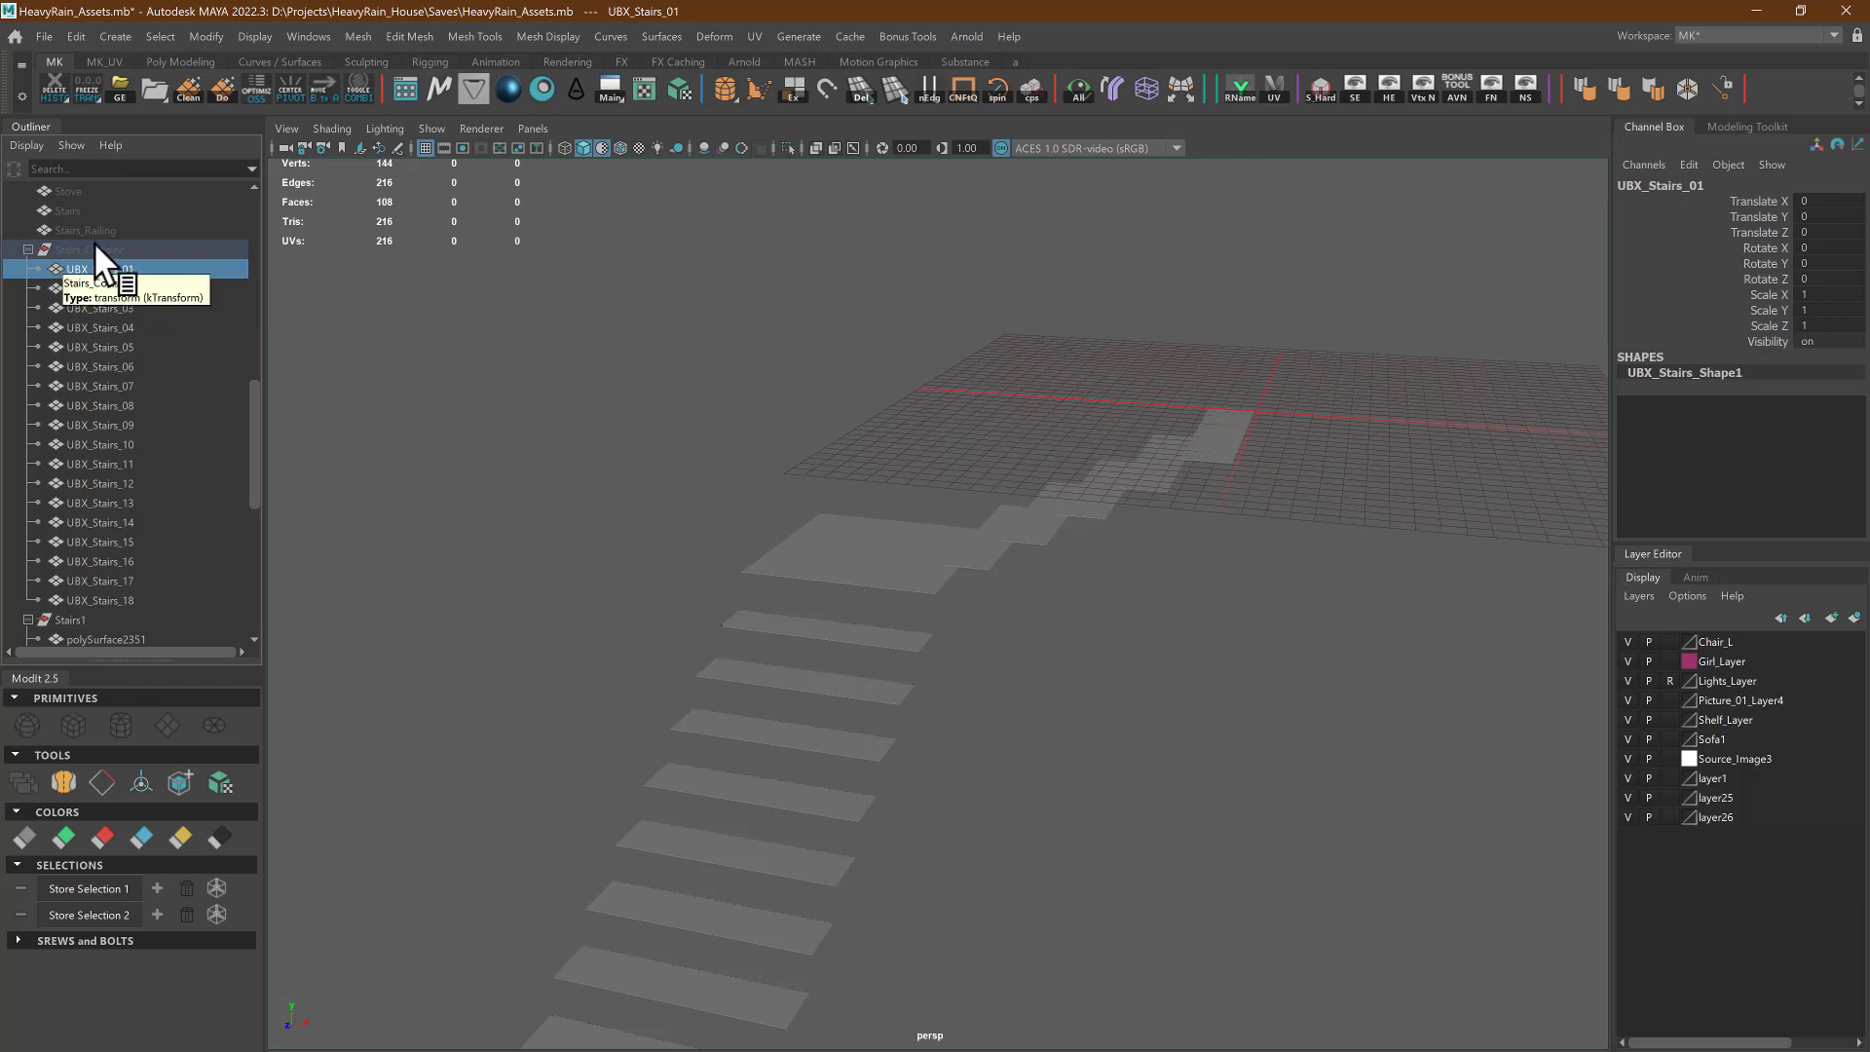
{"action": "left_click", "coordinate": [83, 209]}
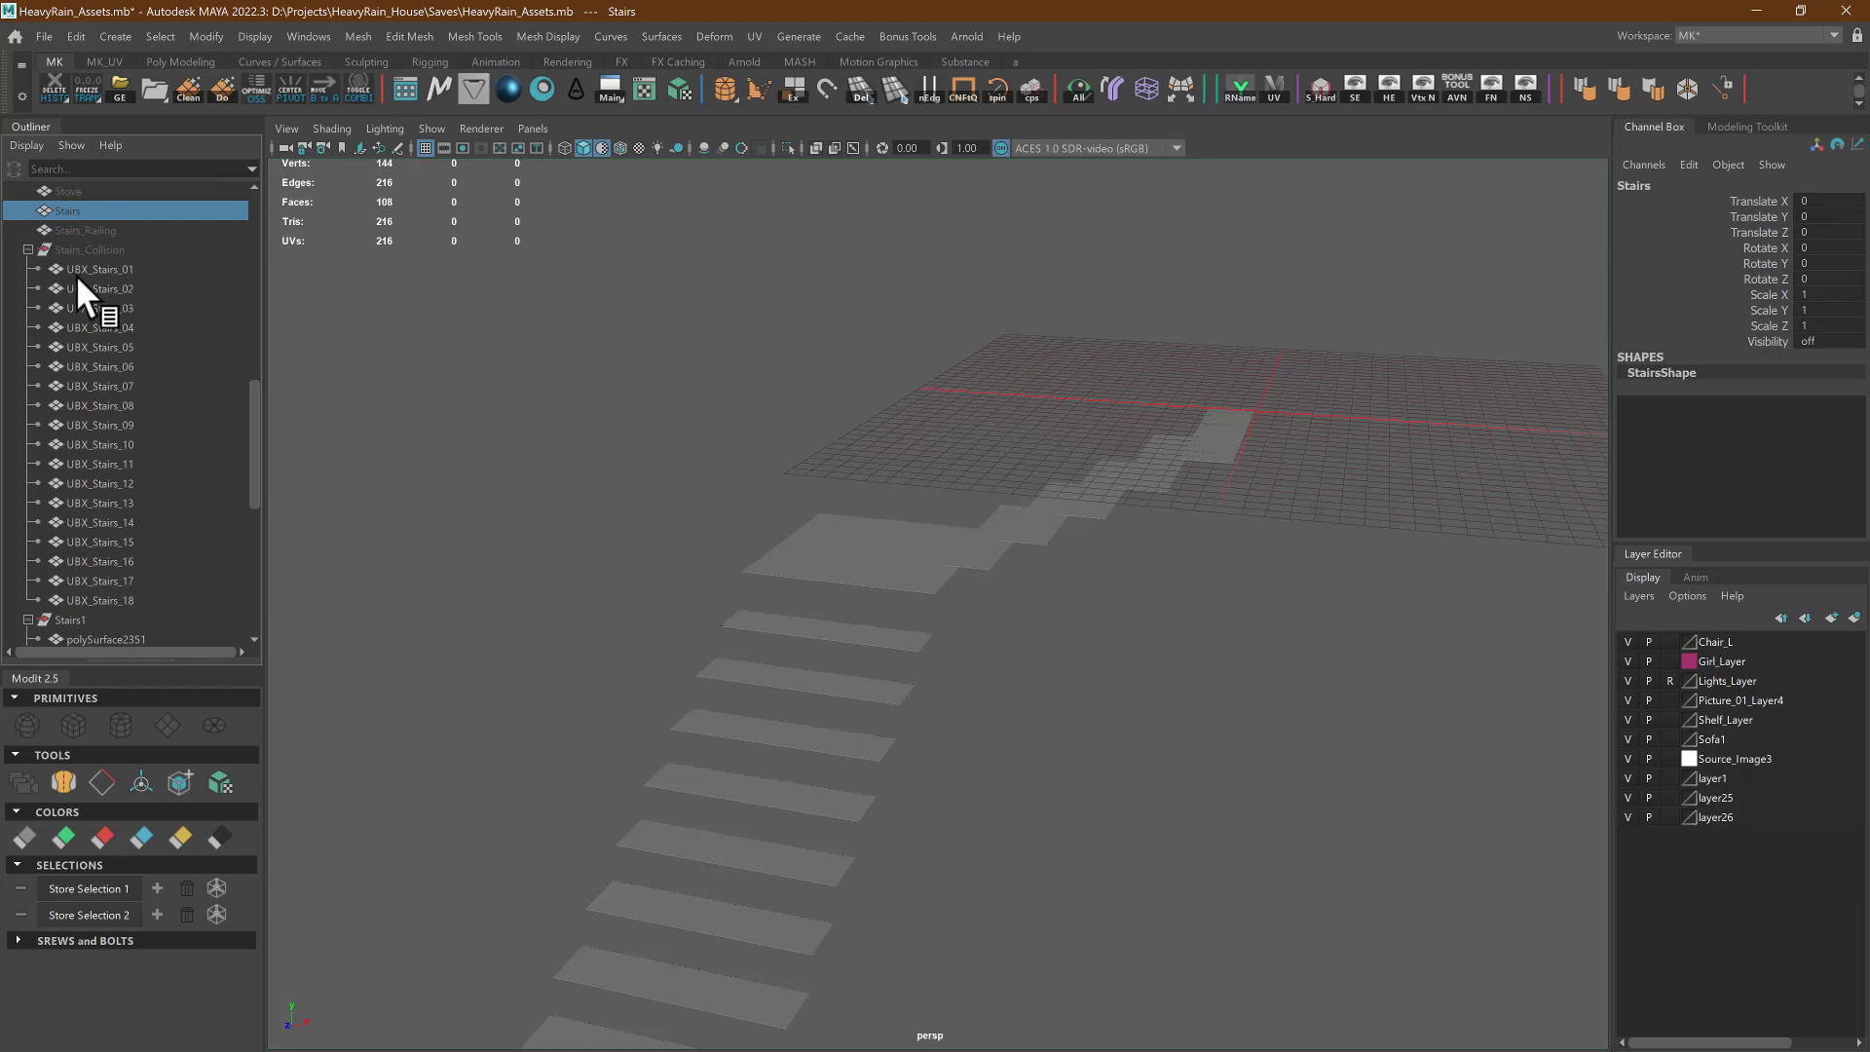
{"action": "left_click", "coordinate": [135, 269]}
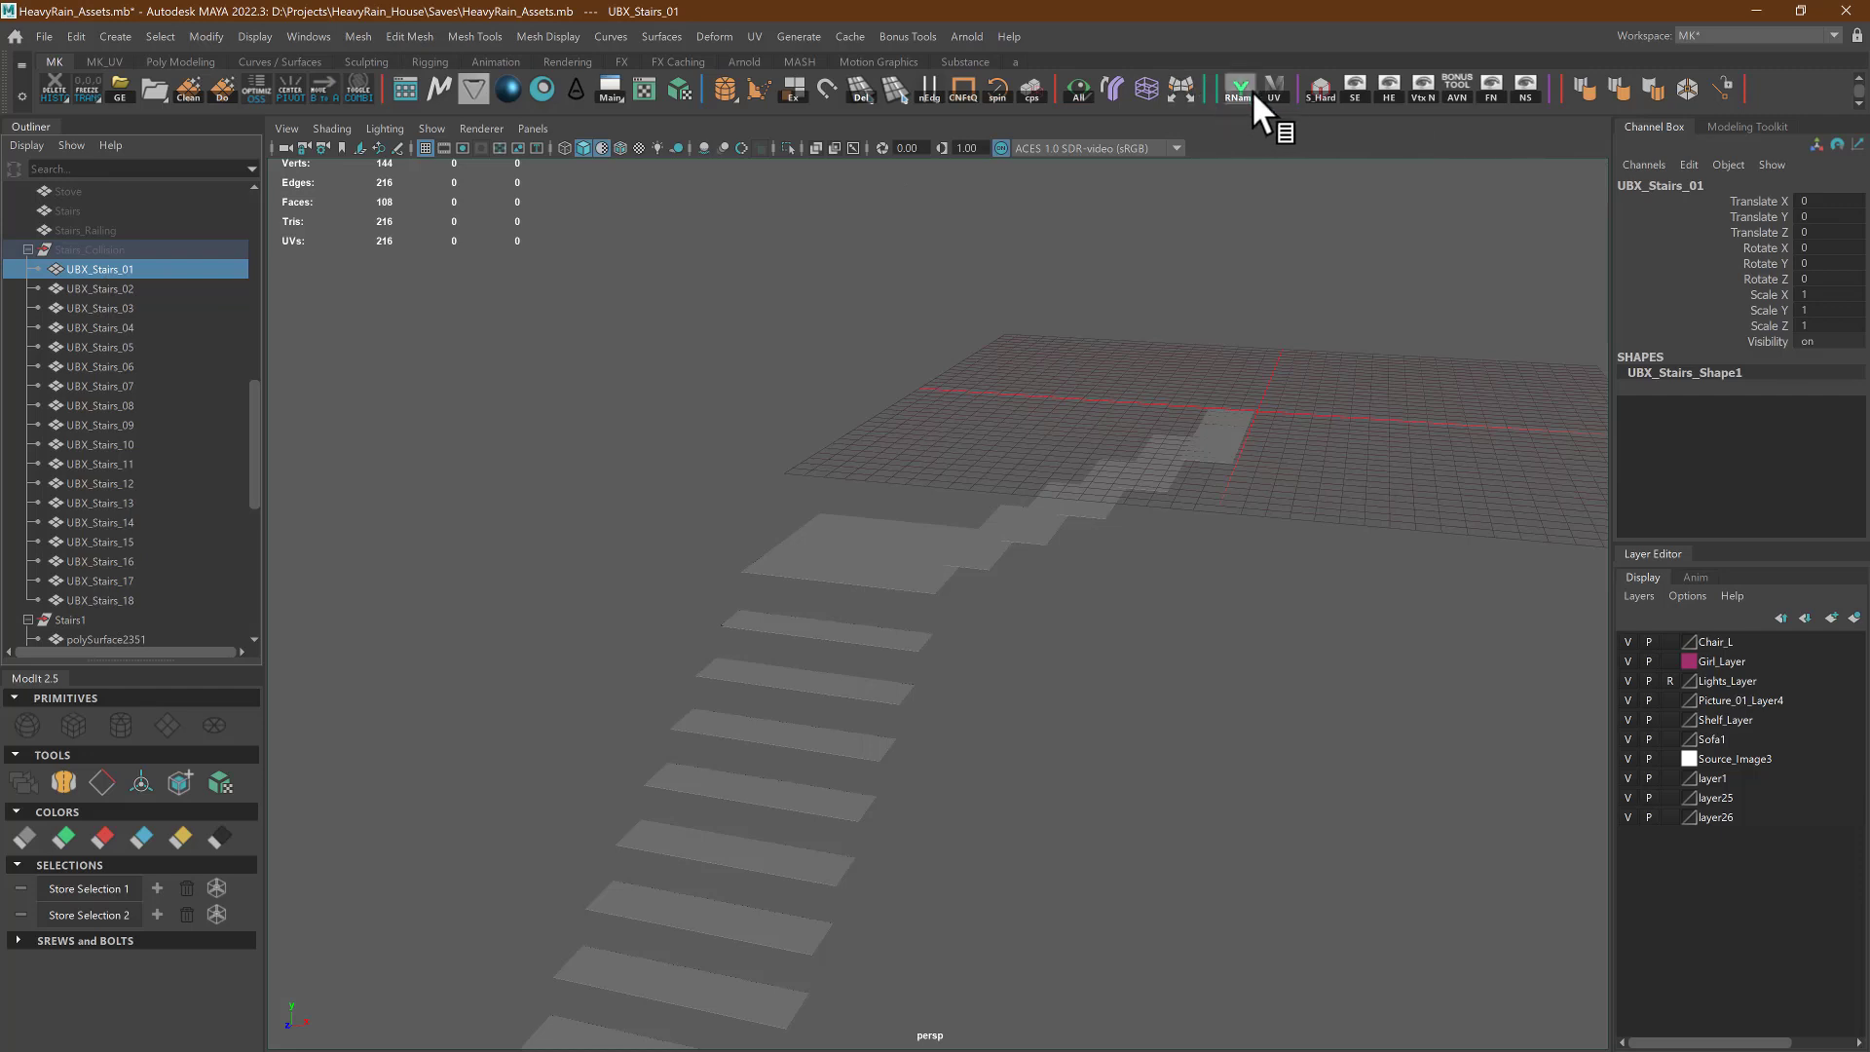
{"action": "scroll", "coordinate": [85, 502], "scroll_direction": "down", "scroll_amount": 5}
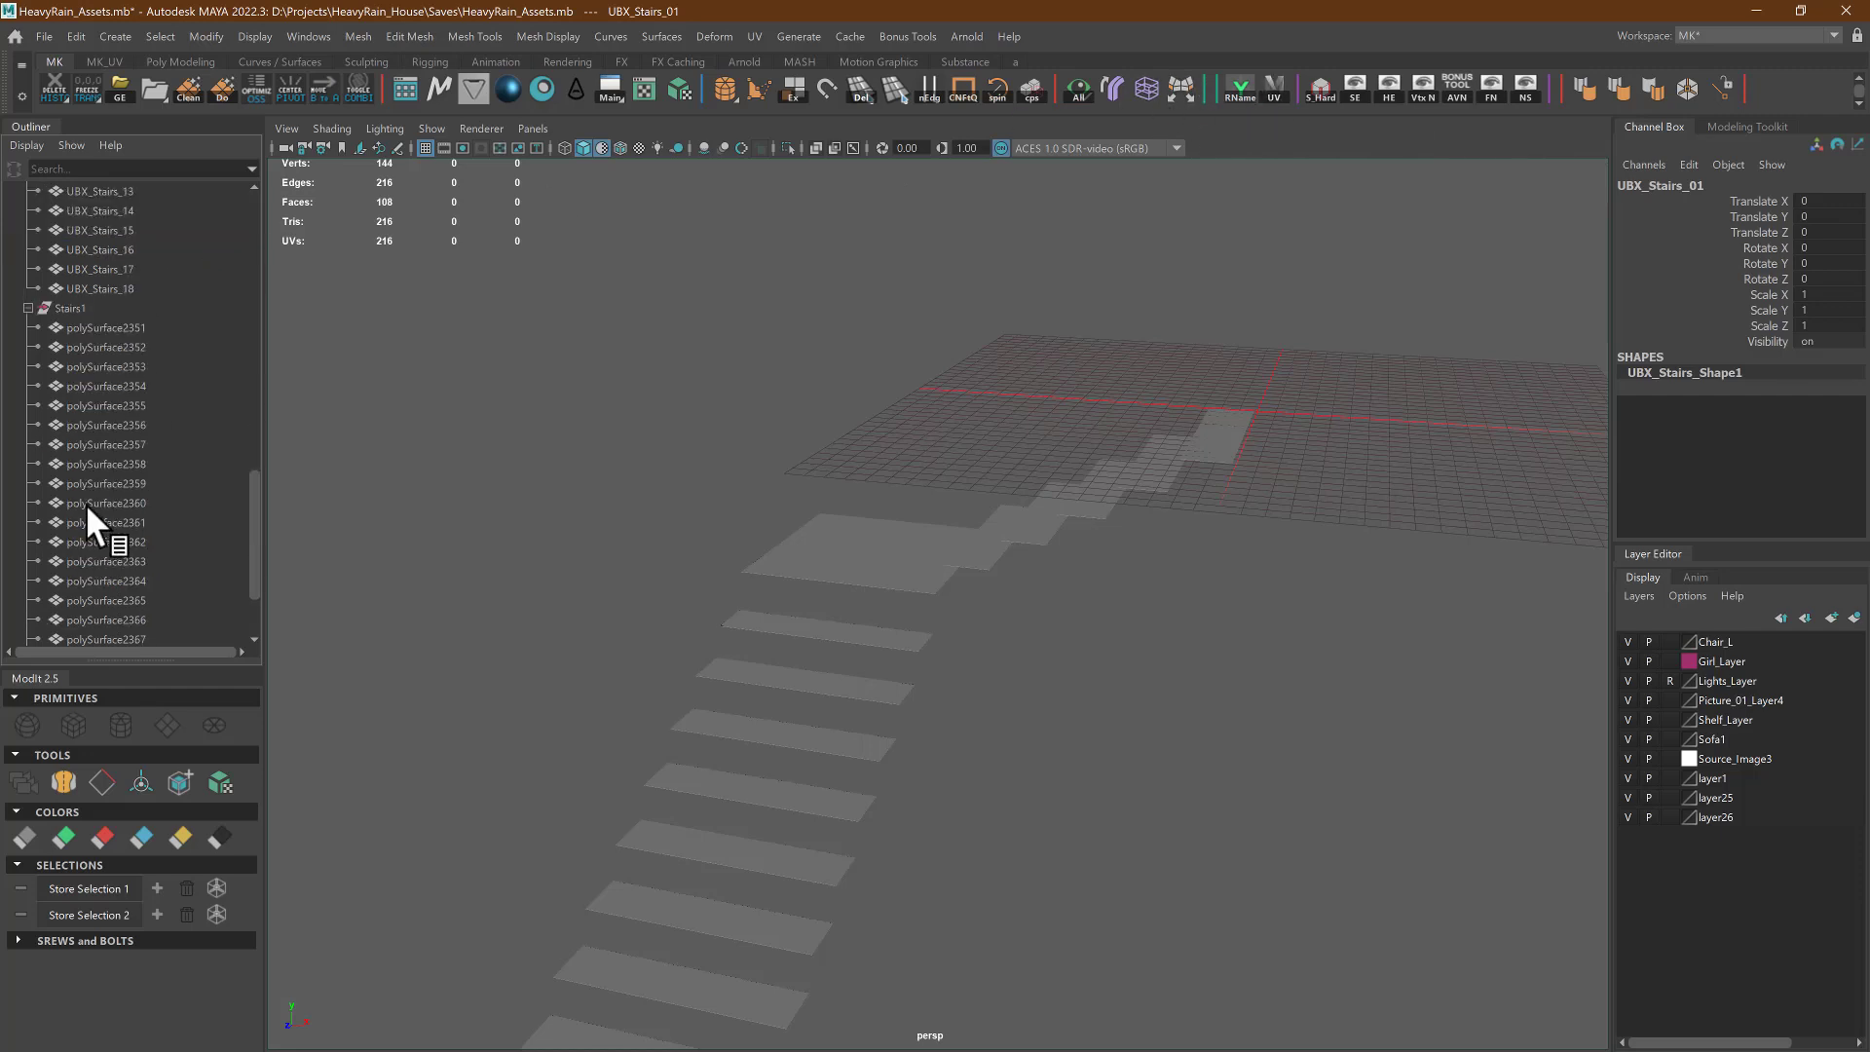
{"action": "left_click", "coordinate": [126, 329]}
{"action": "scroll", "coordinate": [127, 413], "scroll_direction": "down", "scroll_amount": 2}
{"action": "left_click", "coordinate": [134, 538], "text": "shift"}
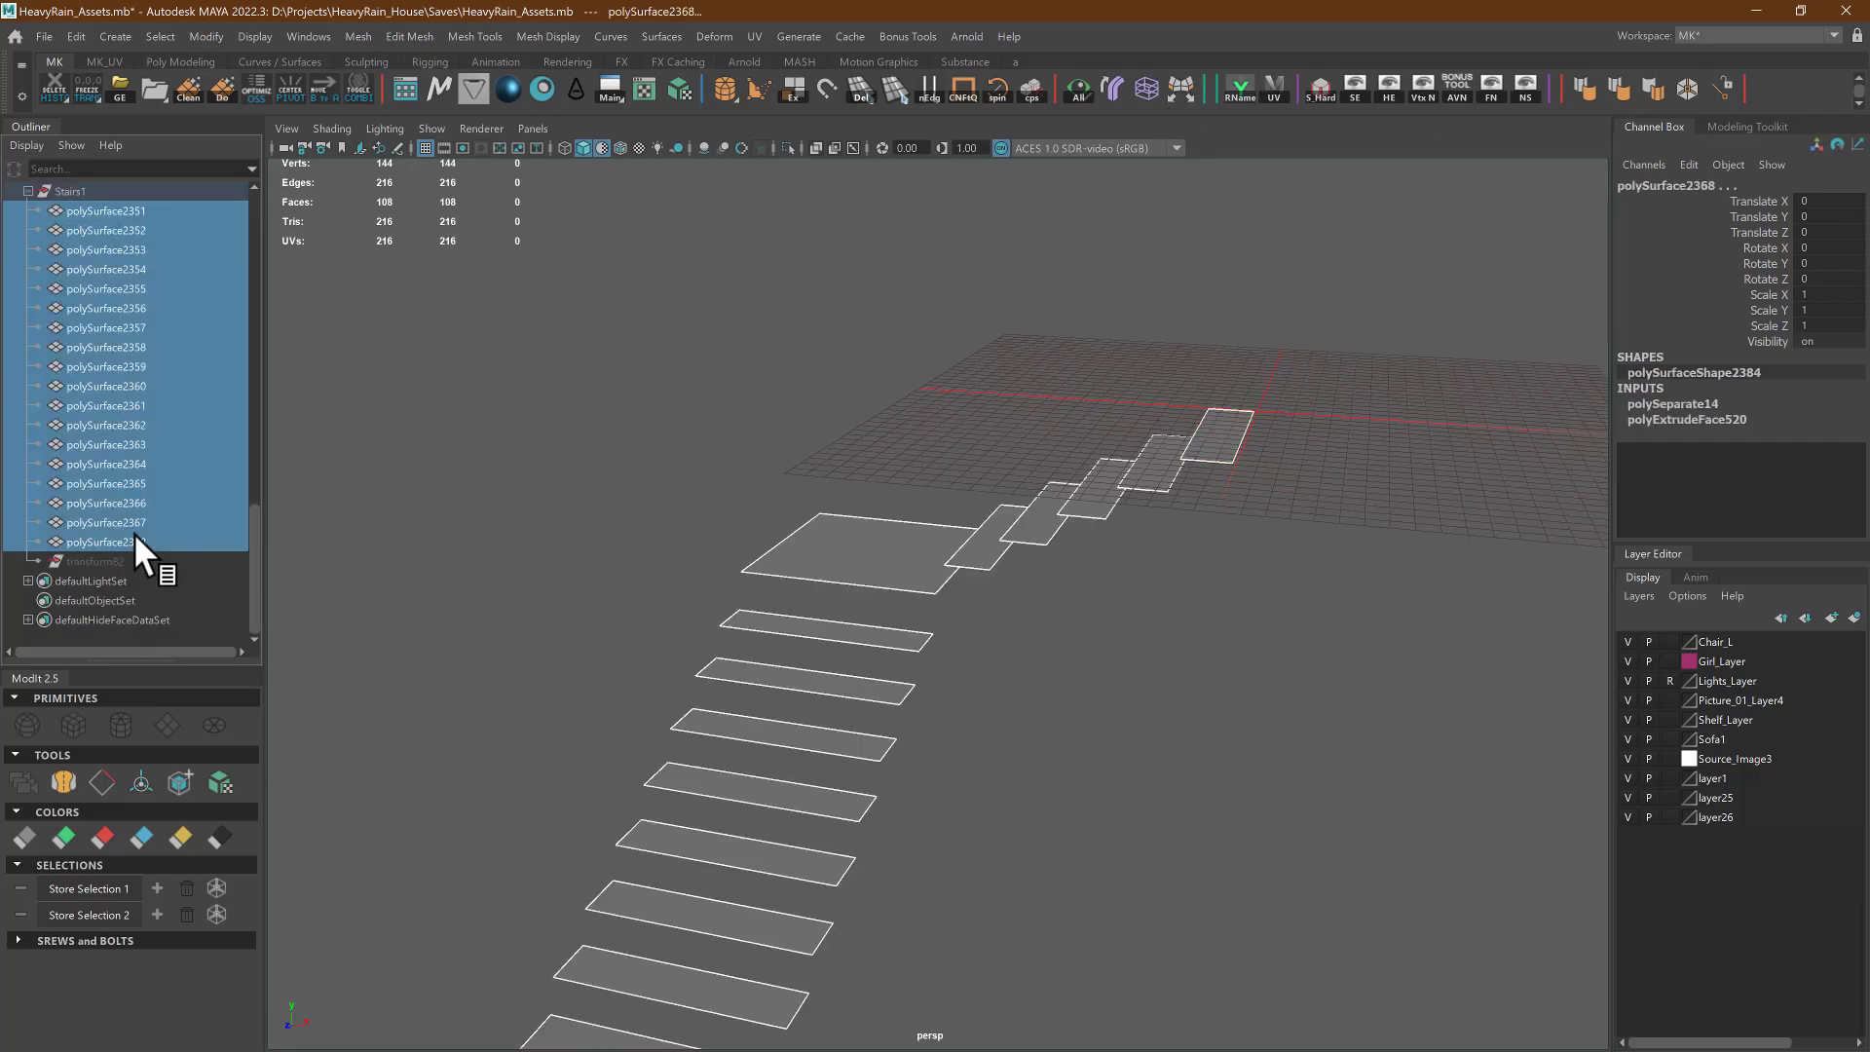
{"action": "left_click", "coordinate": [1240, 97]}
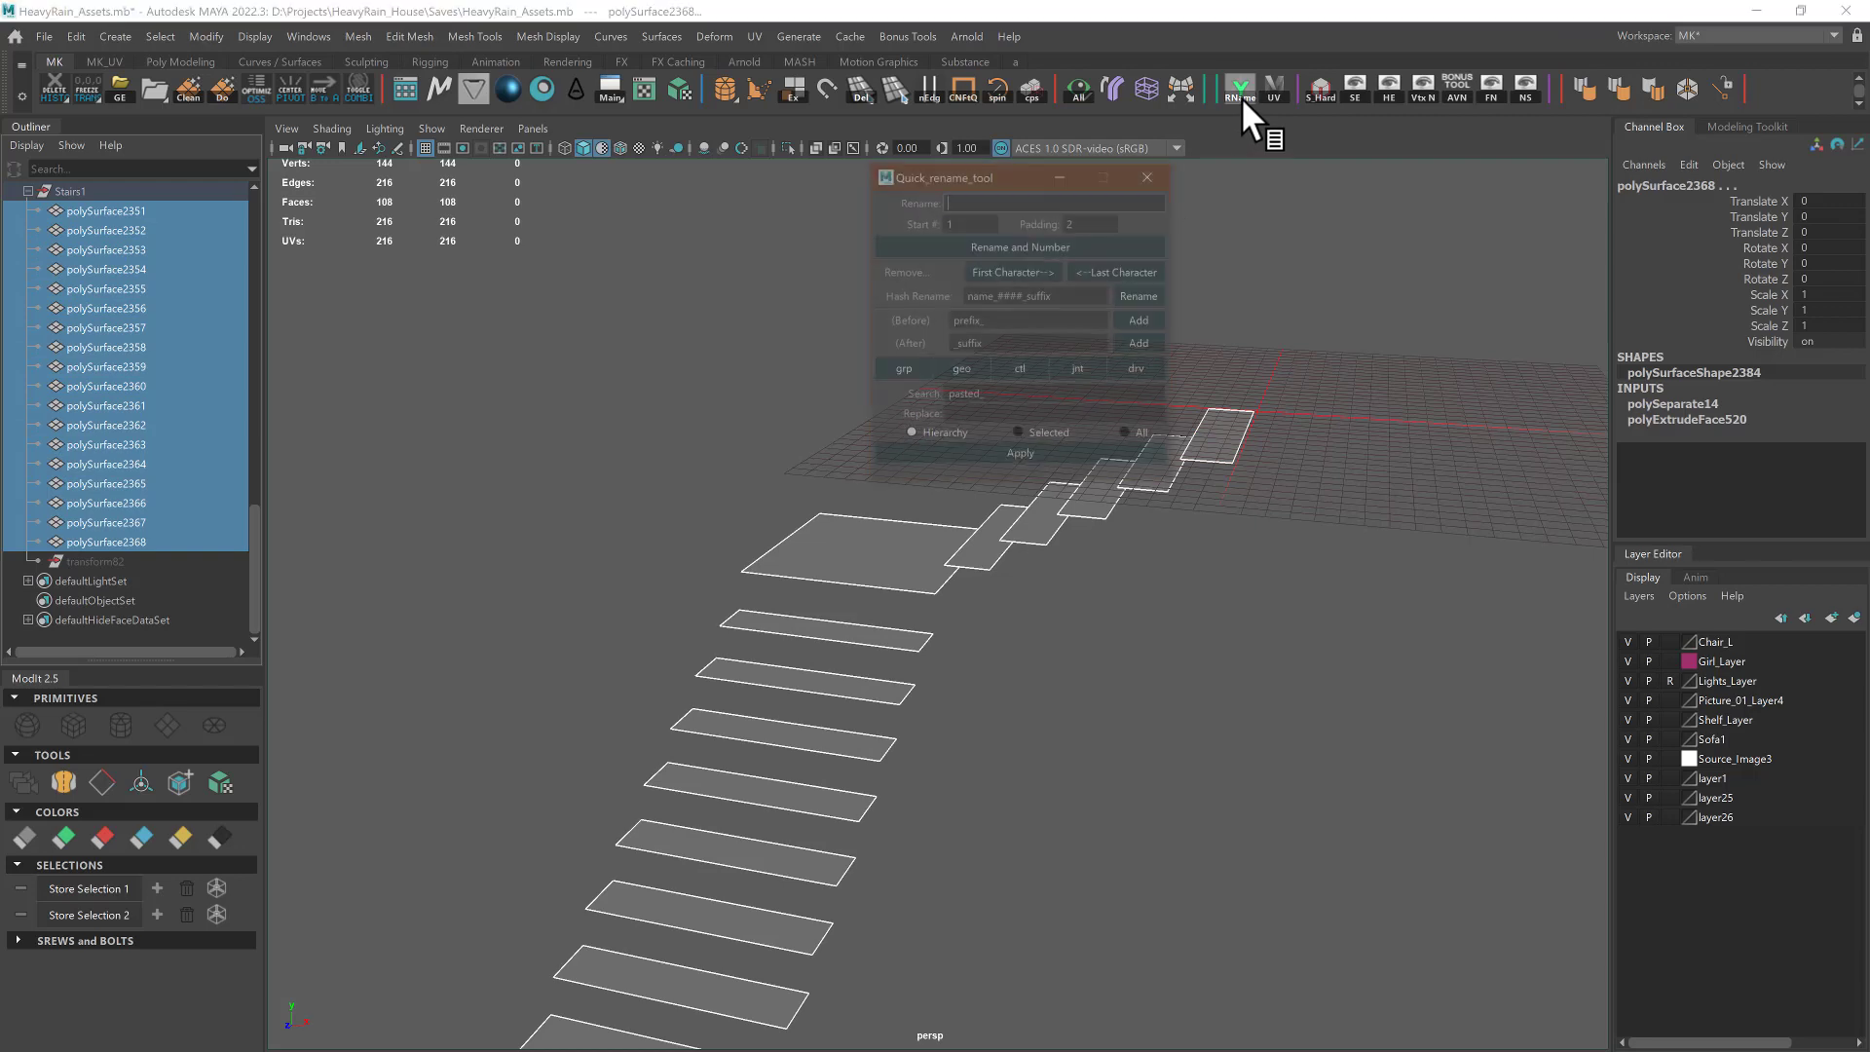
{"action": "left_click_drag", "start_coordinate": [993, 175], "coordinate": [1384, 238]}
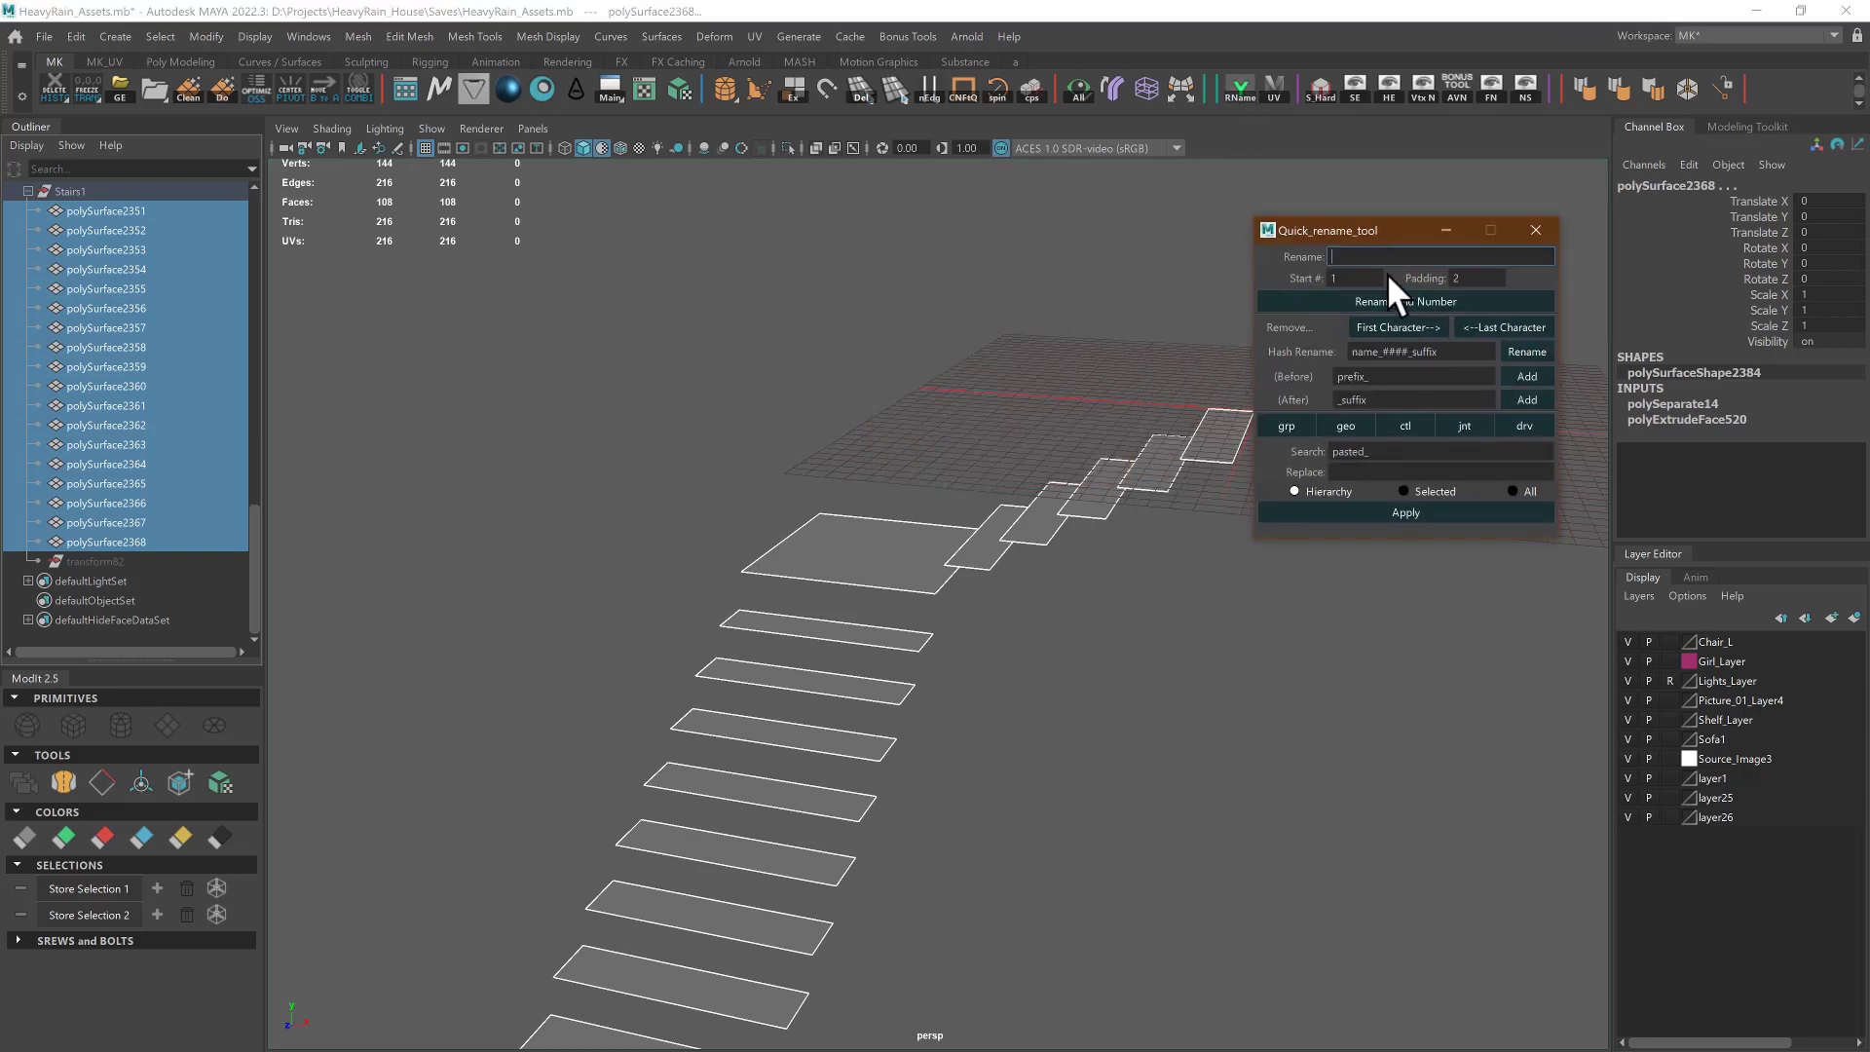
{"action": "scroll", "coordinate": [90, 321], "scroll_direction": "up", "scroll_amount": 3}
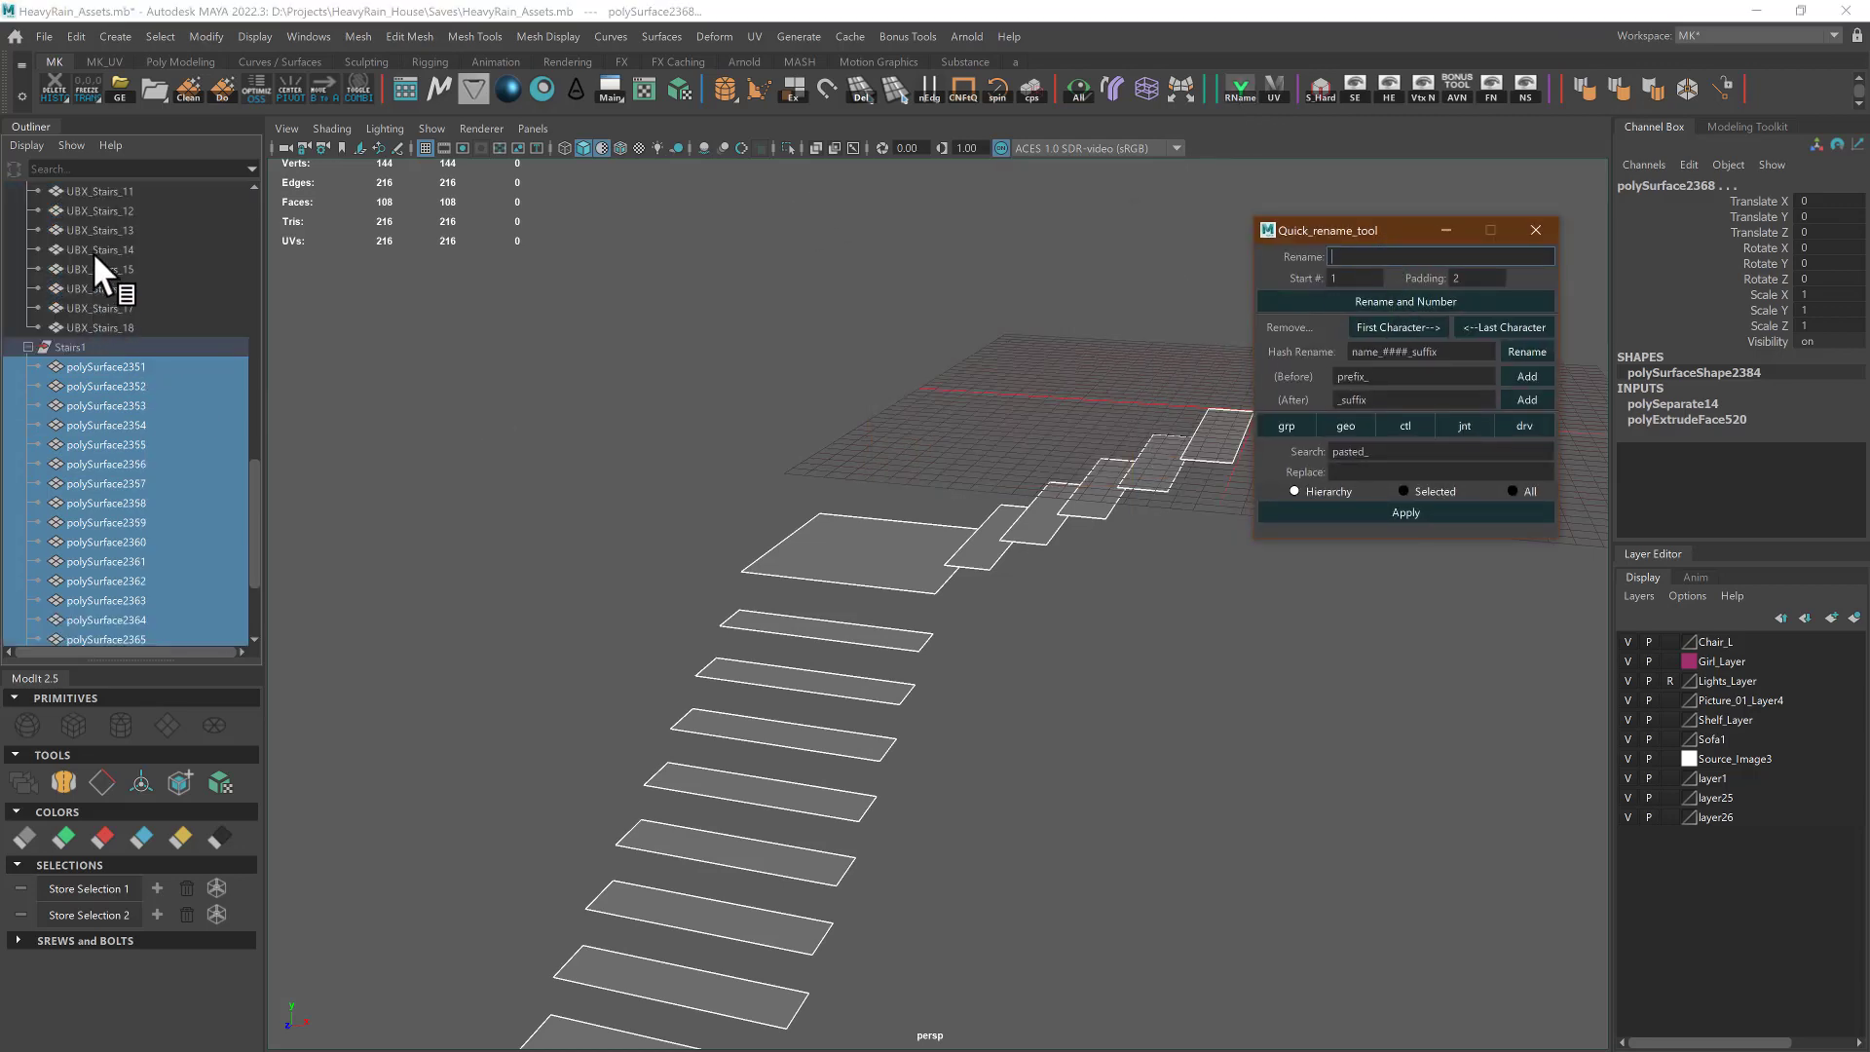
{"action": "left_click", "coordinate": [1535, 243]}
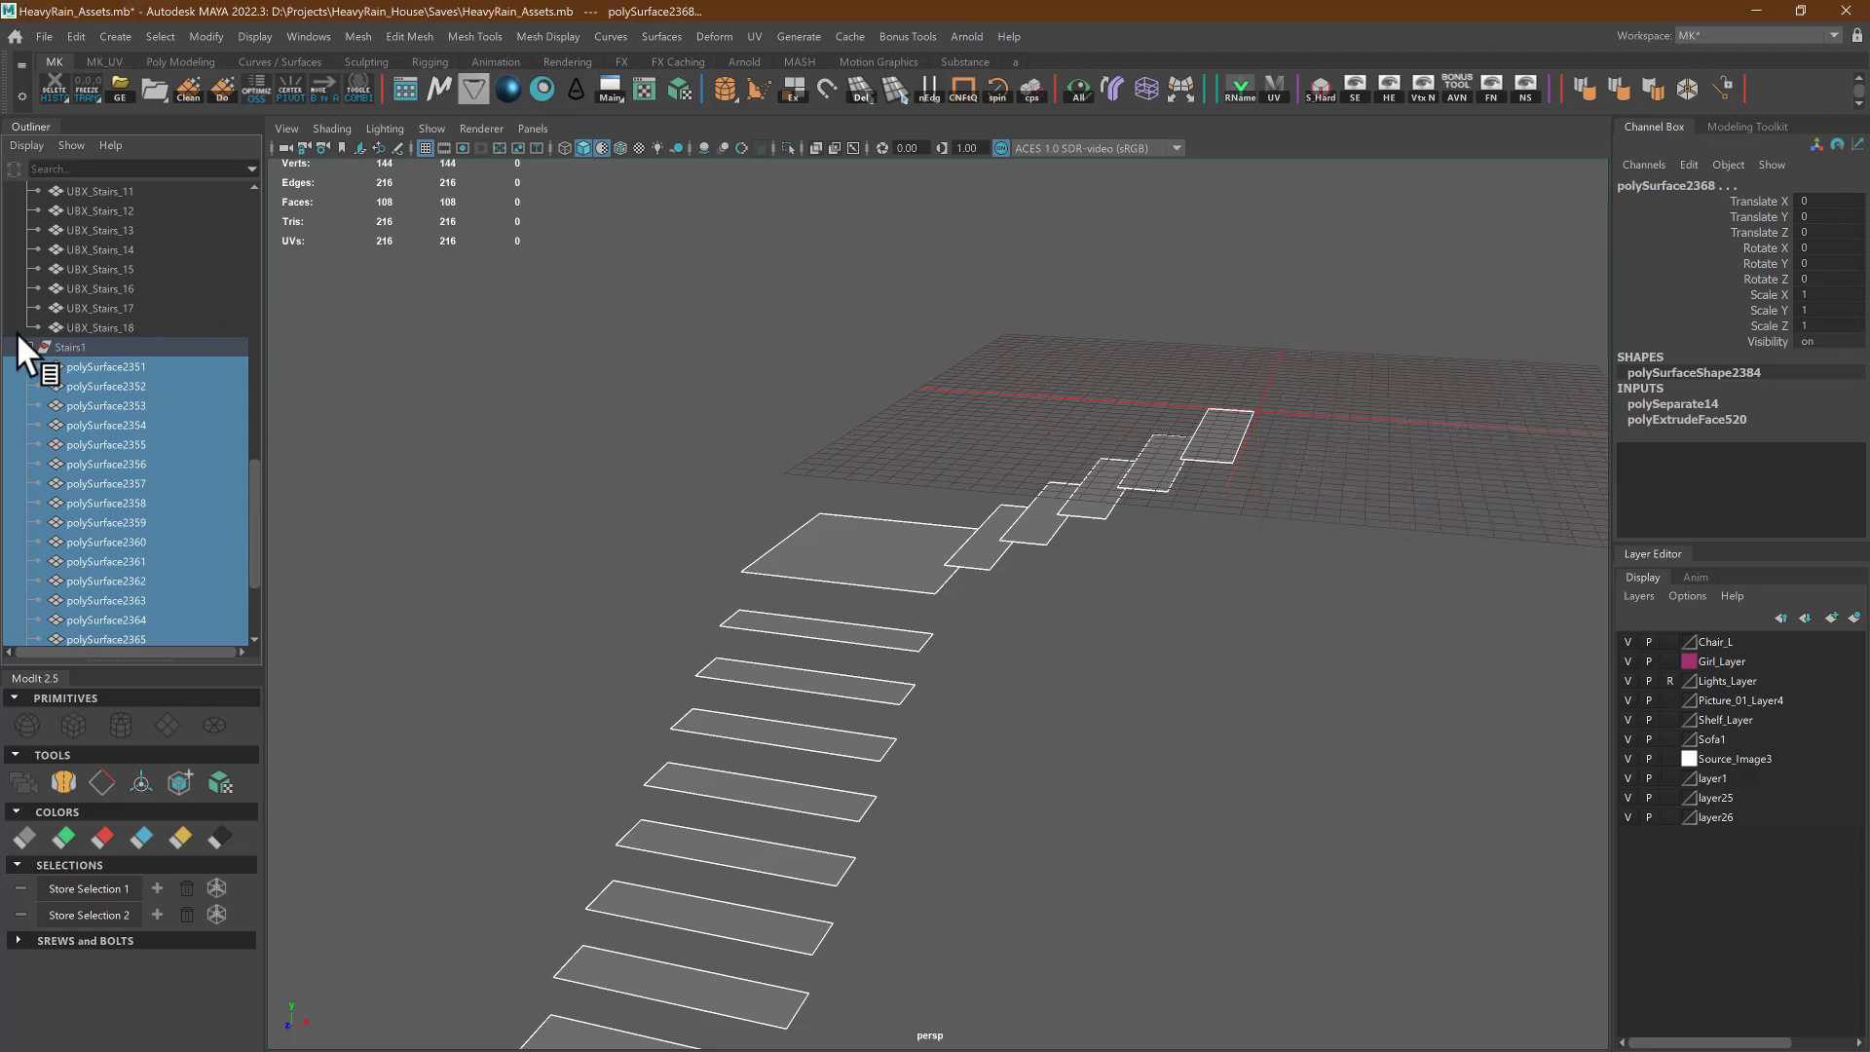
Delete the Stairs1 group with its separated meshes, and collapse the Stairs_Collision group
{"action": "left_click", "coordinate": [117, 345]}
{"action": "key", "text": "Delete"}
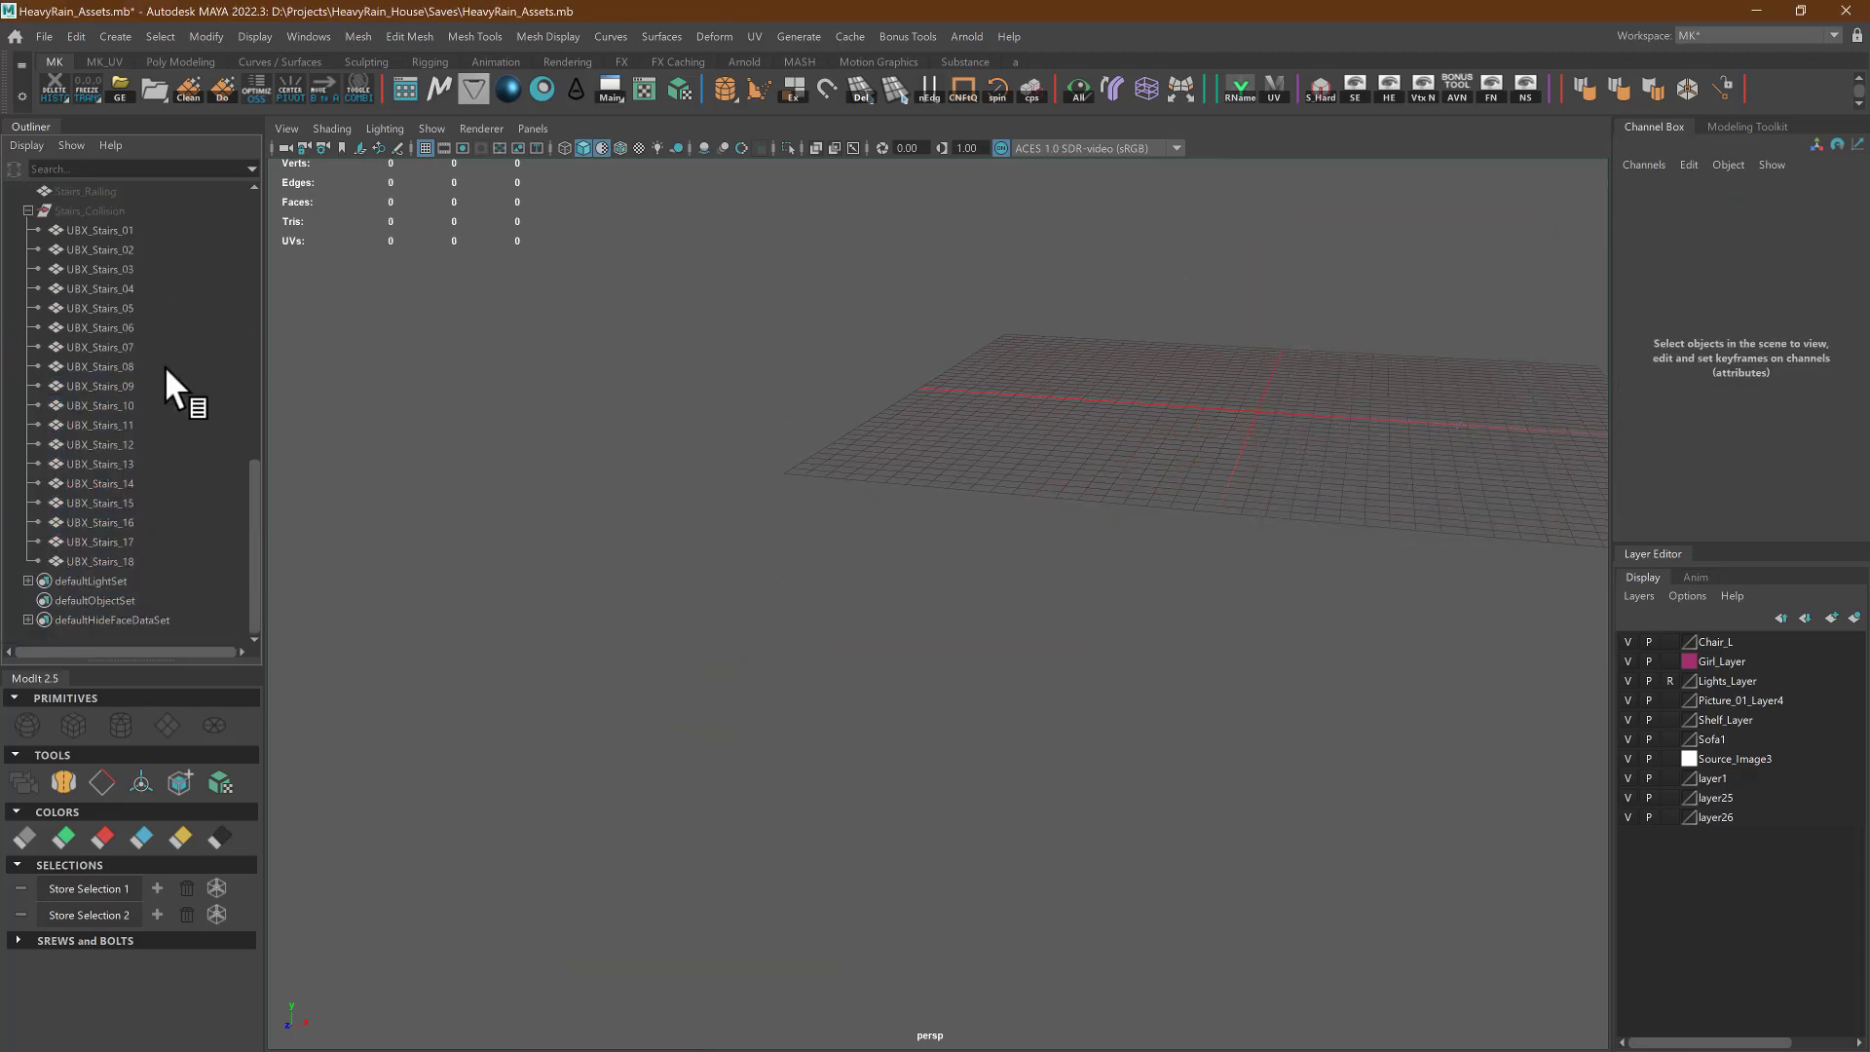
{"action": "left_click", "coordinate": [28, 210]}
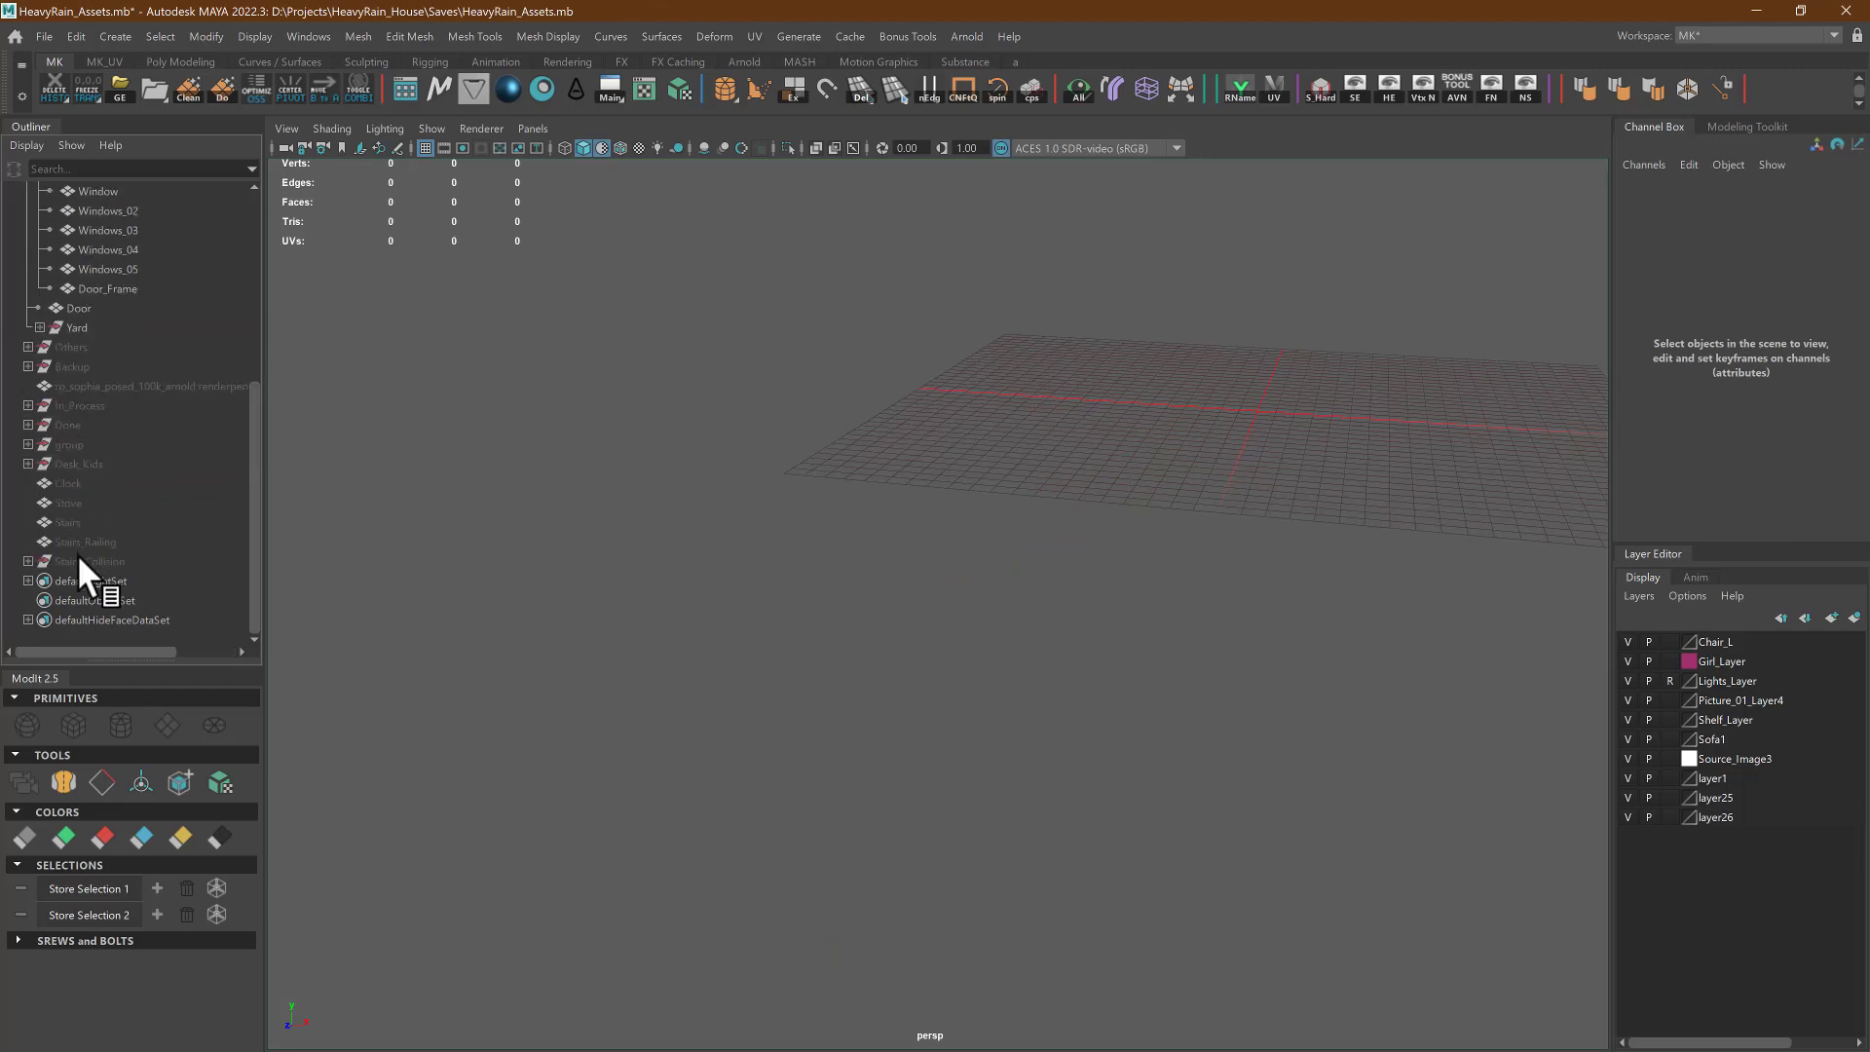
Unhide the Stairs mesh, clear the selection, and examine the staircase's treads and landing
{"action": "left_click", "coordinate": [105, 522]}
{"action": "key", "text": "shift+h"}
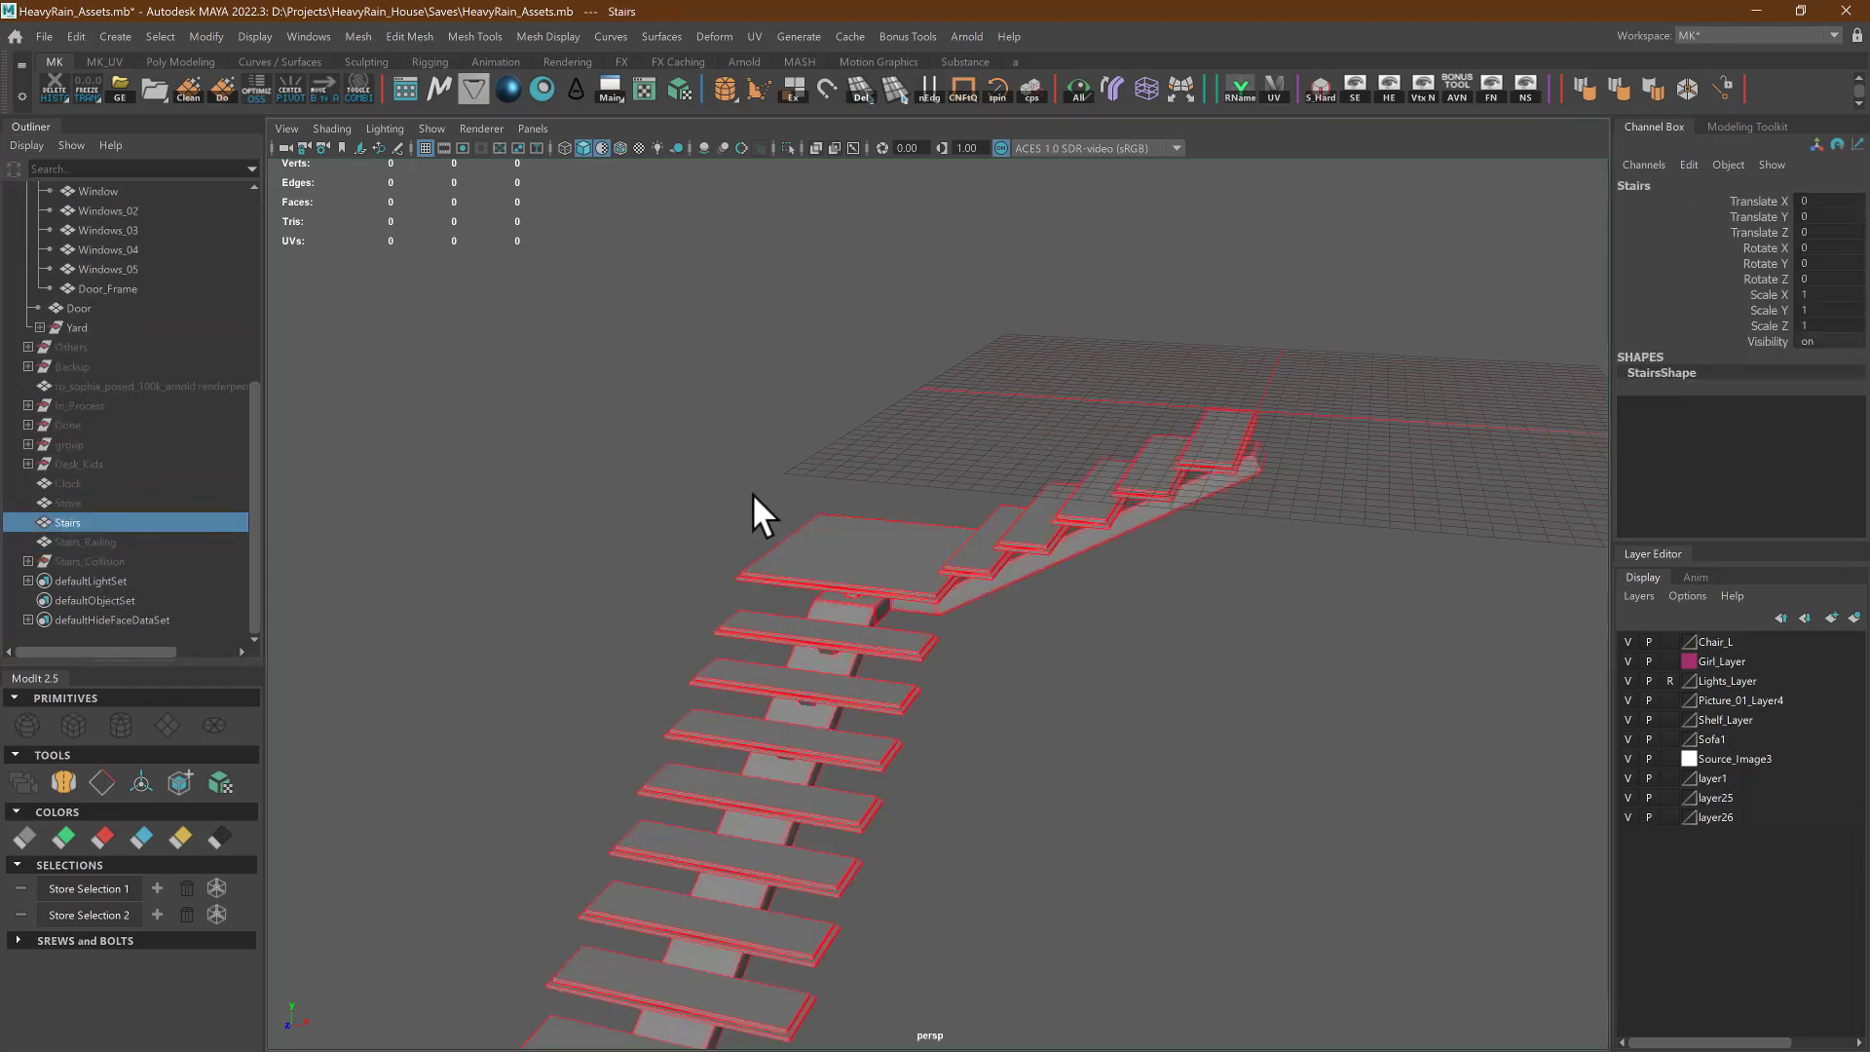
{"action": "left_click", "coordinate": [752, 492]}
{"action": "left_click_drag", "start_coordinate": [1007, 667], "coordinate": [969, 548], "text": "alt"}
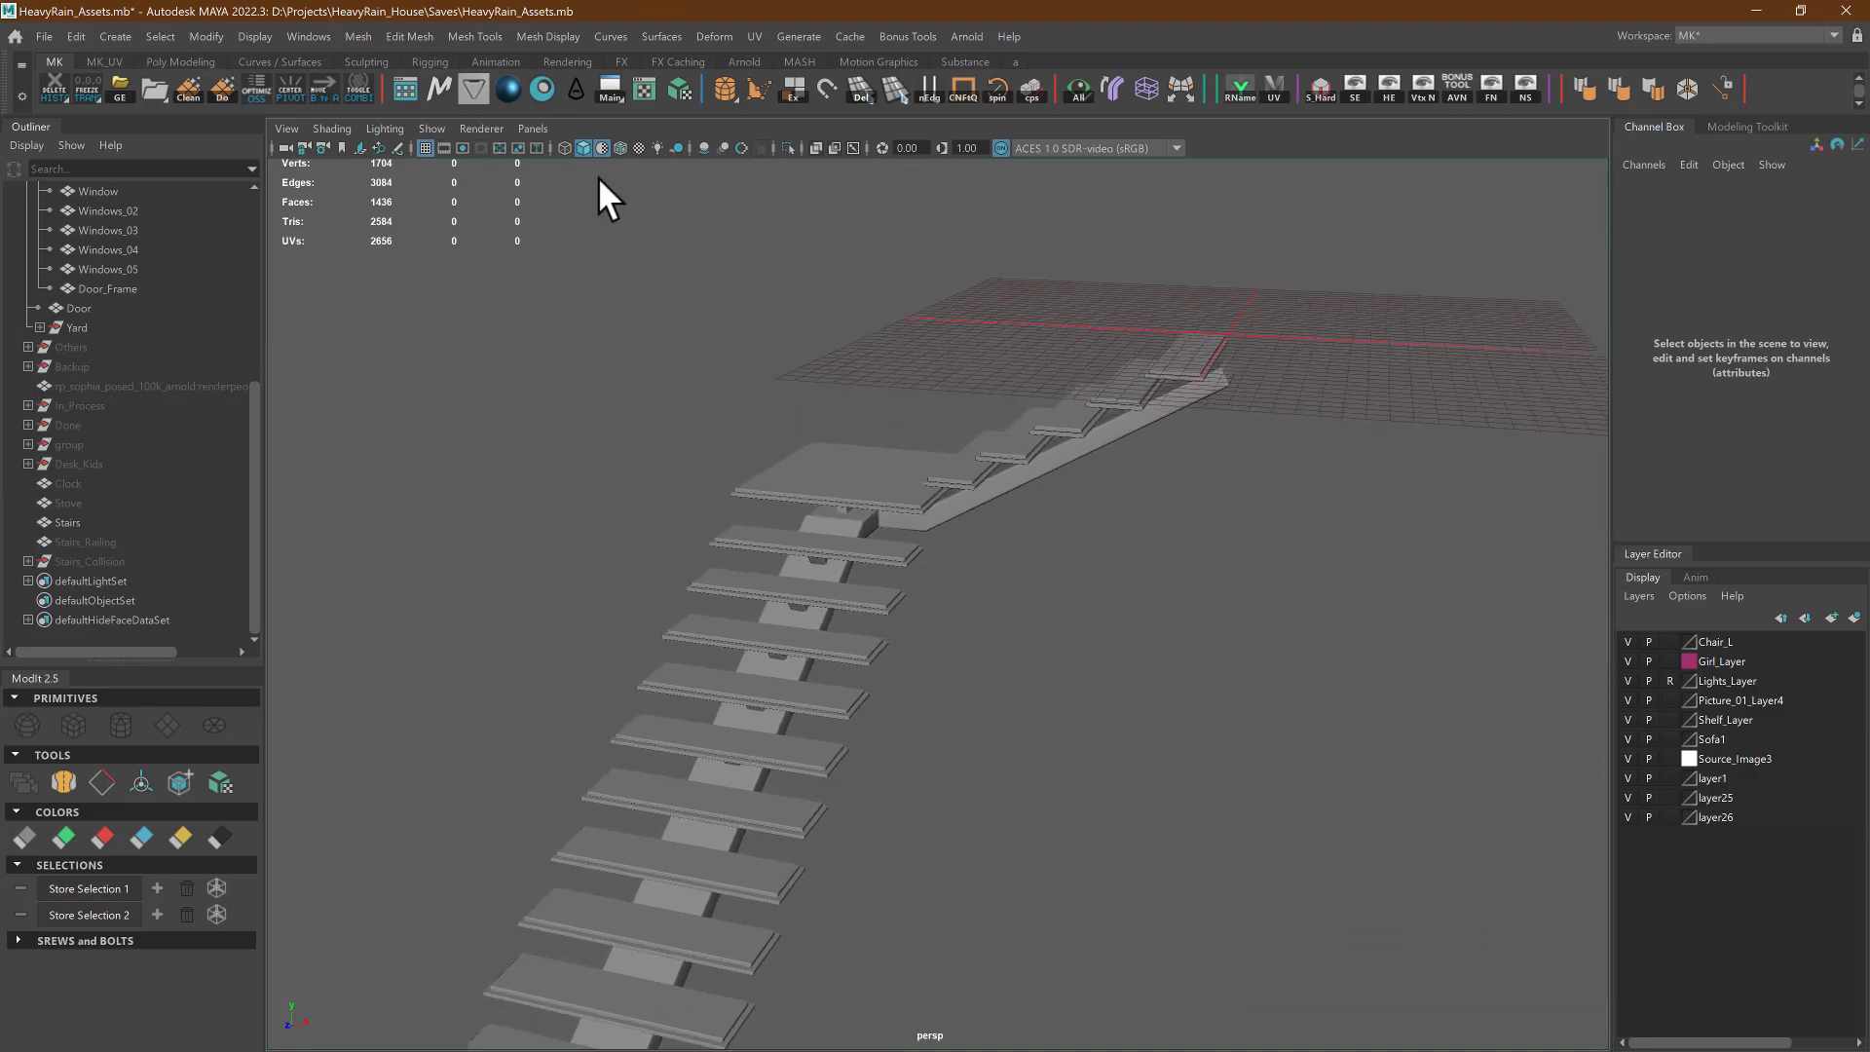
{"action": "left_click", "coordinate": [597, 147]}
Switch to Unreal Editor, inspect the staircase's tread collision up close, and set the view mode to Lit
{"action": "key", "text": "alt+Tab"}
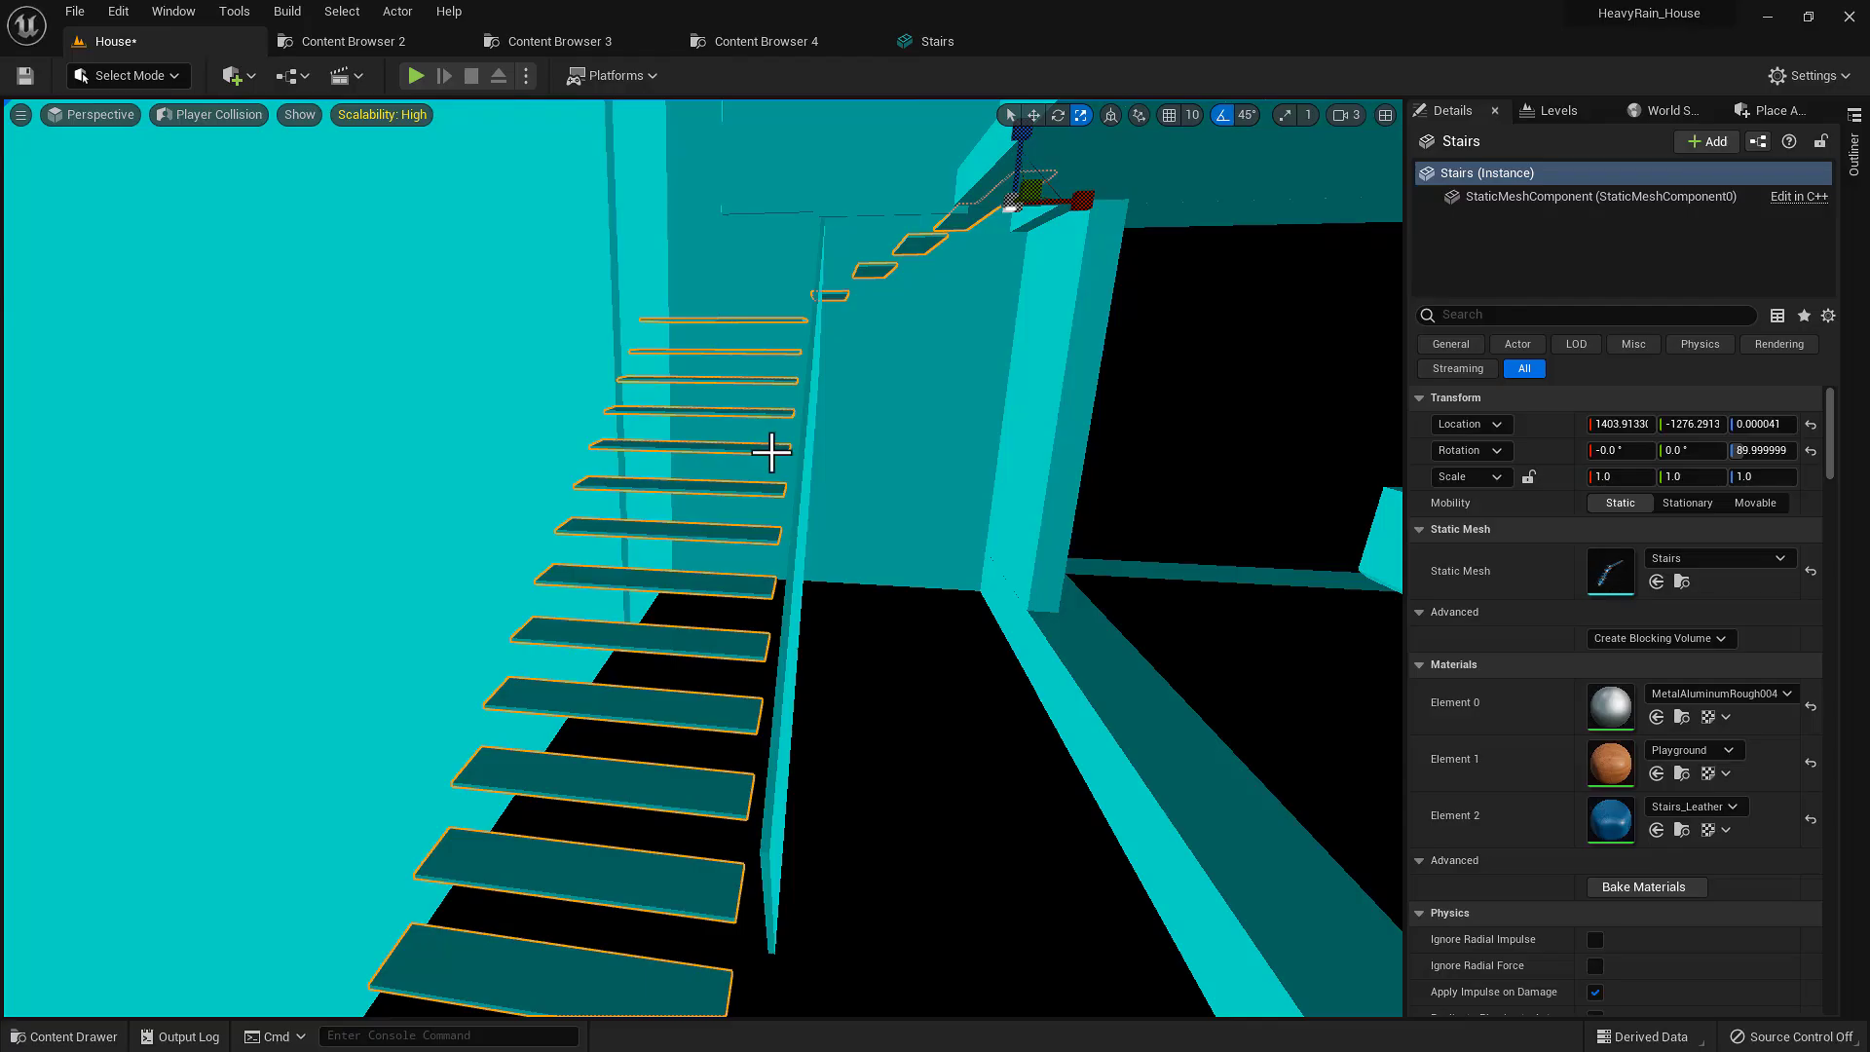
{"action": "mouse_move", "coordinate": [863, 457]}
{"action": "right_mouse_down"}
{"action": "mouse_move", "coordinate": [764, 530]}
{"action": "mouse_move", "coordinate": [742, 472]}
{"action": "mouse_move", "coordinate": [855, 456]}
{"action": "right_mouse_up"}
{"action": "key", "text": "w"}
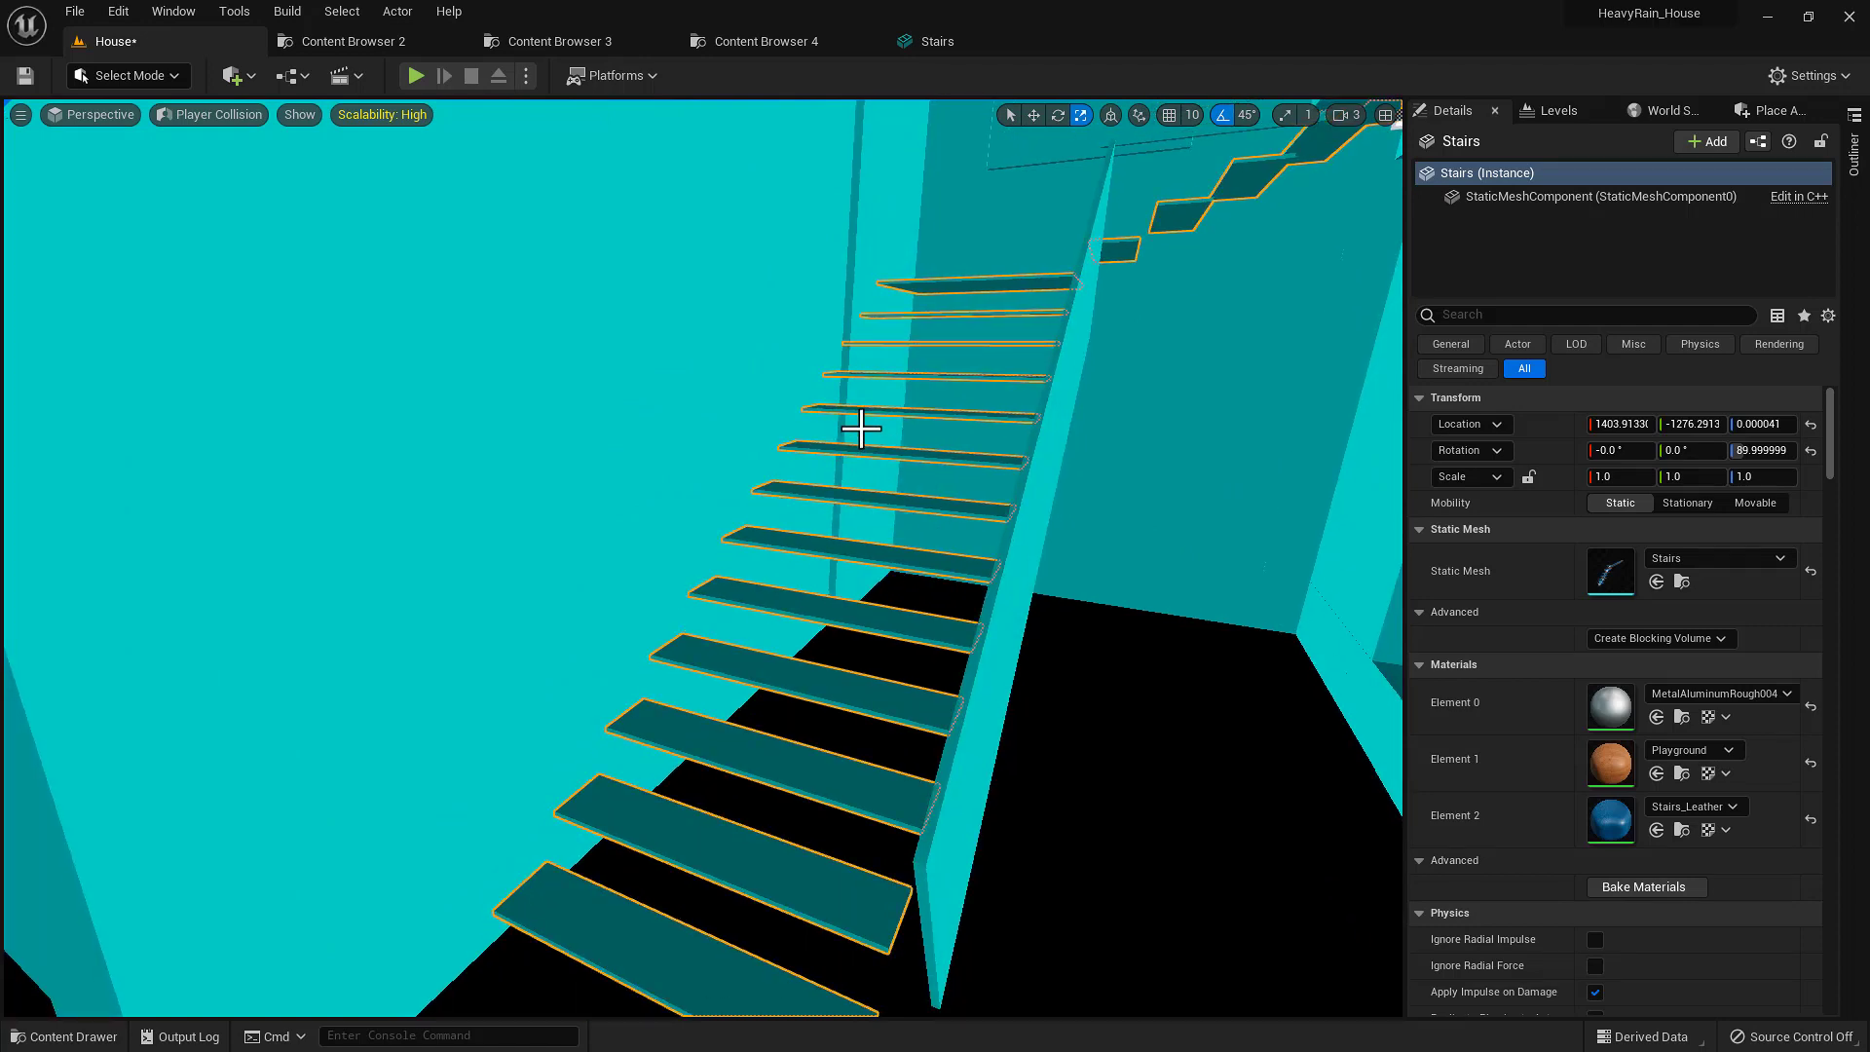
{"action": "key", "text": "alt+4"}
{"action": "right_click_drag", "start_coordinate": [867, 417], "coordinate": [898, 477]}
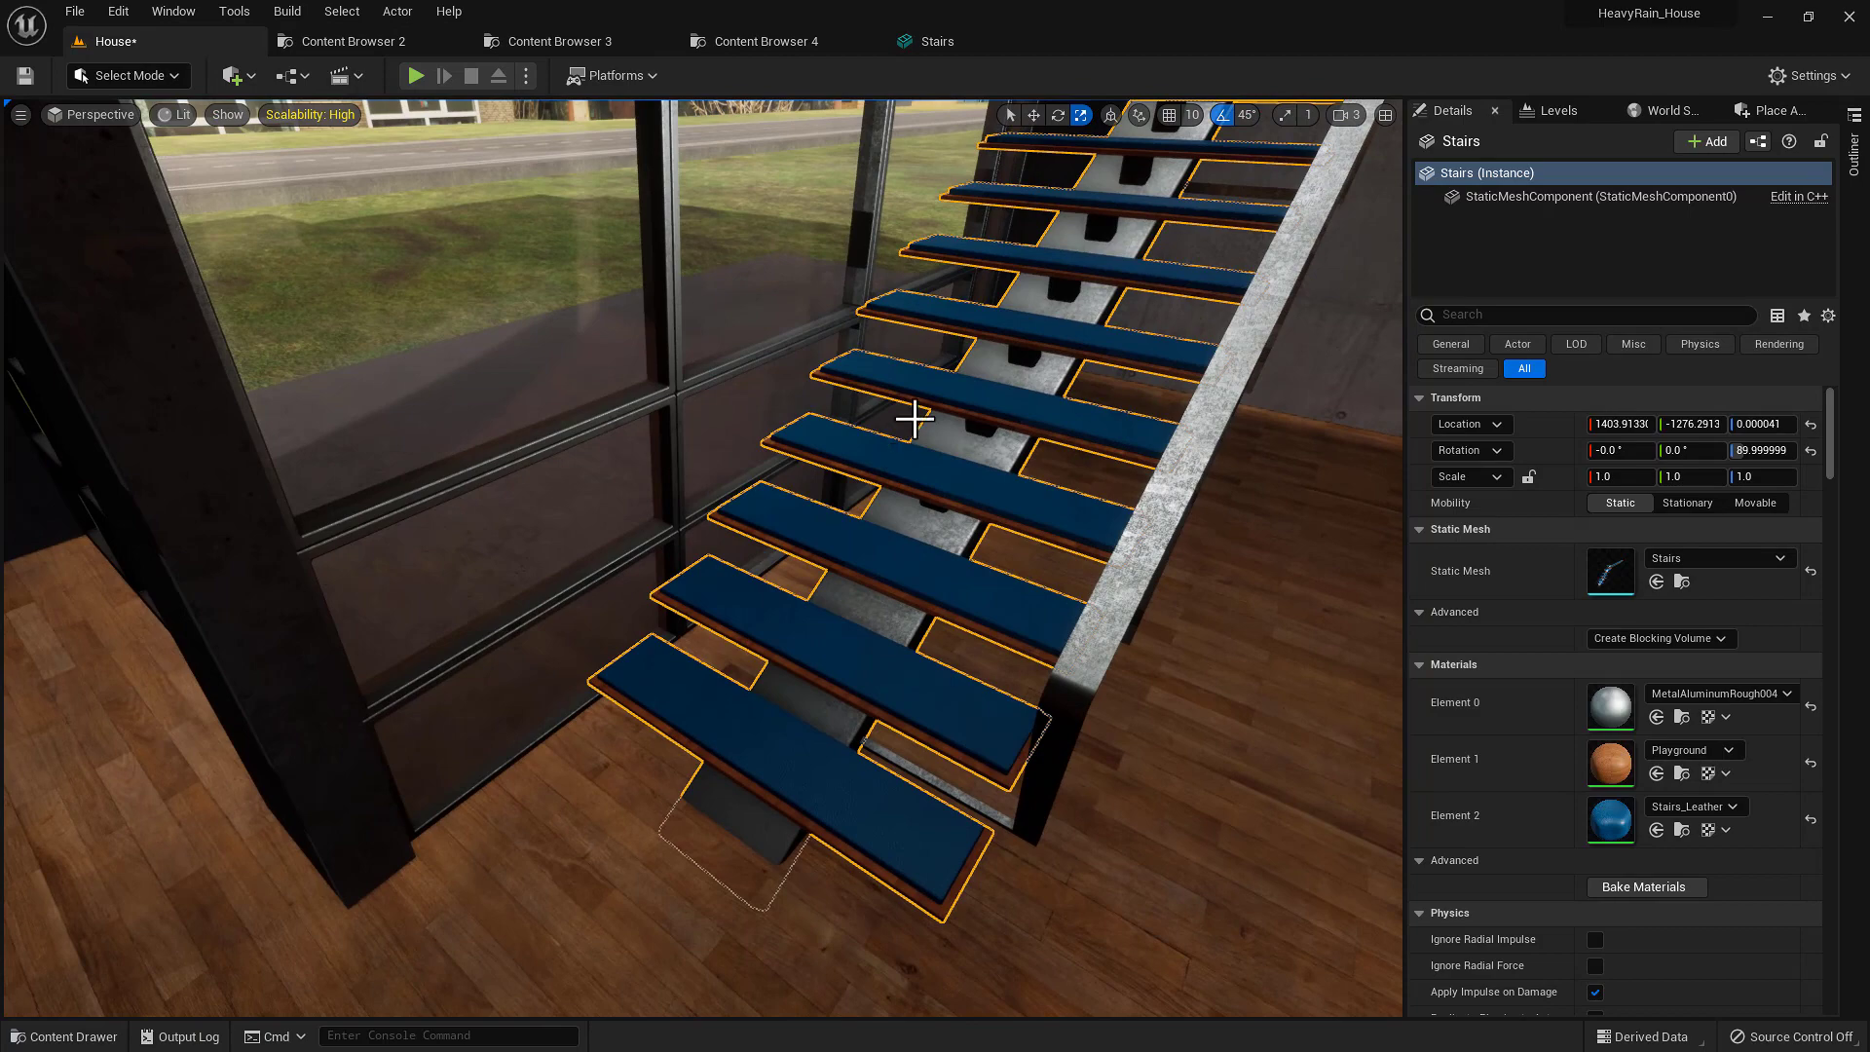
Play the House level, walk the character up and down the staircase to test its collision, and stop the session
{"action": "key", "text": "alt+p"}
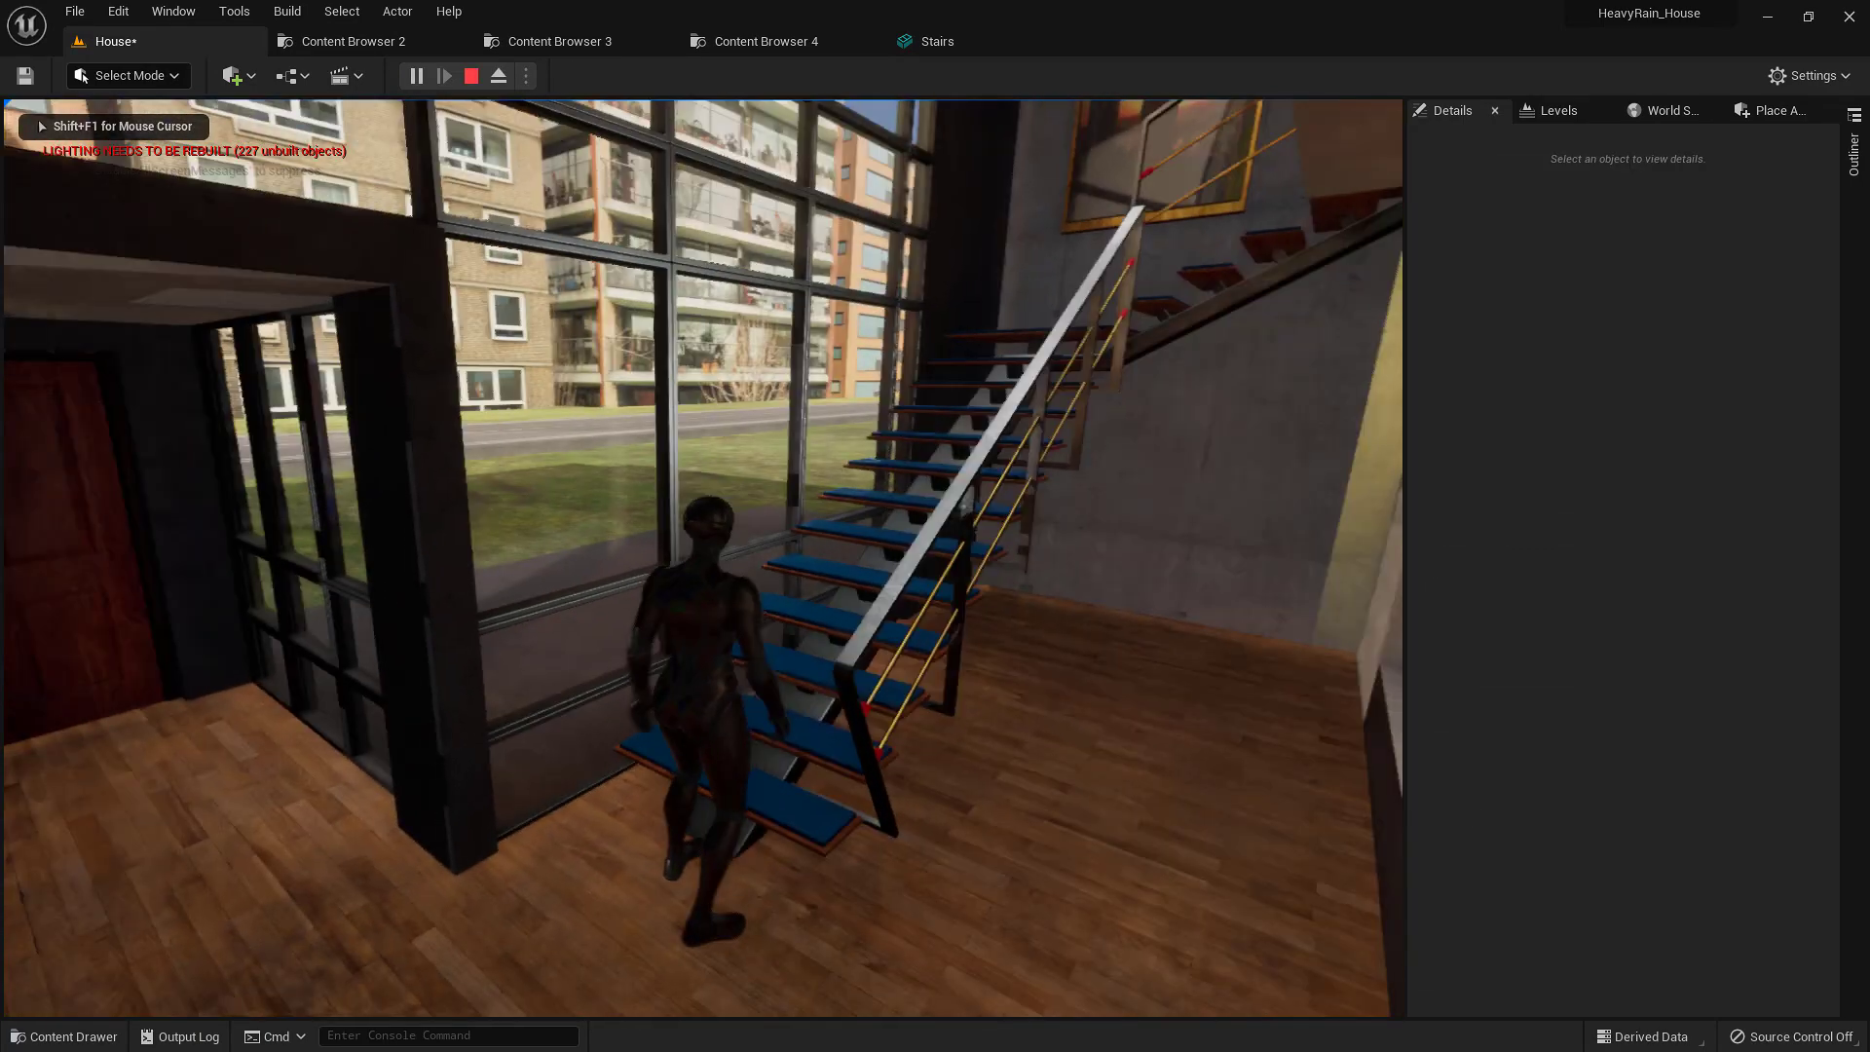
{"action": "key", "text": "w"}
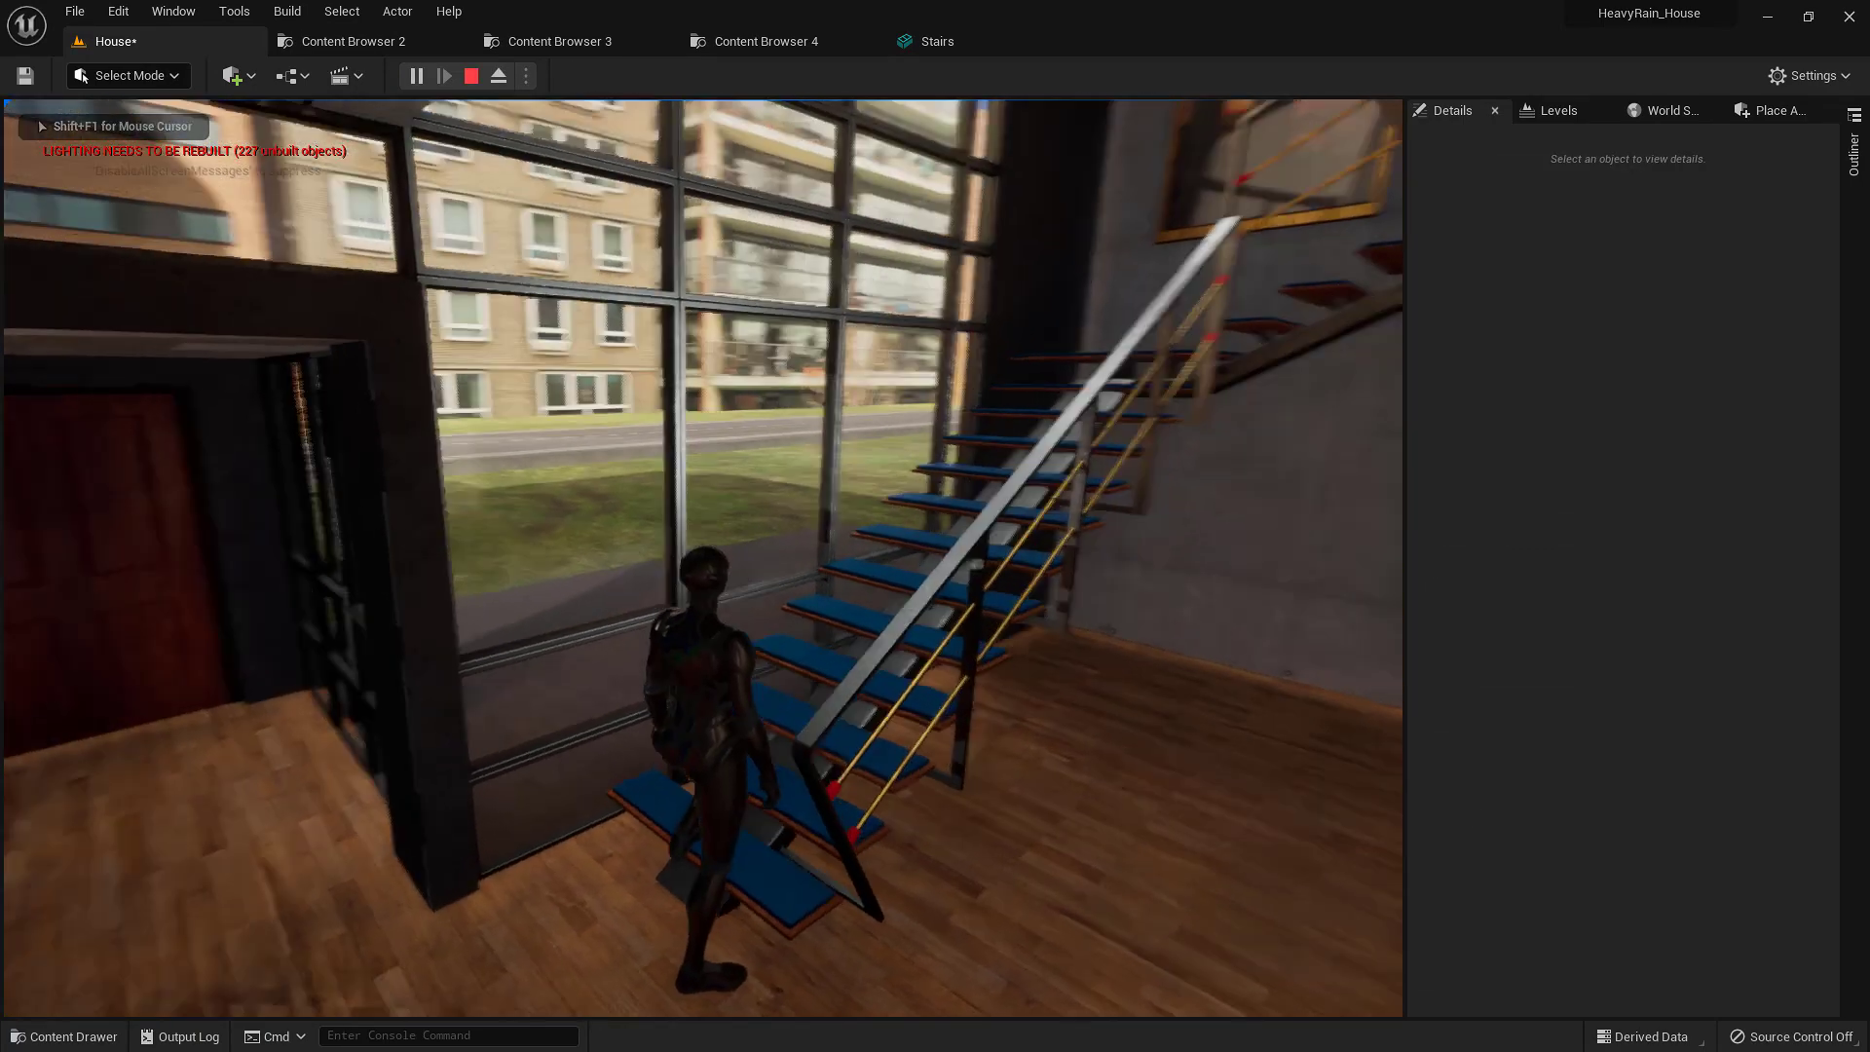
{"action": "key", "text": "w"}
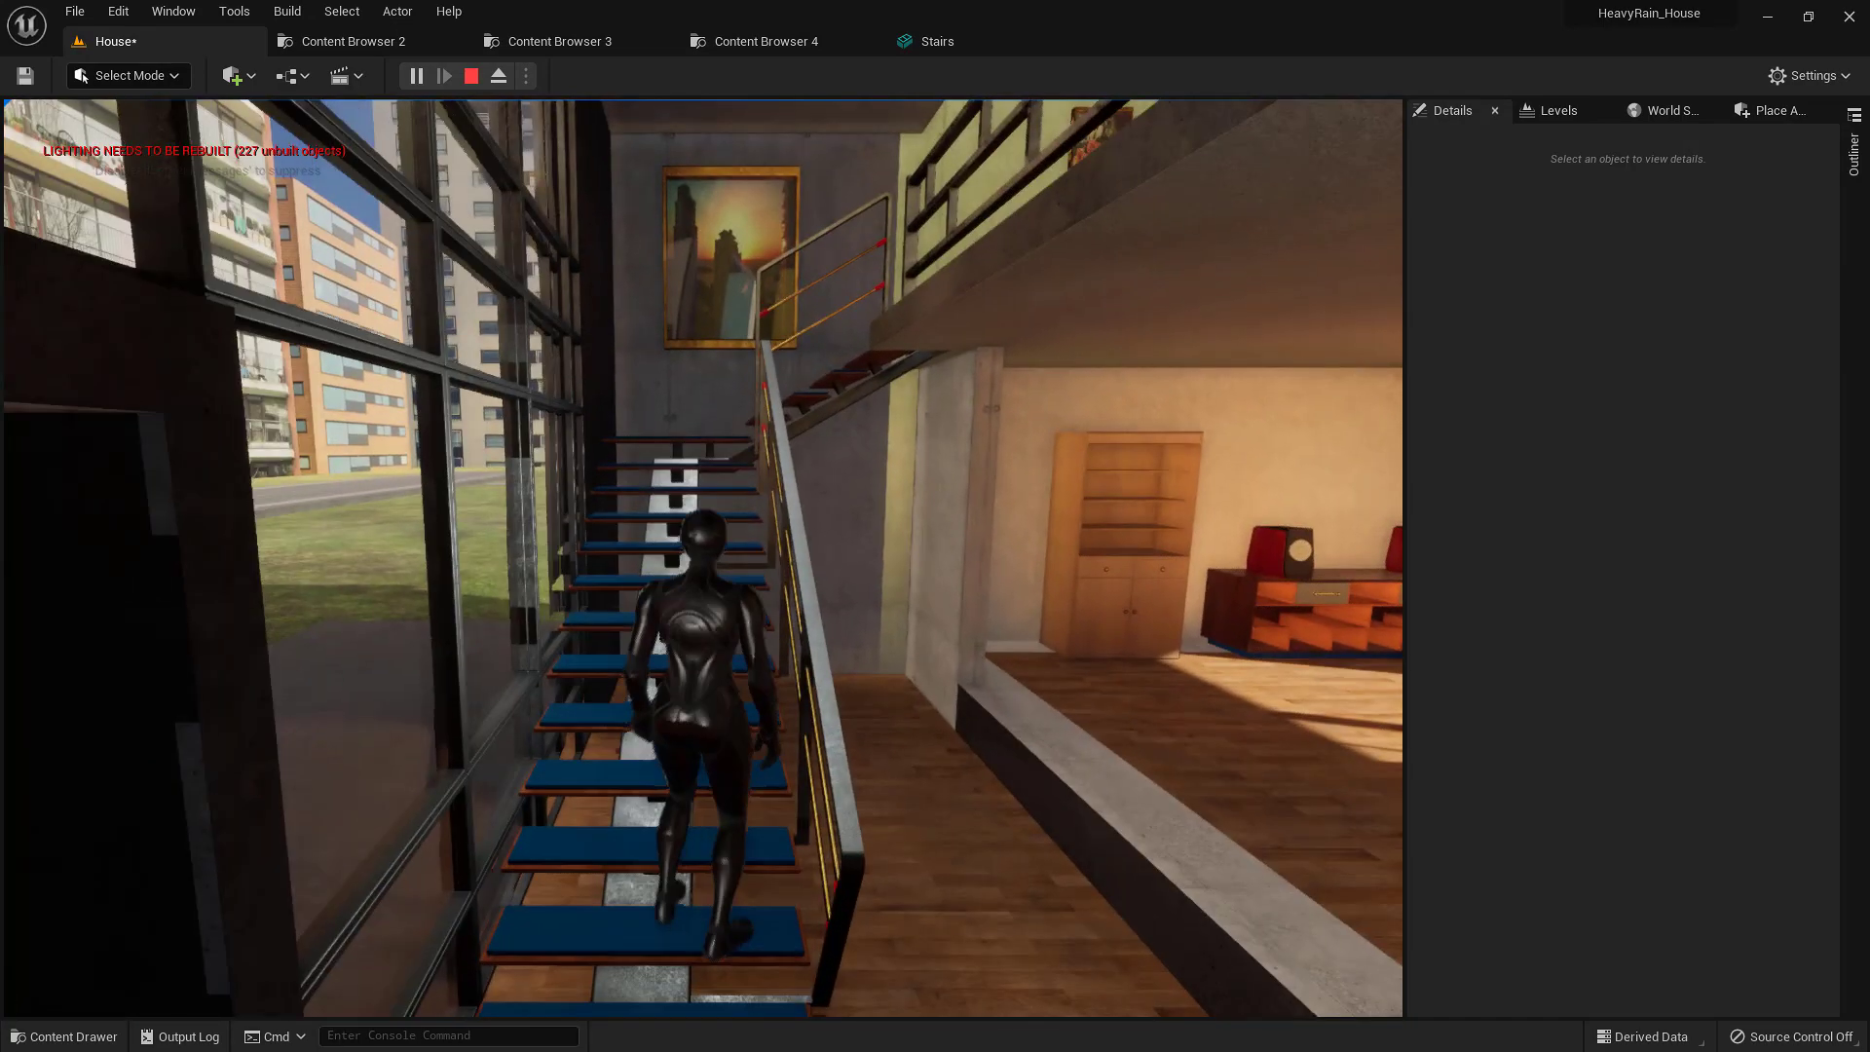
{"action": "key", "text": "w"}
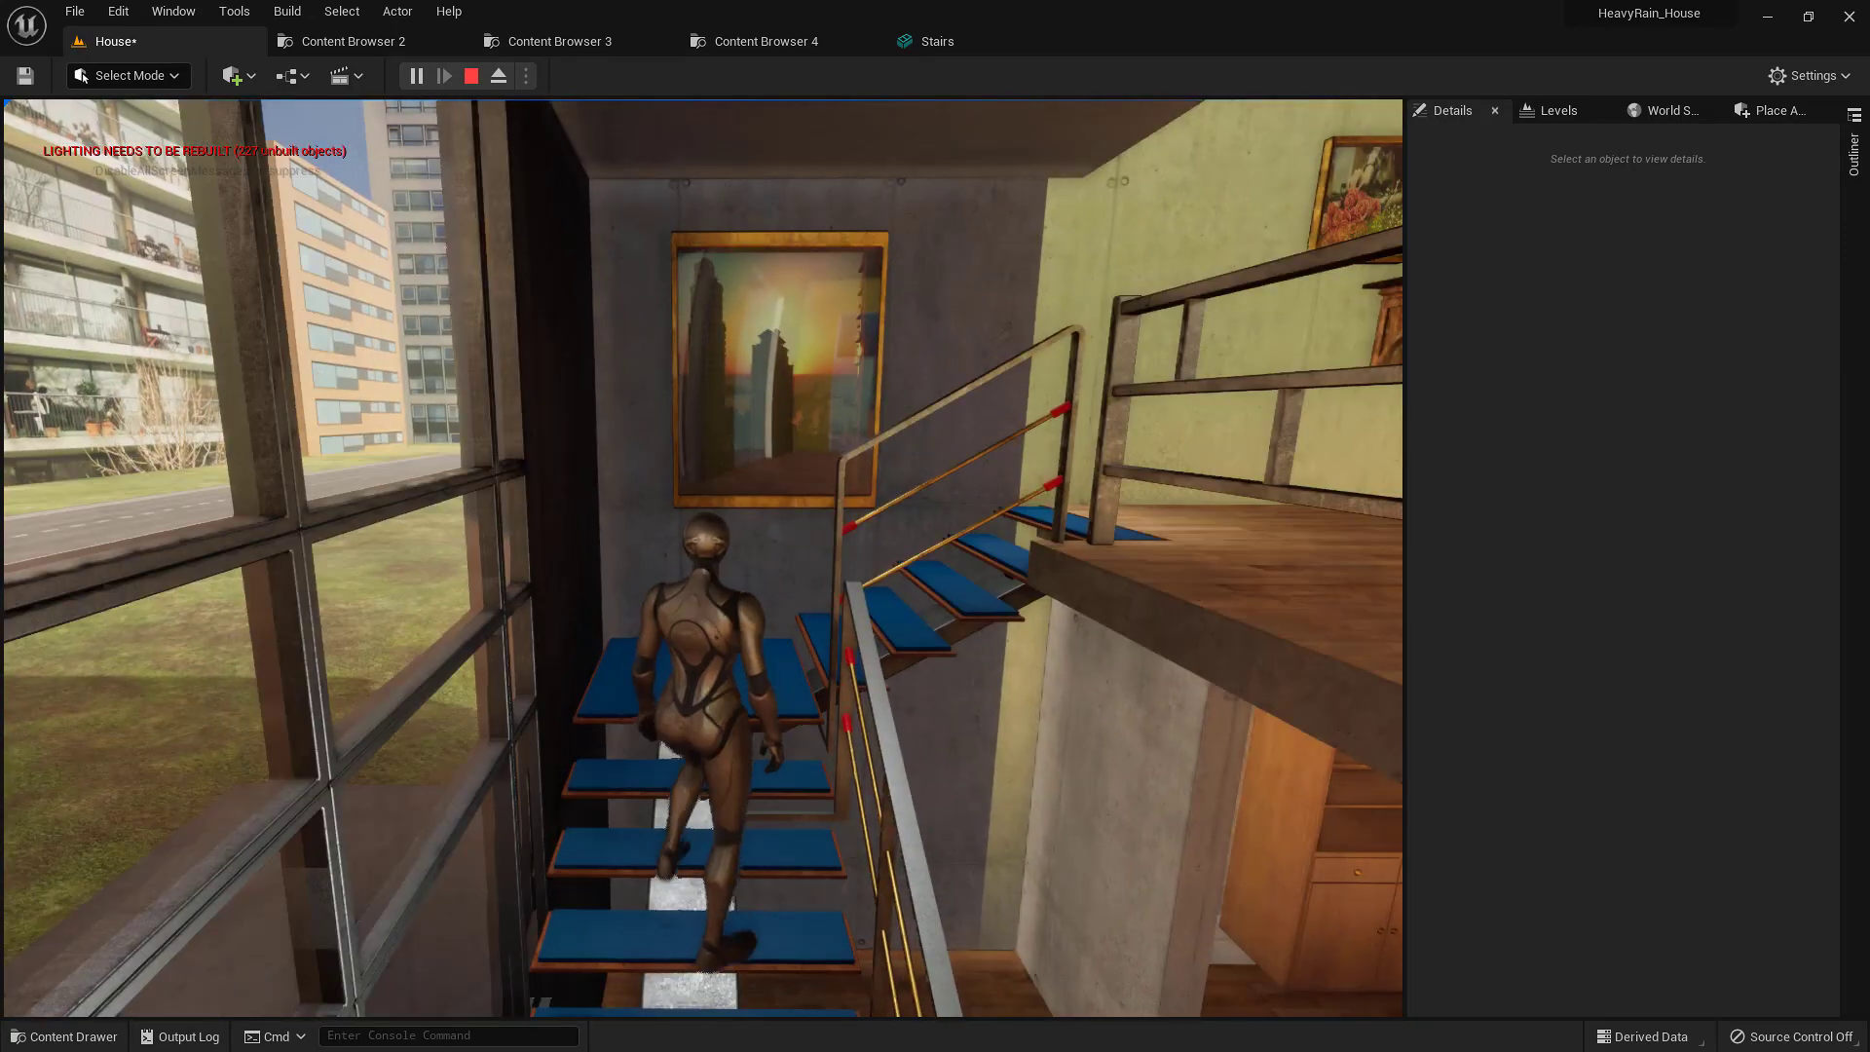
{"action": "key", "text": "s"}
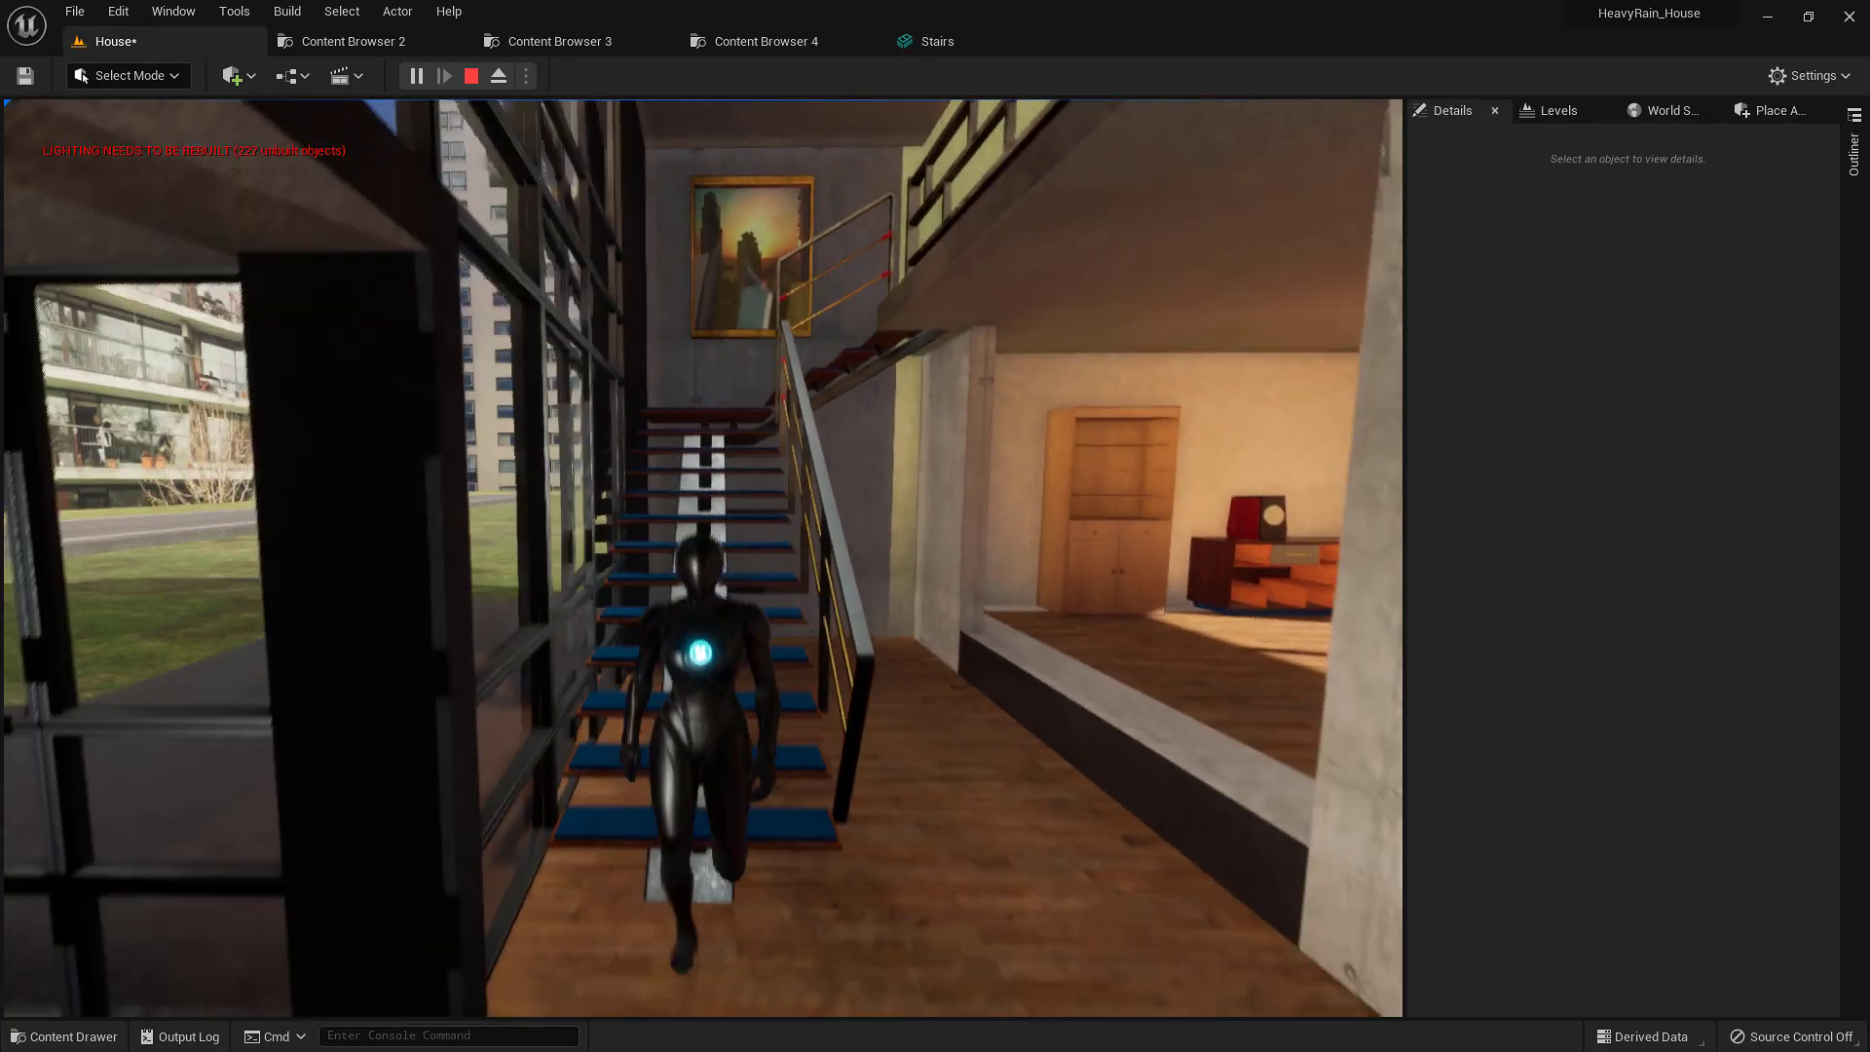
{"action": "key", "text": "w"}
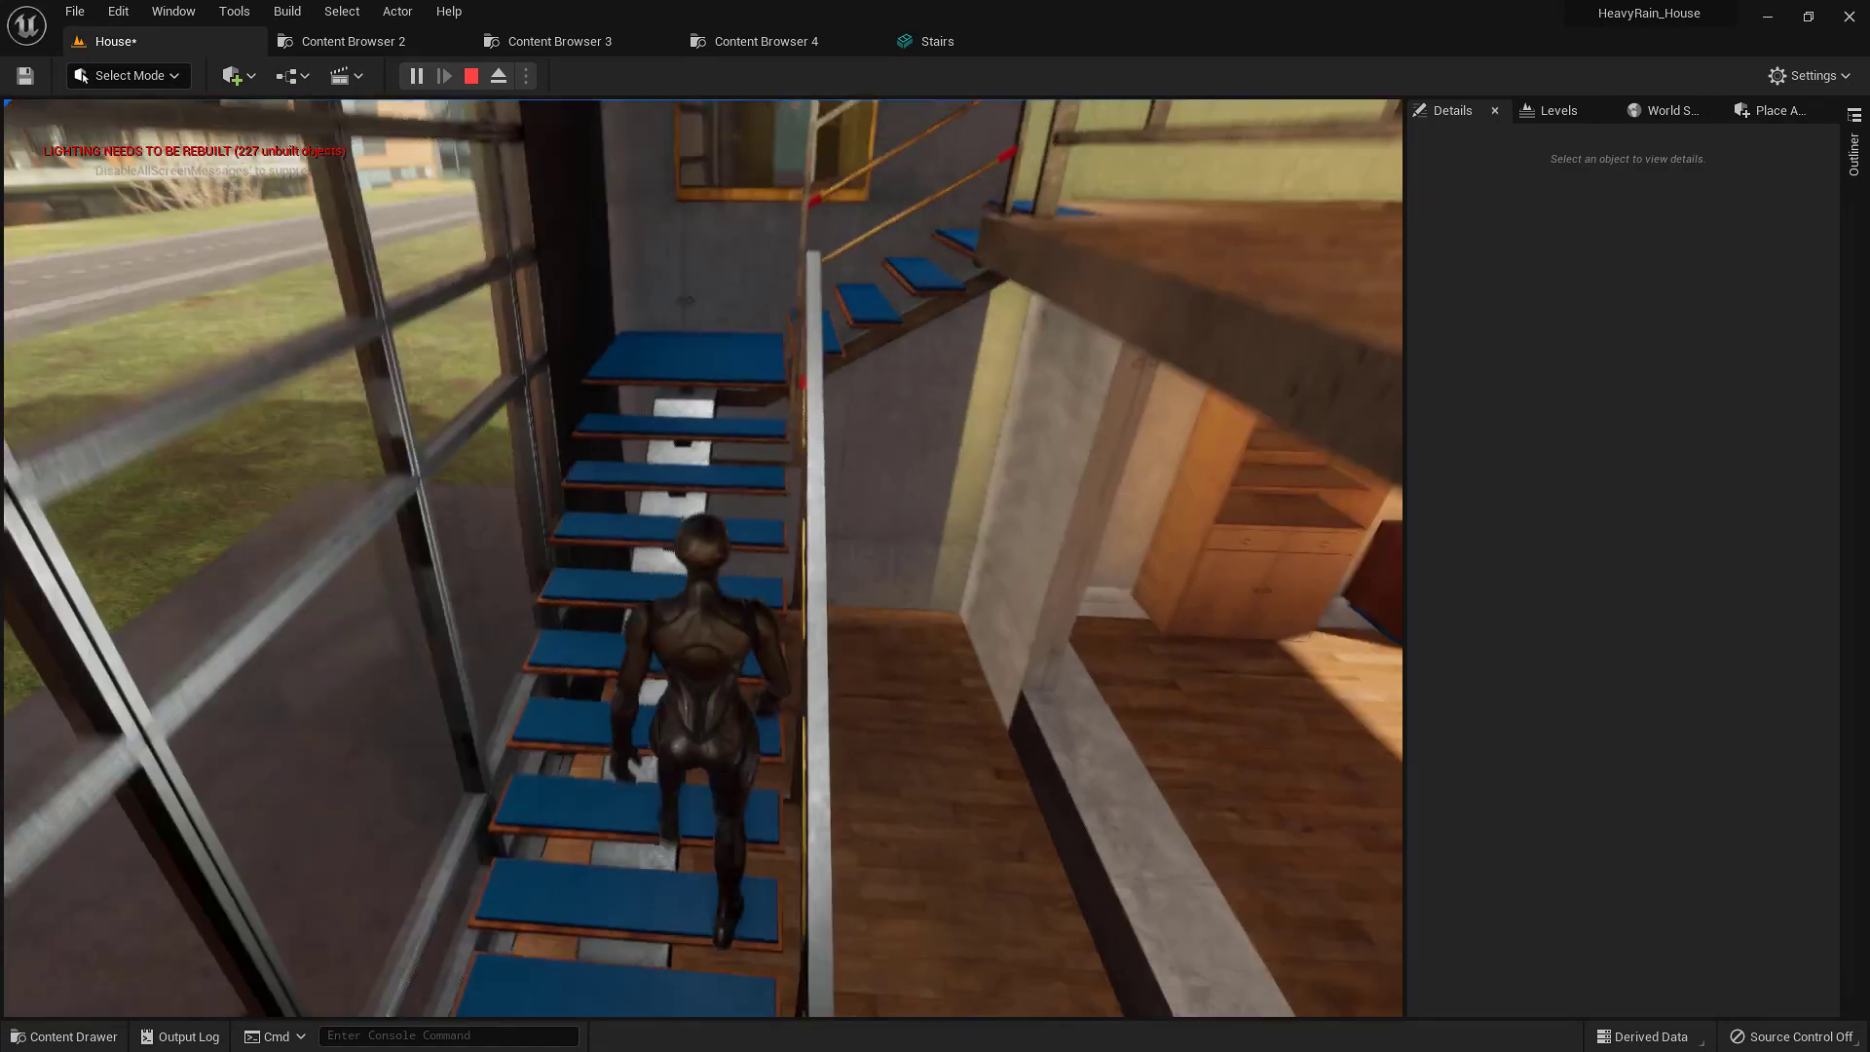
{"action": "key", "text": "s"}
{"action": "key", "text": "Escape"}
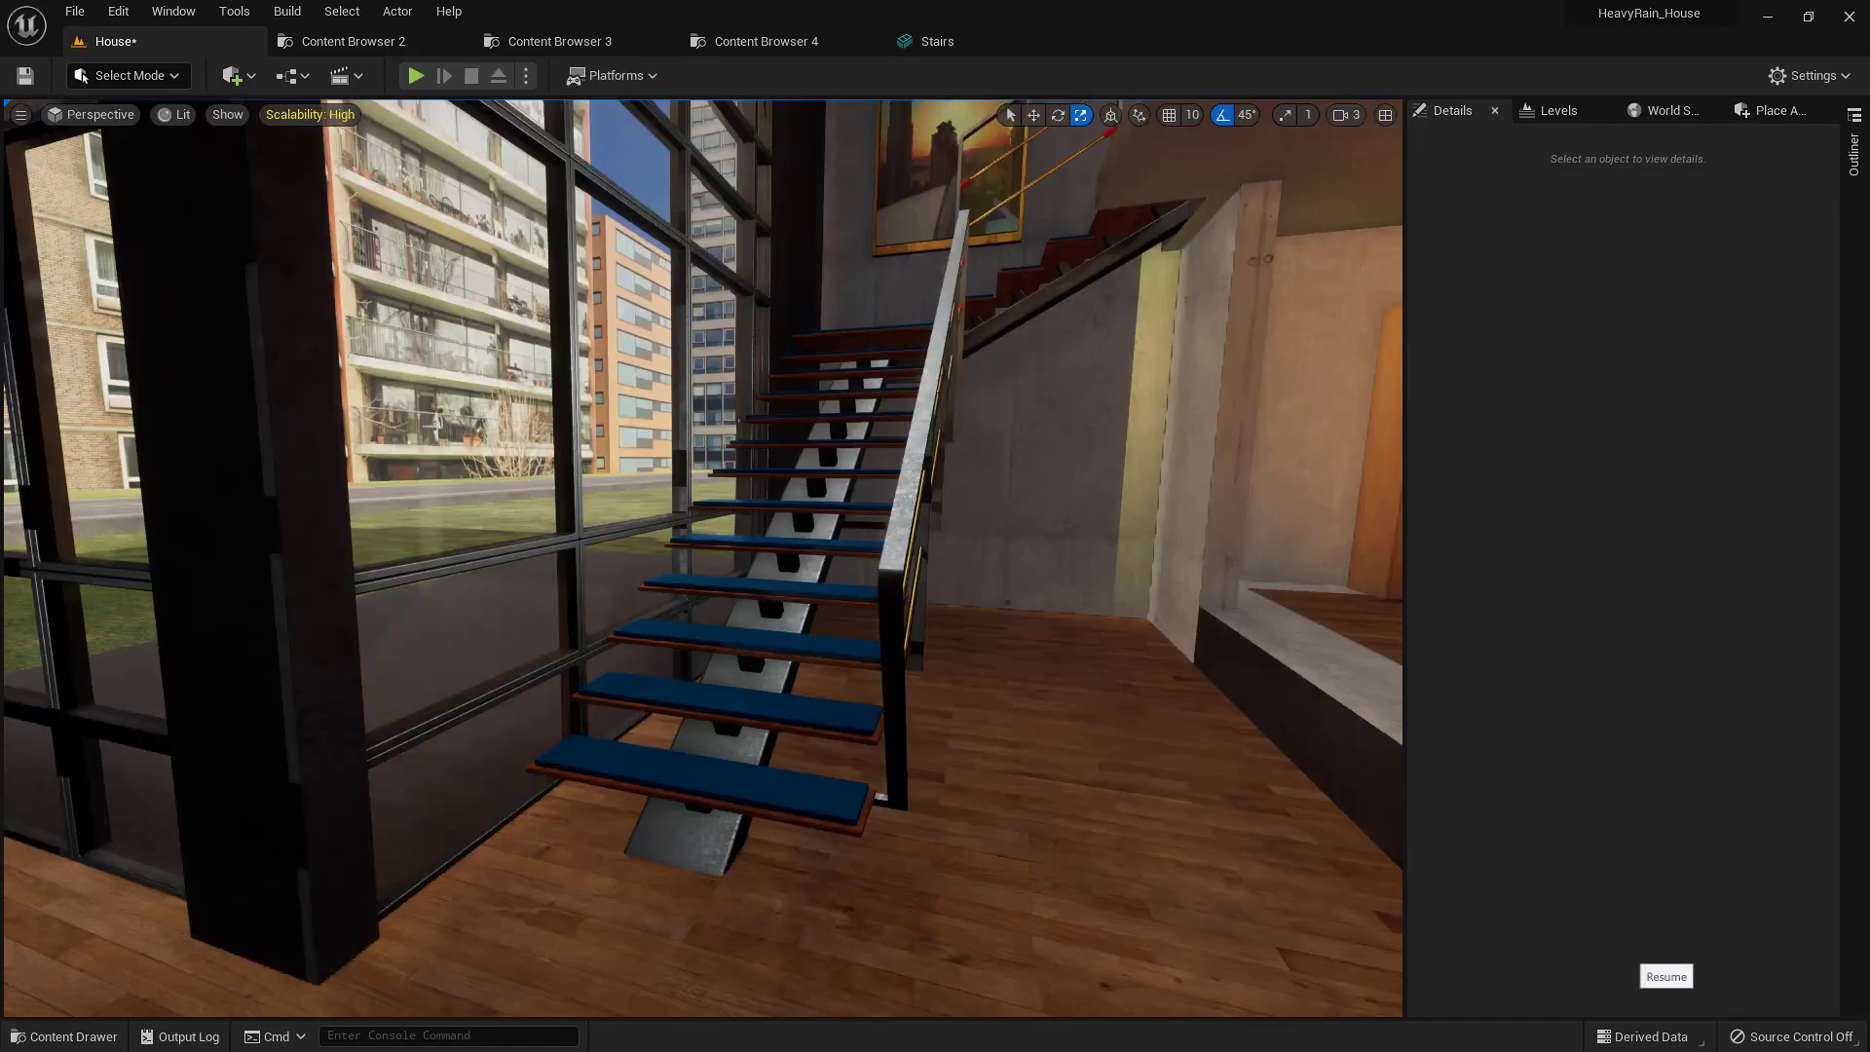
Select the Stairs actor, open its Element 2 material Stairs_Leather, and examine the texture parameters and parent material
{"action": "left_click", "coordinate": [823, 492]}
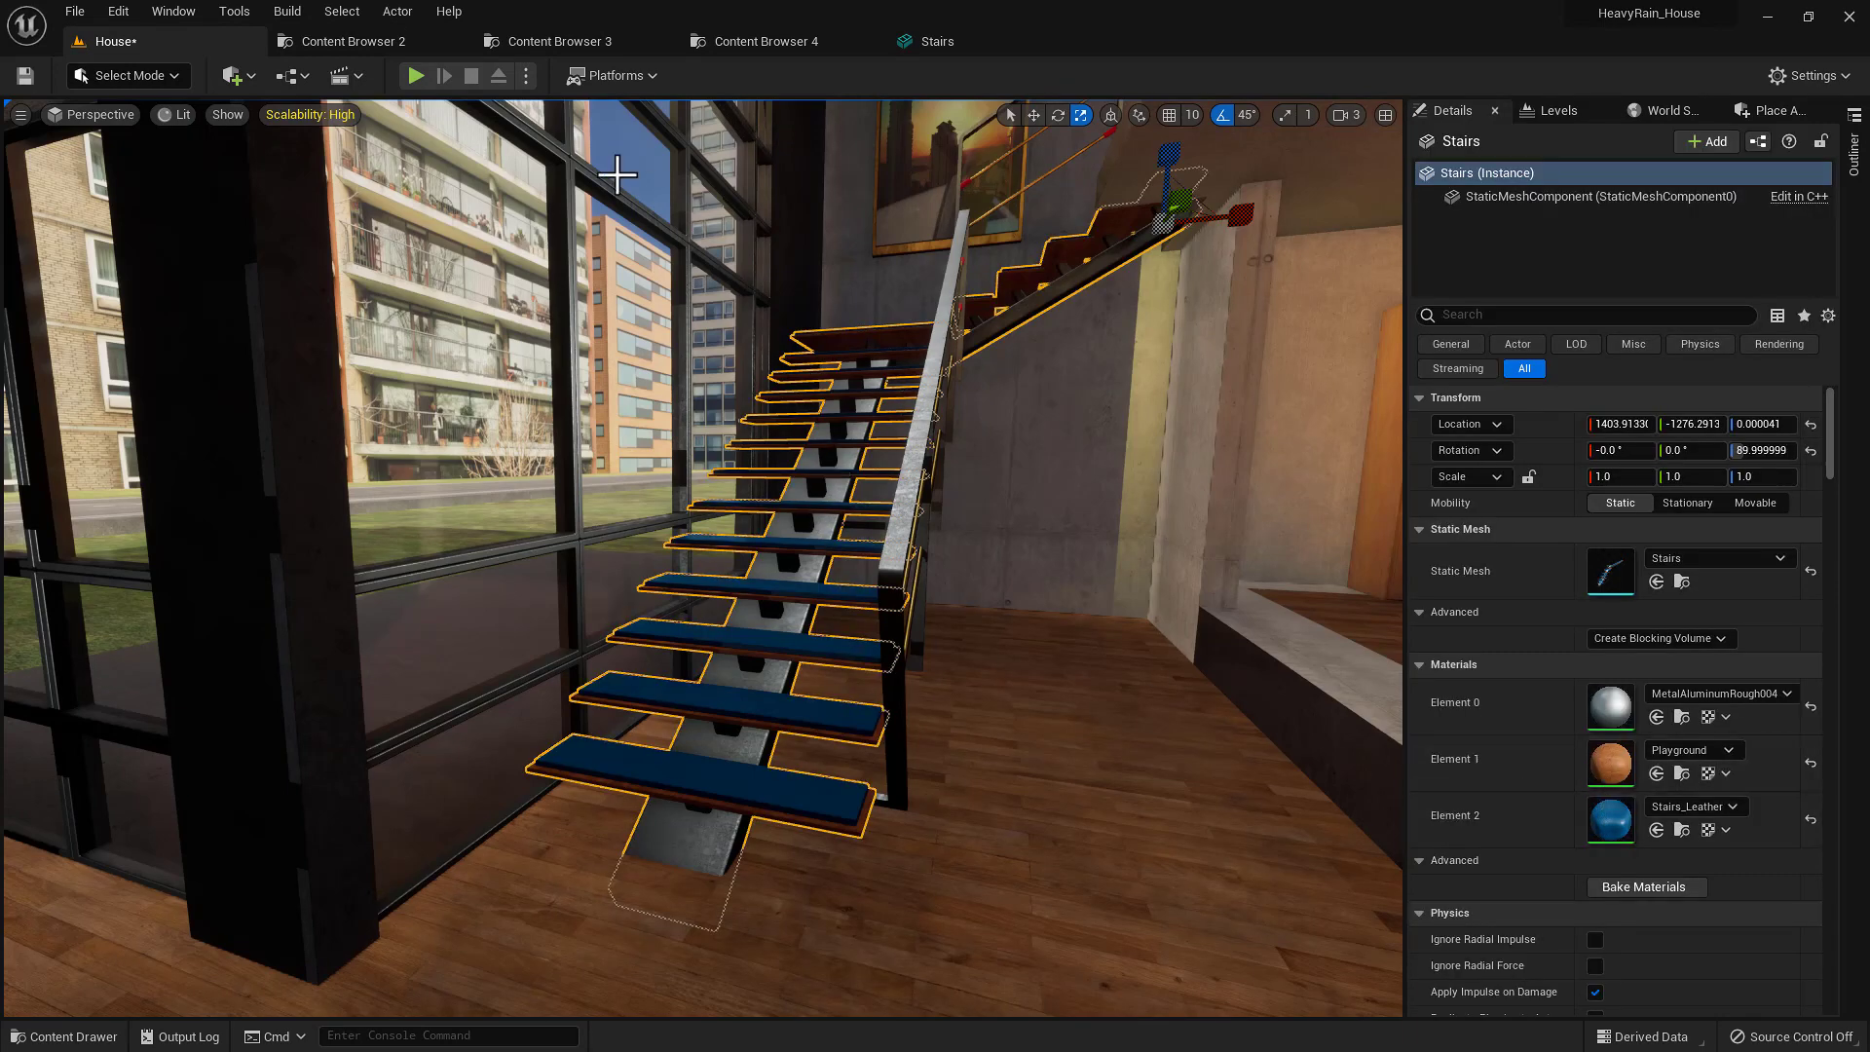
{"action": "right_click_drag", "start_coordinate": [855, 465], "coordinate": [719, 631]}
{"action": "key", "text": "w"}
{"action": "key", "text": "Escape"}
{"action": "key", "text": "w"}
{"action": "scroll", "coordinate": [765, 645], "scroll_direction": "down", "scroll_amount": 8}
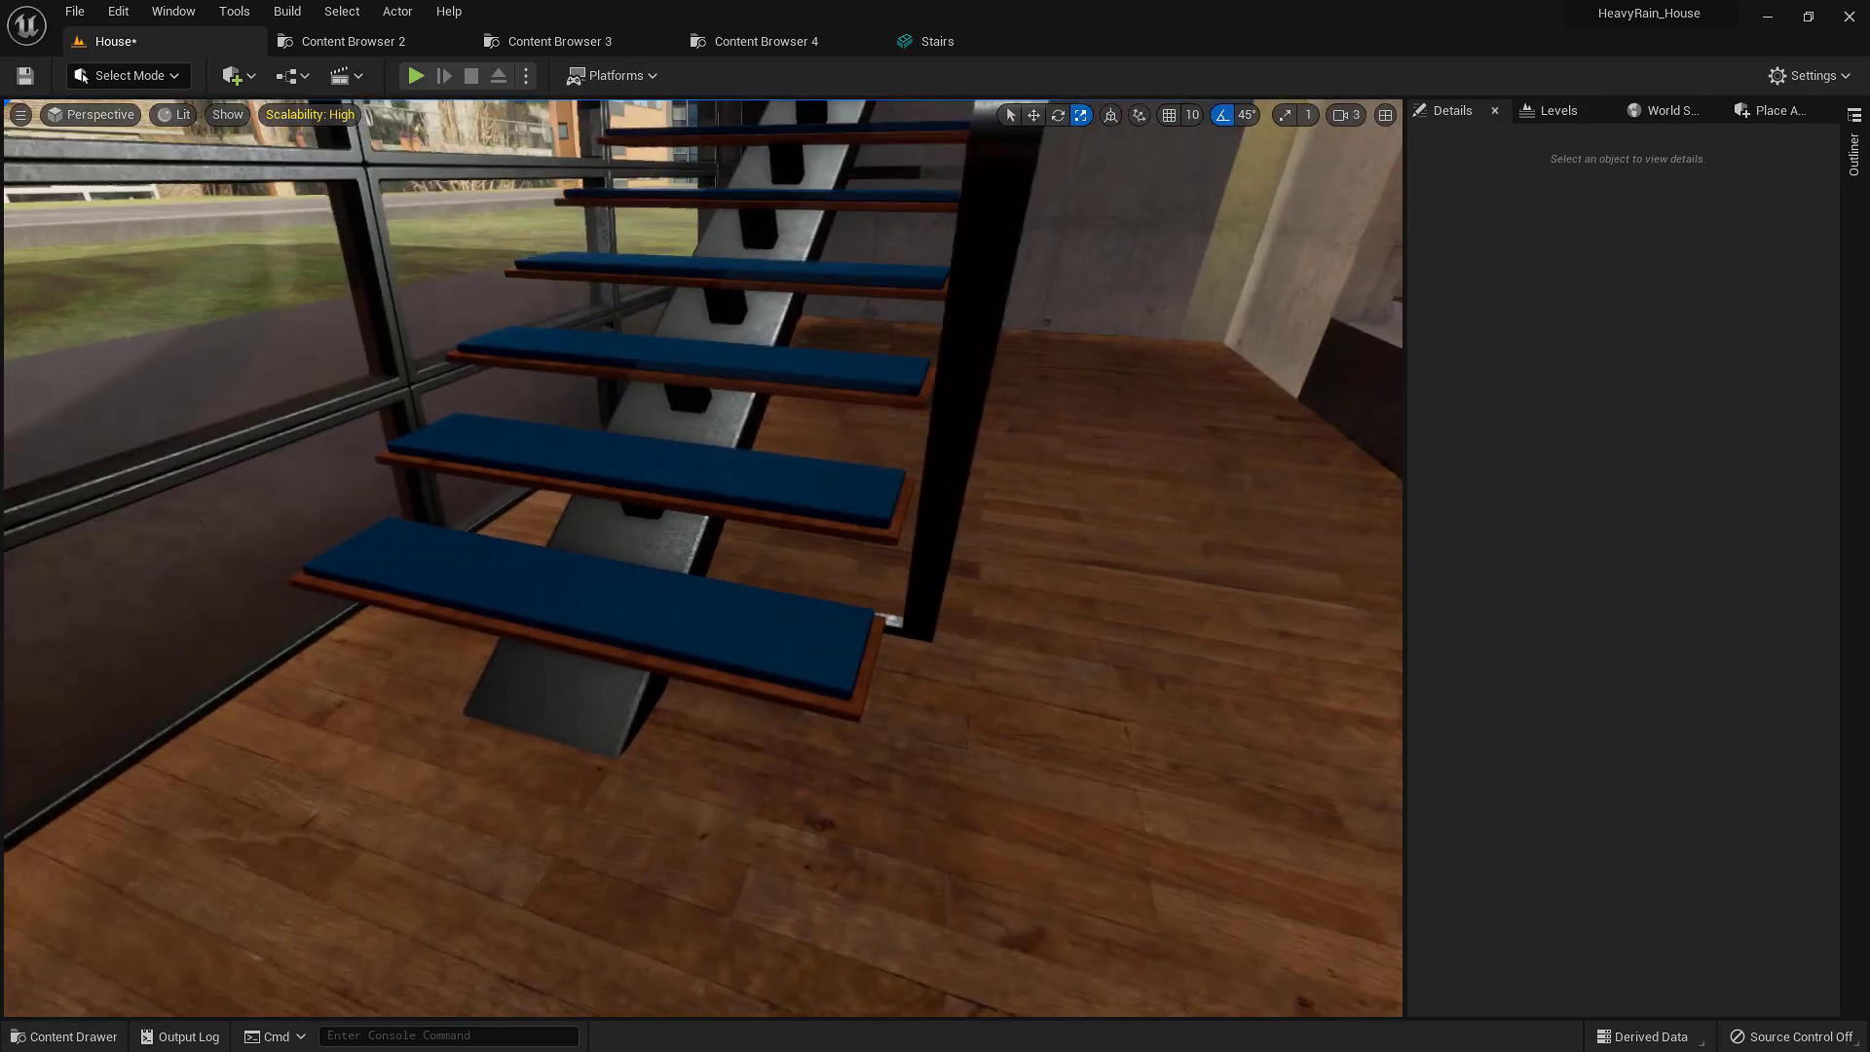
{"action": "left_click", "coordinate": [725, 627]}
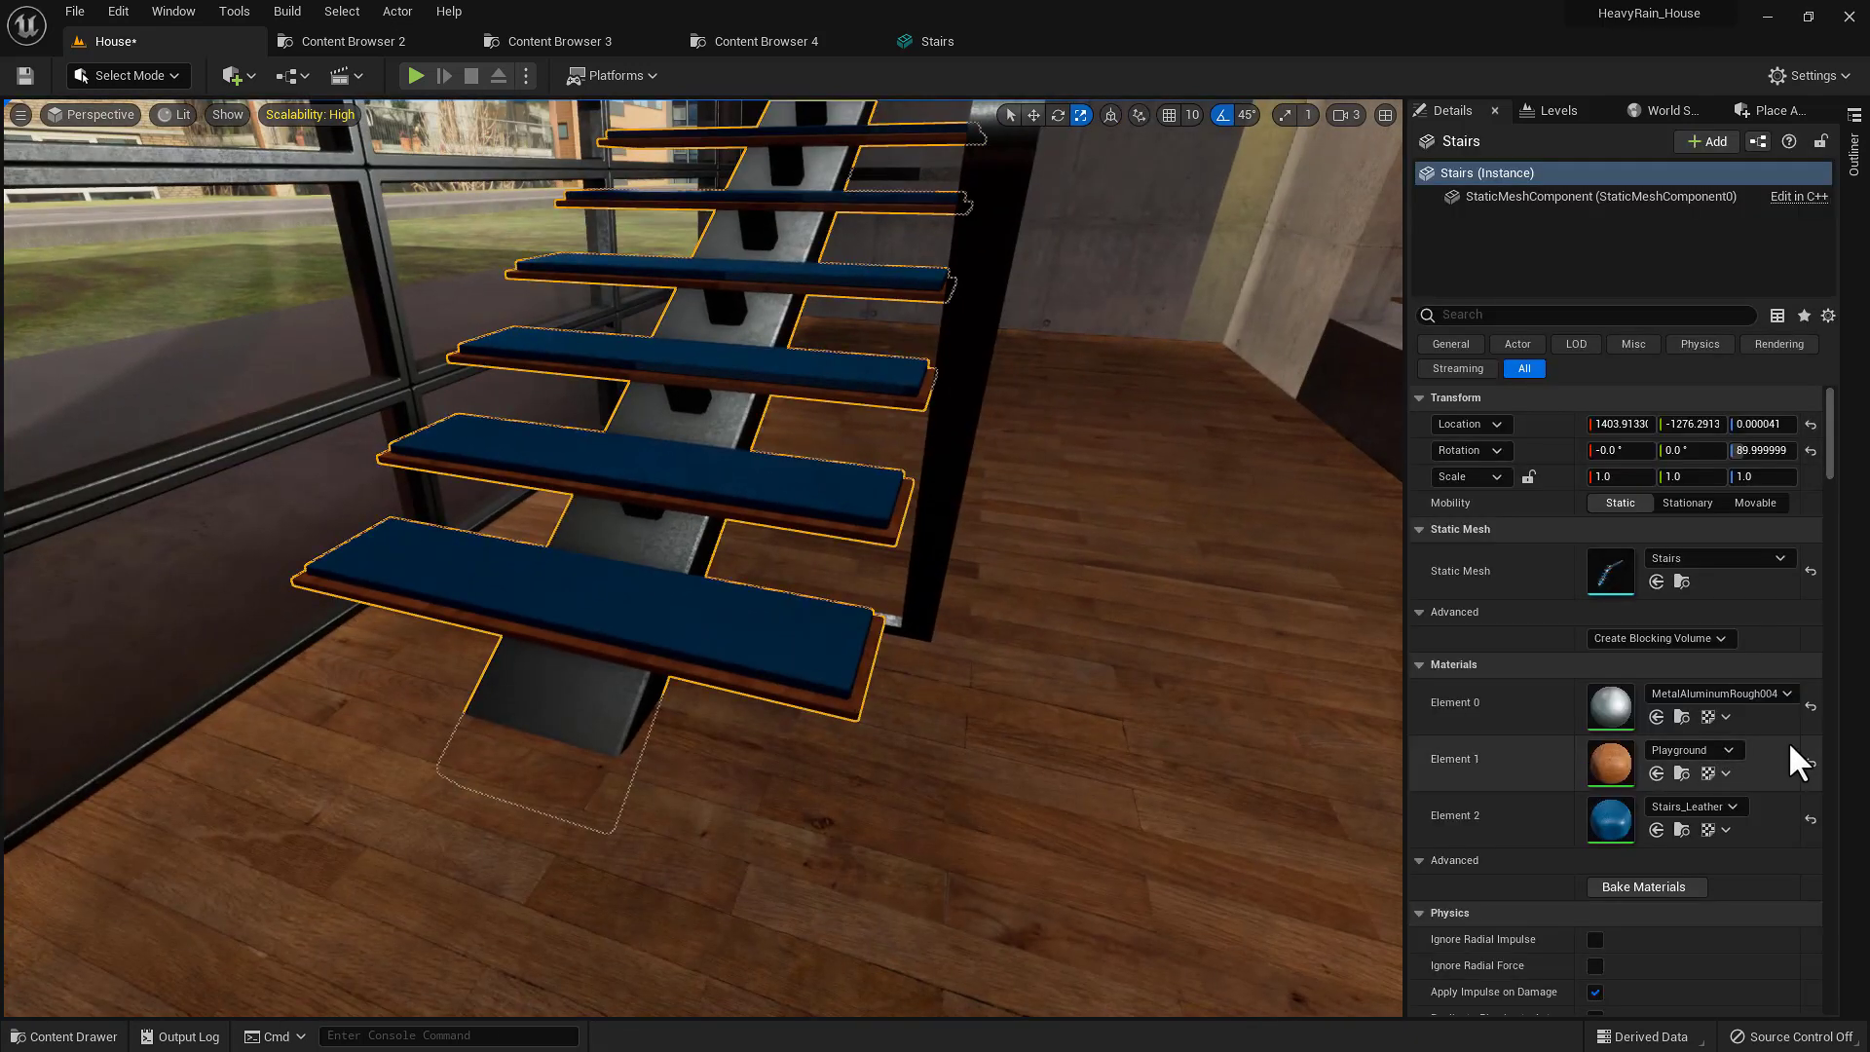
{"action": "scroll", "coordinate": [1668, 691], "scroll_direction": "down", "scroll_amount": 3}
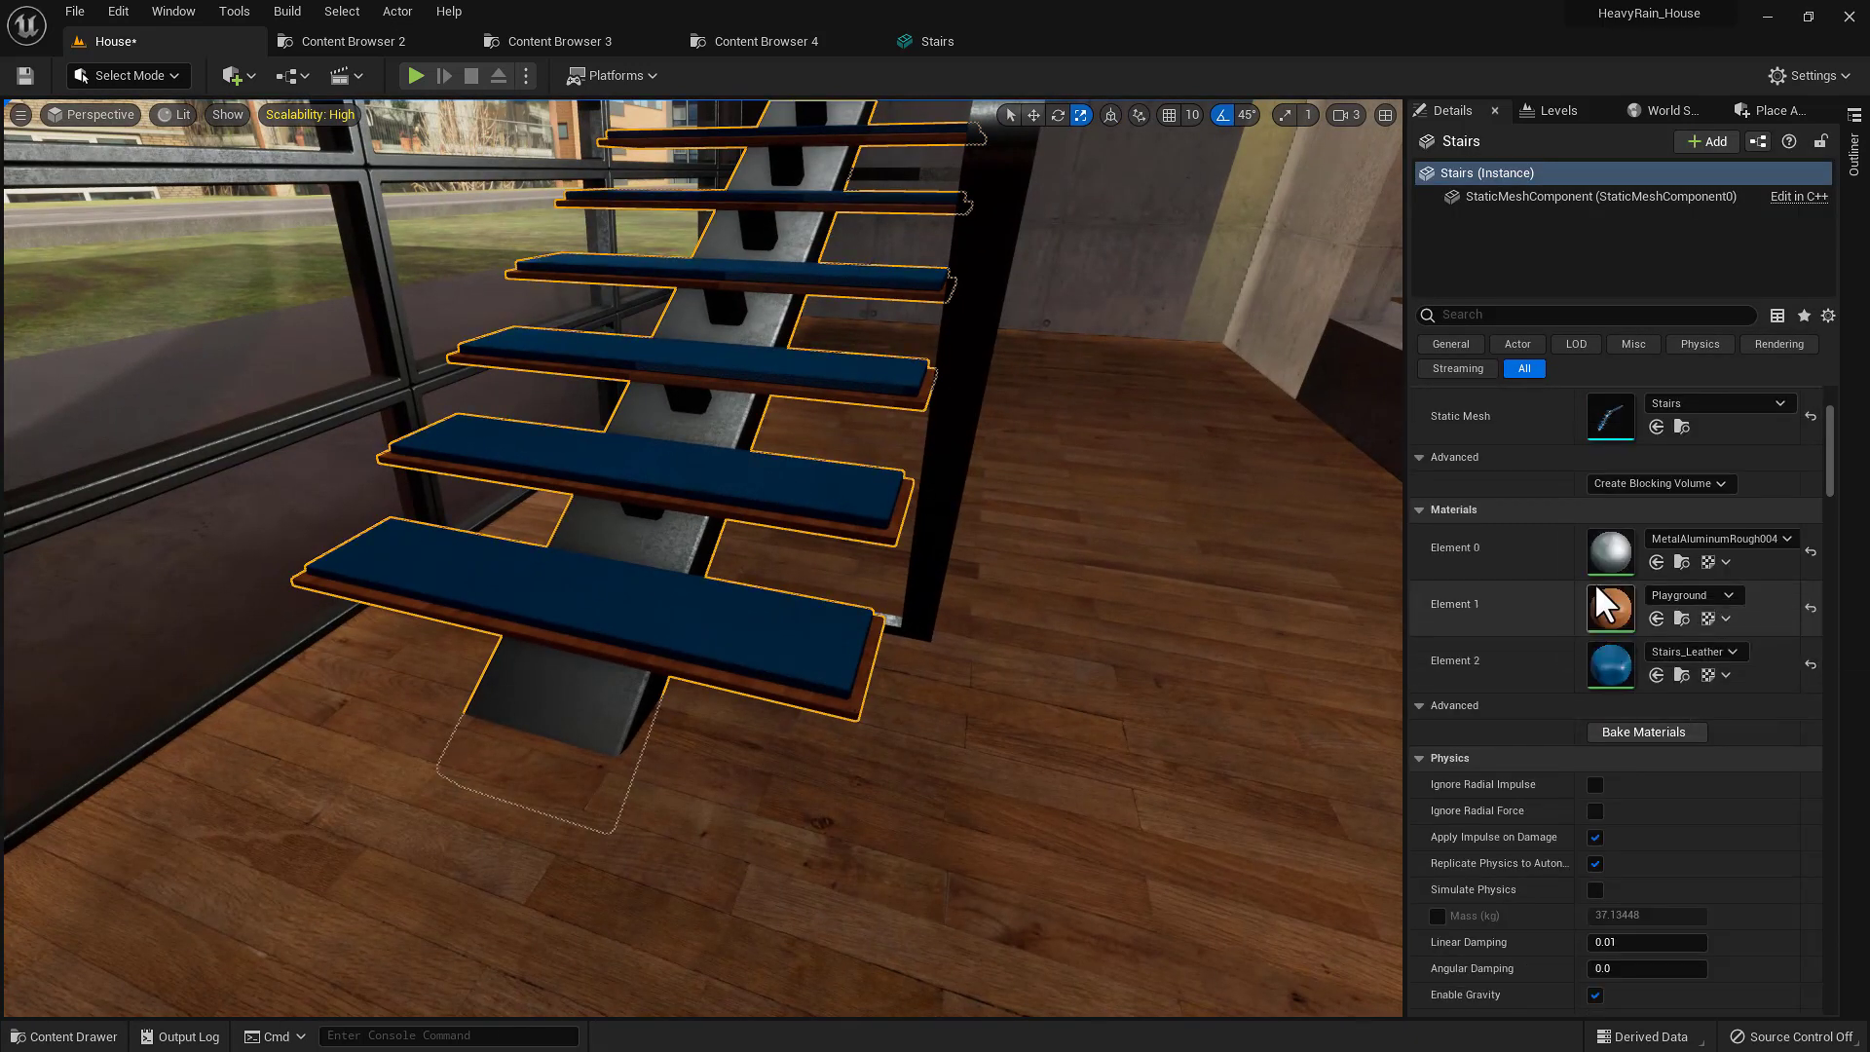
{"action": "double_click", "coordinate": [1611, 662]}
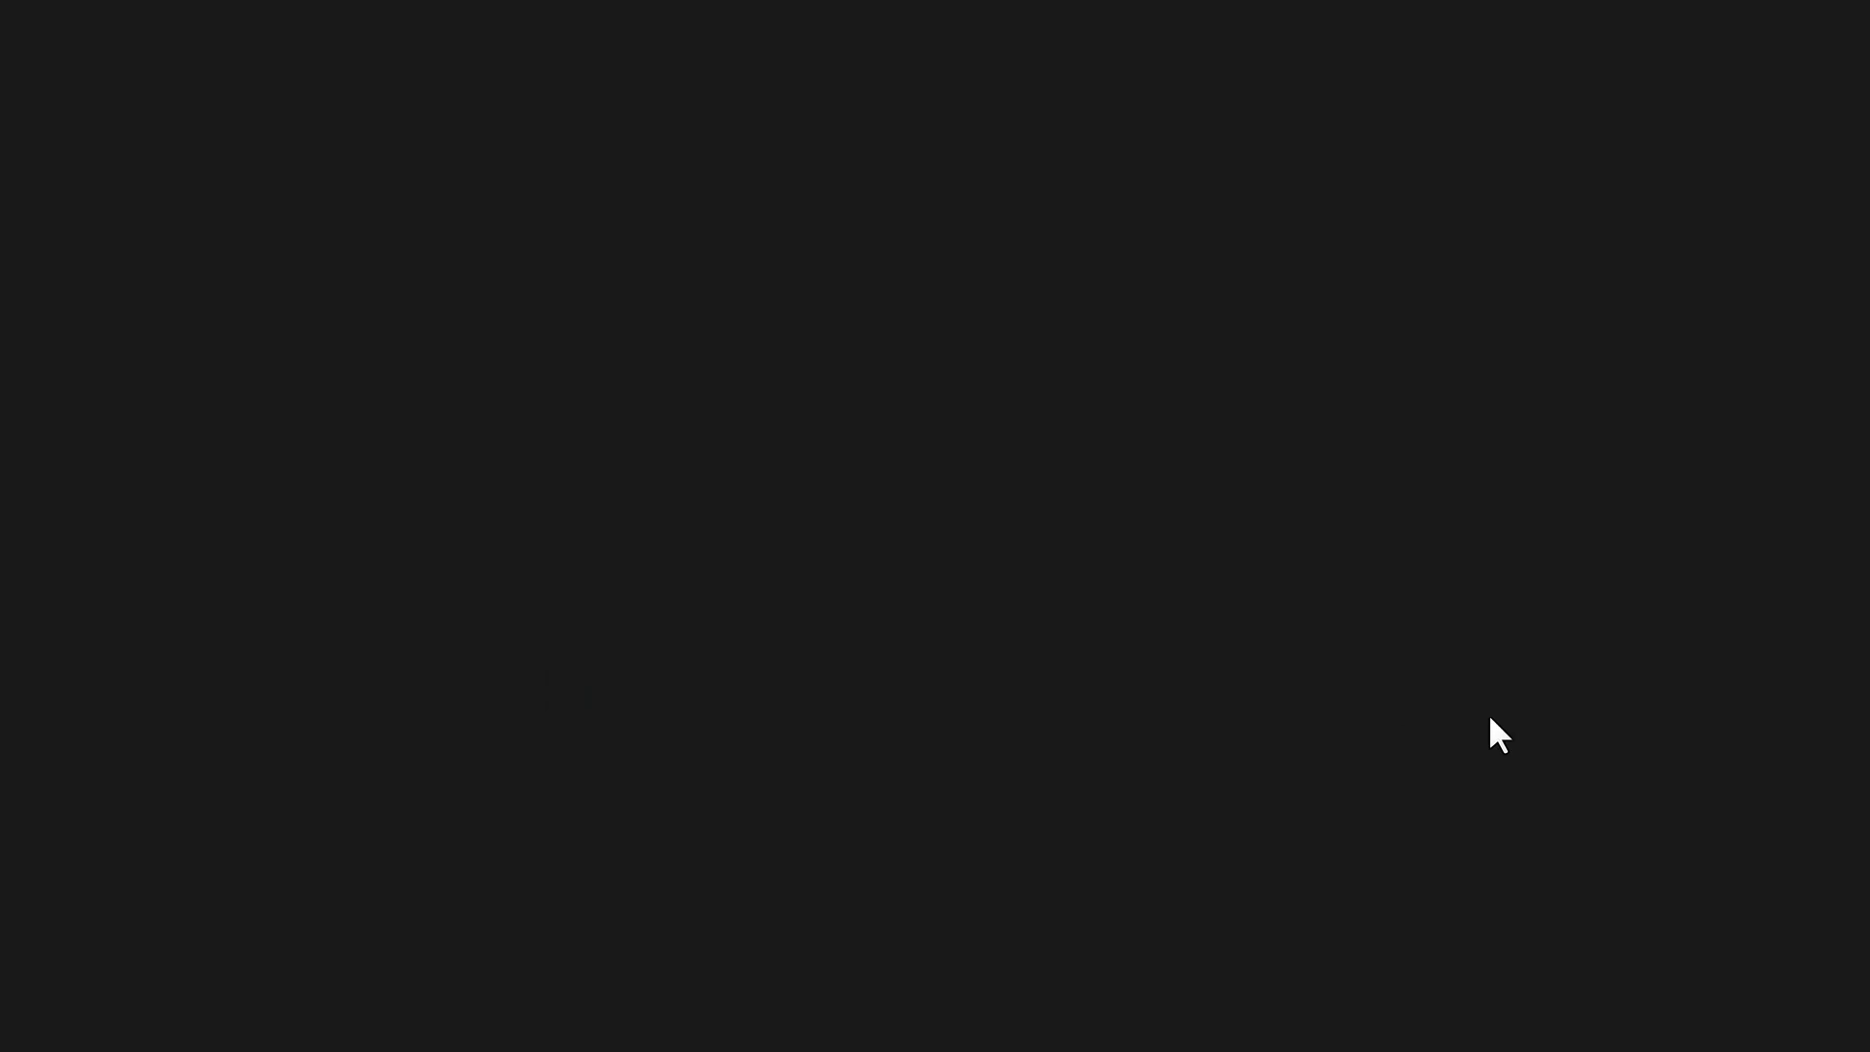
{"action": "scroll", "coordinate": [1673, 721], "scroll_direction": "down", "scroll_amount": 5}
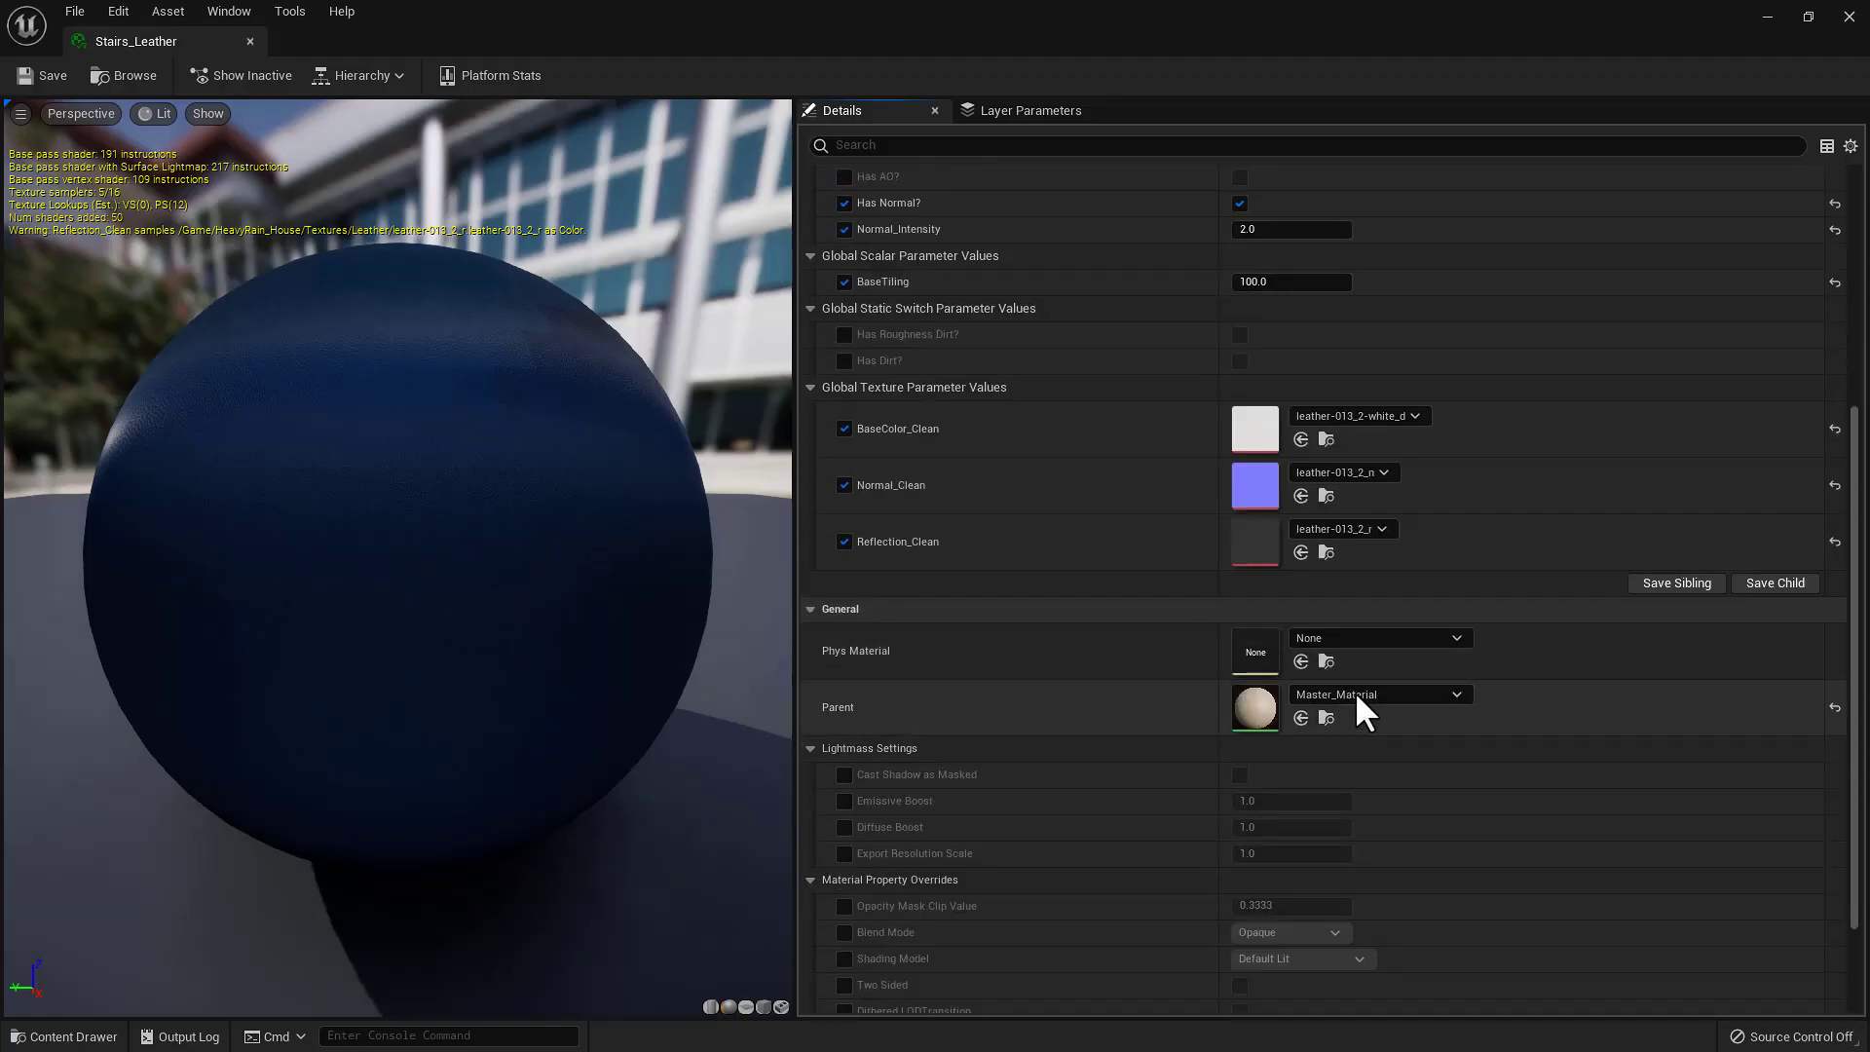